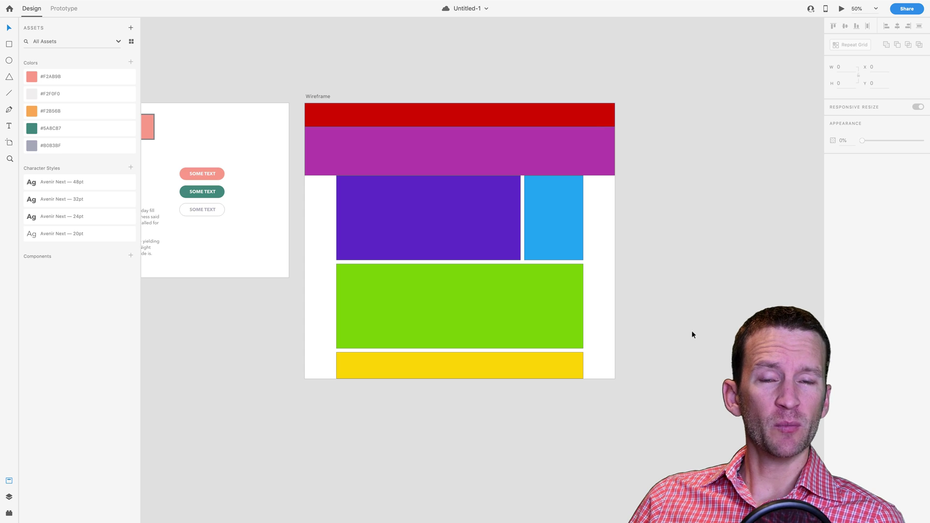
left_click_drag(678, 321, 722, 296)
scroll(722, 296, "left", 5)
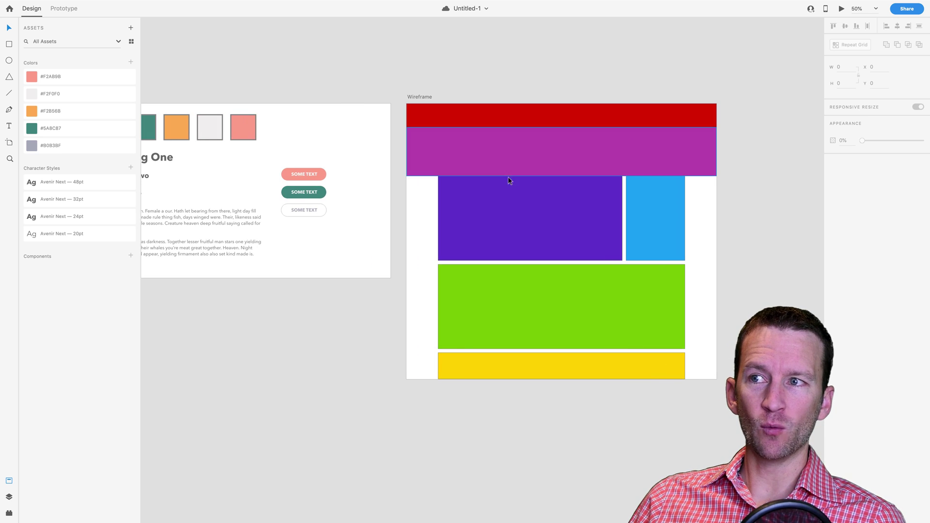
scroll(375, 322, "left", 6)
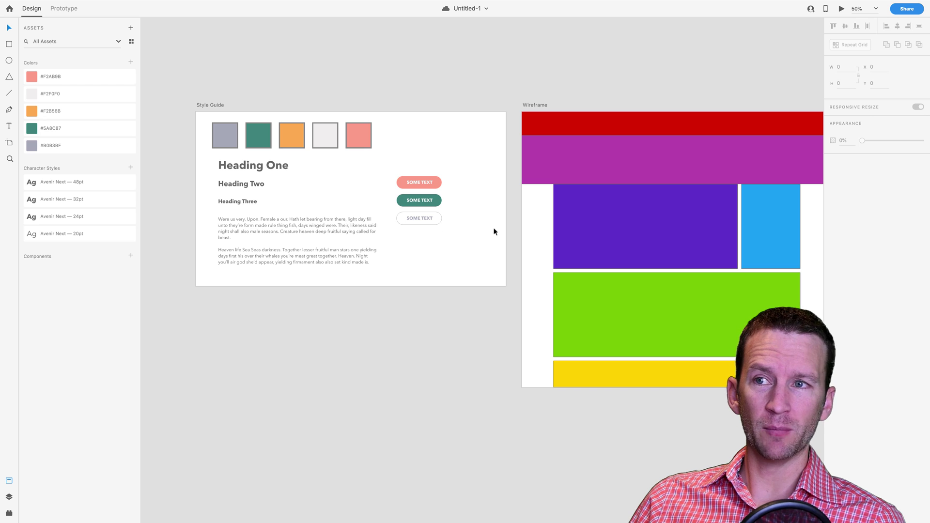
left_click_drag(714, 240, 431, 230)
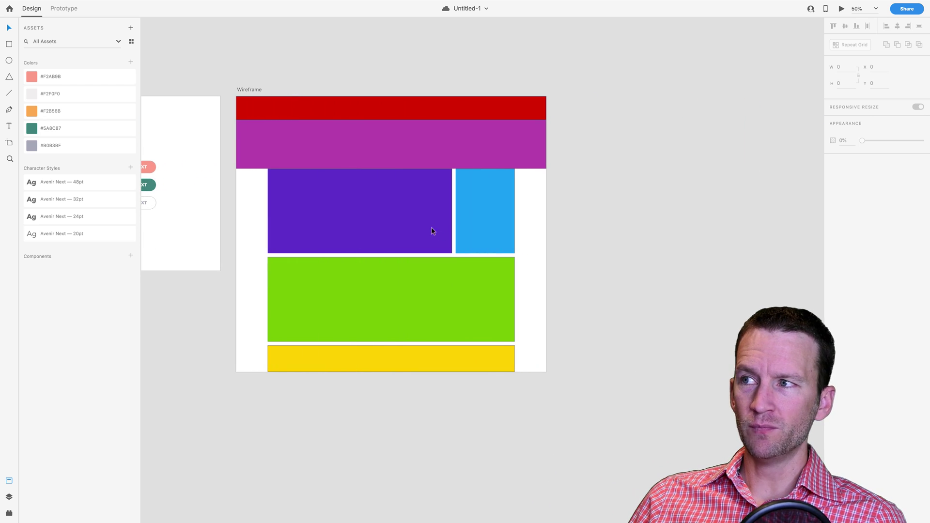
left_click(250, 88)
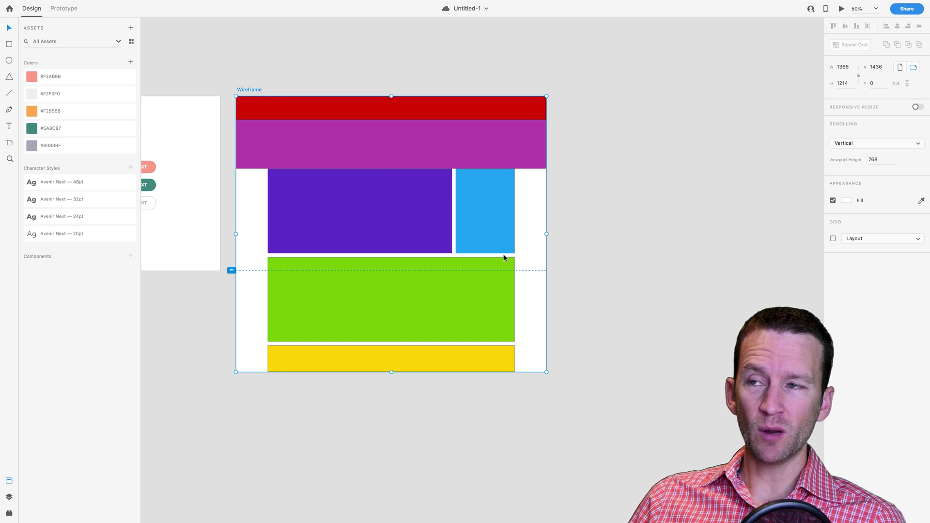
right_click(253, 89)
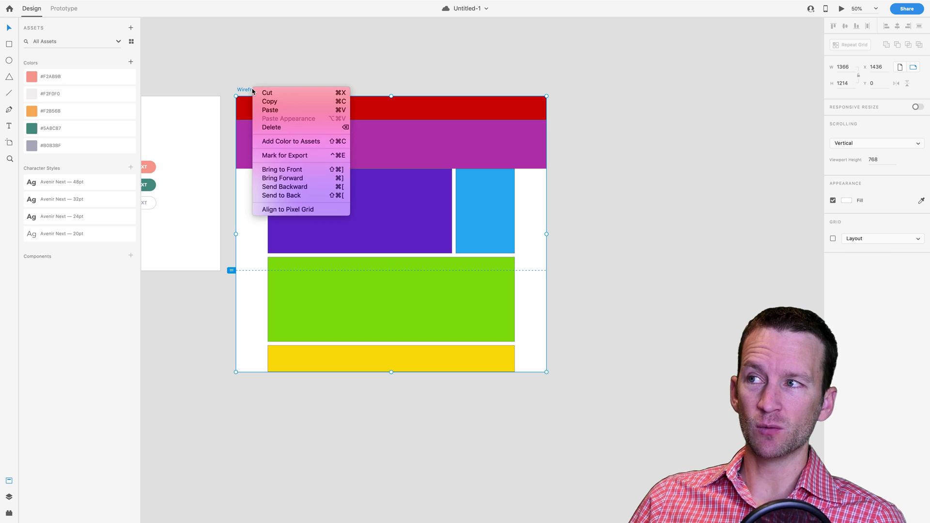
key("Escape")
Show the document's artboard list and duplicate the Wireframe artboard.
key("super+y")
key("a")
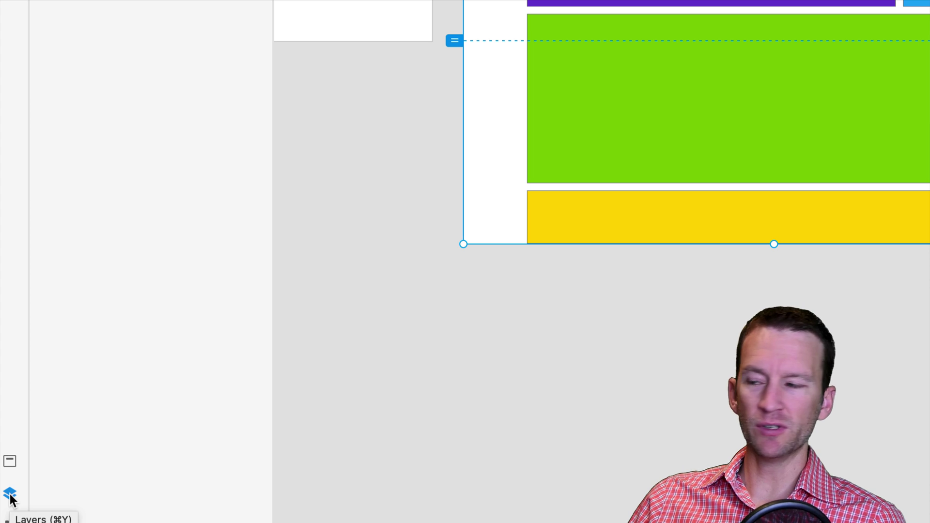
left_click(10, 496)
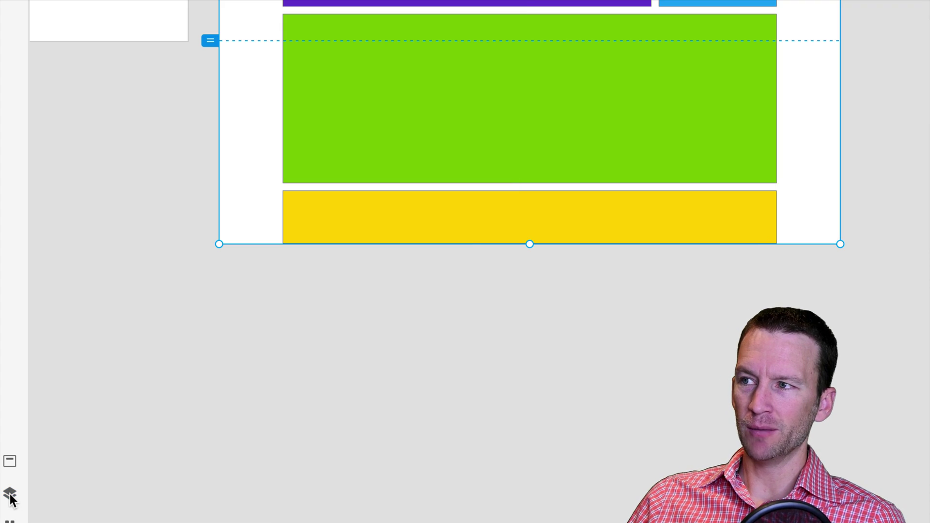
left_click(11, 496)
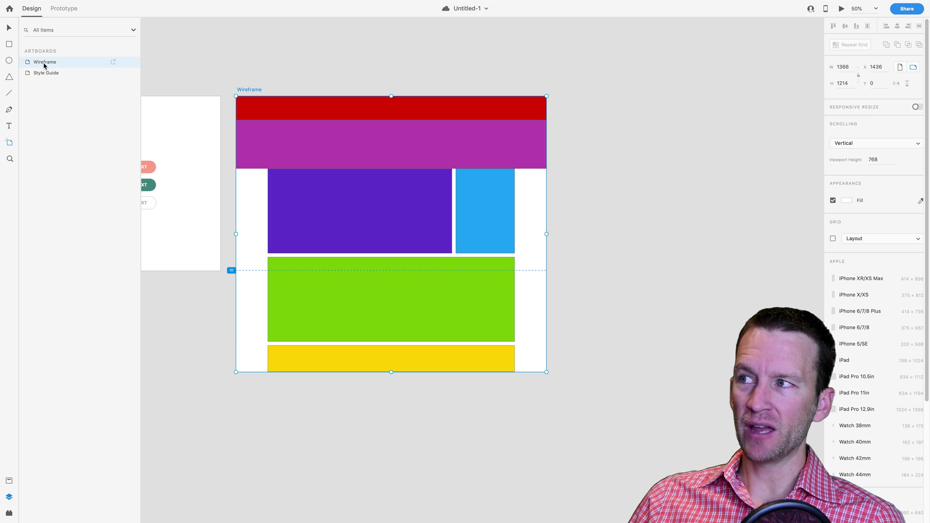
left_click(42, 74)
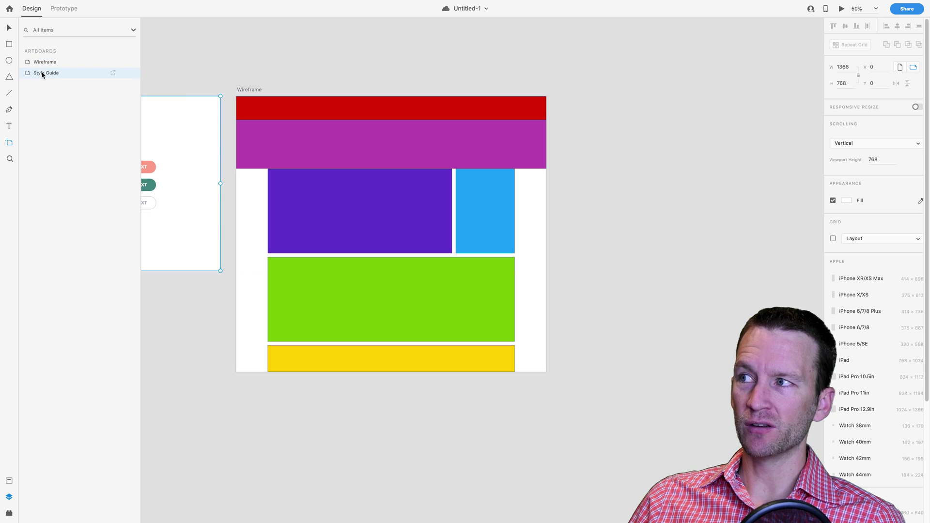
left_click(43, 63)
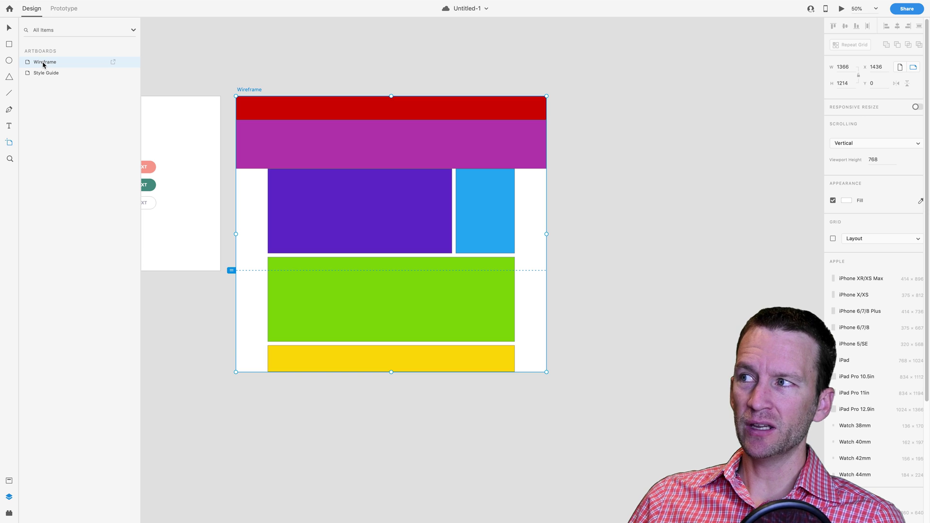
right_click(43, 63)
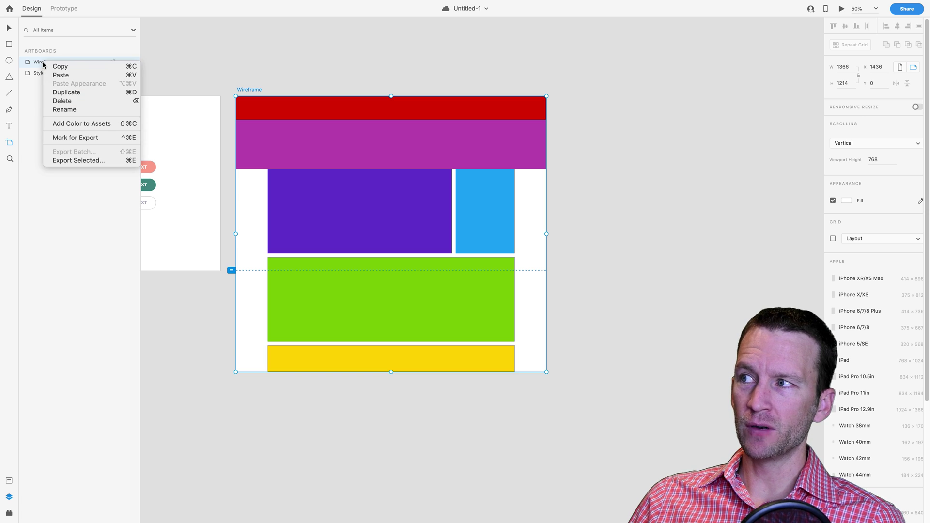
left_click(57, 91)
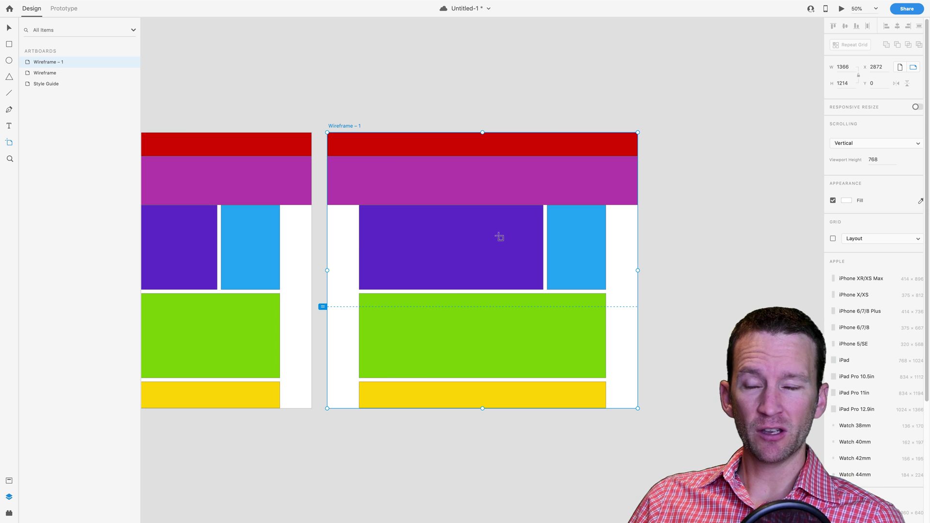
Rename the duplicated artboard as Mockup and save the document.
double_click(351, 126)
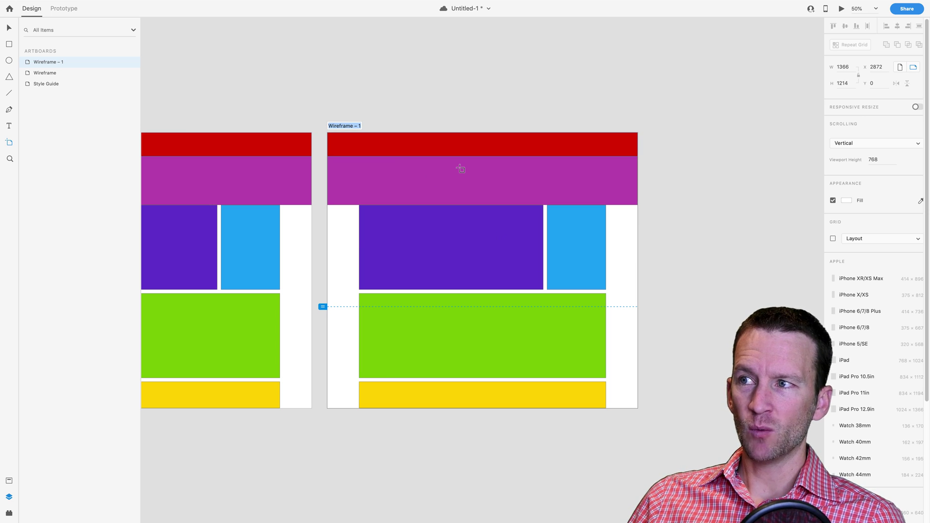
type("Mockup")
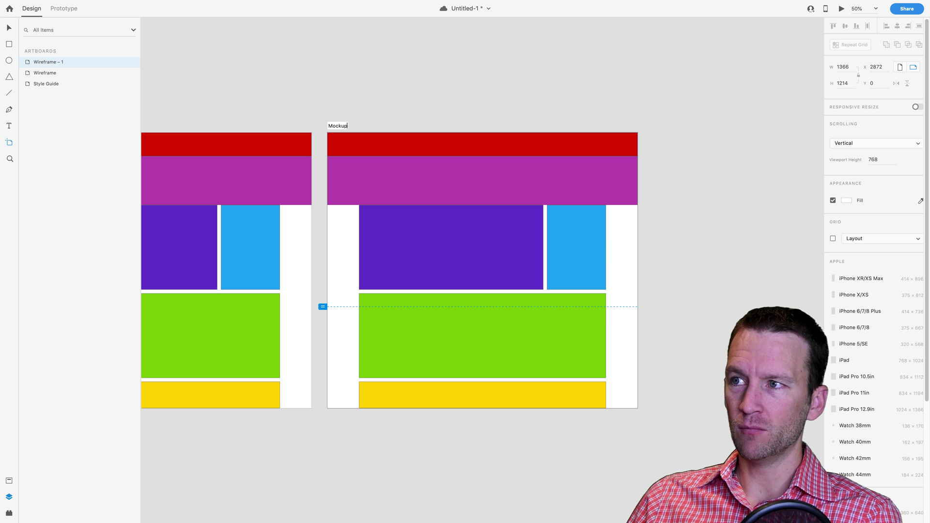
key("Return")
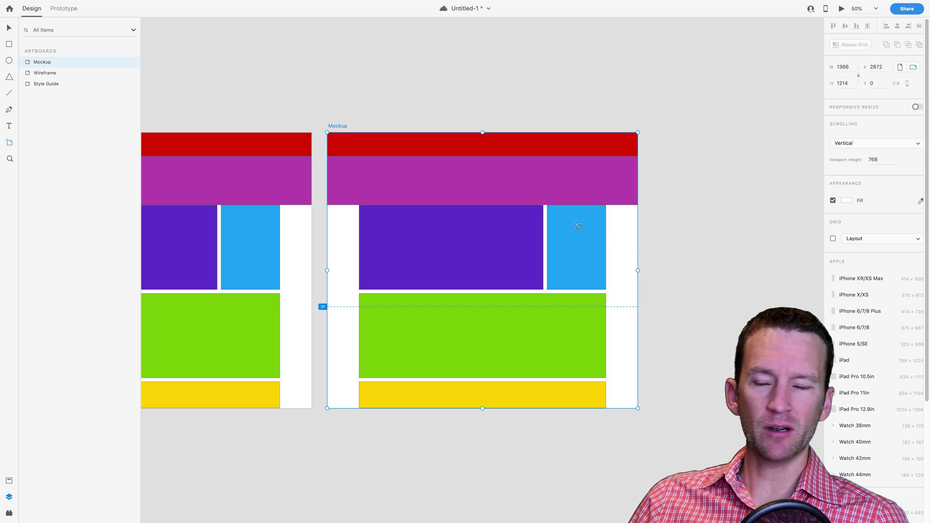
left_click_drag(662, 253, 681, 208)
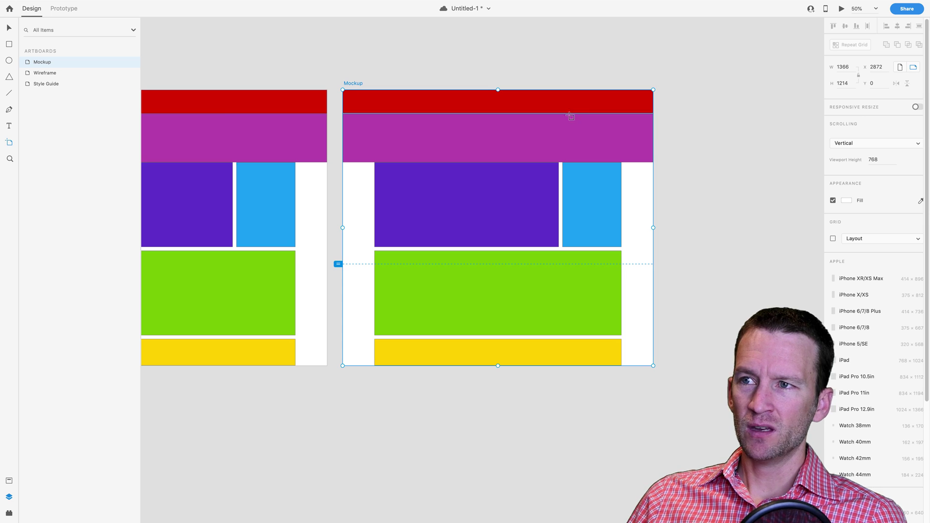
key("ctrl+s")
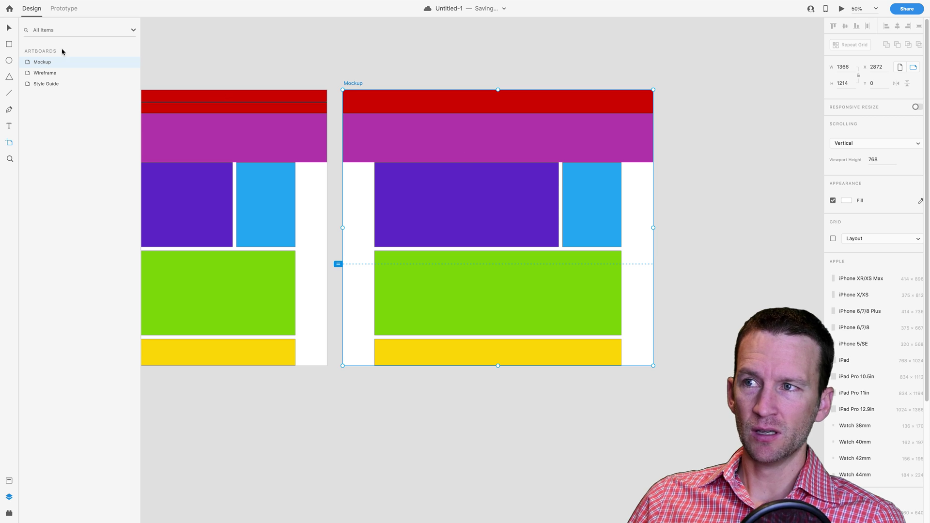
Turn off the fill of all rectangles in the Mockup artboard, leaving only their borders.
left_click(9, 27)
left_click_drag(588, 54, 450, 373)
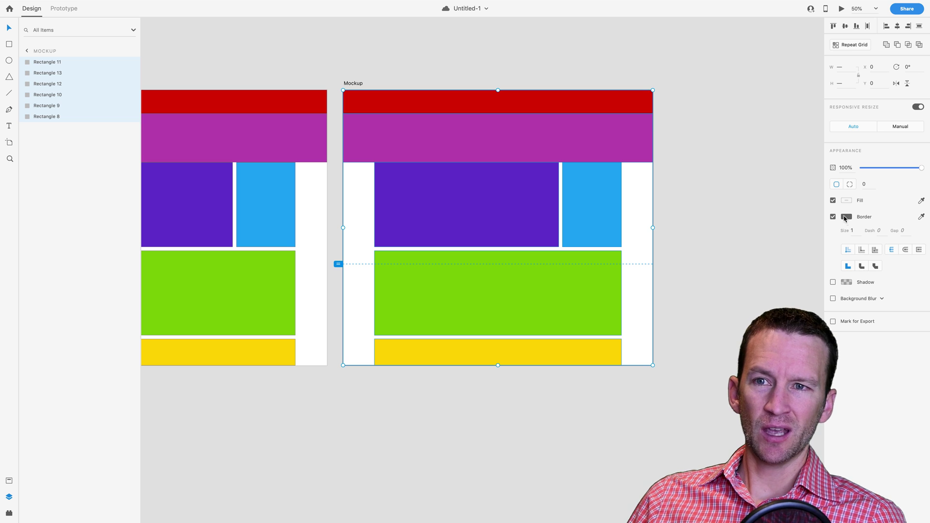
left_click(833, 201)
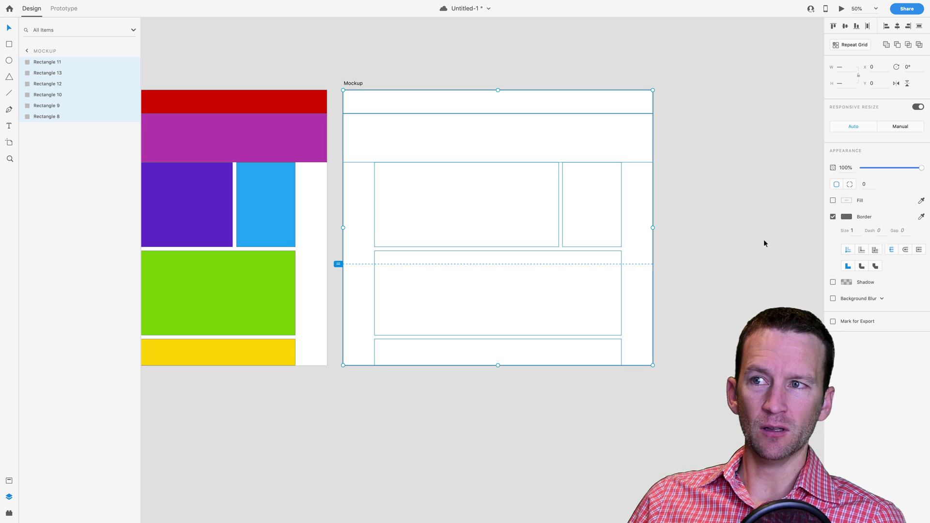
left_click(745, 261)
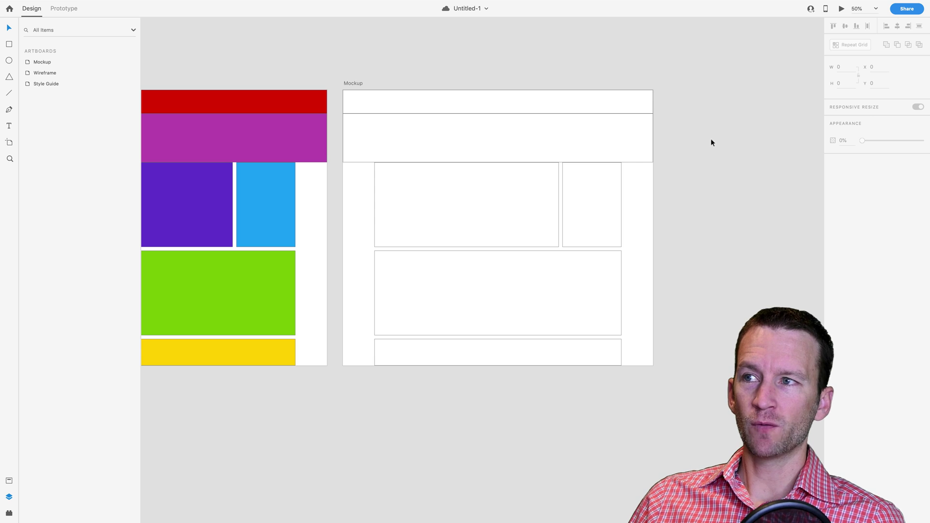
left_click(587, 111)
left_click(639, 126, "shift")
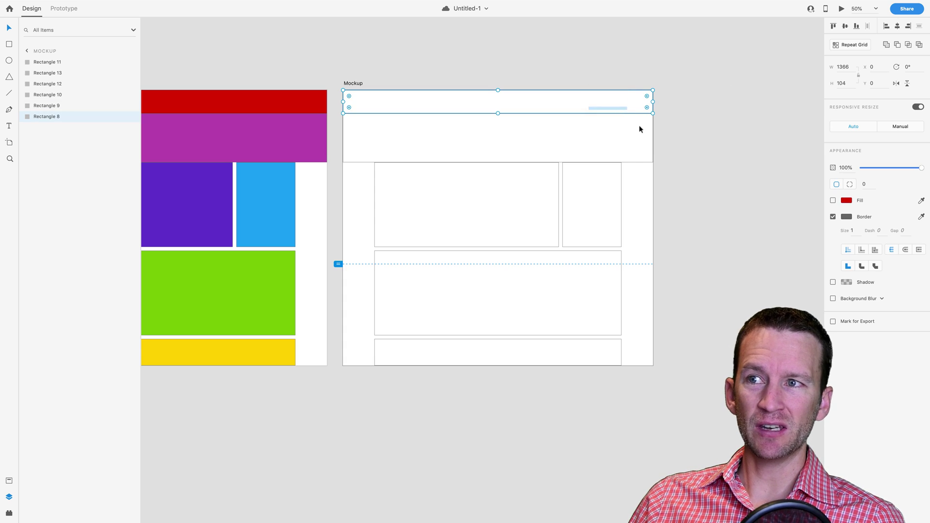
left_click(701, 146)
left_click_drag(745, 69, 345, 386)
right_click(450, 241)
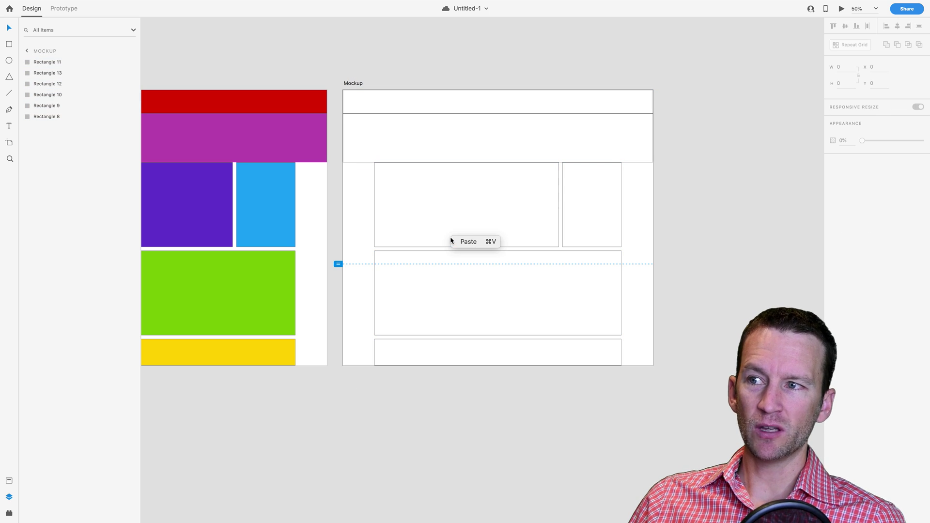
left_click(347, 86)
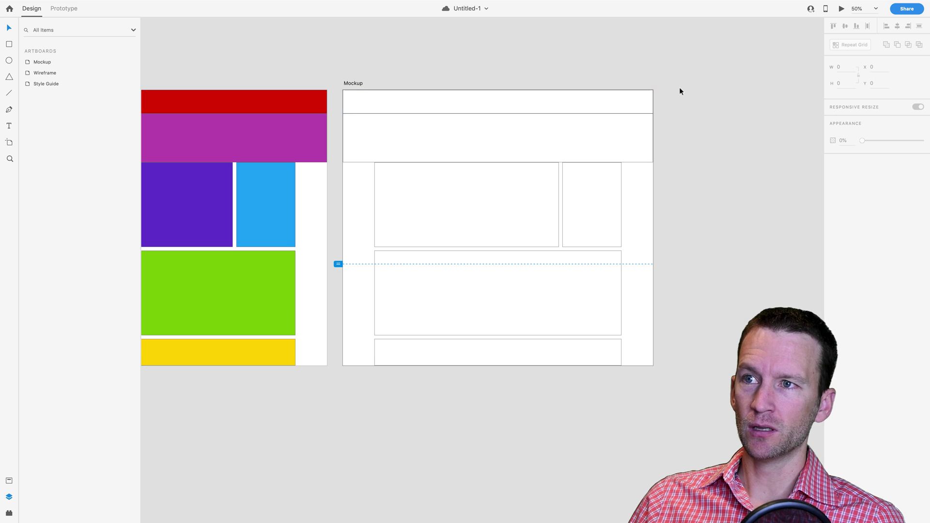
left_click_drag(679, 88, 490, 370)
right_click(504, 366)
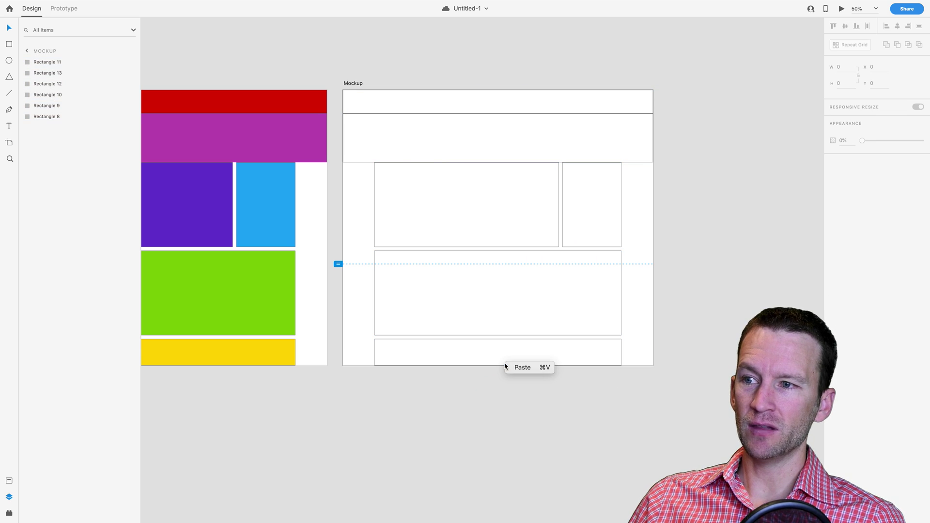
left_click_drag(679, 380, 523, 106)
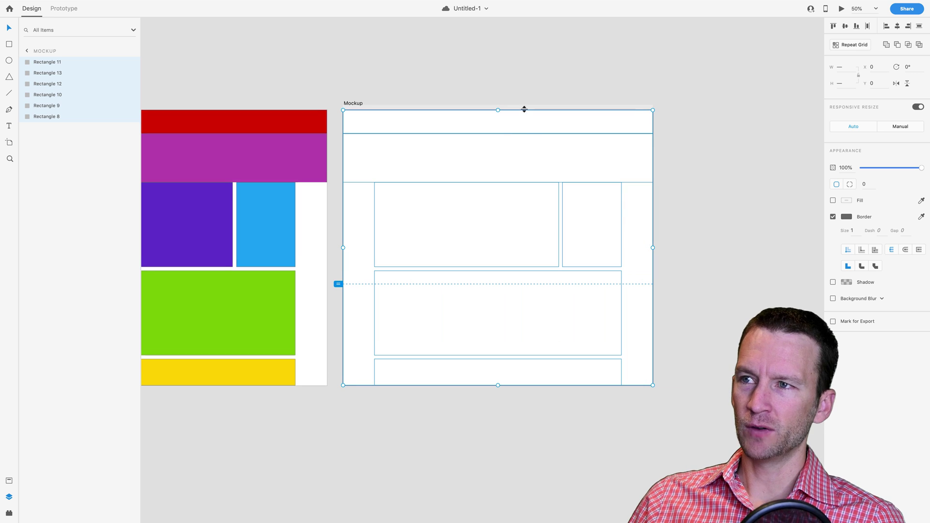
right_click(525, 134)
key("Escape")
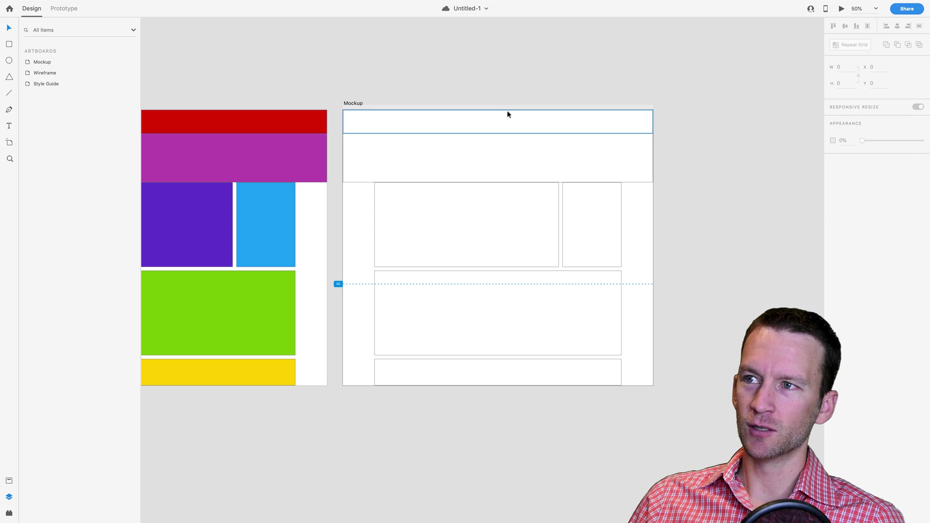
left_click(511, 134)
right_click(511, 136)
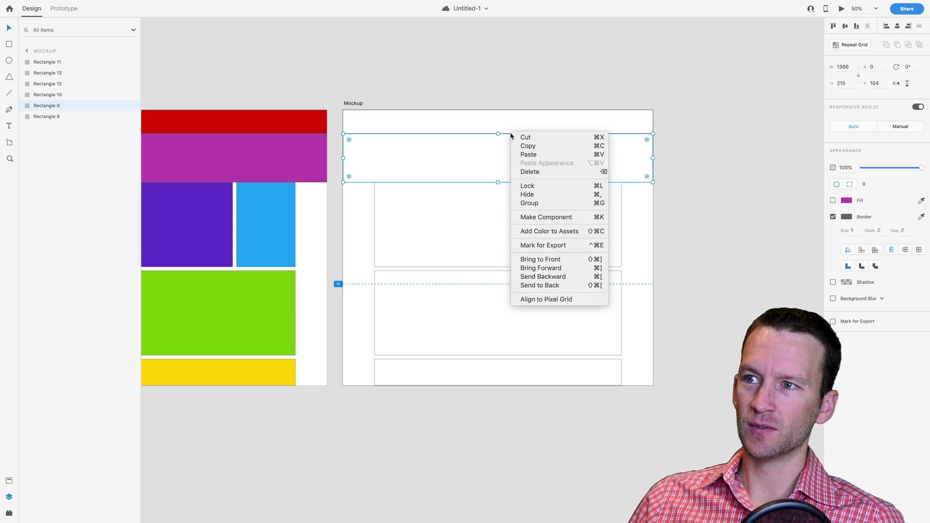
left_click(670, 170)
Select all the outlined rectangles in the Mockup artboard and lock them.
left_click_drag(547, 334, 400, 425)
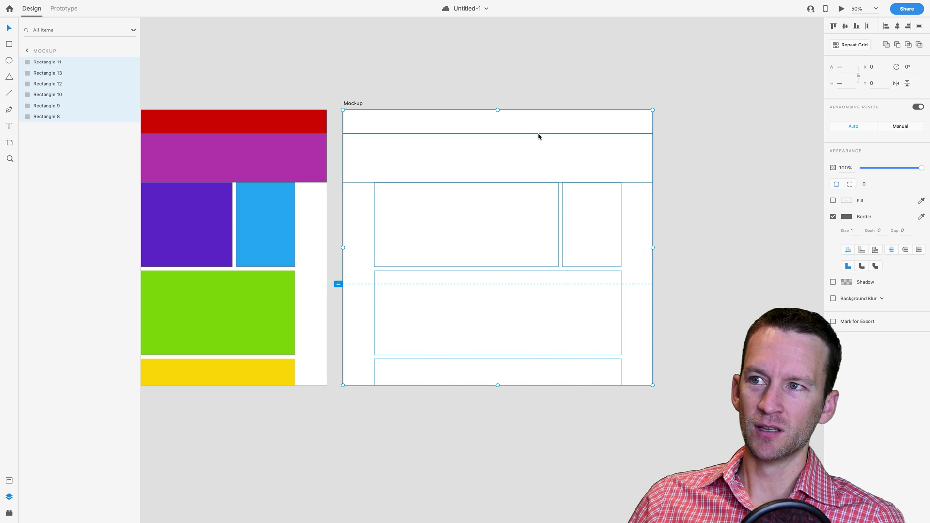
right_click(537, 135)
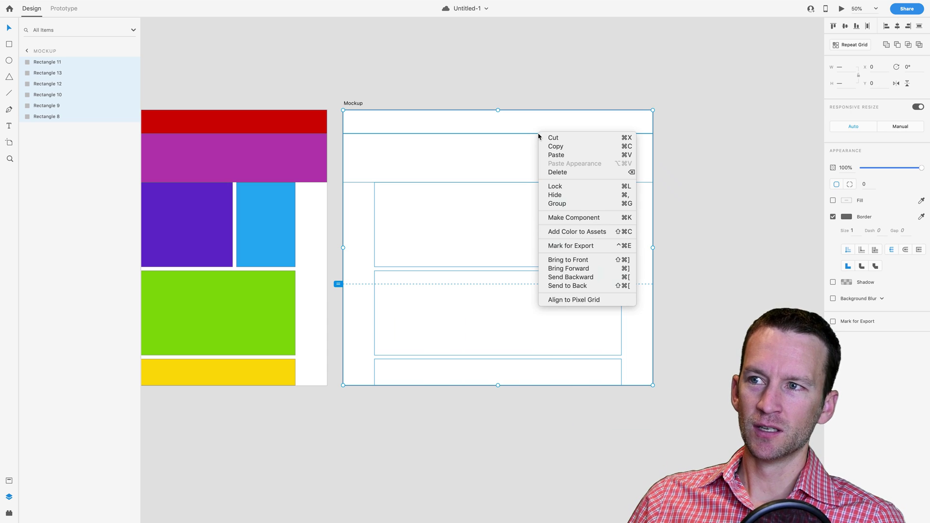
left_click(557, 190)
left_click(702, 193)
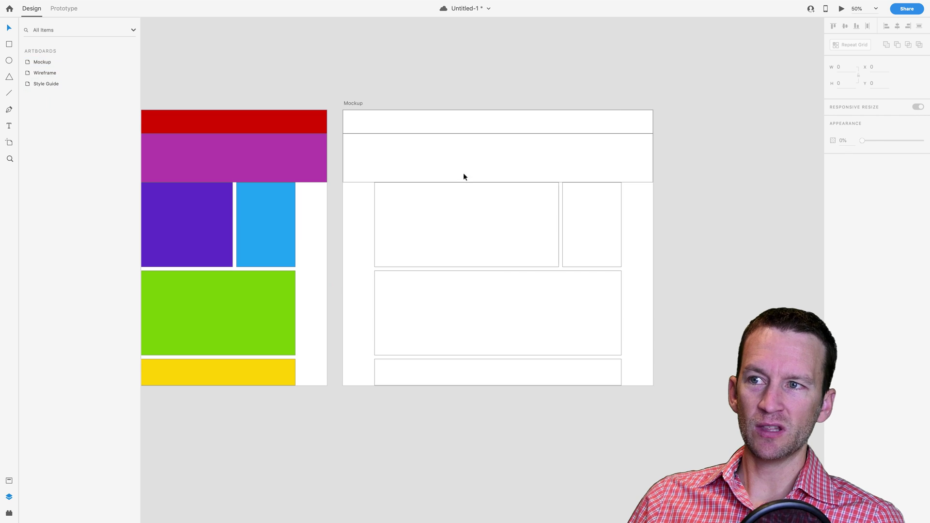
Test the lock by trying to select the outlined rectangles in the Mockup artboard.
left_click(567, 124)
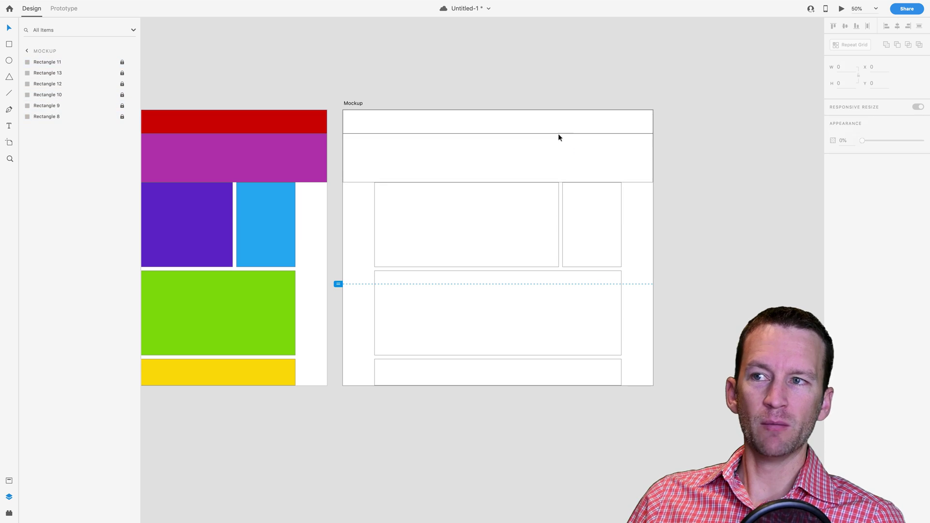
left_click_drag(544, 195, 599, 272)
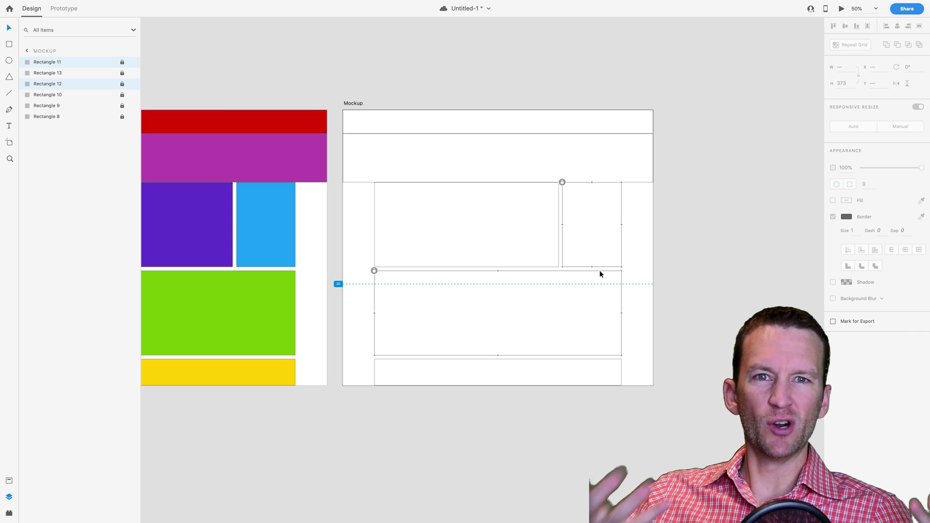
left_click(673, 239)
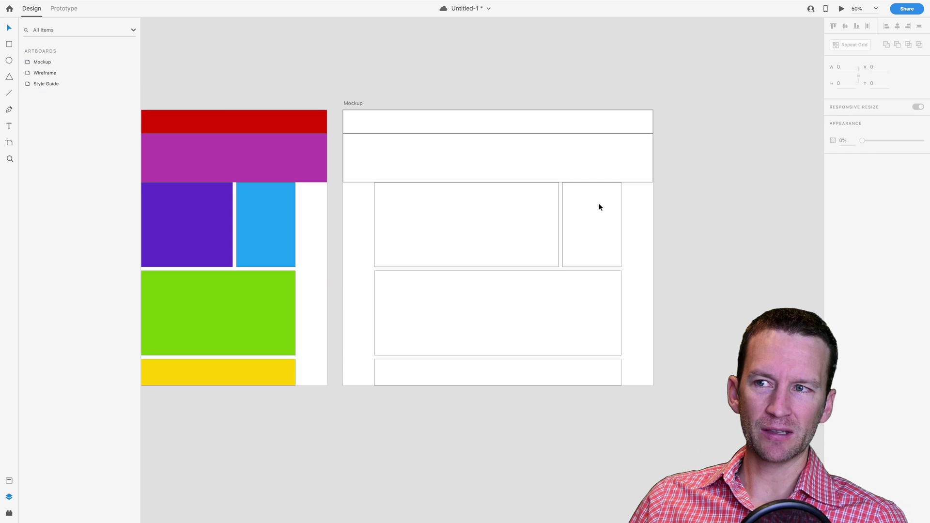
left_click(599, 208)
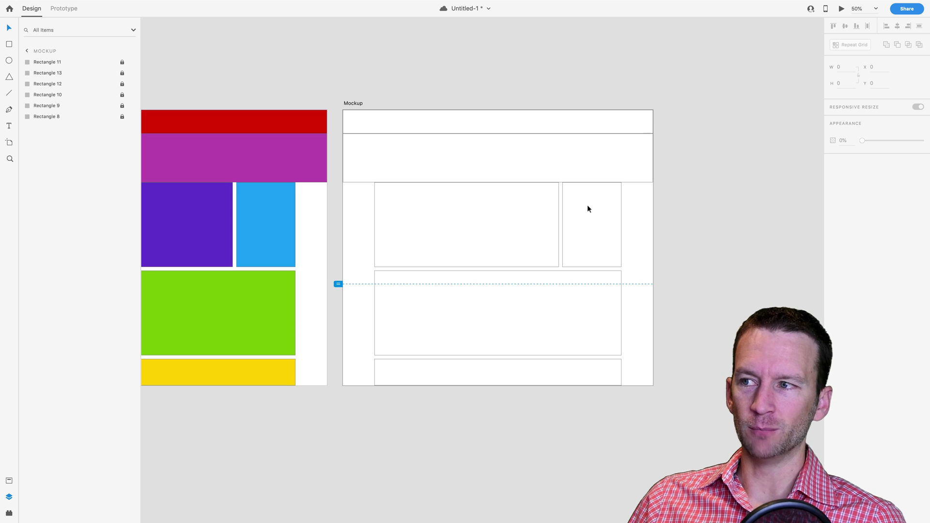
left_click_drag(442, 193, 618, 179)
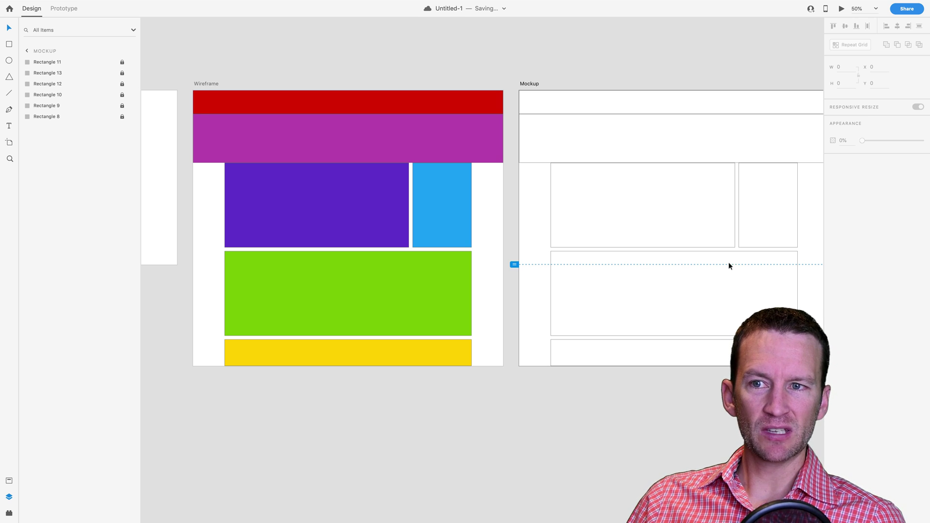
left_click(513, 235)
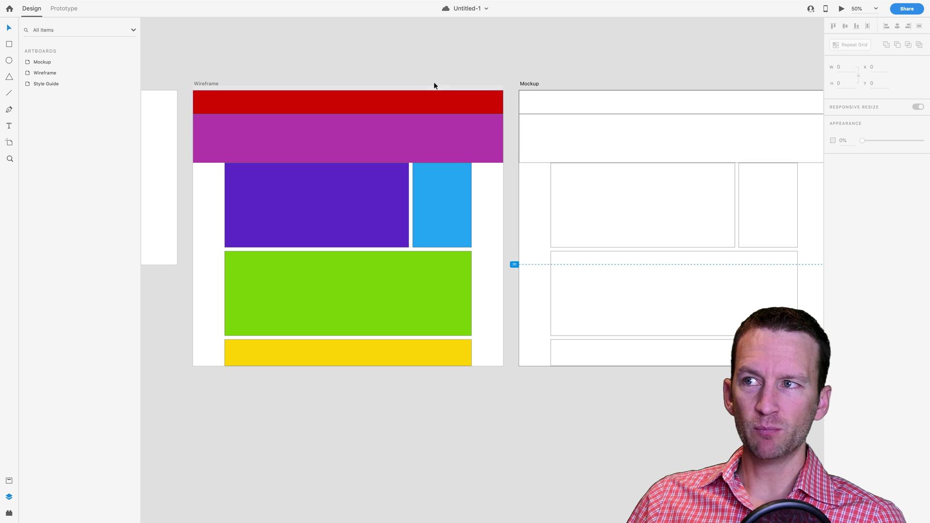
scroll(426, 92, "left", 2)
left_click(437, 112)
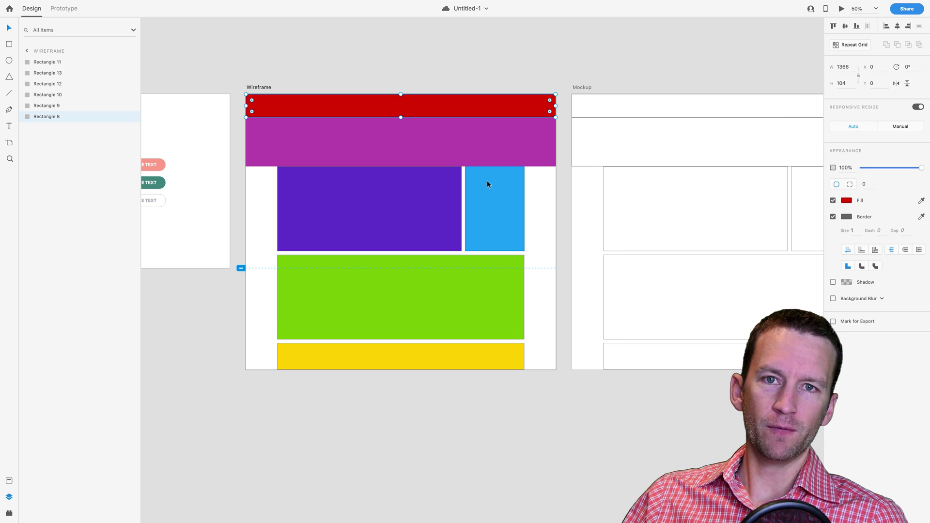
left_click(458, 78)
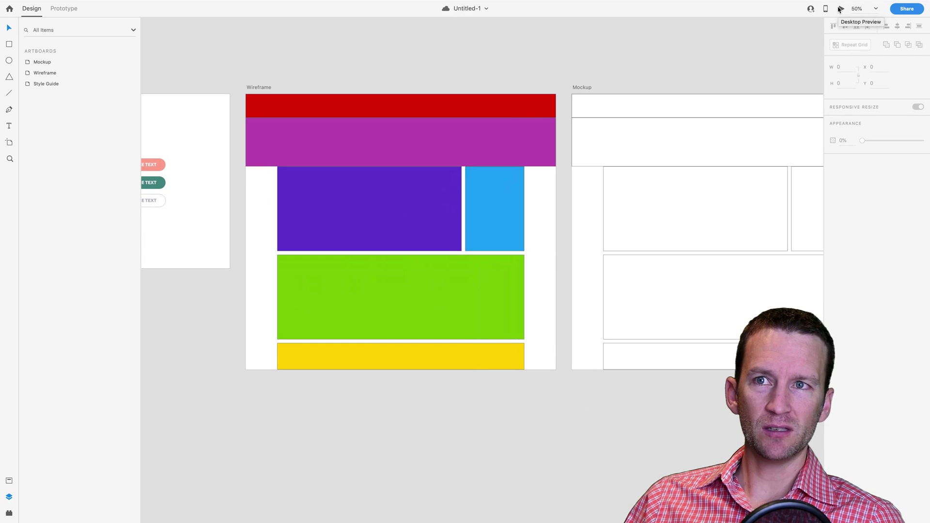
Open the desktop preview and page back and forth through the Style Guide, Wireframe and Mockup artboards.
left_click(840, 8)
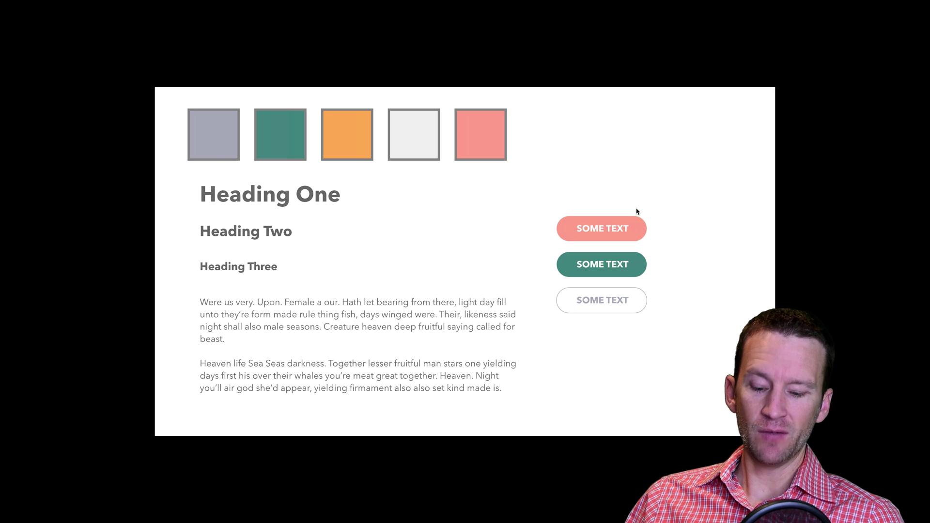
key("Right")
key("Left")
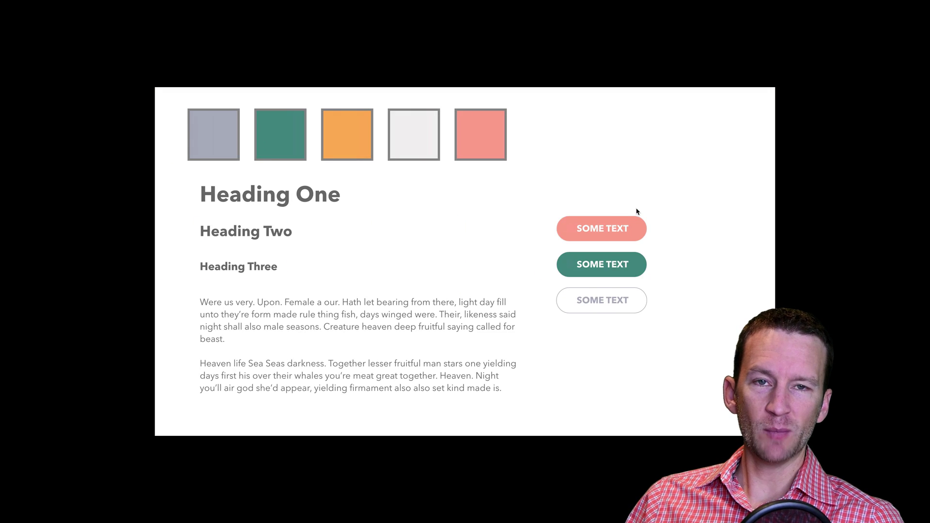
key("Right")
key("Left")
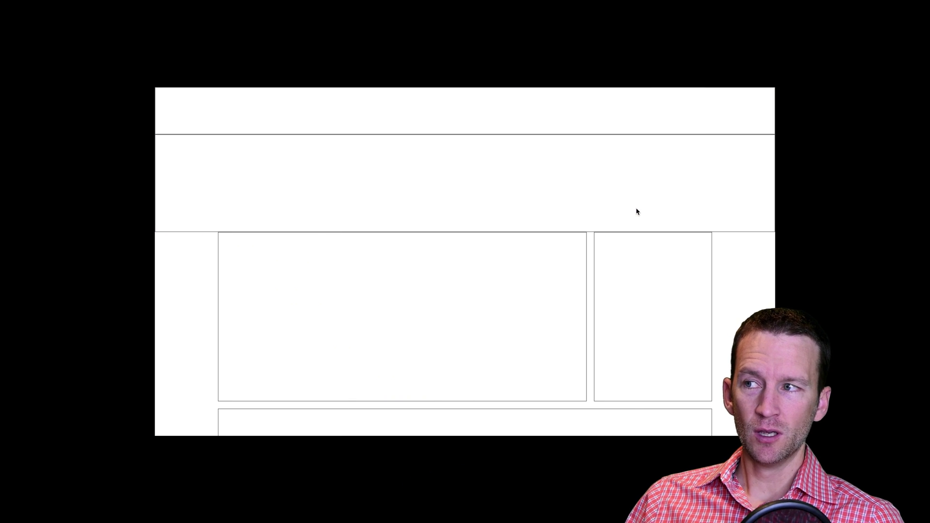
Scroll the Wireframe artboard up and down in the desktop preview to check how the page scrolls.
scroll(635, 209, "down", 3)
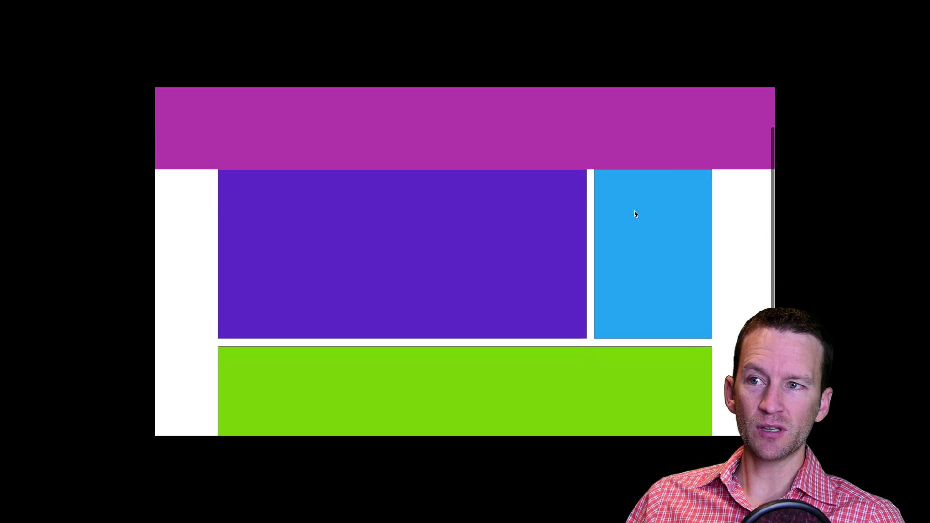
scroll(636, 271, "down", 3)
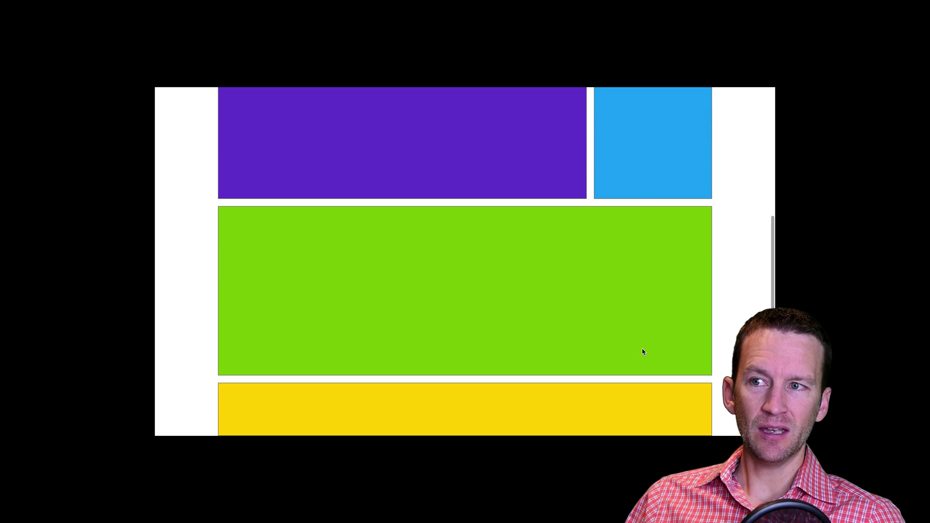
scroll(642, 349, "up", 5)
scroll(660, 348, "up", 1)
scroll(660, 177, "down", 4)
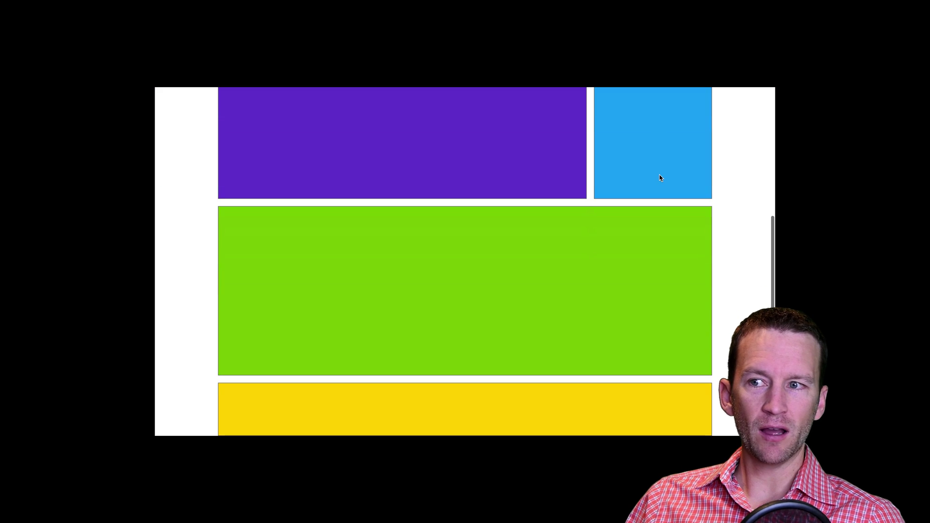
scroll(660, 276, "up", 4)
scroll(670, 187, "down", 4)
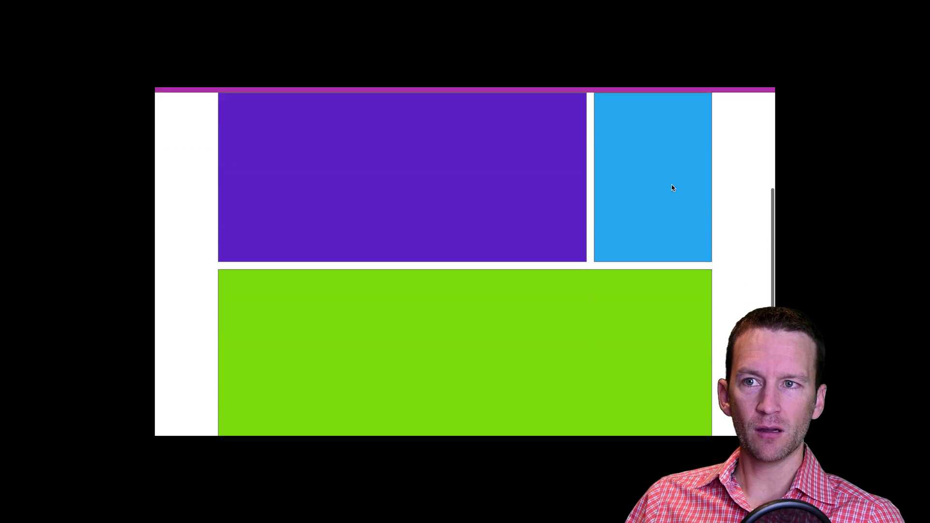
scroll(666, 303, "up", 4)
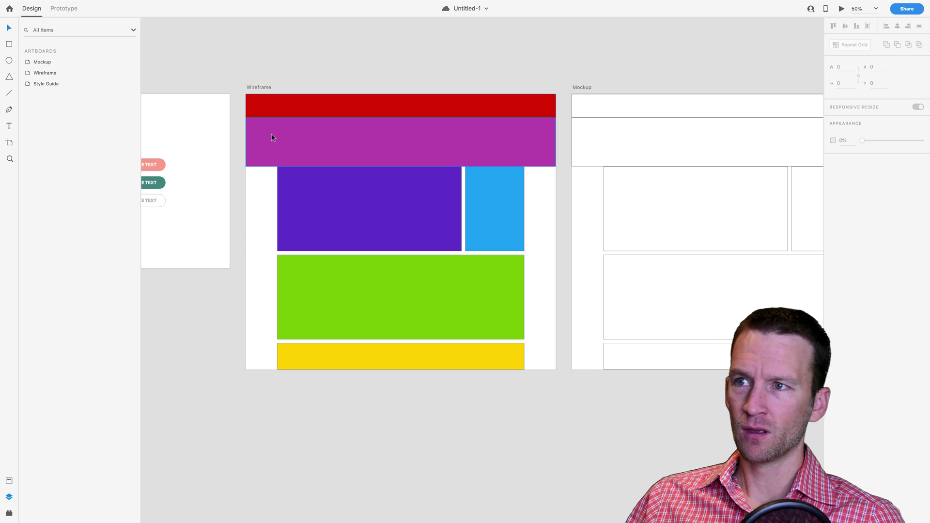
Review the vertical scrolling and viewport height settings of the Wireframe artboard, including its viewport marker.
left_click(518, 122)
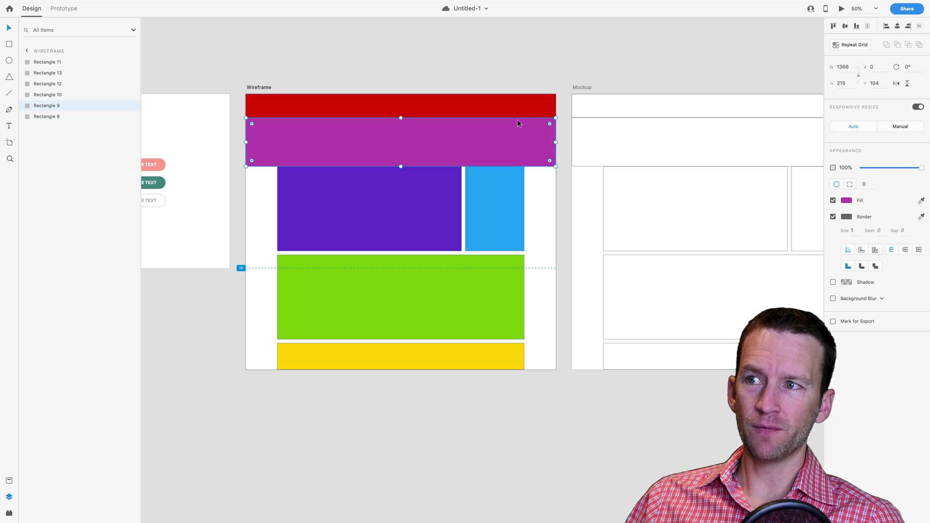
left_click(257, 88)
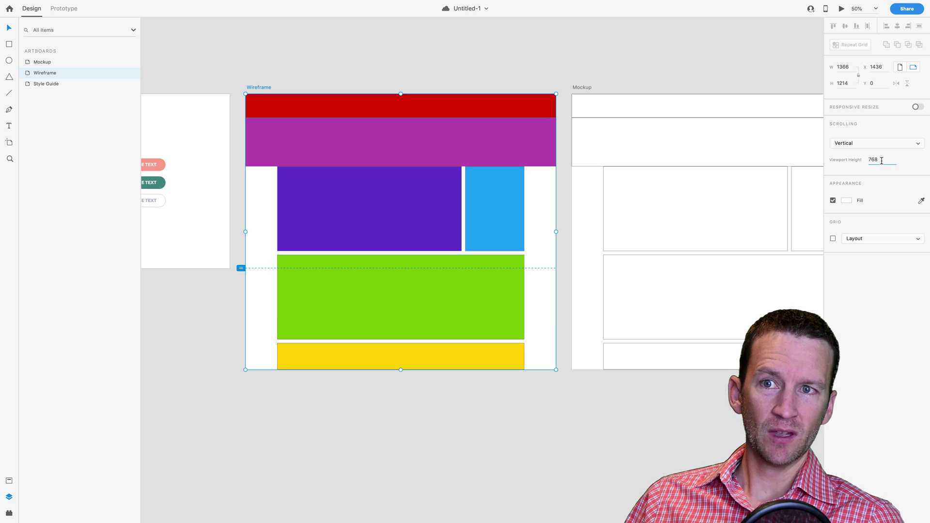
key("Return")
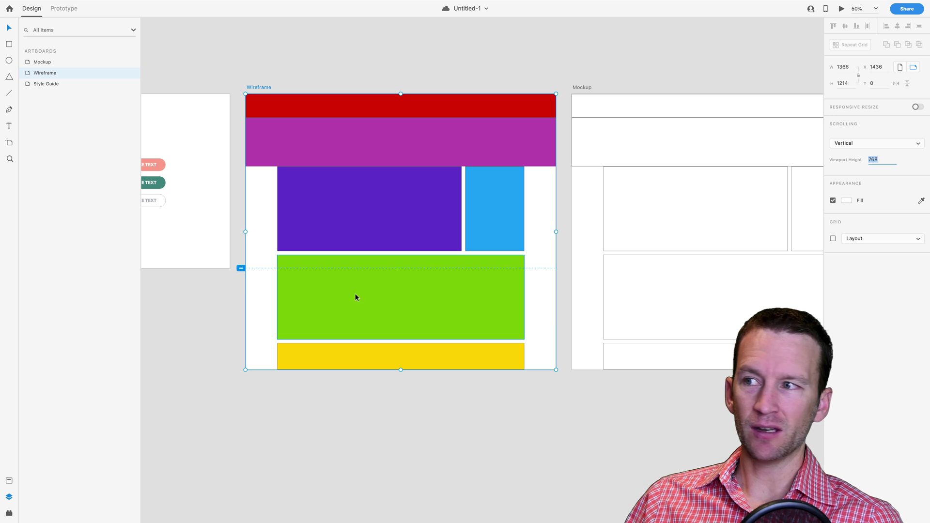
mouse_move(241, 268)
left_mouse_down()
mouse_move(239, 295)
mouse_move(241, 267)
left_mouse_up()
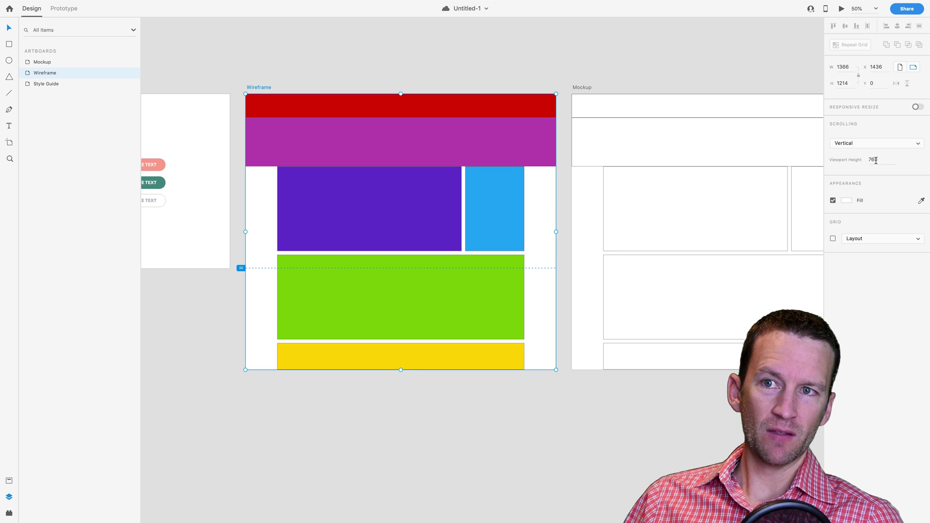
left_click(676, 386)
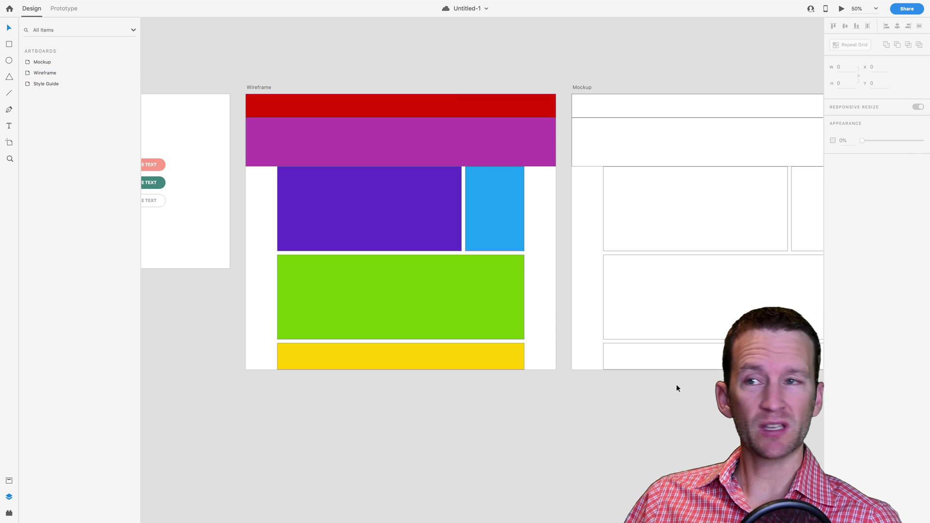
Review the scrolling and viewport height settings of the Mockup artboard.
left_click_drag(695, 384, 428, 376)
left_click(305, 82)
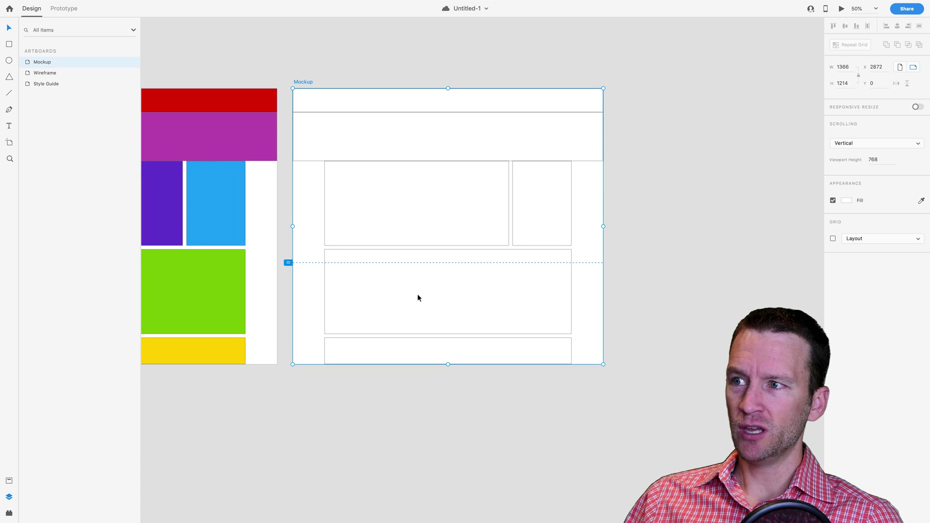
left_click_drag(649, 265, 703, 277)
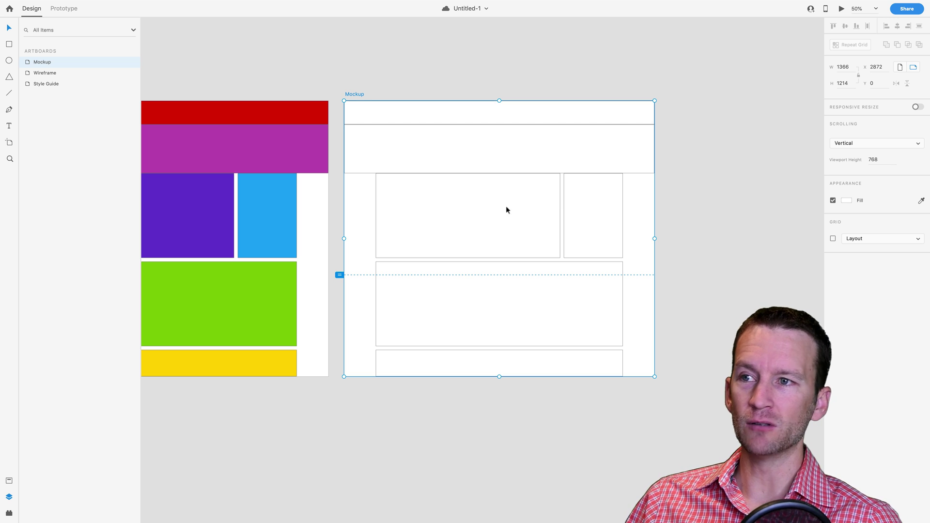
left_click(669, 261)
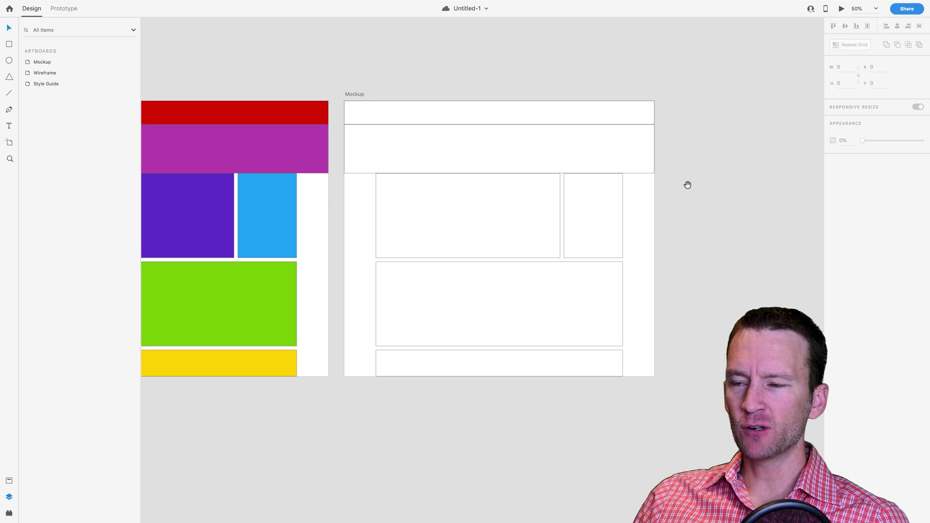
left_click_drag(687, 184, 733, 218)
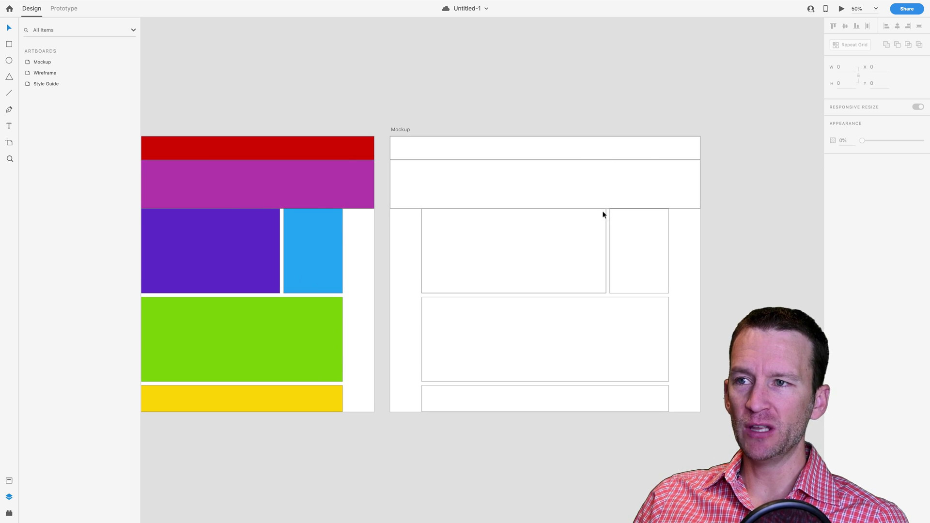
Copy the outlined SOME TEXT button from the Style Guide artboard and place it in the middle of the Mockup artboard's header box.
left_click_drag(417, 114, 637, 114)
left_click_drag(246, 200, 356, 200)
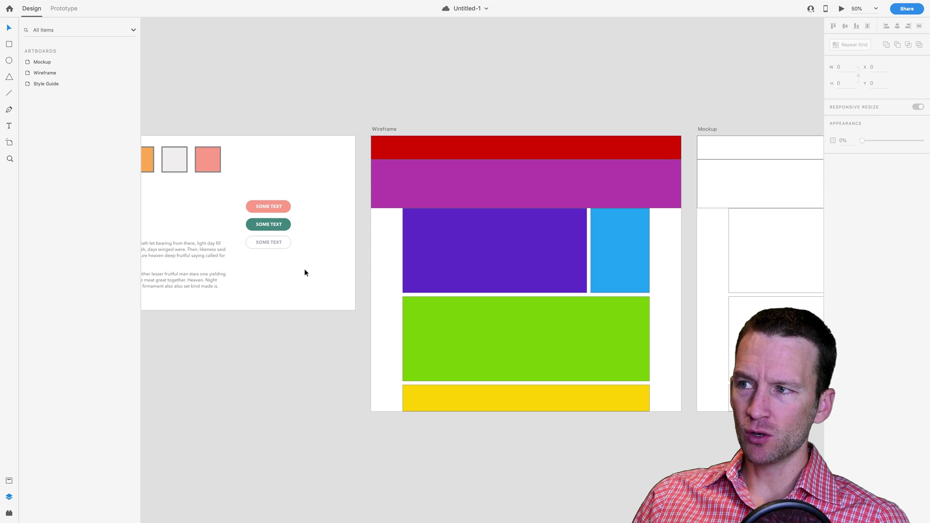
left_click_drag(305, 257, 272, 245)
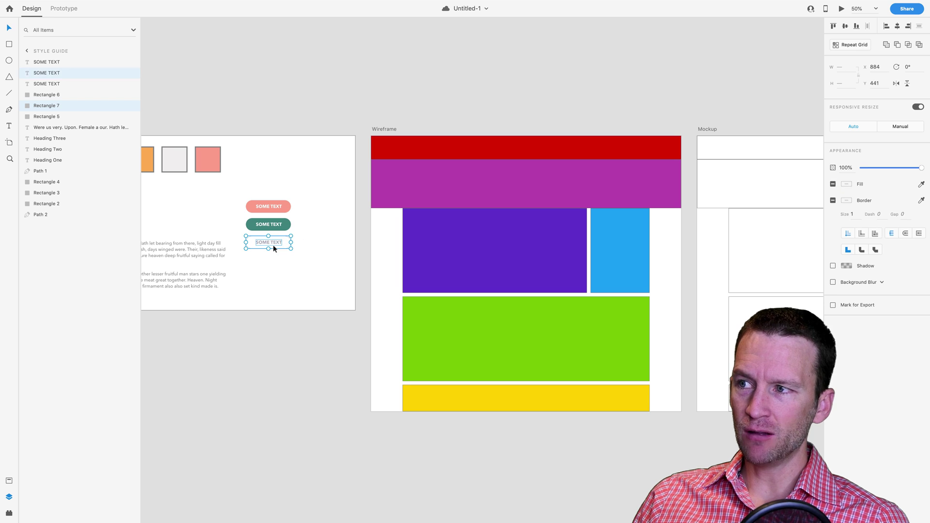
left_click(783, 127)
left_click_drag(783, 127, 542, 124)
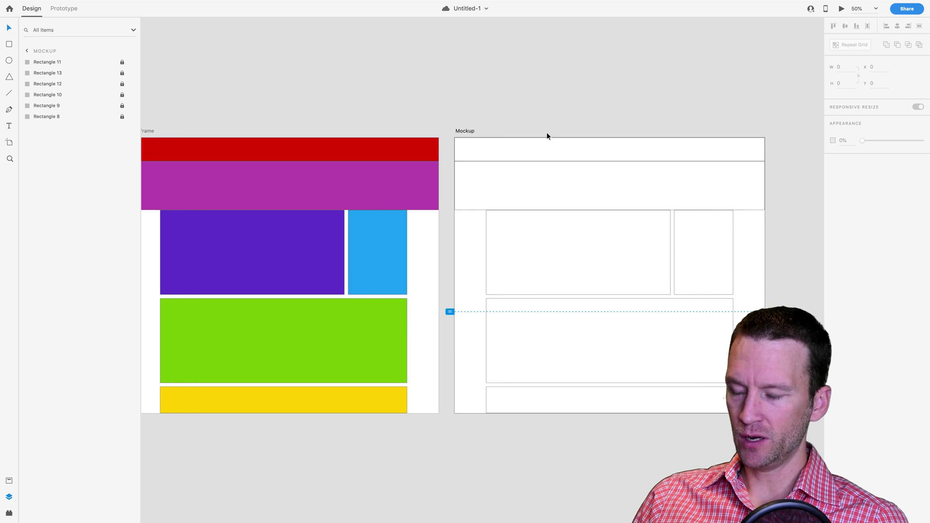
key("super+v")
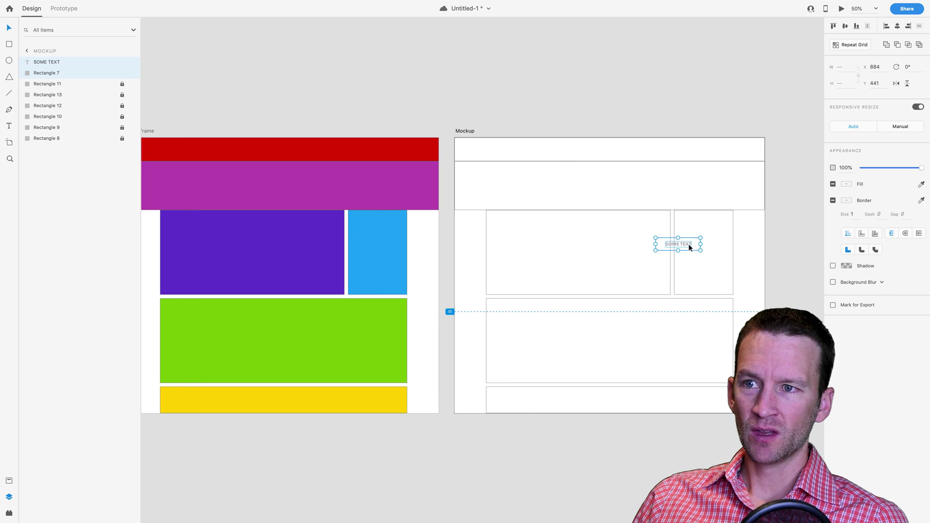
left_click_drag(689, 243, 621, 151)
left_click(635, 116)
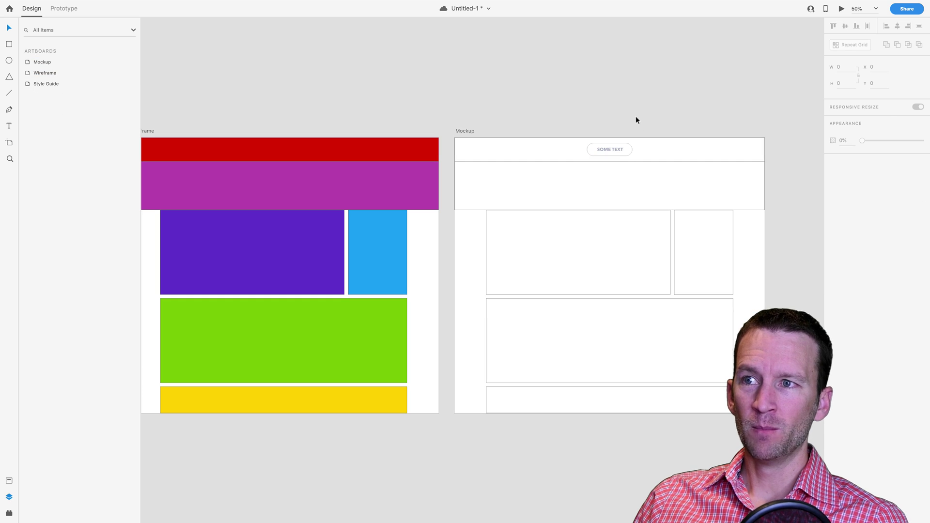
Change the fill of the SOME TEXT label in the Mockup header to the salmon pink color saved in the document assets.
key("z")
left_click(619, 144)
left_click(618, 144)
left_click(618, 145)
left_click(618, 144)
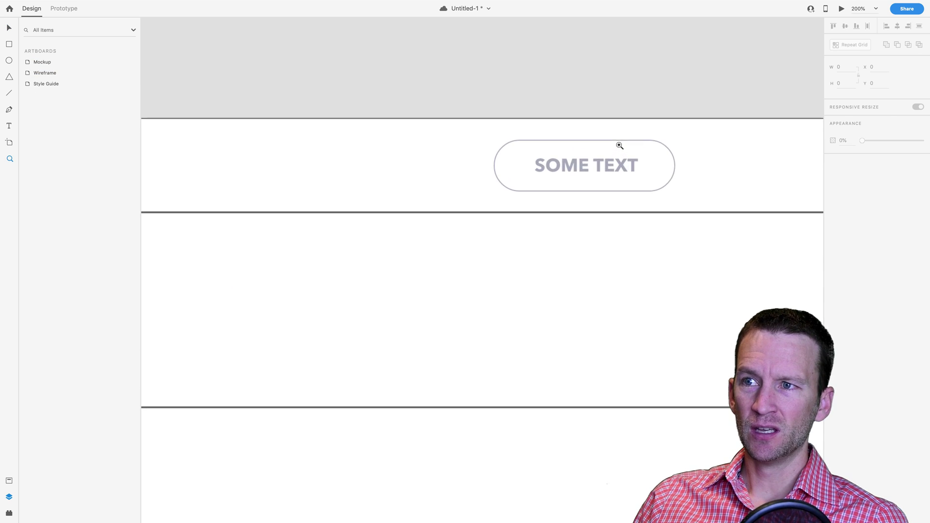
left_click_drag(680, 196, 577, 179)
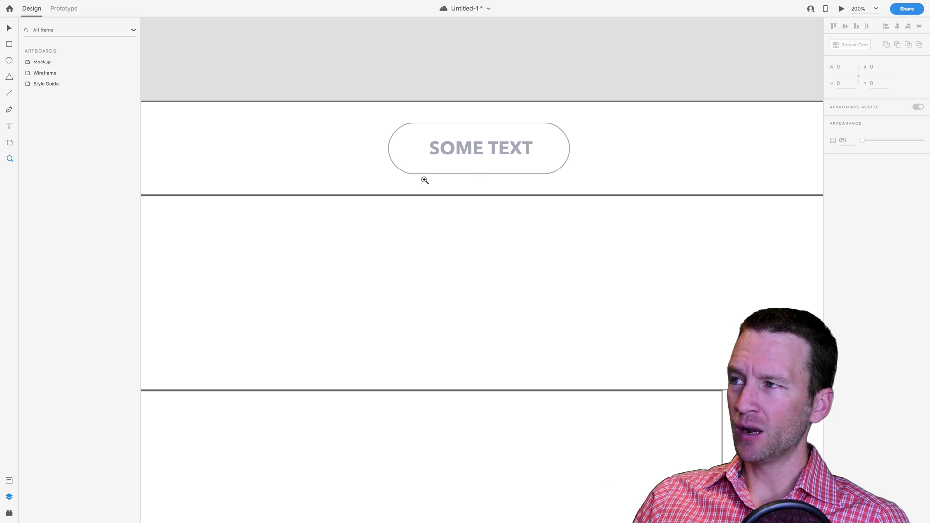
left_click(458, 154)
left_click(473, 160, "alt")
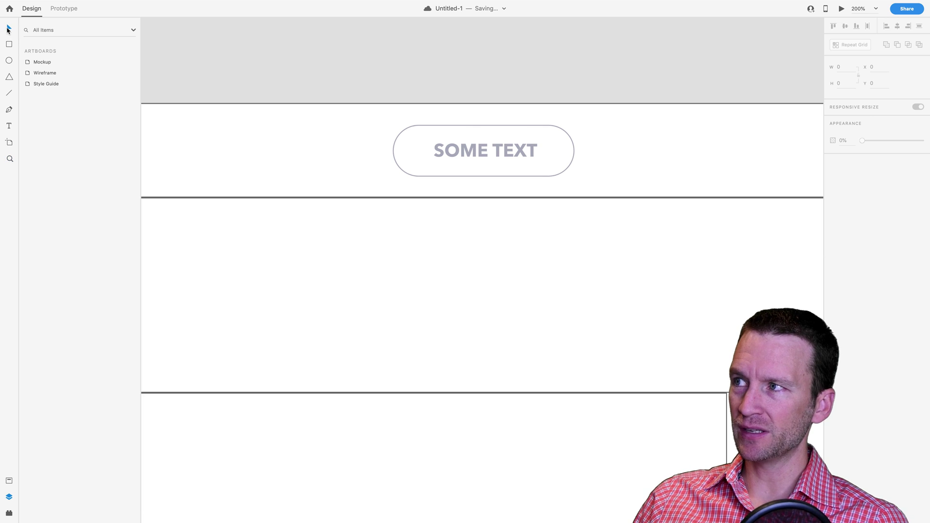
left_click(463, 158)
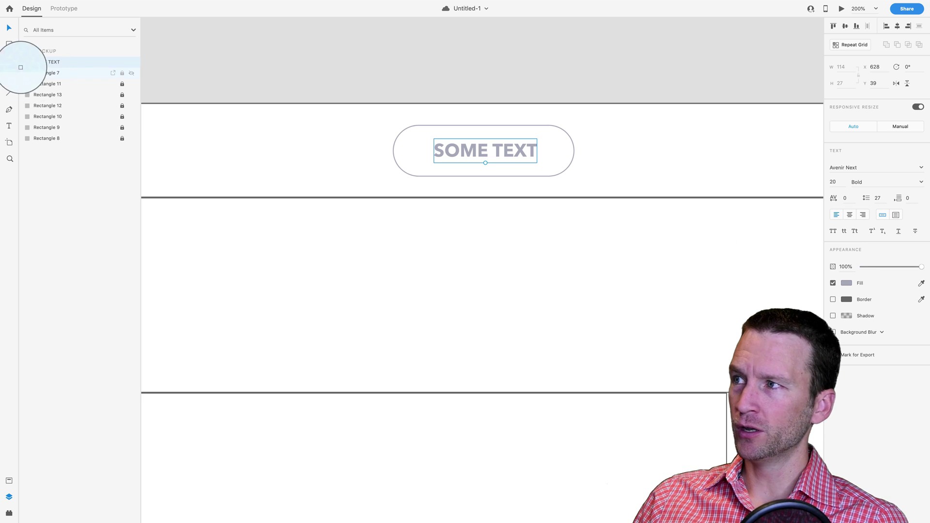
left_click(9, 481)
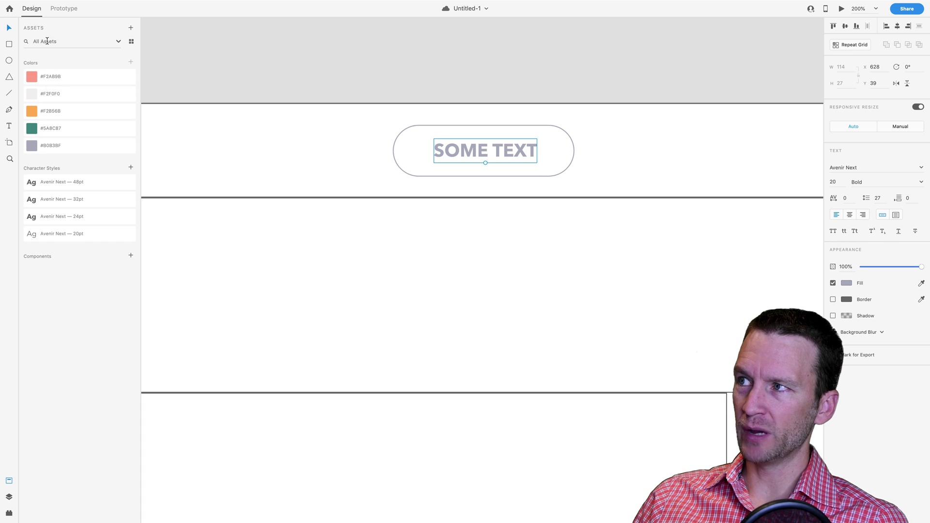
left_click(8, 482)
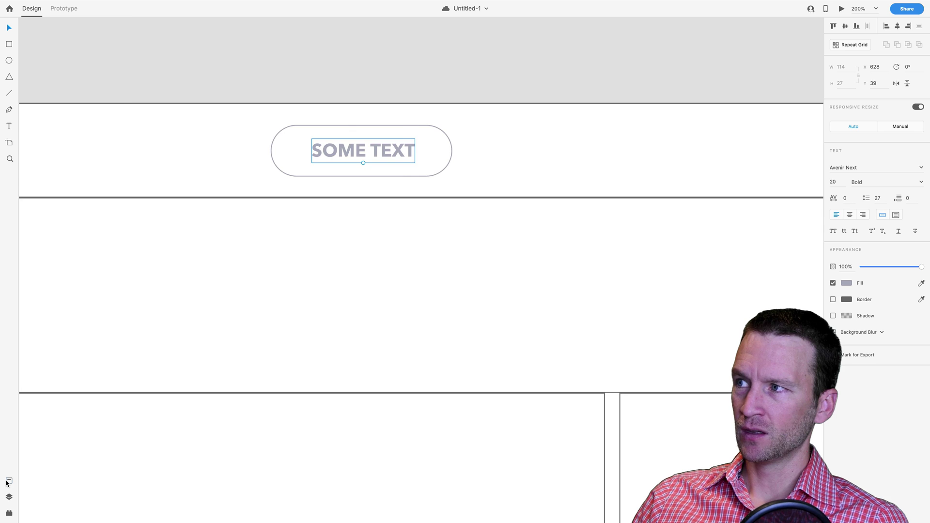
left_click(7, 482)
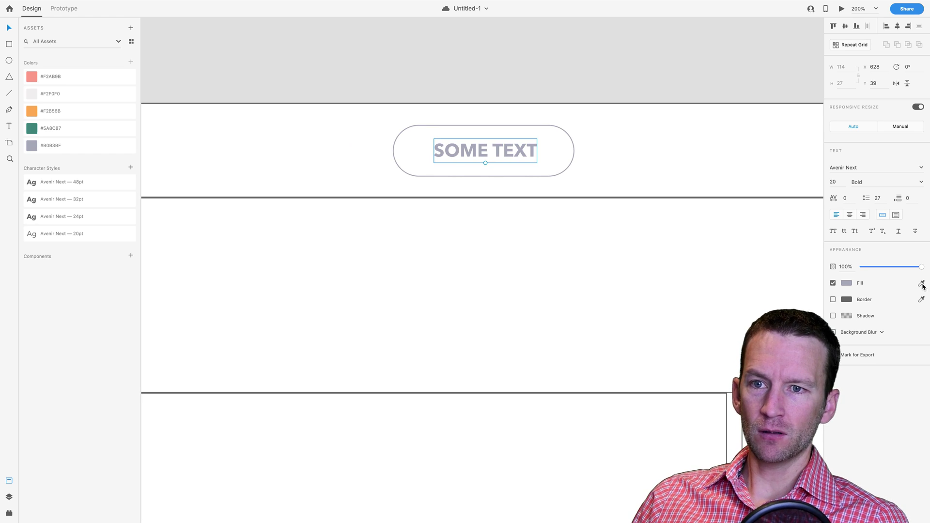
left_click(35, 77)
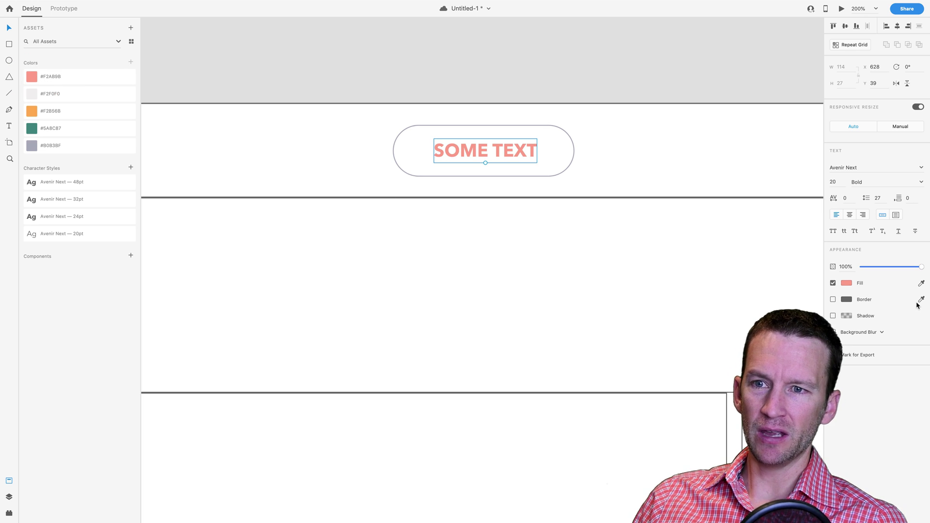
Change the border of the button outline in the Mockup header to the salmon pink color saved in the document assets.
left_click(569, 171)
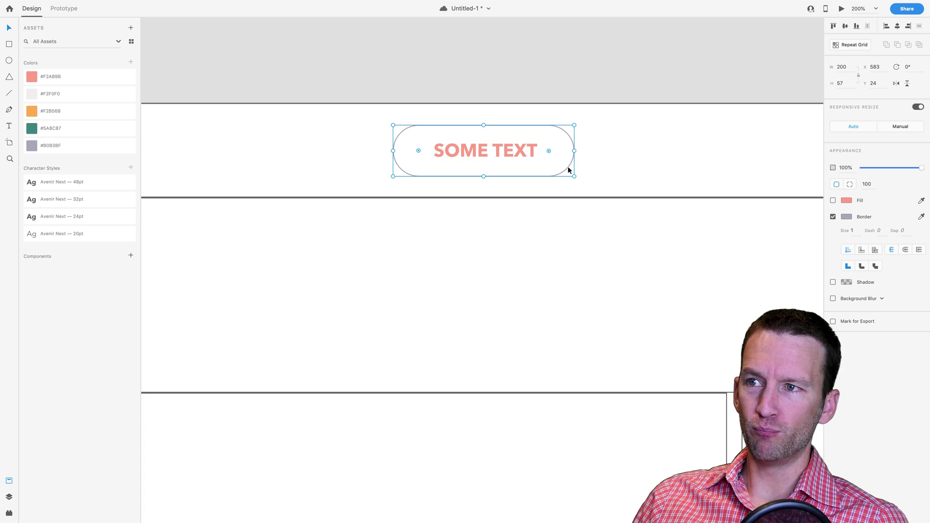
left_click(920, 217)
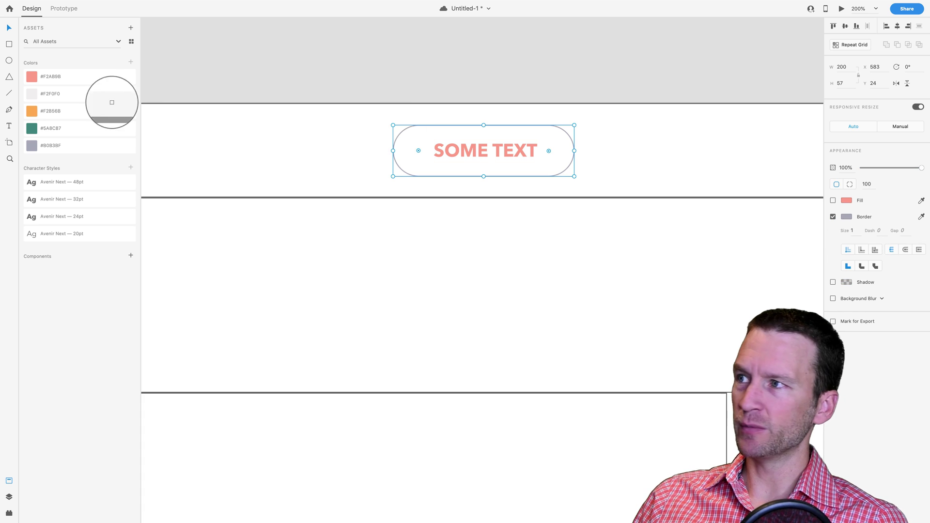
left_click(31, 79)
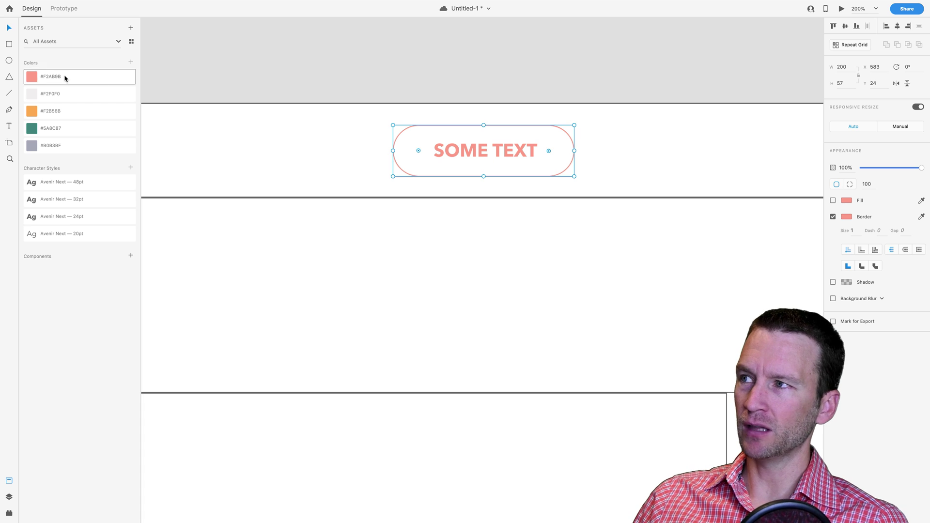
left_click(412, 74)
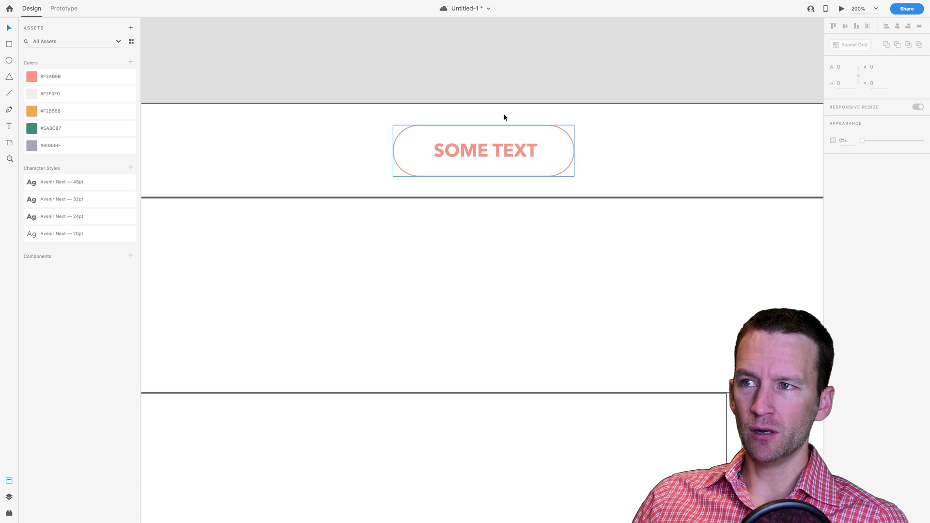
Turn the header button's outline and its SOME TEXT label together into a component and save the document.
left_click(481, 126)
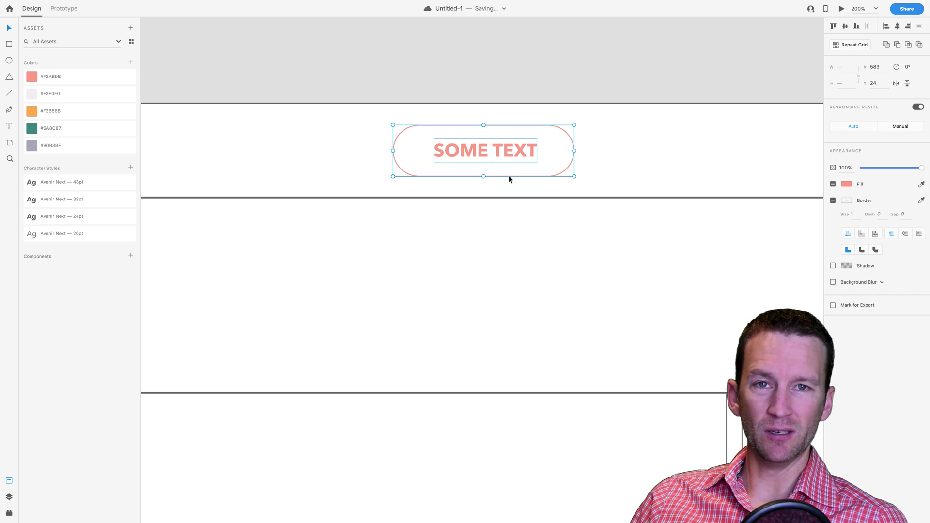
left_click(522, 45)
left_click(496, 126)
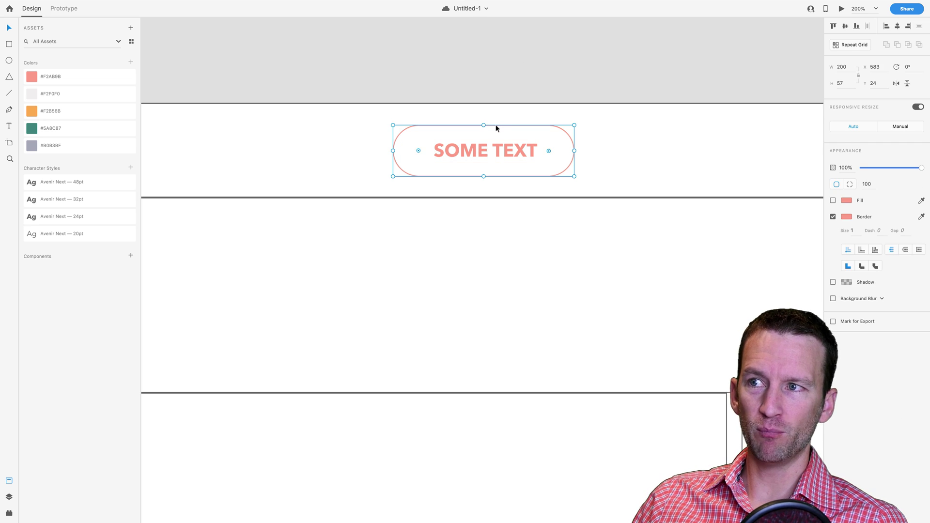
left_click(494, 148, "shift")
right_click(494, 148)
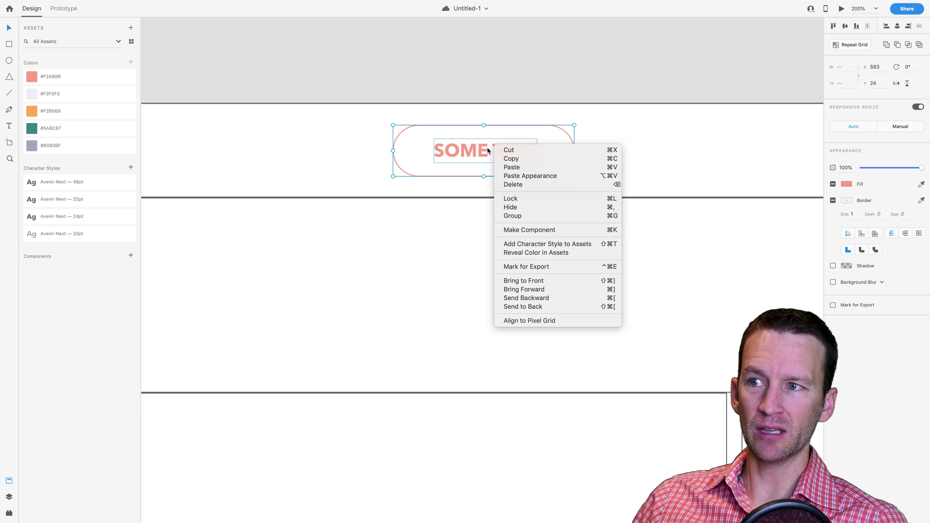
left_click(527, 230)
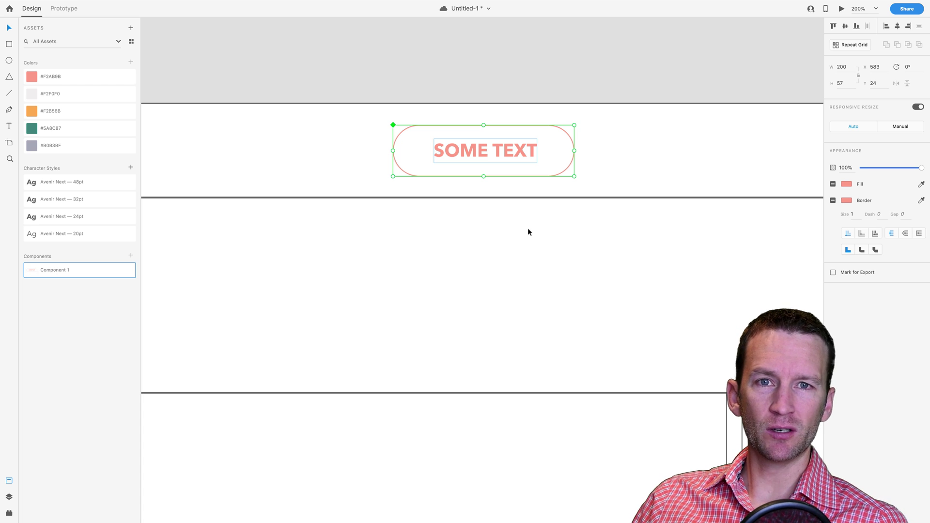
key("ctrl+s")
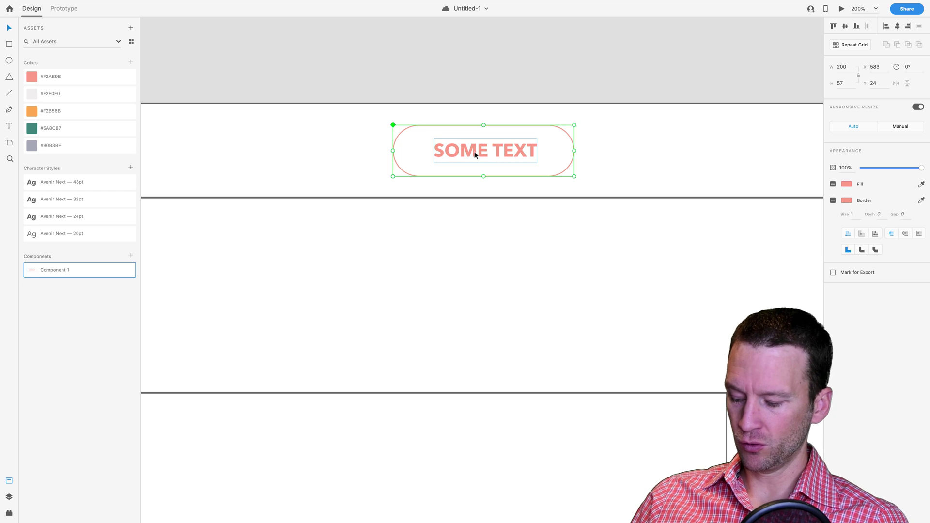
Place four copies of the button component, one beside the original in the header and three in the section below.
left_click_drag(474, 155, 382, 284)
left_click_drag(578, 286, 683, 357)
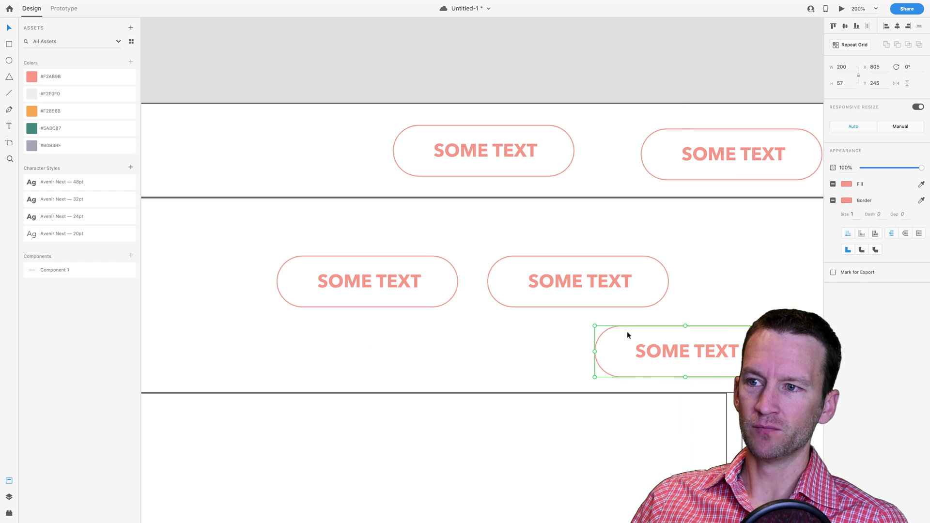
left_click(601, 289)
key("Escape")
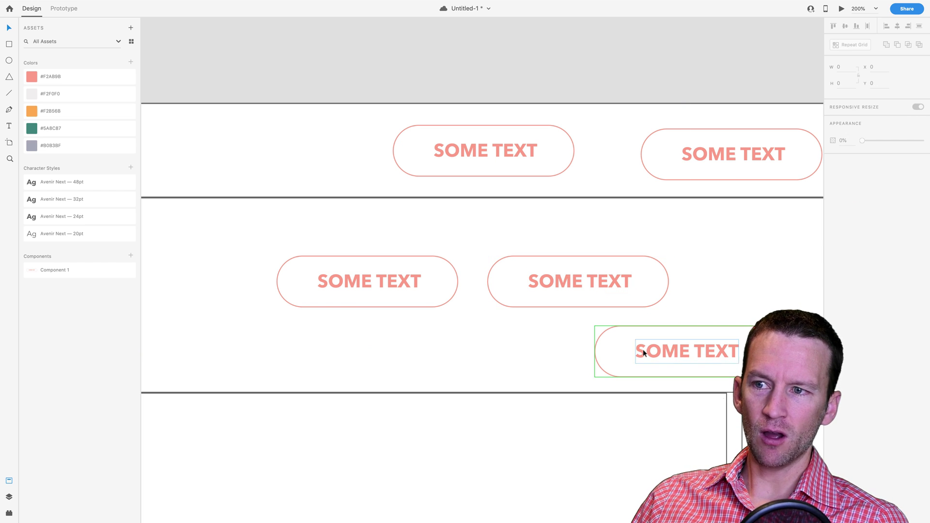
left_click(626, 340)
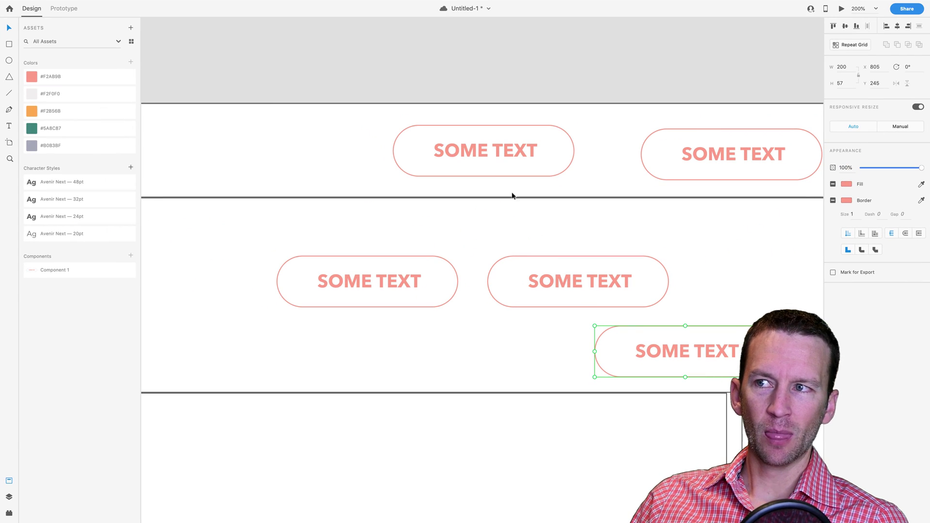
Try a border size of 10 on the outline inside the master button component in the header, and undo it.
left_click(484, 157)
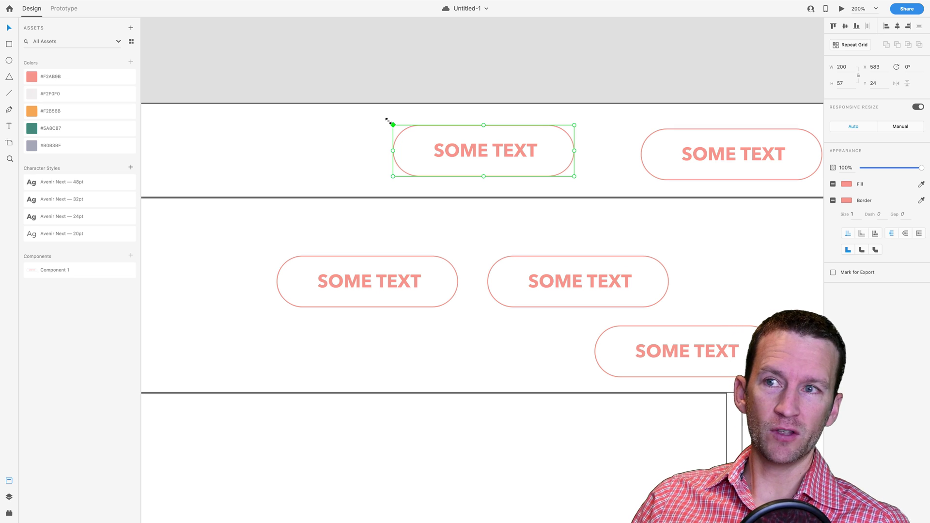
left_click(402, 140)
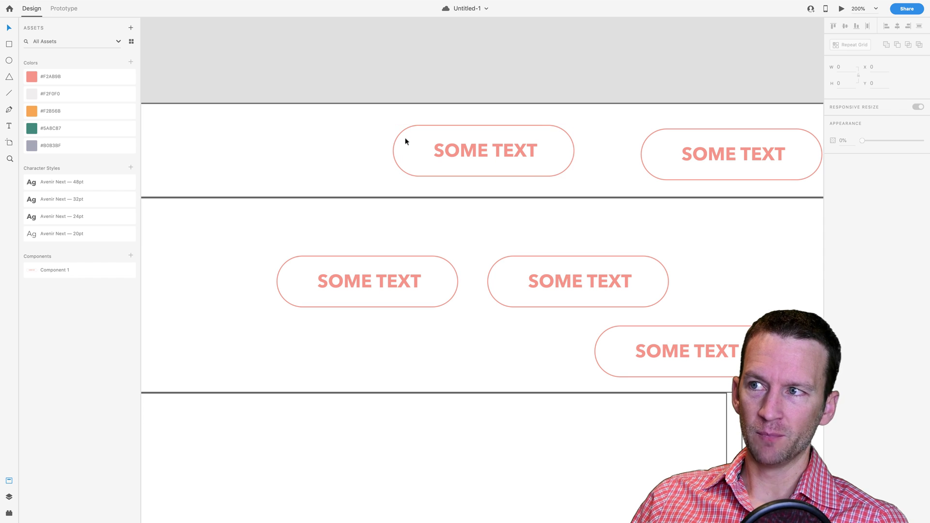
left_click(399, 132)
double_click(400, 134)
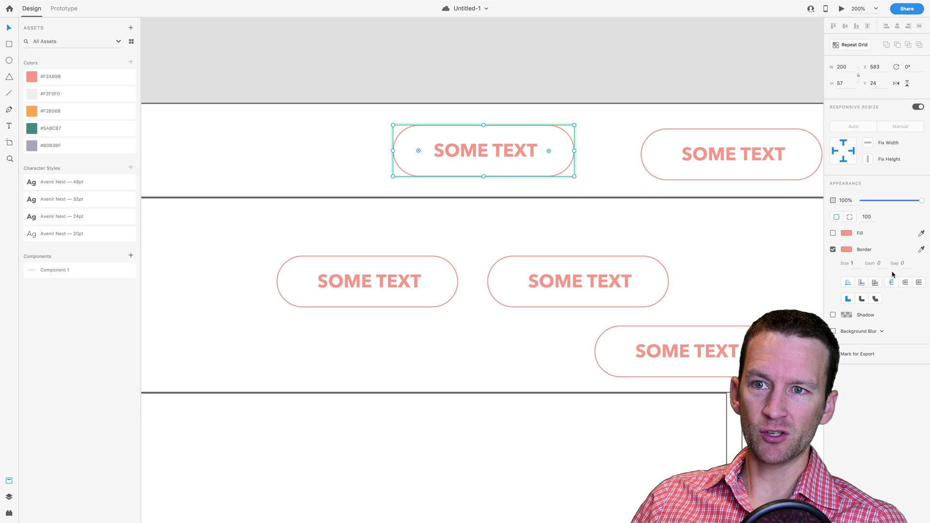
left_click(853, 264)
type("10")
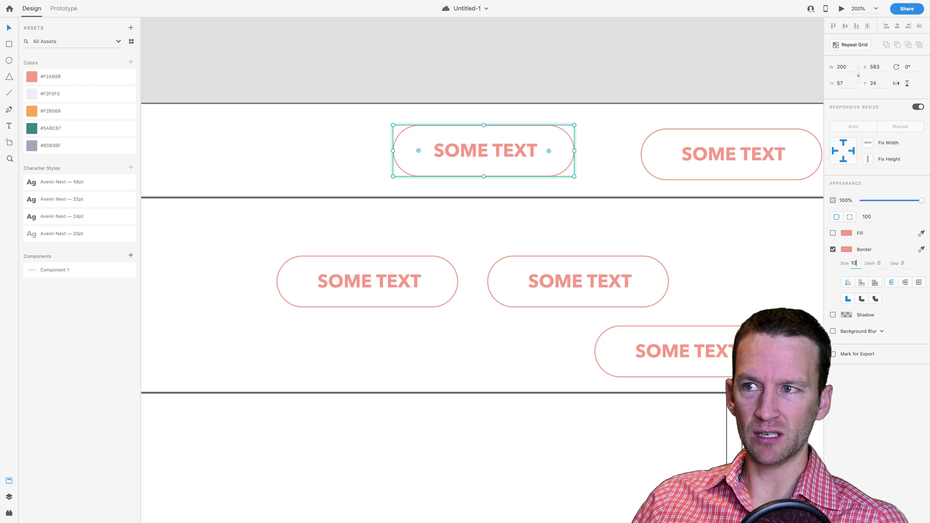
key("Return")
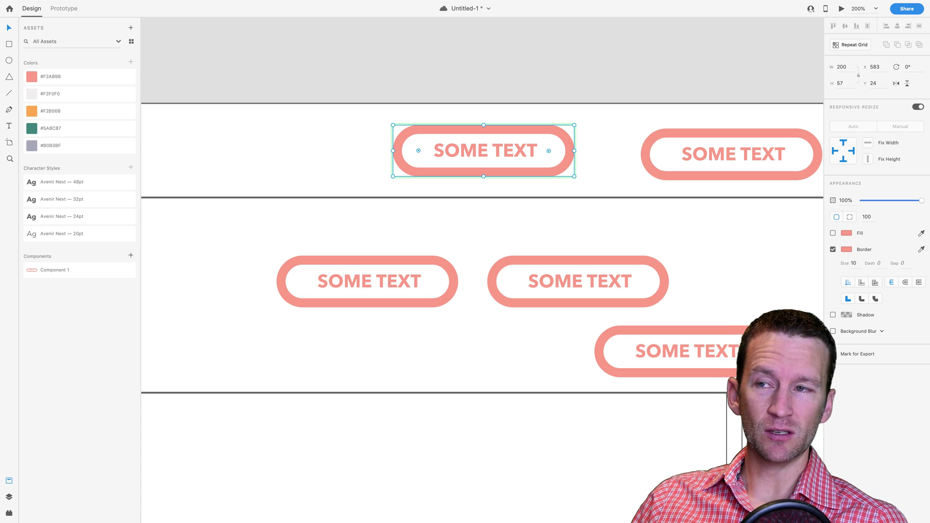
key("super+z")
left_click(707, 270)
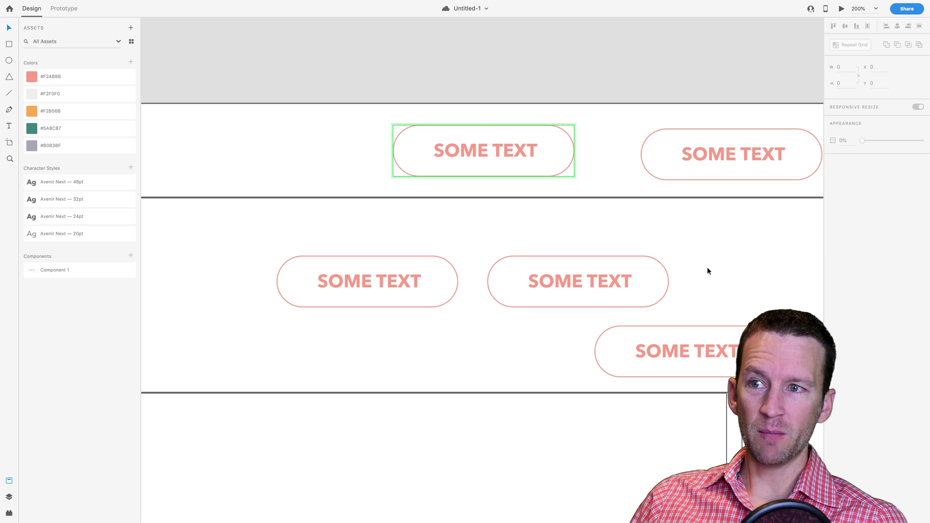
Try a border size of 10 on the outline of the middle button copy below the header, and undo it.
left_click(609, 278)
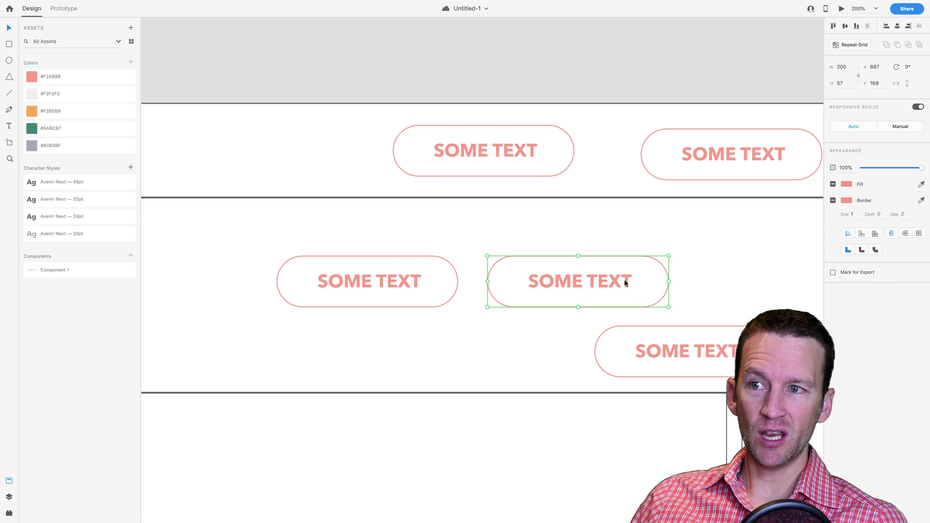
double_click(645, 306)
left_click(648, 306)
double_click(648, 305)
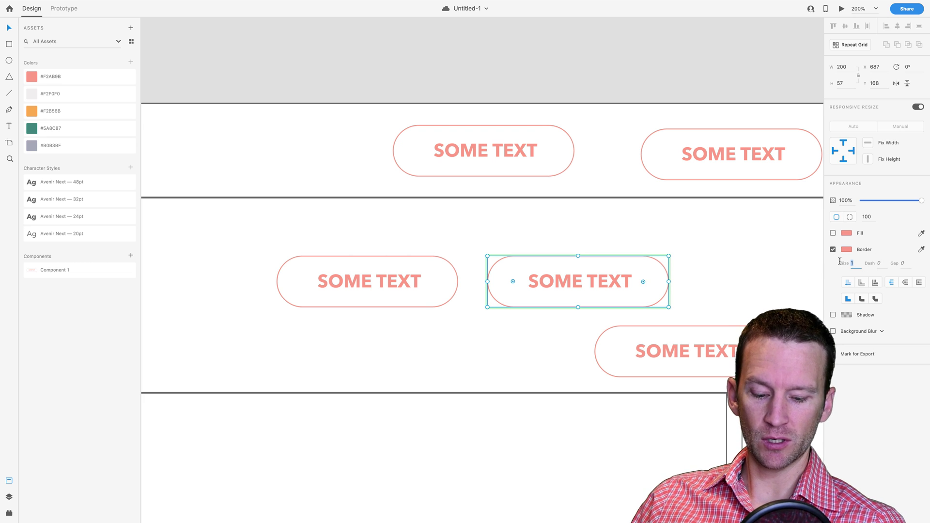
type("10")
key("Return")
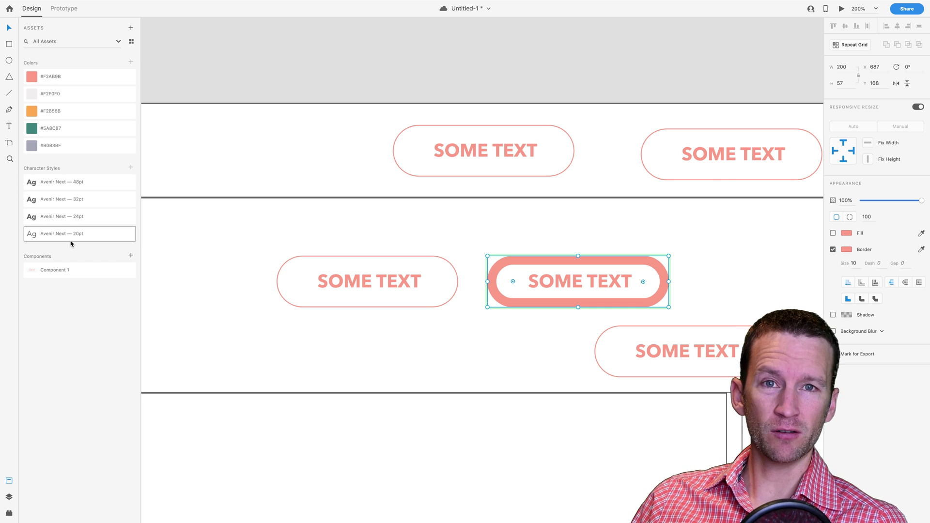
mouse_move(70, 244)
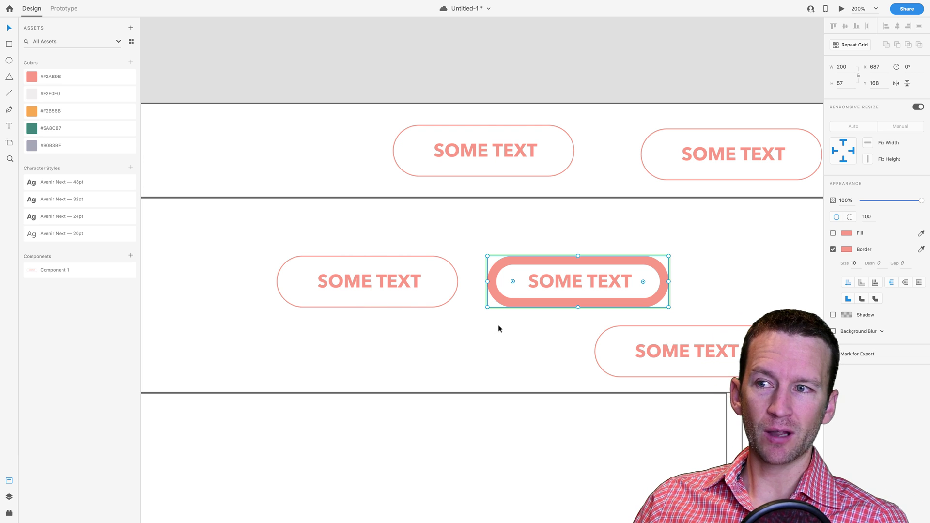
key("super+z")
key("super+z")
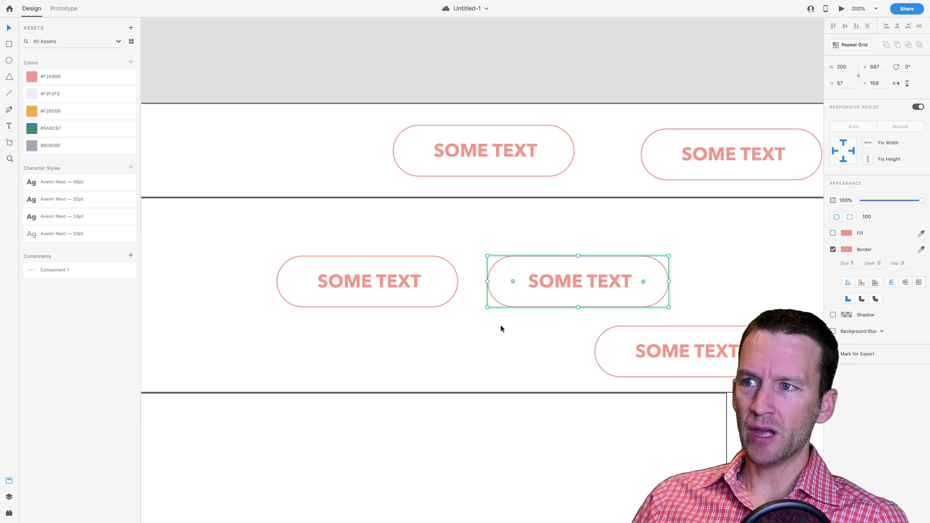
Delete the extra button copy in the header and the three copies in the section below it.
left_click(644, 185)
left_click(656, 180)
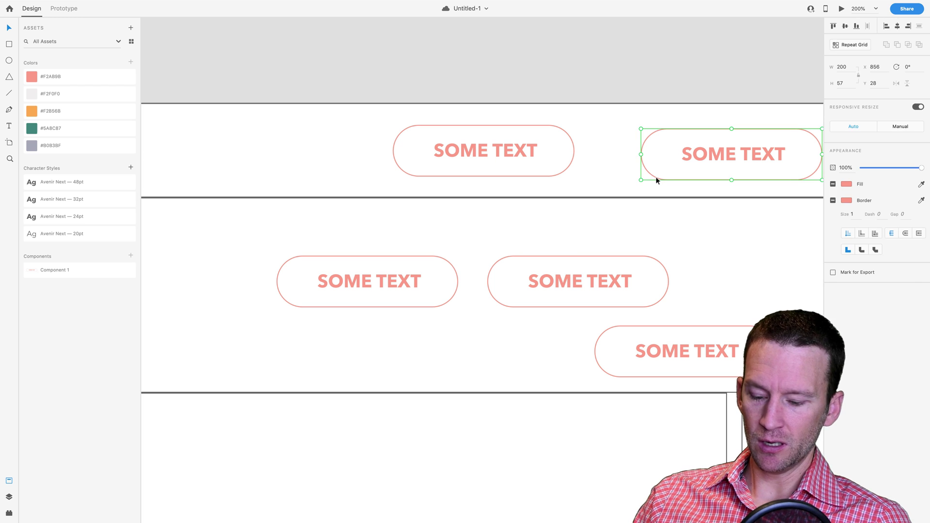
key("Delete")
left_click(518, 328)
left_click_drag(286, 248, 746, 385)
key("Delete")
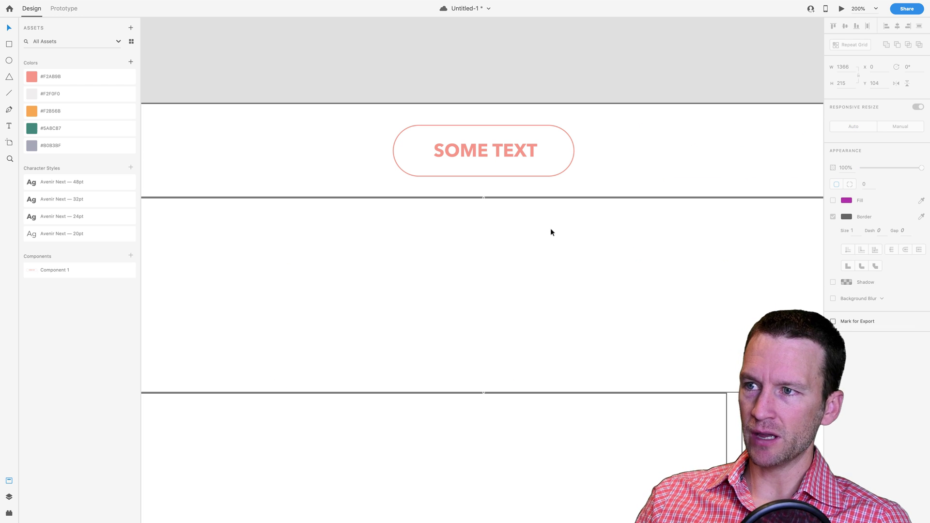
Display the distances from the header button component to the Mockup artboard edges and save the document.
left_click(496, 175)
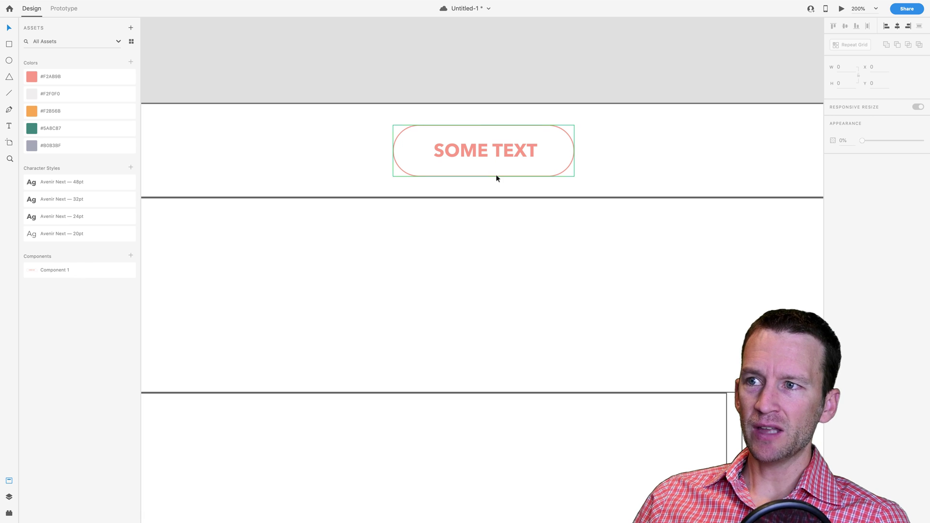
scroll(542, 160, "down", 3)
left_click_drag(602, 168, 492, 205)
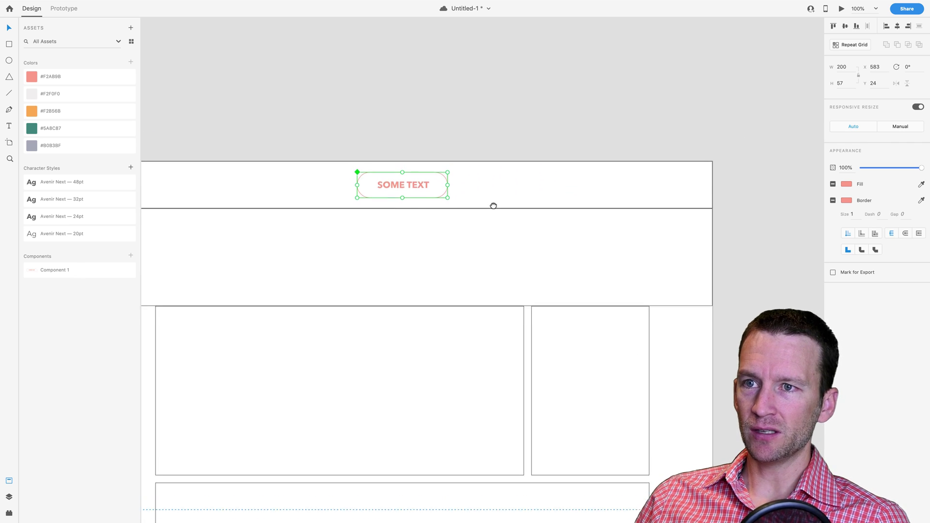
scroll(462, 214, "up", 1)
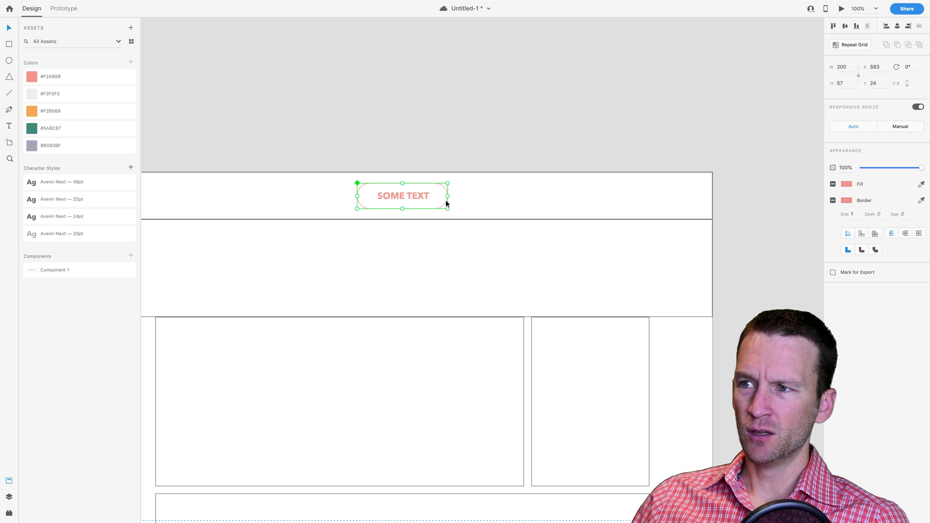
key("alt")
key("super+s")
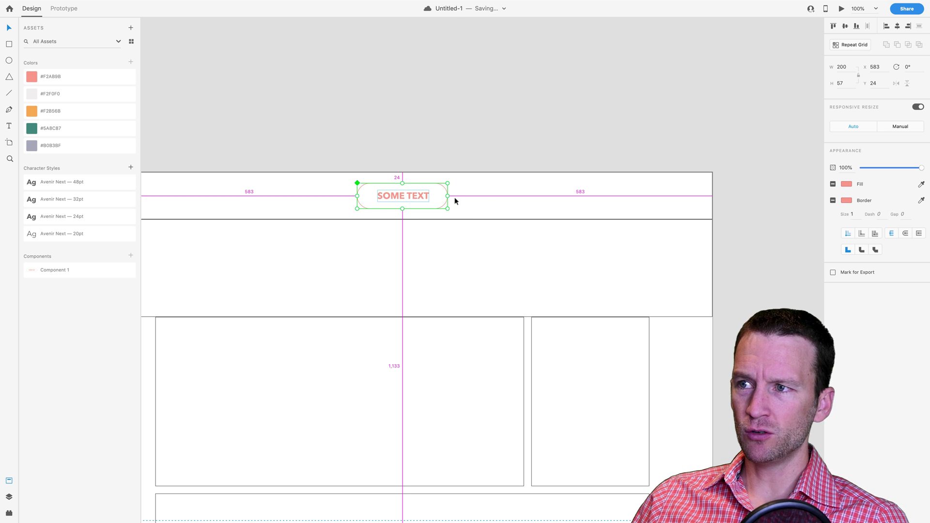
Duplicate the header button component beside the original, placing the copy at X 799 and Y 24.
left_click_drag(415, 200, 522, 196)
key("super+z")
key("alt")
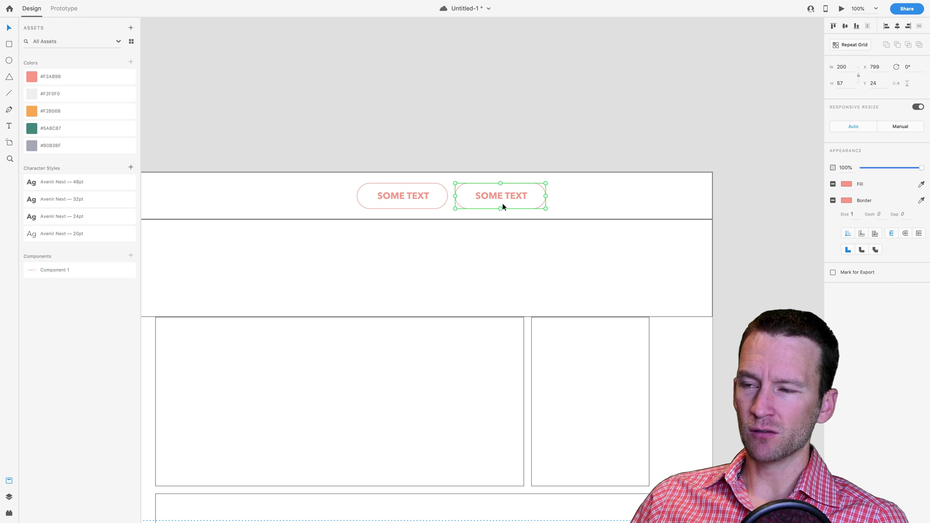
Replace the text of the main header button component on the Mockup artboard with ABOUT in capitals.
left_click_drag(433, 241, 551, 243)
double_click(521, 197)
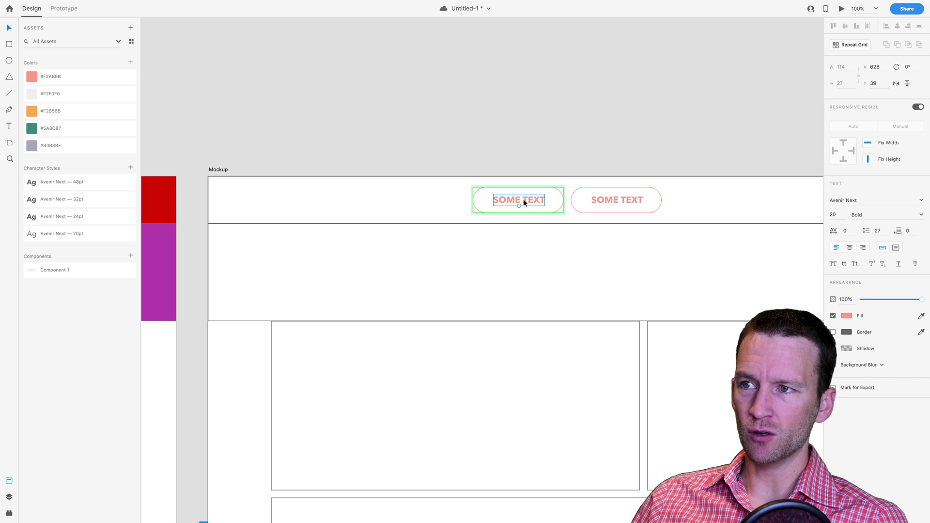
double_click(523, 198)
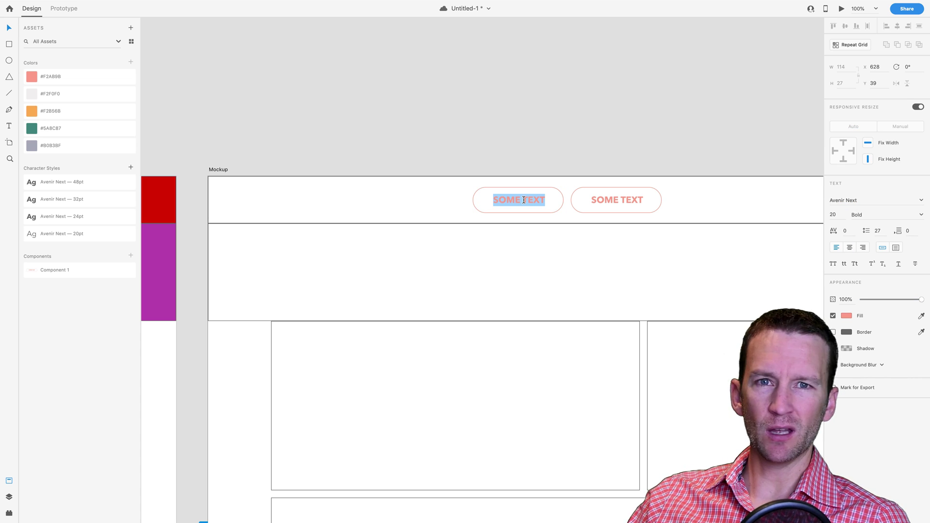
type("About")
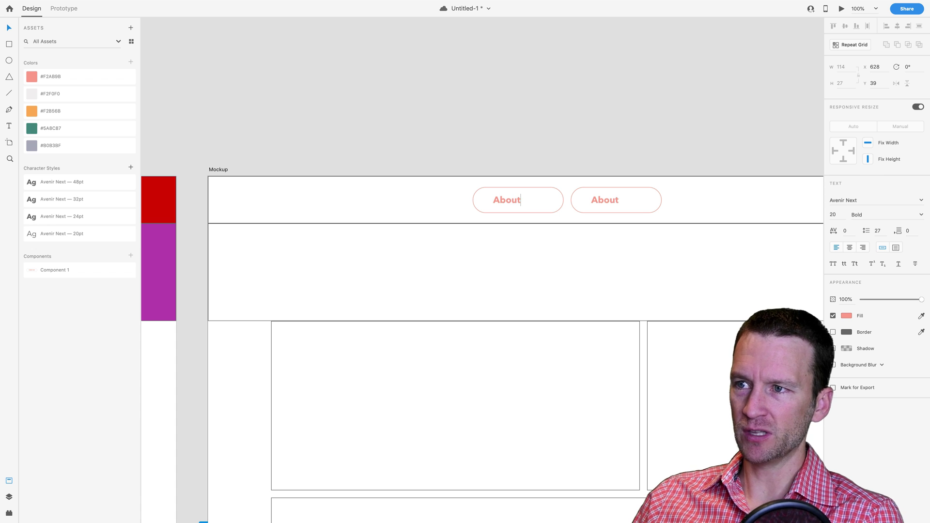
key("BackSpace")
key("BackSpace")
key("BackSpace")
key("BackSpace")
key("BackSpace")
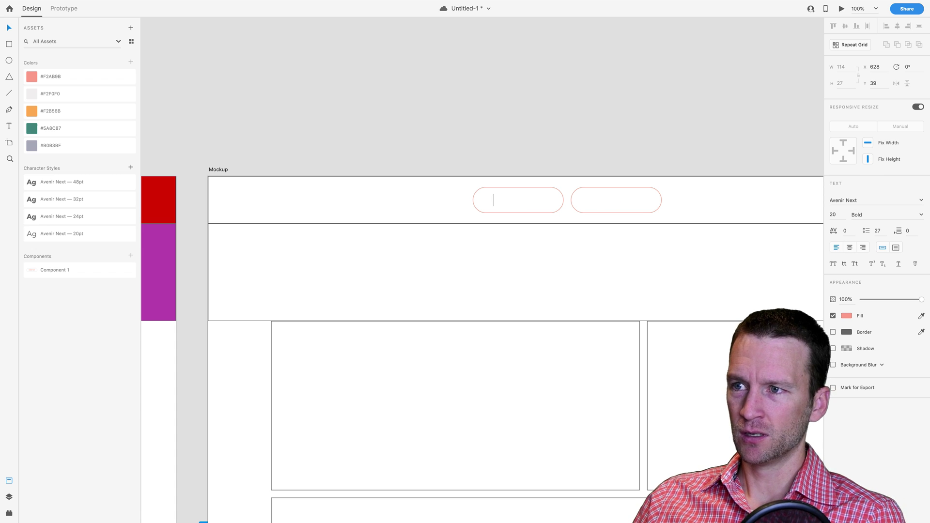
type("A")
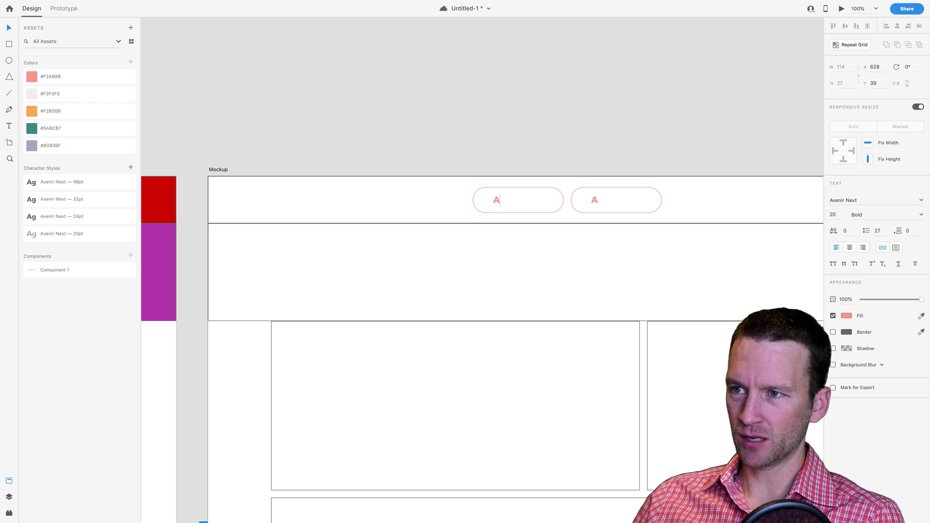
type("bout")
key("BackSpace")
key("BackSpace")
key("BackSpace")
key("BackSpace")
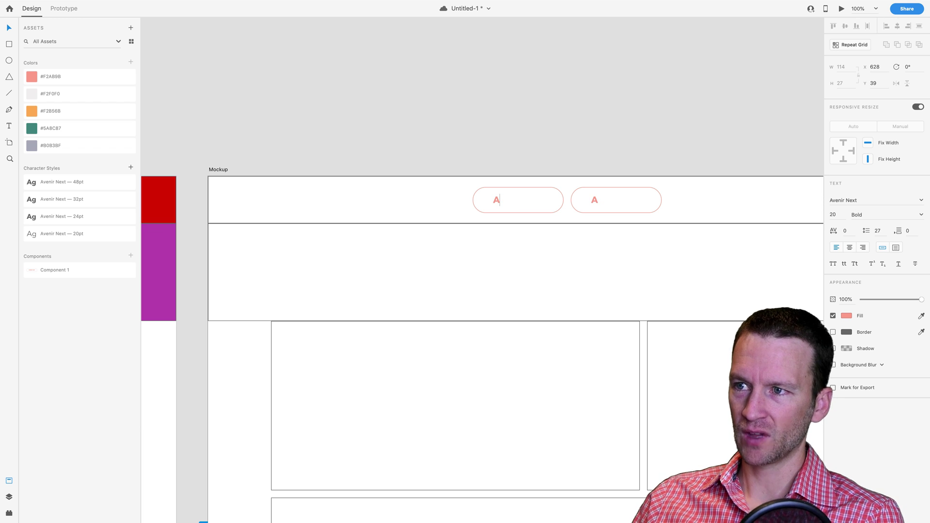
type("BOUT")
key("Escape")
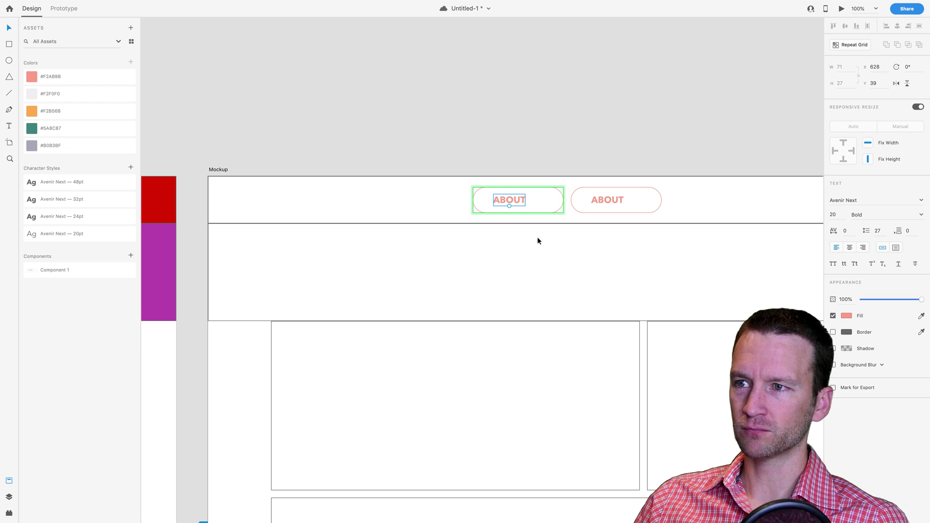
Duplicate the header button twice more along the same row, placing the copies at X 1015 and X 1231.
left_click(595, 202)
left_click_drag(595, 202, 692, 208, "alt")
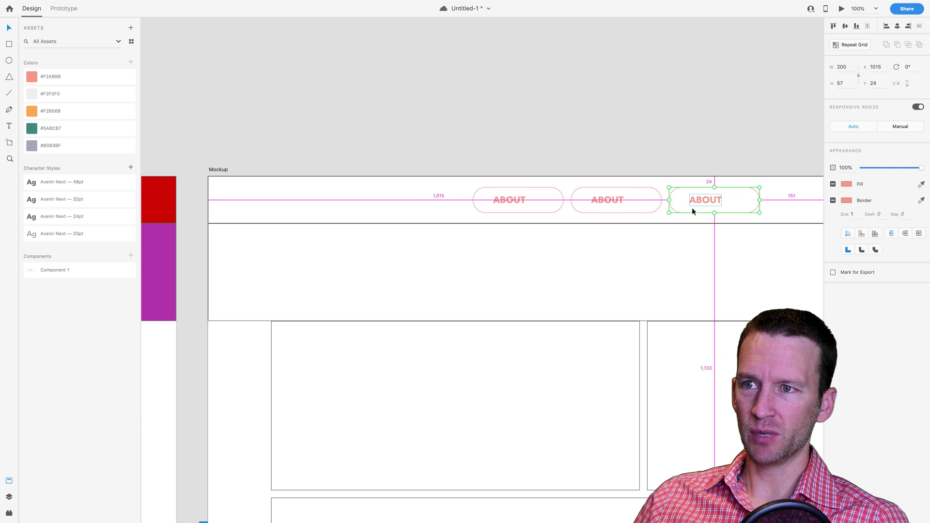
scroll(498, 240, "right", 5)
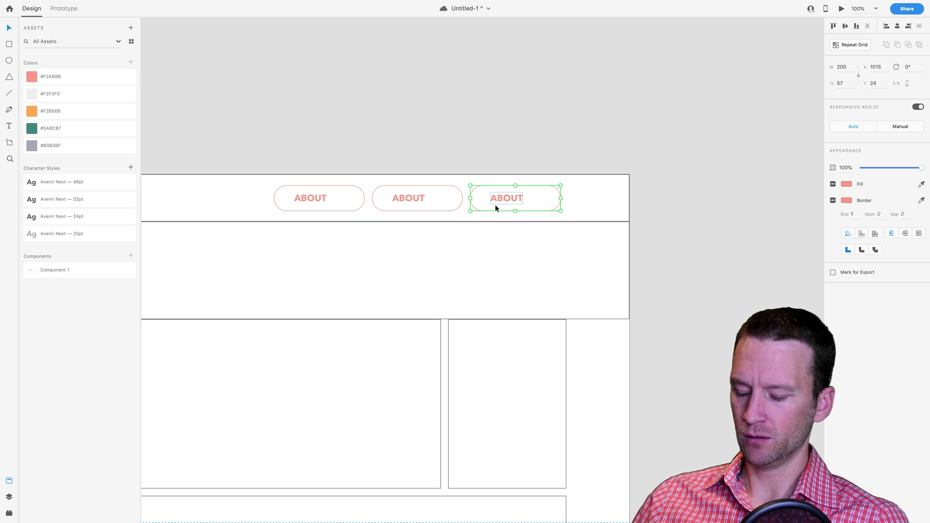
scroll(484, 227, "left", 3)
key("alt")
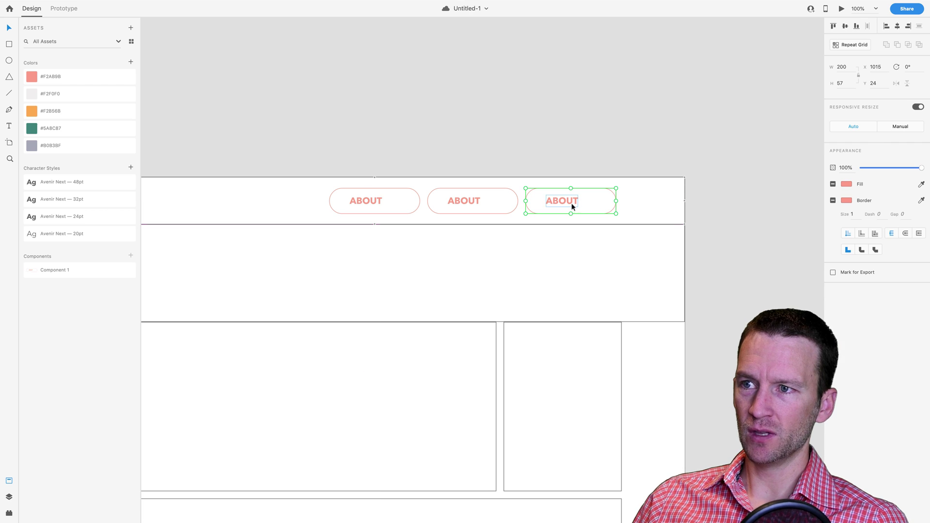
left_click_drag(565, 204, 662, 204)
Change the second header button's text to CONTACT and the third one's to BLOG.
double_click(661, 200)
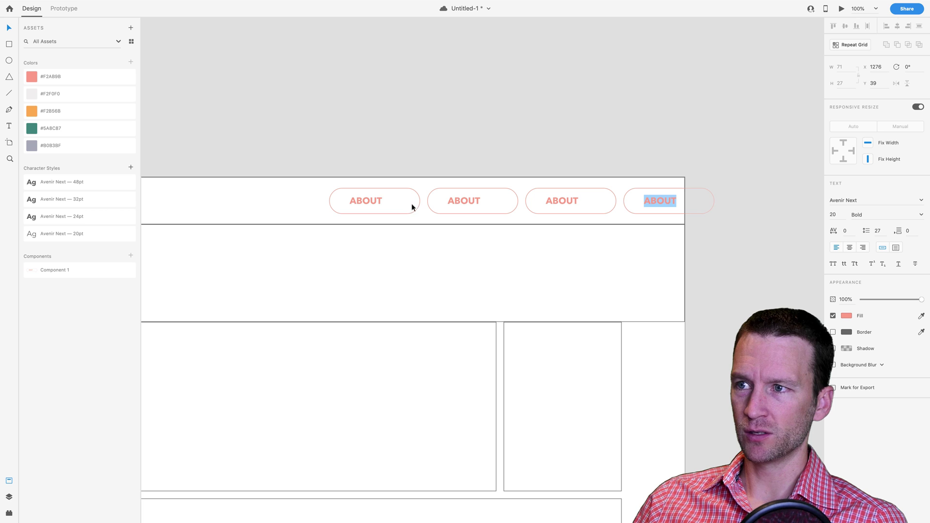
left_click(463, 203)
double_click(464, 201)
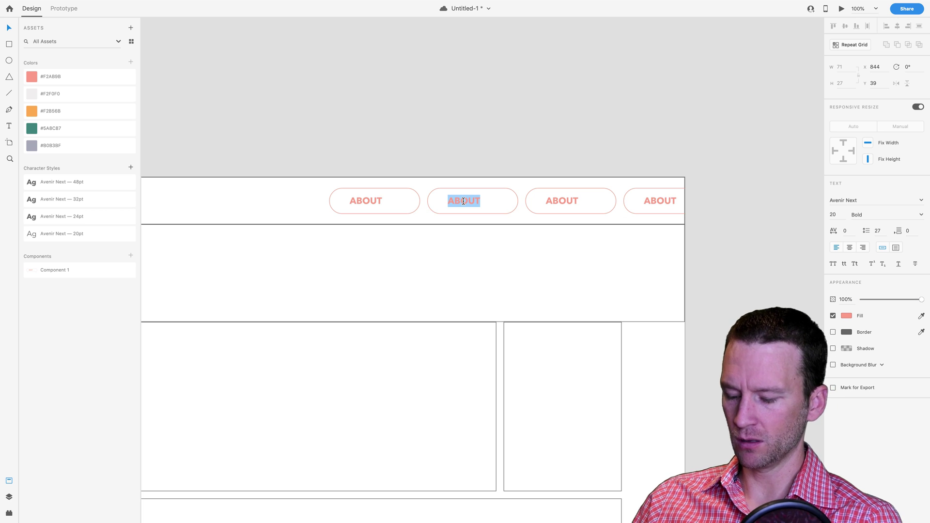
type("CONTACT")
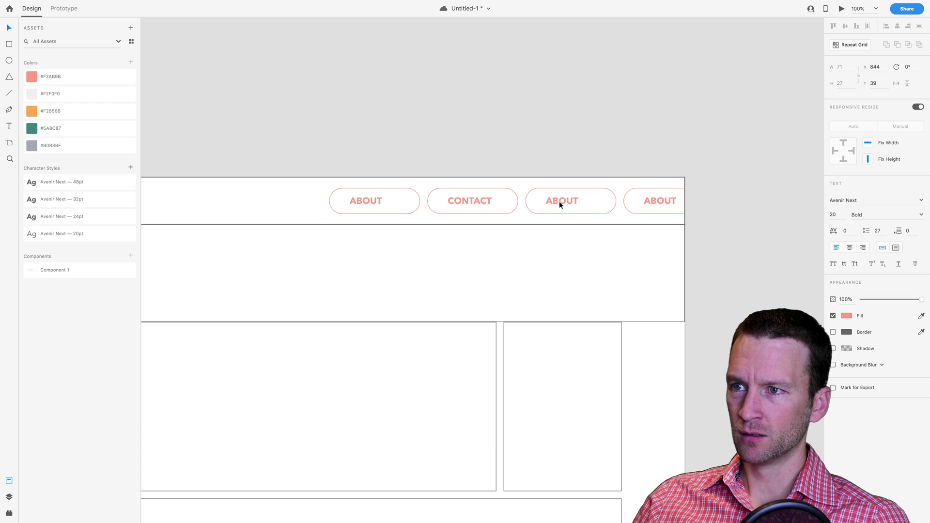
left_click(559, 201)
double_click(559, 201)
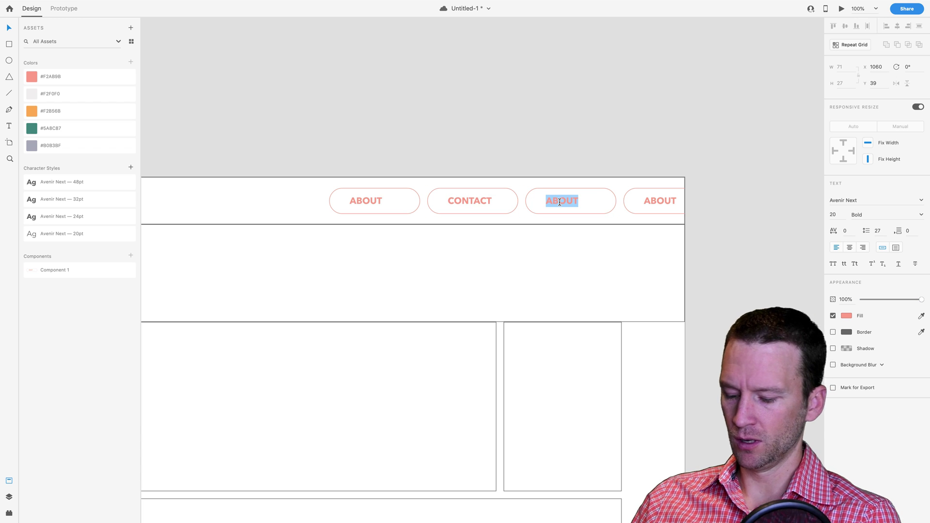
type("BLOG")
Change the fourth header button's text to SIGN-UP.
double_click(658, 202)
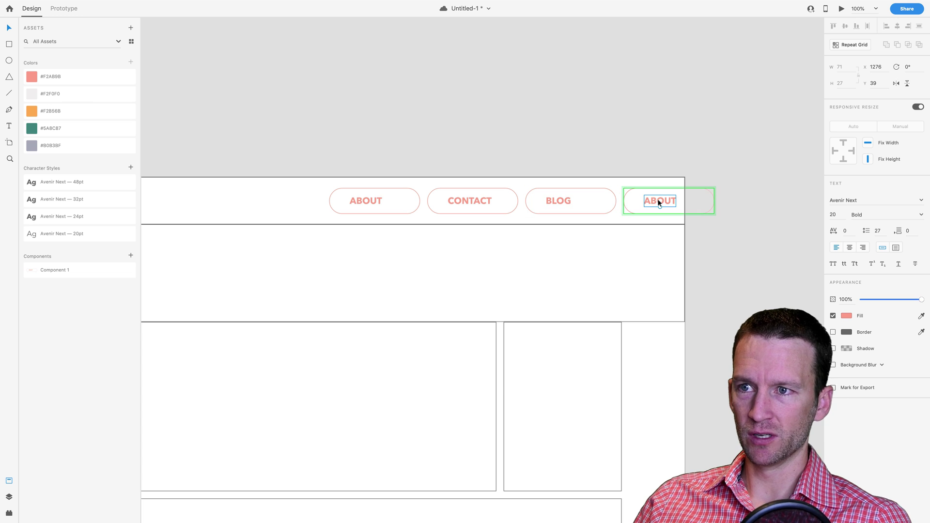
double_click(658, 200)
type("SIGN")
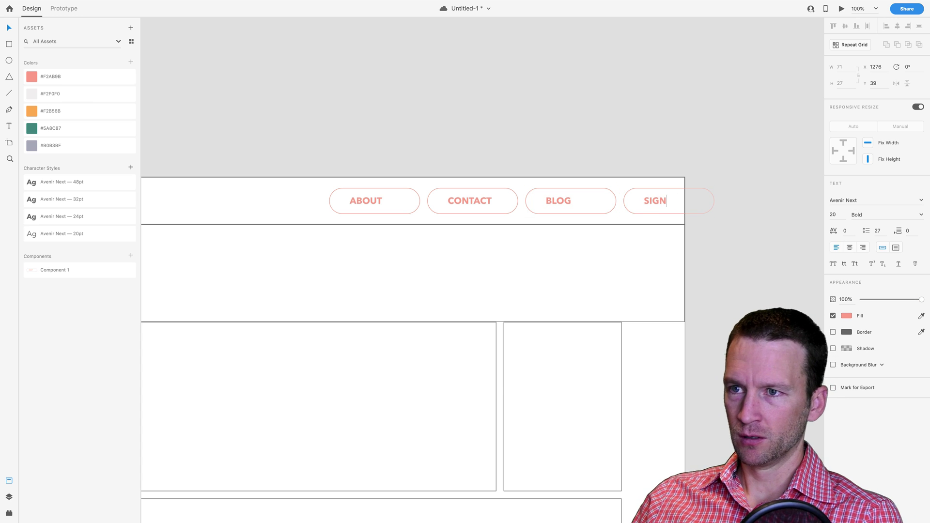
type("-UP")
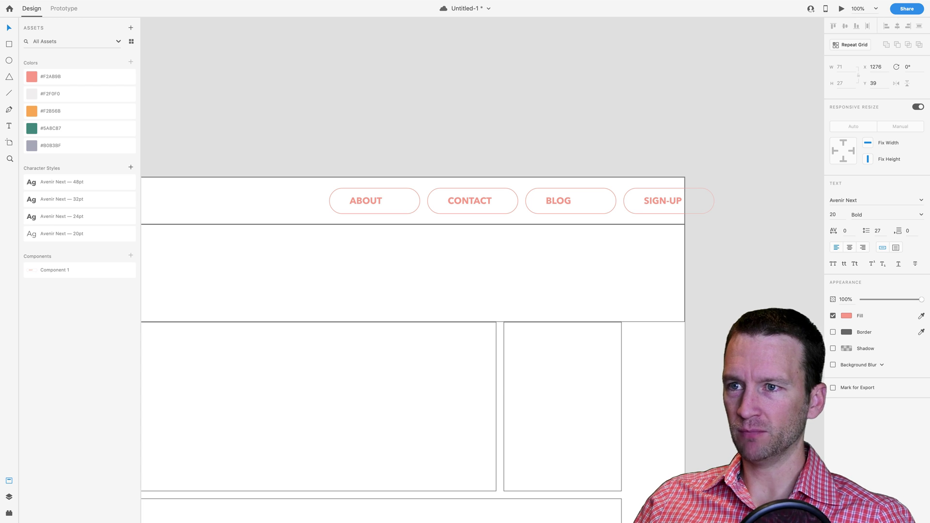
key("Escape")
key("Escape")
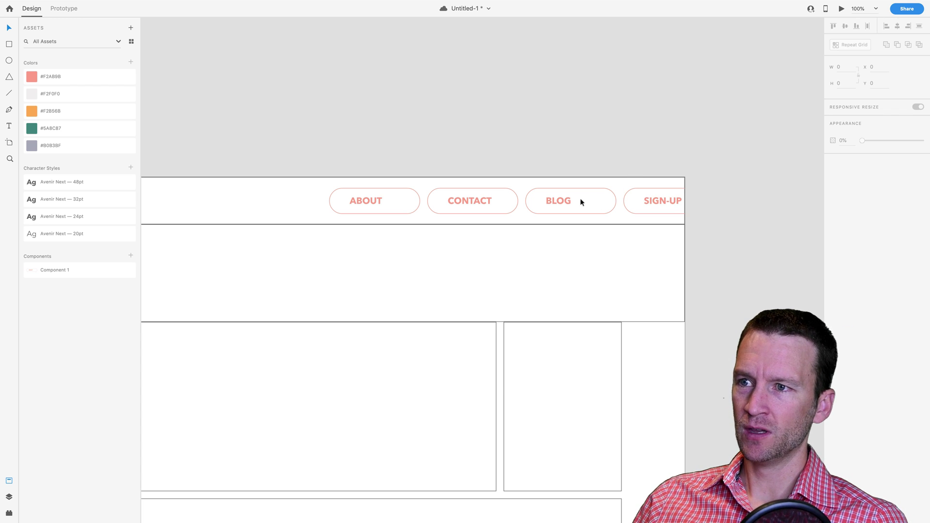
Narrow the main ABOUT button component to about 131 wide so that its copies shrink with it.
left_click(573, 196)
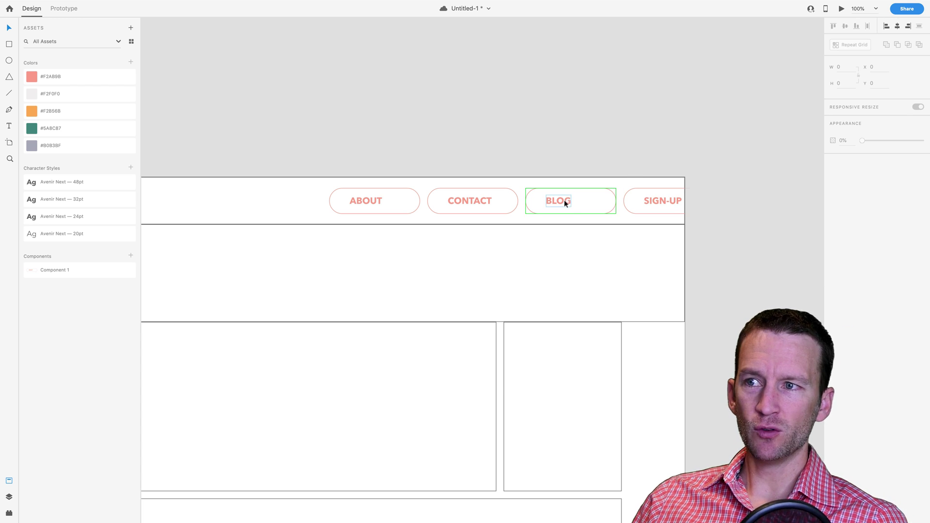
left_click(415, 209)
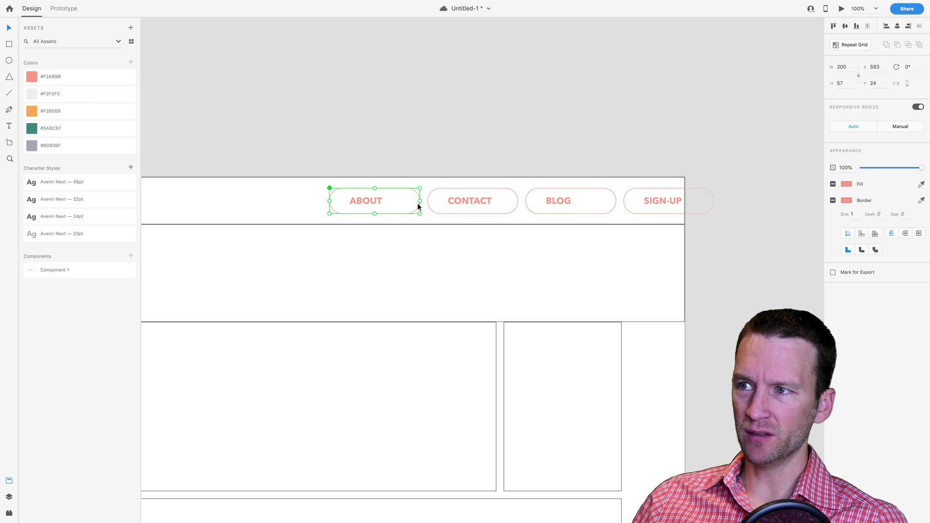
left_click_drag(420, 201, 358, 200)
double_click(362, 199)
Center the CONTACT text within its button and widen that button slightly.
left_click(471, 204)
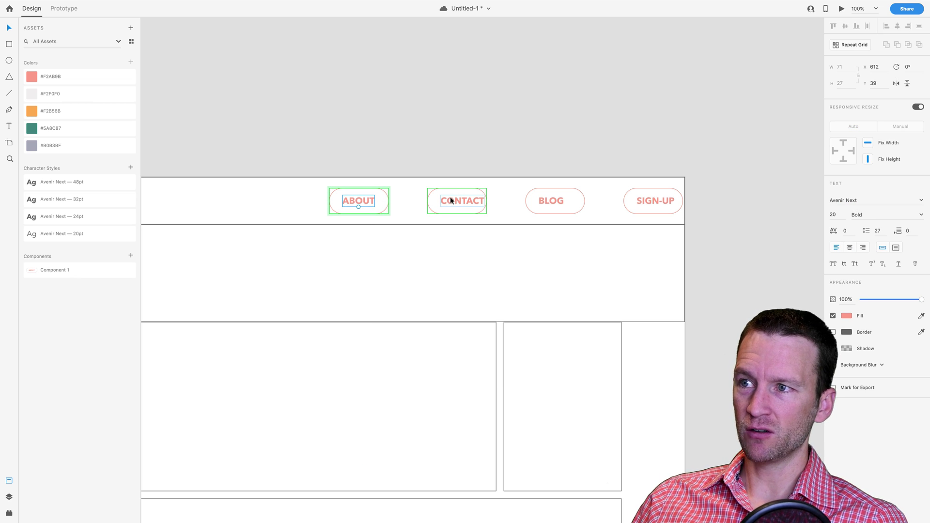
double_click(469, 199)
left_click_drag(469, 199, 464, 199)
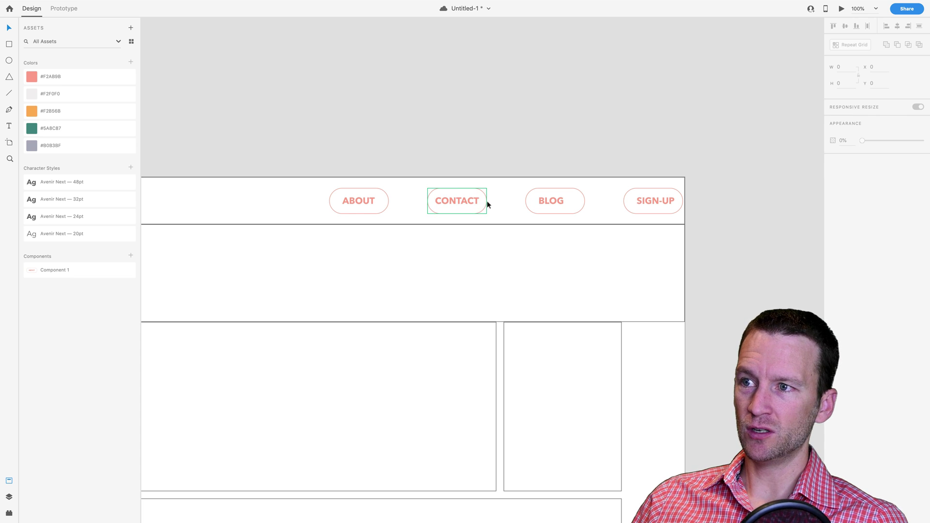
key("Escape")
left_click_drag(487, 201, 496, 201)
Center the BLOG text within its button and narrow the button to a width of 116.
double_click(552, 203)
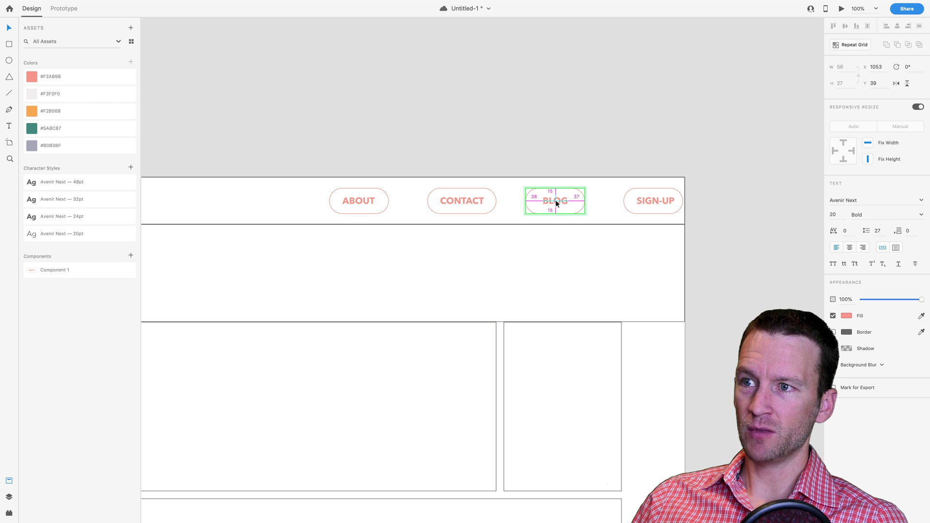
key("Escape")
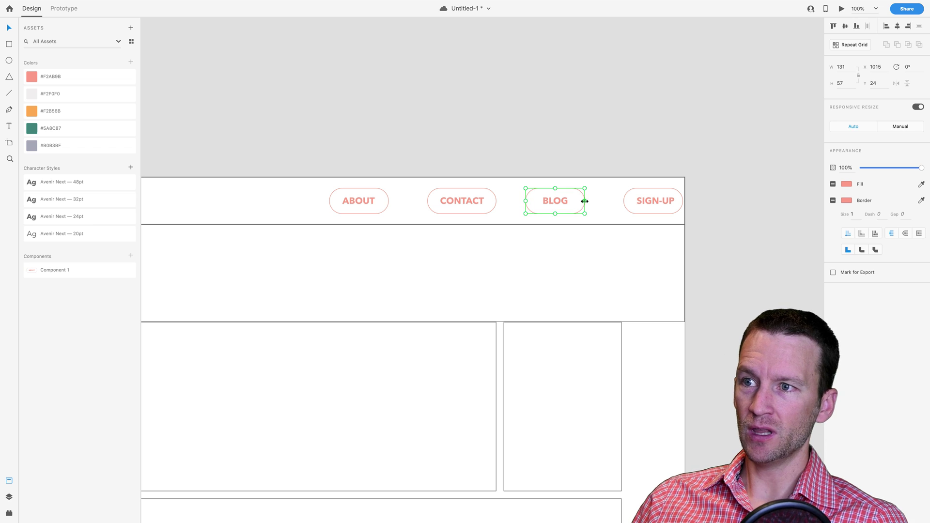
left_click_drag(584, 201, 577, 201)
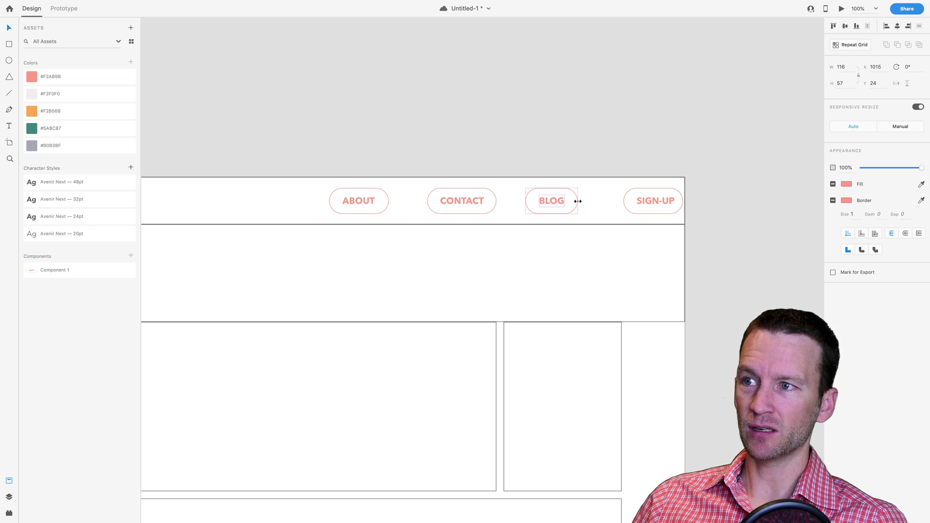
Center the SIGN-UP text within its button and save the document.
left_click(638, 201)
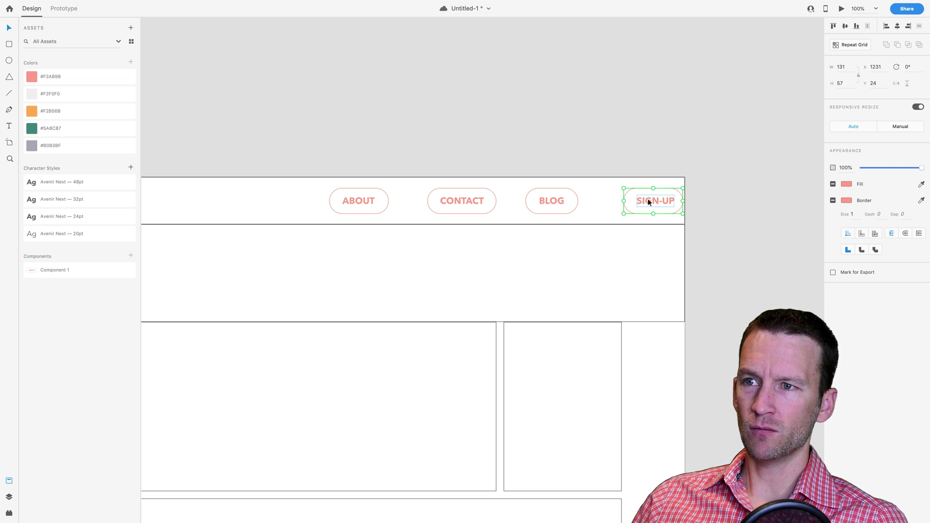
double_click(650, 202)
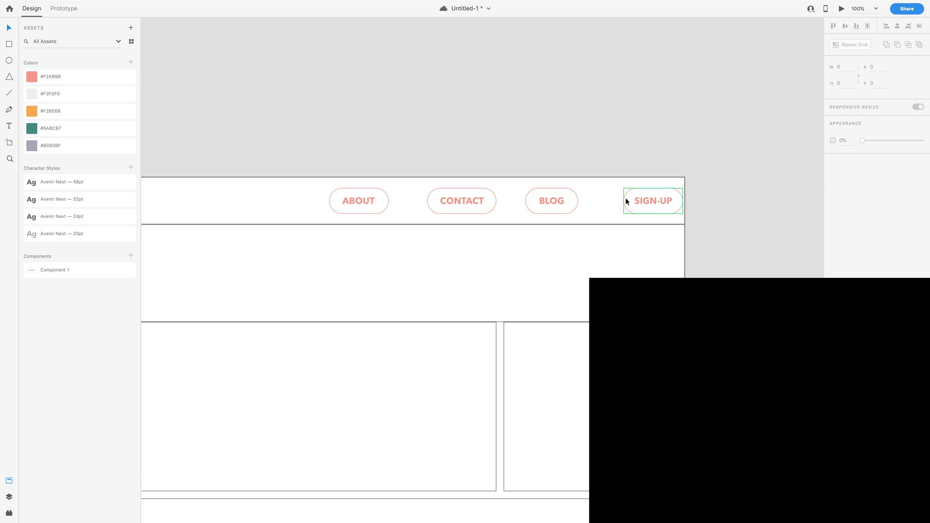
key("Escape")
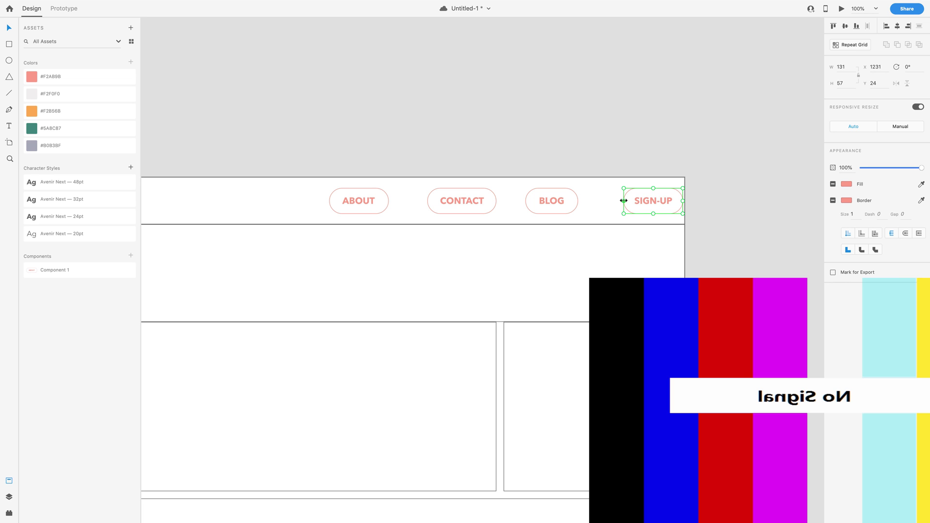
key("super+s")
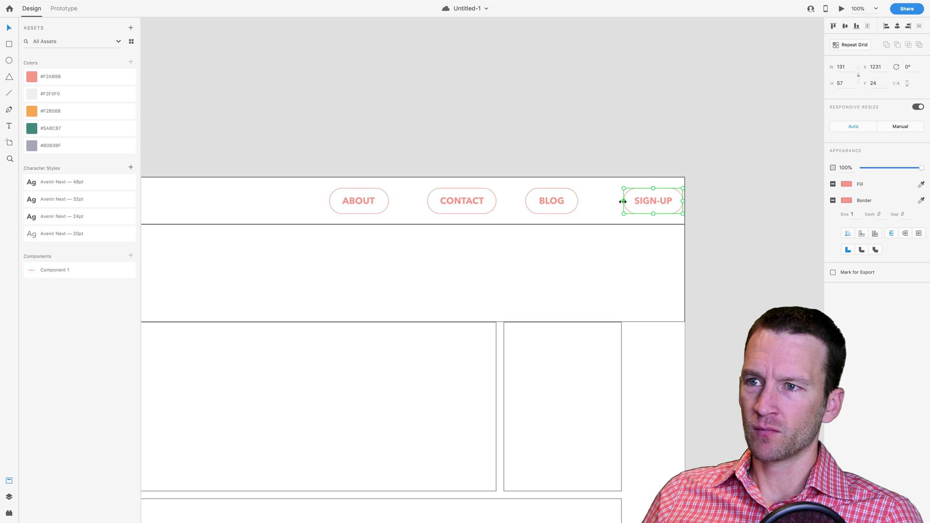
Resize the SIGN-UP button from its left edge to a width of 135, starting at X 1227.
left_click_drag(623, 200, 623, 199)
left_click(624, 144)
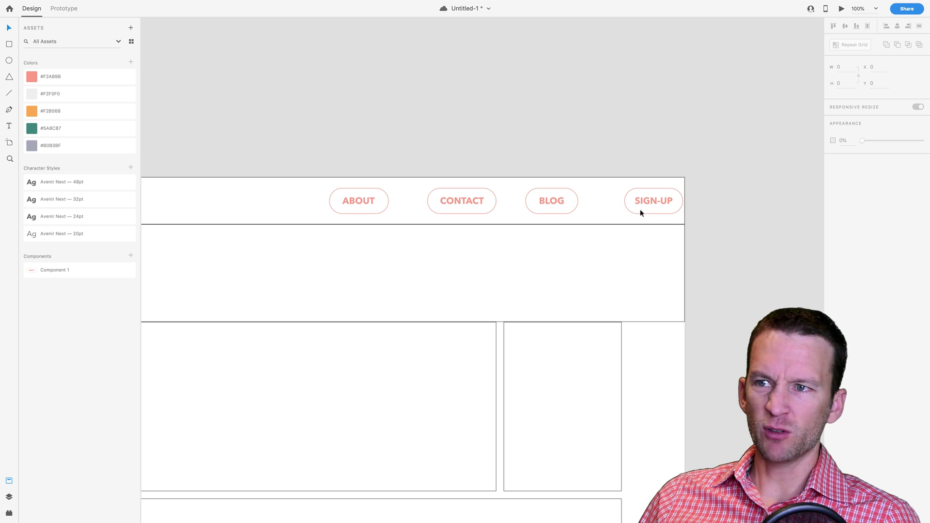
left_click(630, 200)
left_click_drag(624, 200, 621, 199)
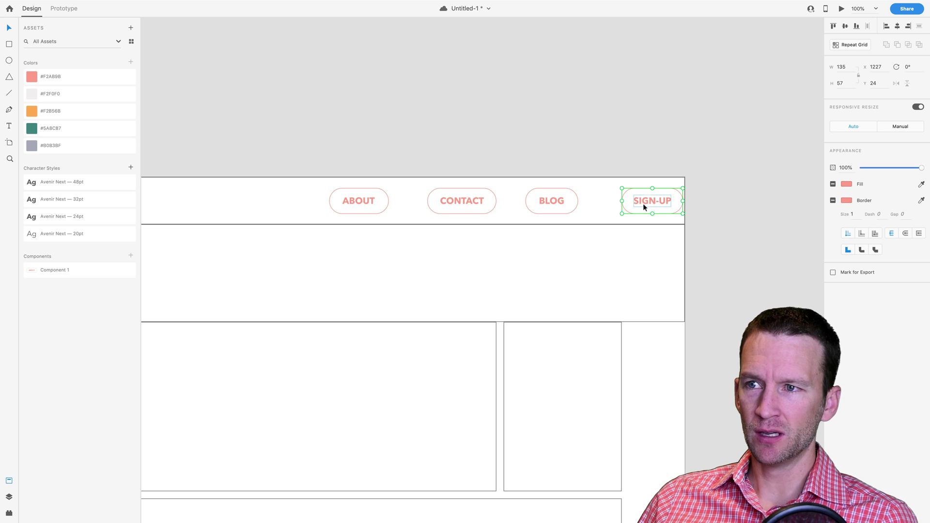
Distribute the ABOUT, CONTACT, BLOG and SIGN-UP buttons horizontally with equal gaps between them.
left_click(559, 200, "shift")
left_click(476, 201, "shift")
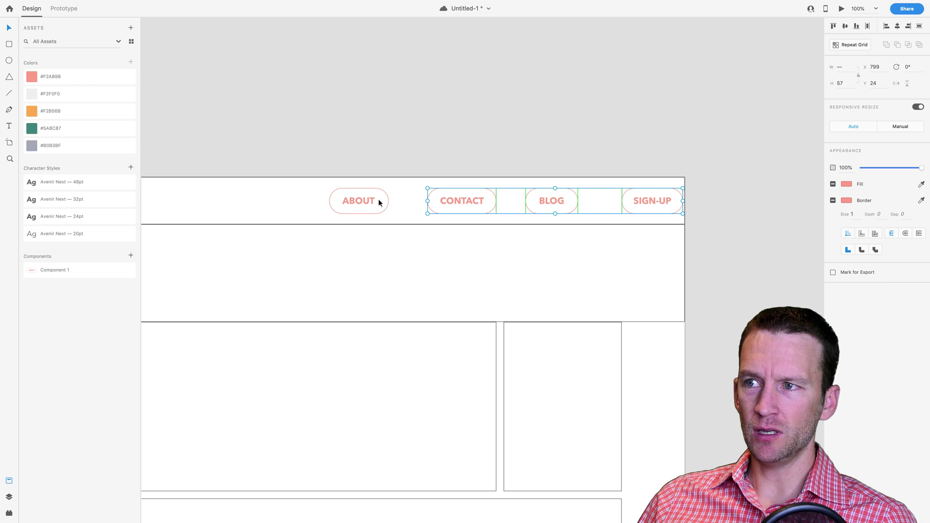
left_click(380, 202, "shift")
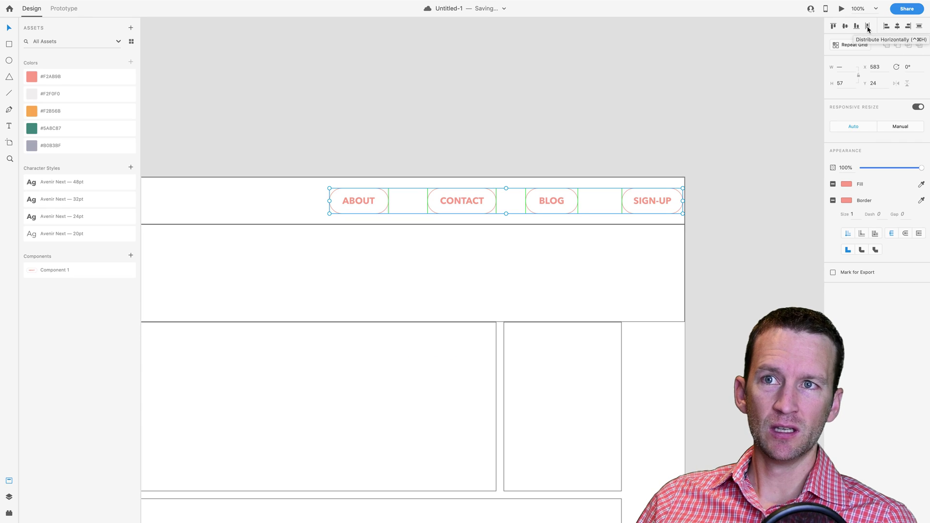
left_click(866, 27)
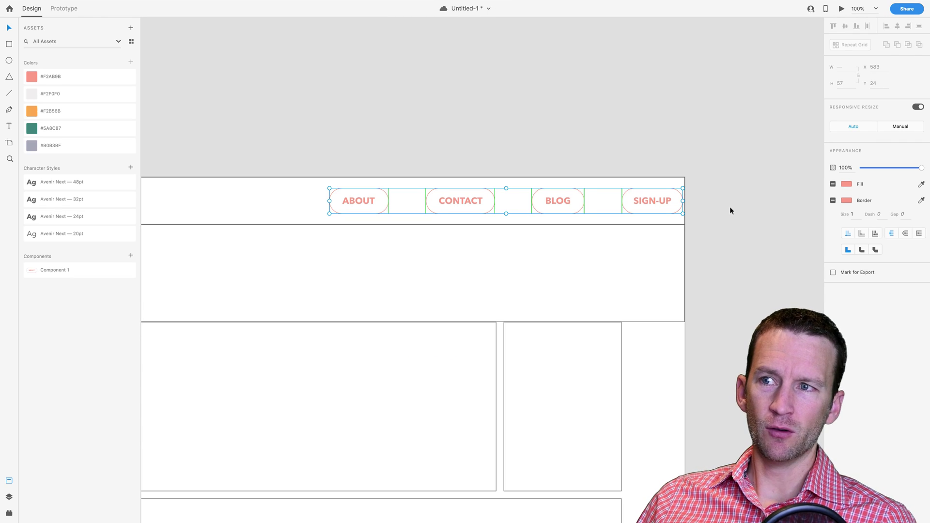
left_click(513, 203)
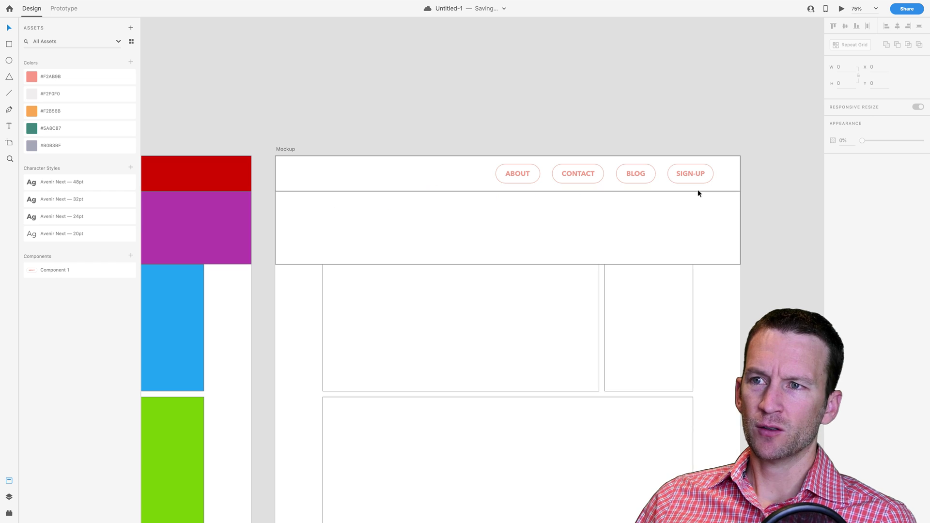
Add vertical guides to the Mockup artboard at the outer right and left edges of the content blocks.
left_click(693, 186)
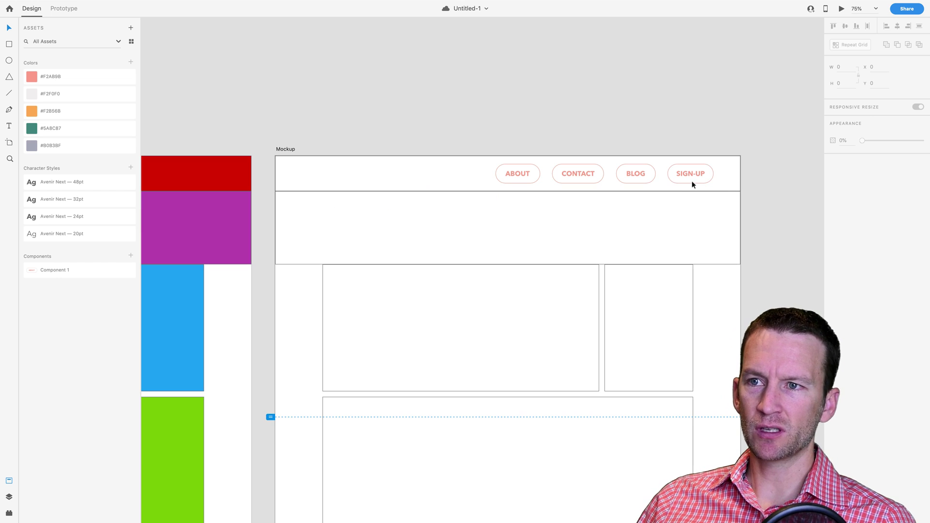
left_click_drag(693, 219, 704, 126)
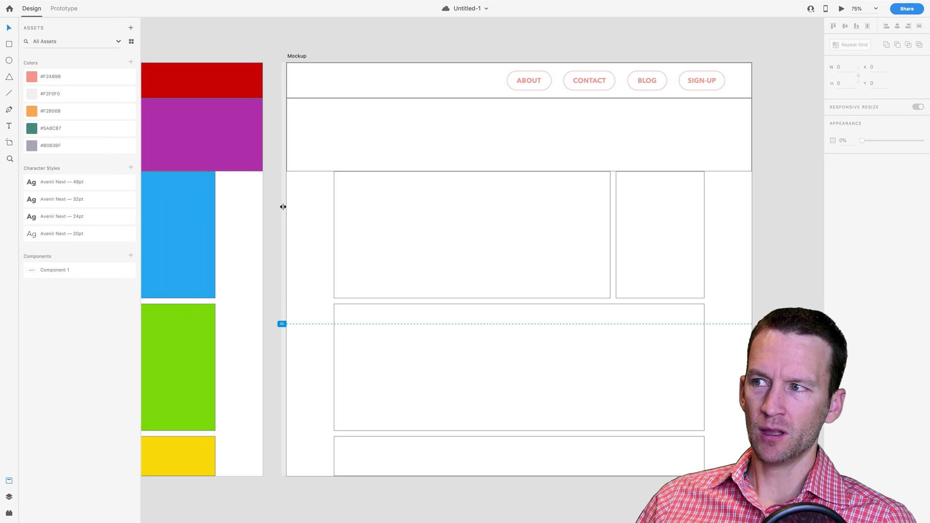
left_click_drag(283, 207, 703, 207)
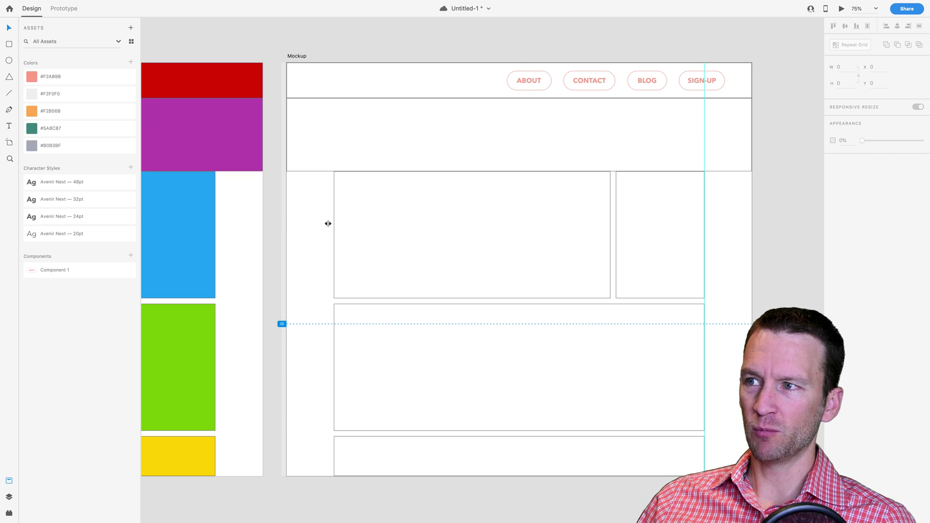
left_click_drag(327, 222, 333, 222)
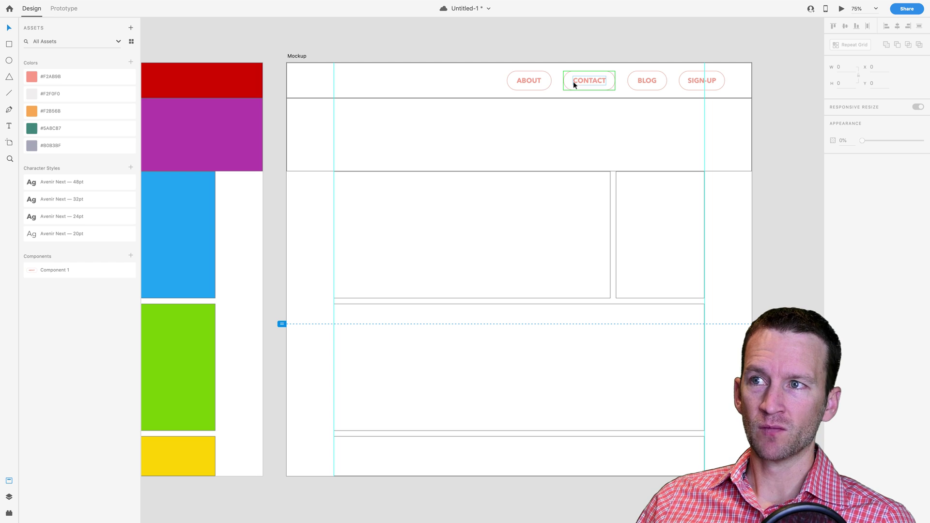
Shift the CONTACT, BLOG and SIGN-UP buttons toward ABOUT with even gaps, ending SIGN-UP against the right guide at X 1092.
left_click_drag(642, 83, 627, 83)
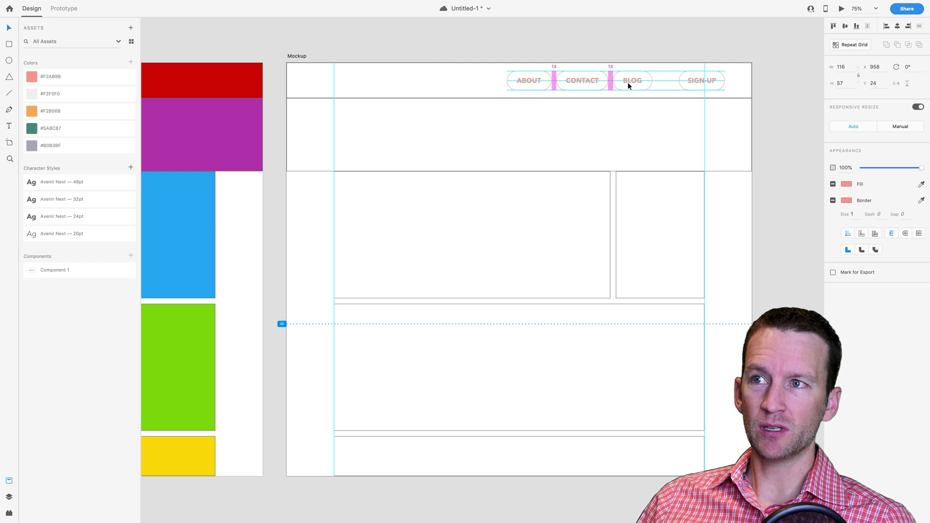
left_click_drag(696, 83, 672, 80)
key("alt")
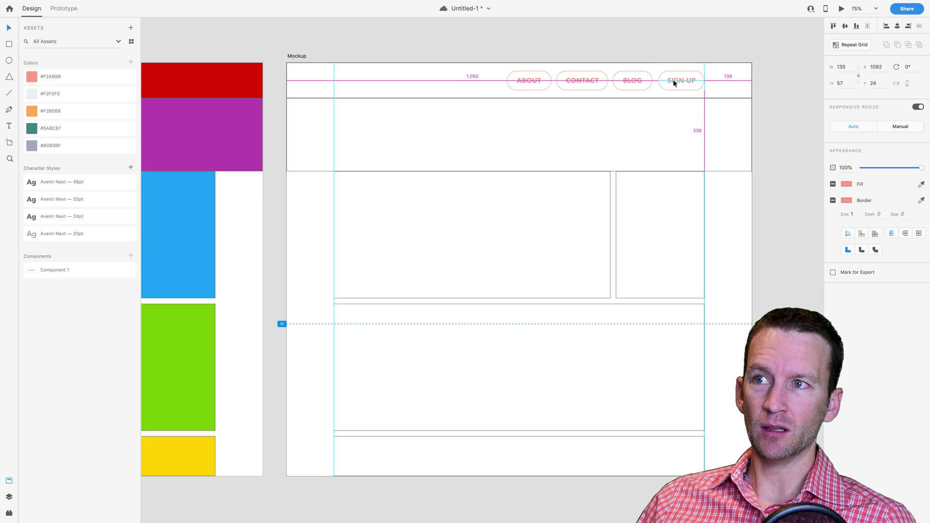
left_click(685, 59)
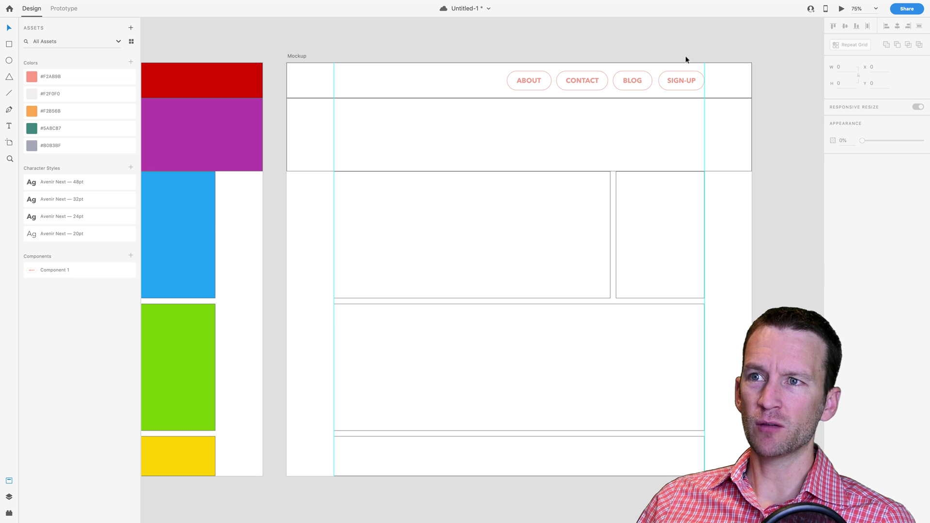
left_click_drag(512, 47, 690, 82)
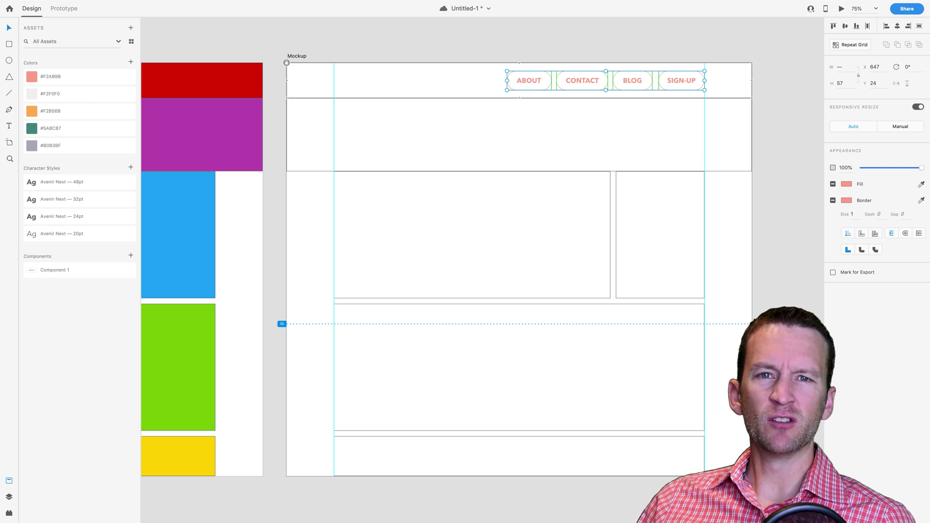
key("Escape")
Ungroup the SIGN-UP button component into a separate text and rounded outline.
scroll(555, 231, "up", 3)
scroll(555, 231, "left", 3)
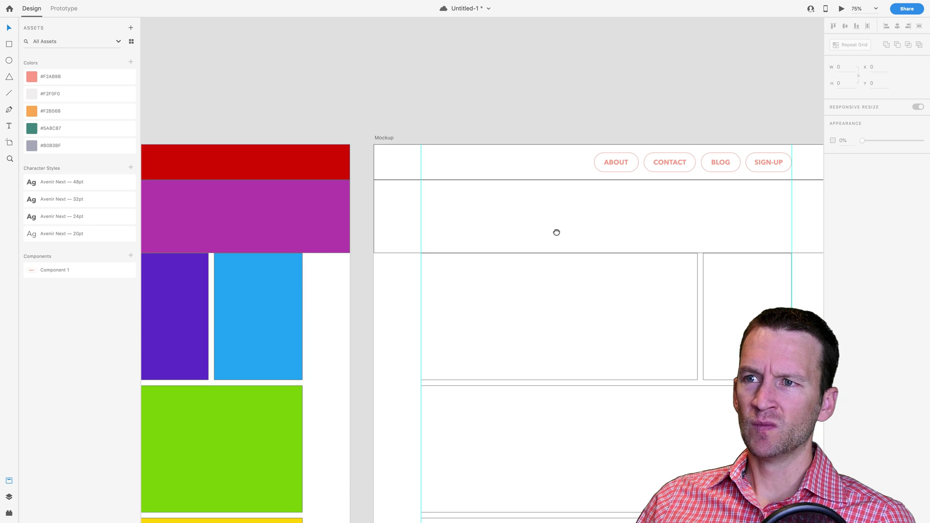
scroll(541, 228, "up", 2)
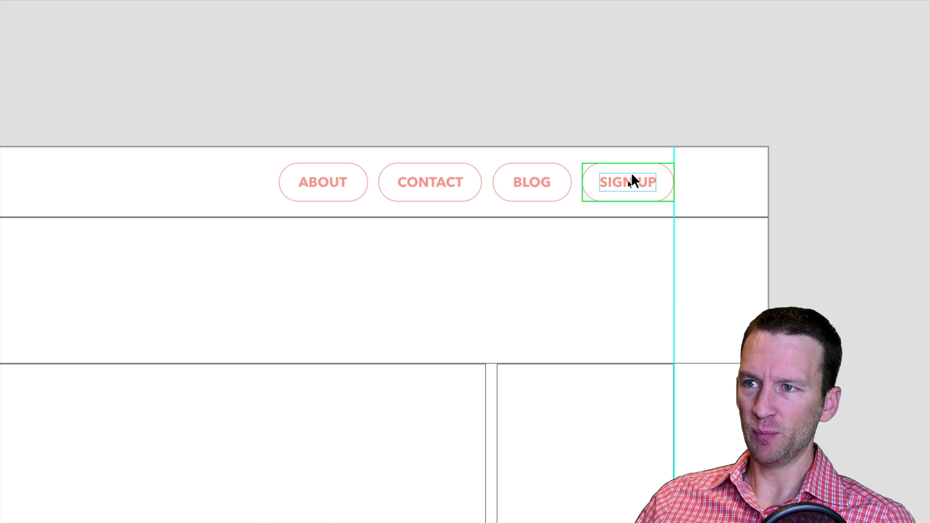
left_click(631, 172)
key("super+3")
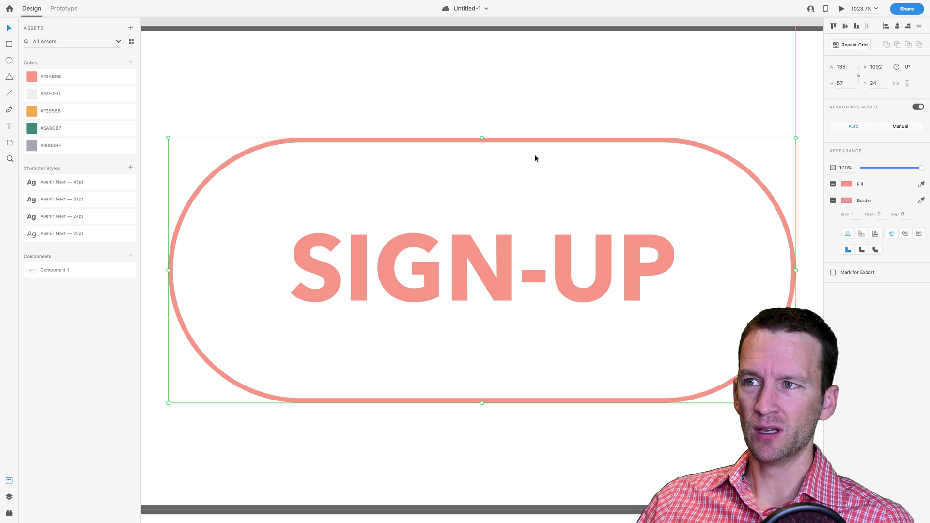
right_click(527, 141)
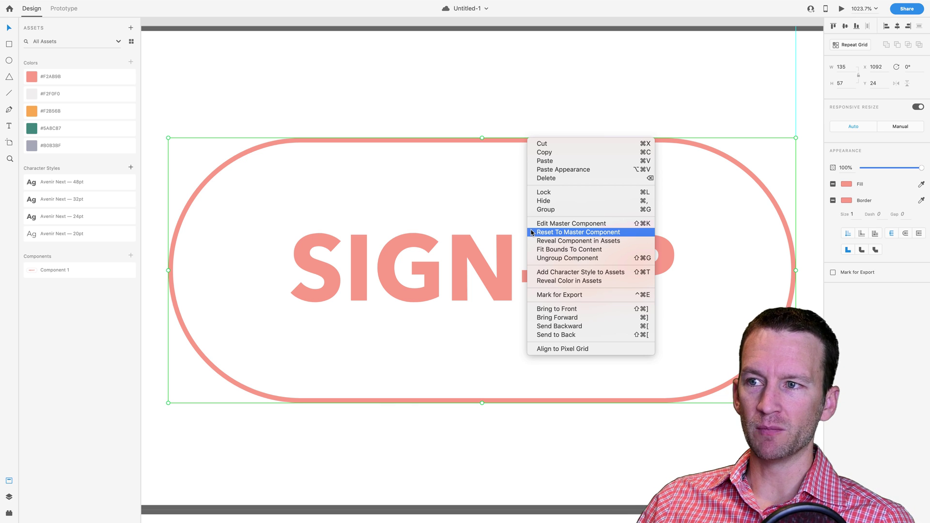
left_click(546, 260)
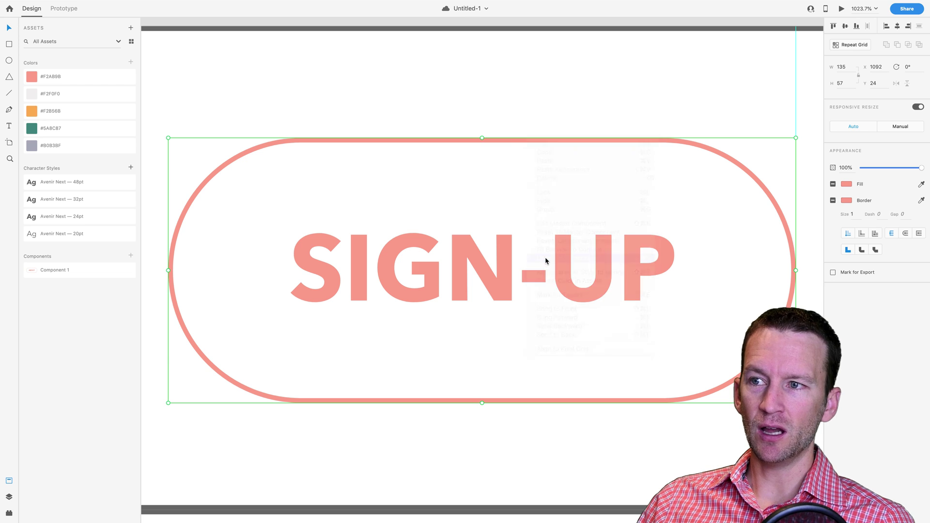
right_click(544, 148)
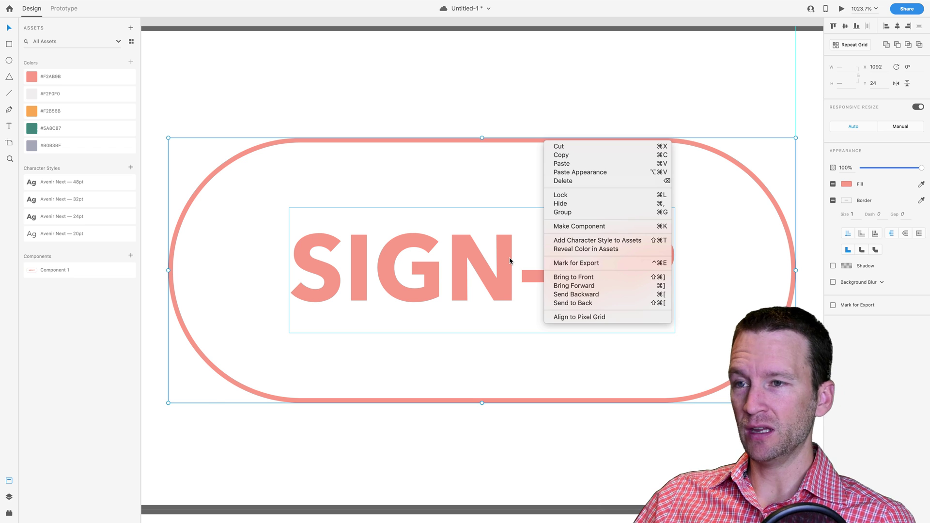
left_click(496, 127)
Restyle the SIGN-UP button with a solid salmon fill, no border and white text.
left_click(487, 175, "alt+super")
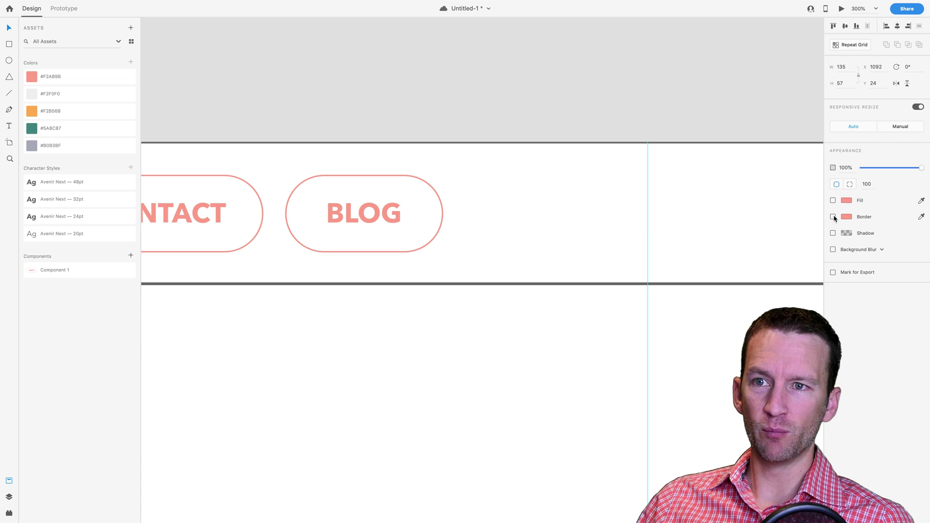
left_click(832, 200)
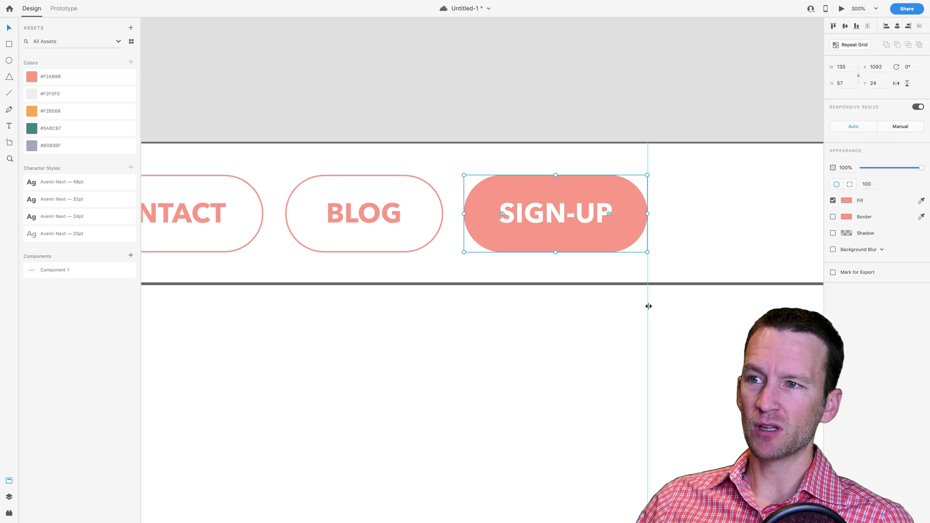
left_click(494, 269)
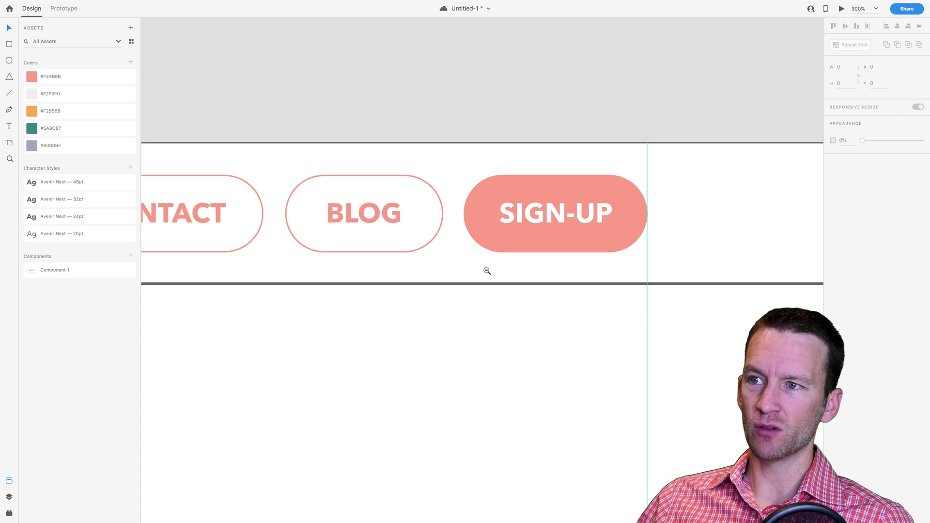
key("super+1")
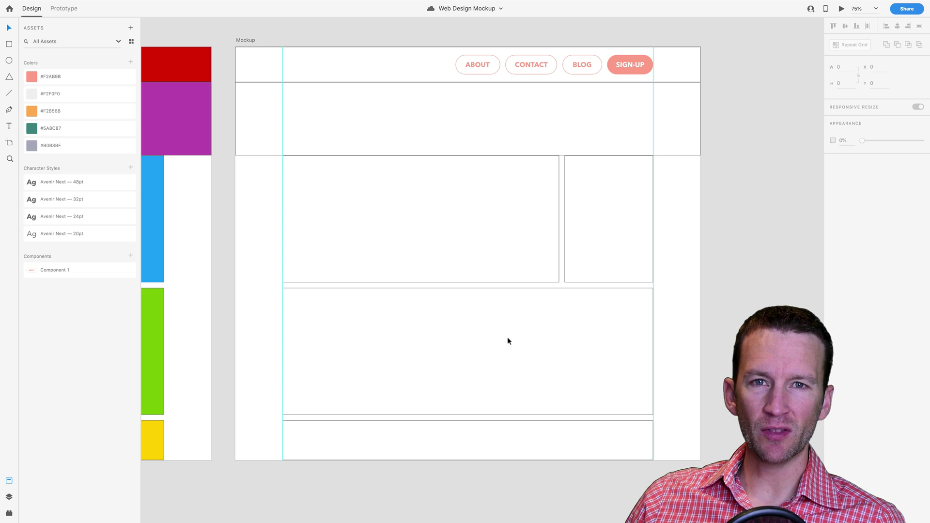
Add the text LOGO in Avenir Next Bold 20 to the header beside the left guide, at about X 175, Y 39.
key("z")
left_click(296, 61)
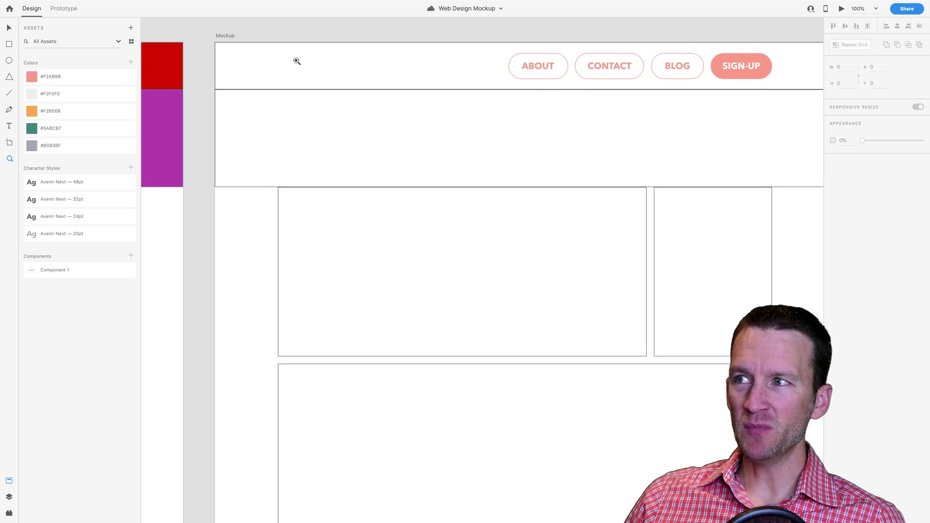
left_click_drag(297, 61, 344, 139)
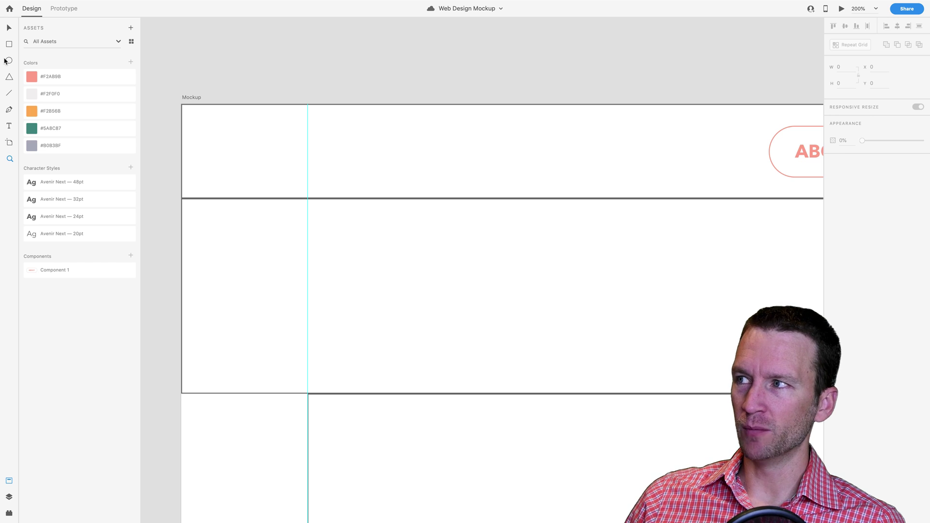
left_click(9, 127)
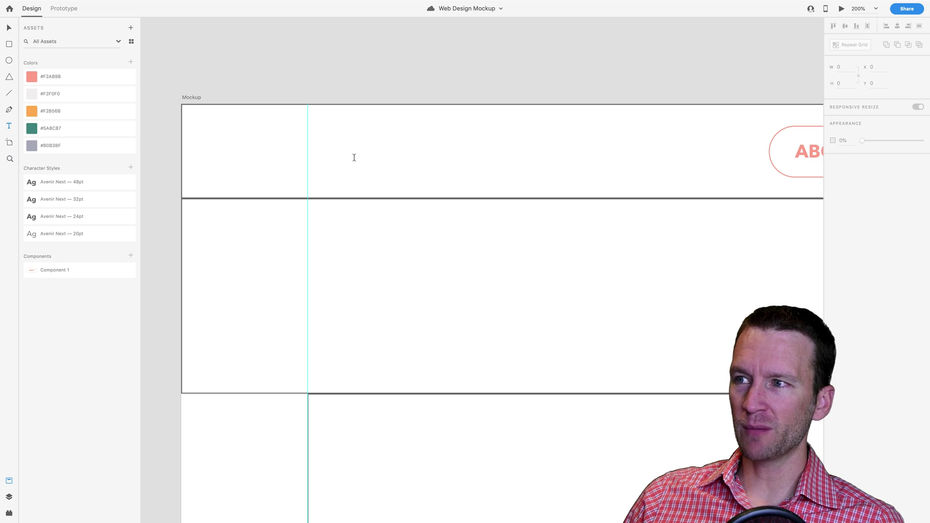
left_click(348, 154)
type("L")
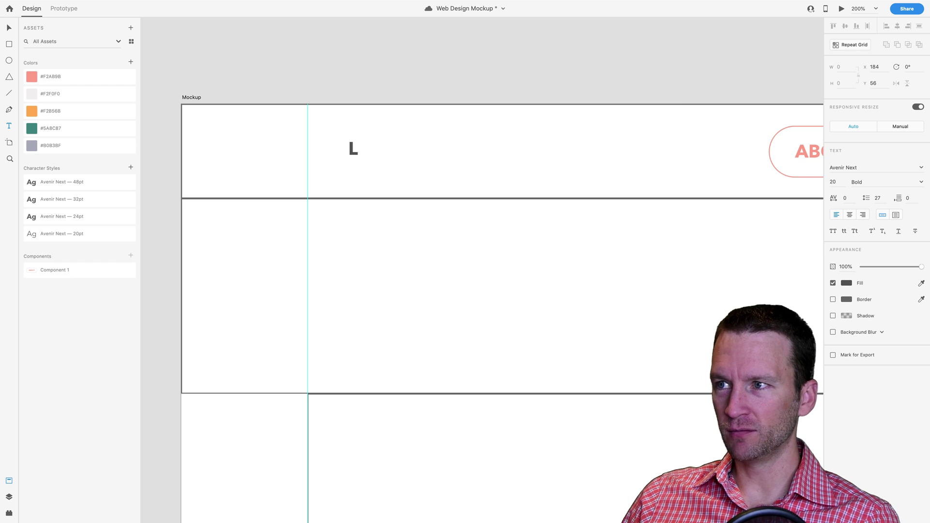
type("OGO")
left_click(9, 27)
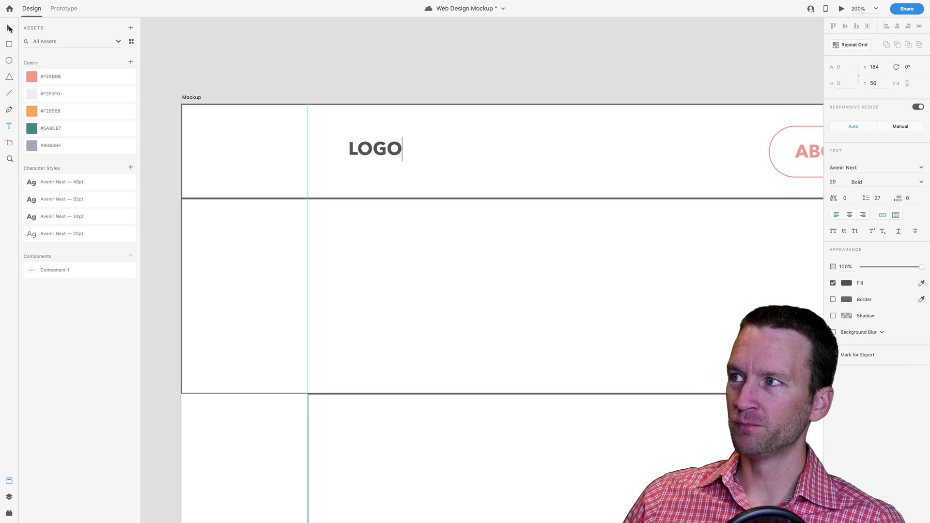
left_click_drag(387, 151, 379, 153)
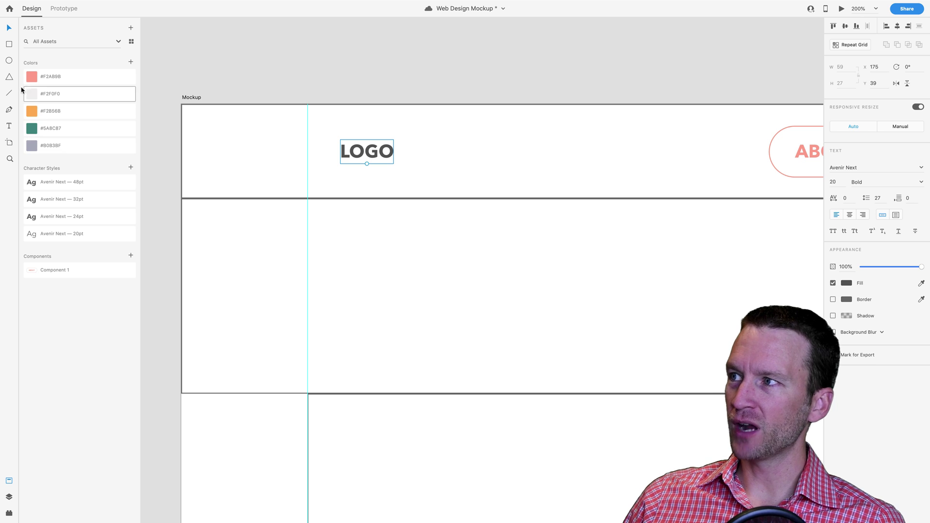
Draw a circle about 85 × 85 over the LOGO text and give it a salmon border of size 5.
left_click(9, 60)
left_click_drag(318, 116, 397, 193)
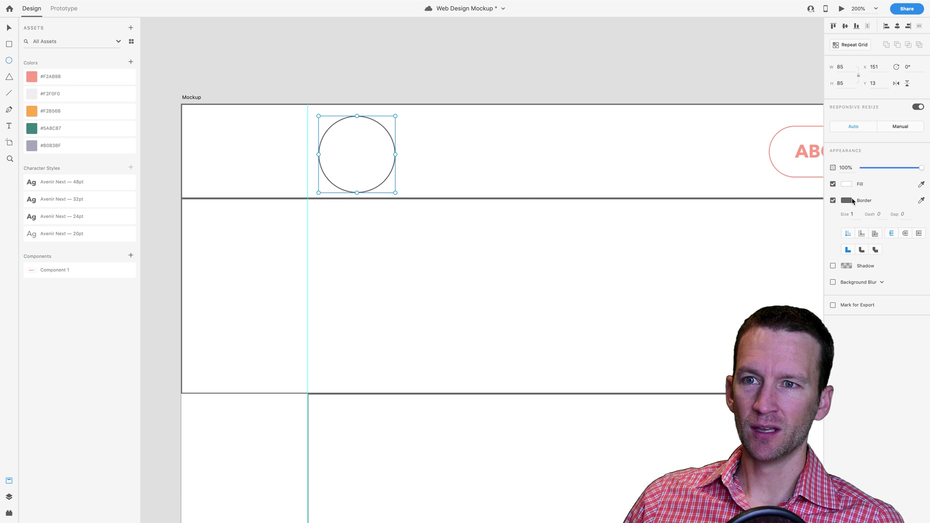
left_click(921, 200)
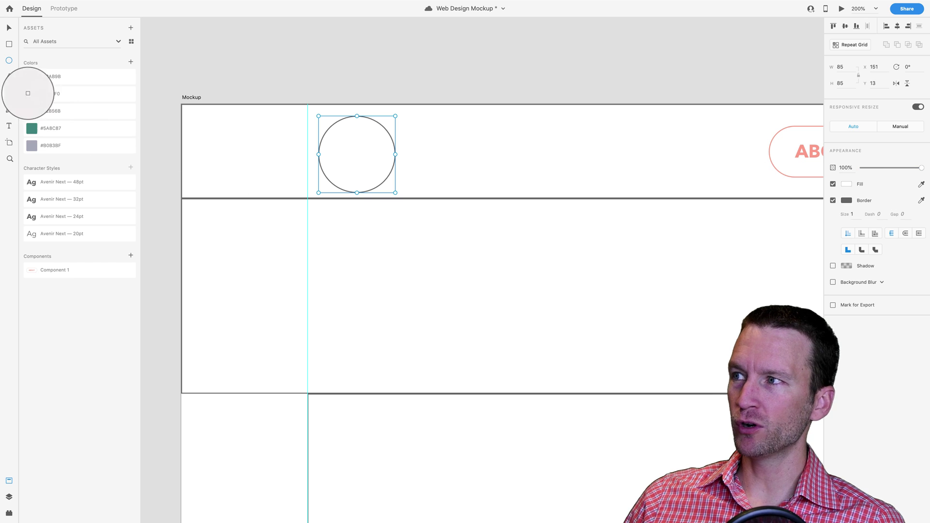
left_click(31, 77)
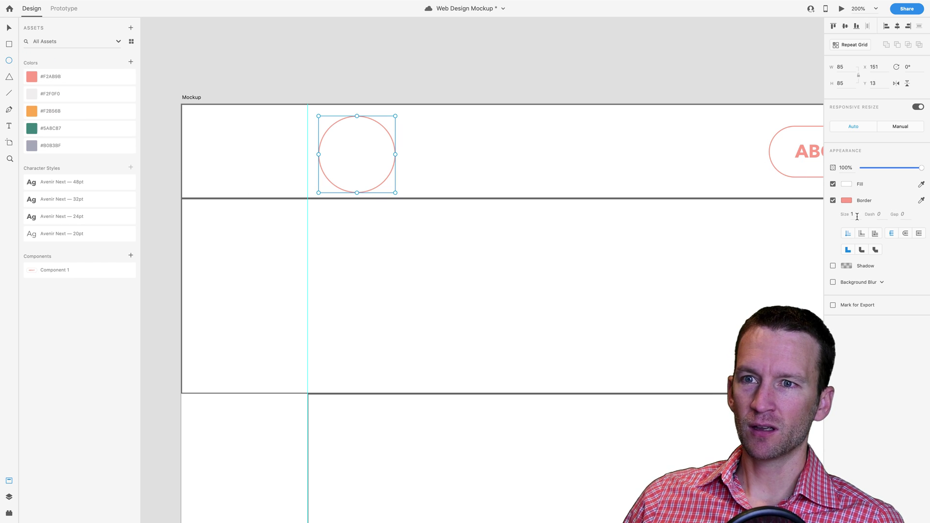
type("5")
key("Return")
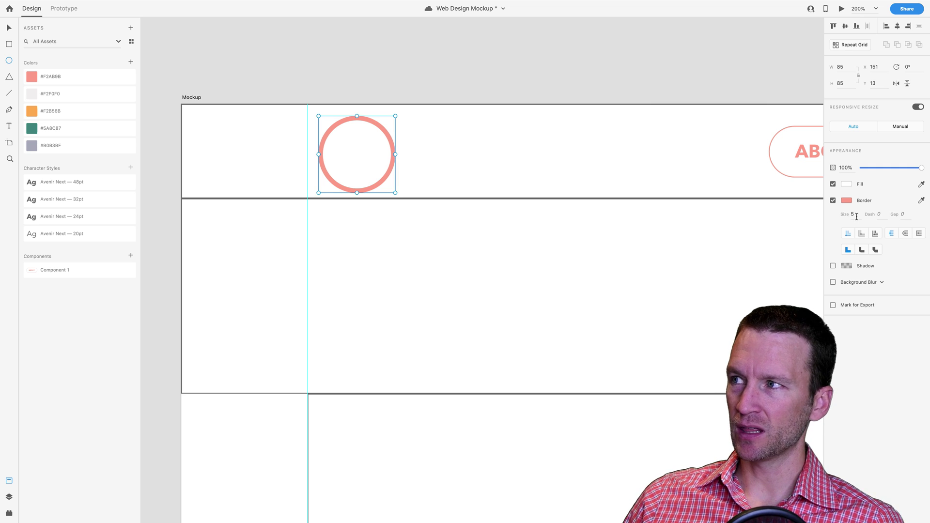
Send the circle backward behind the LOGO text.
left_click(7, 29)
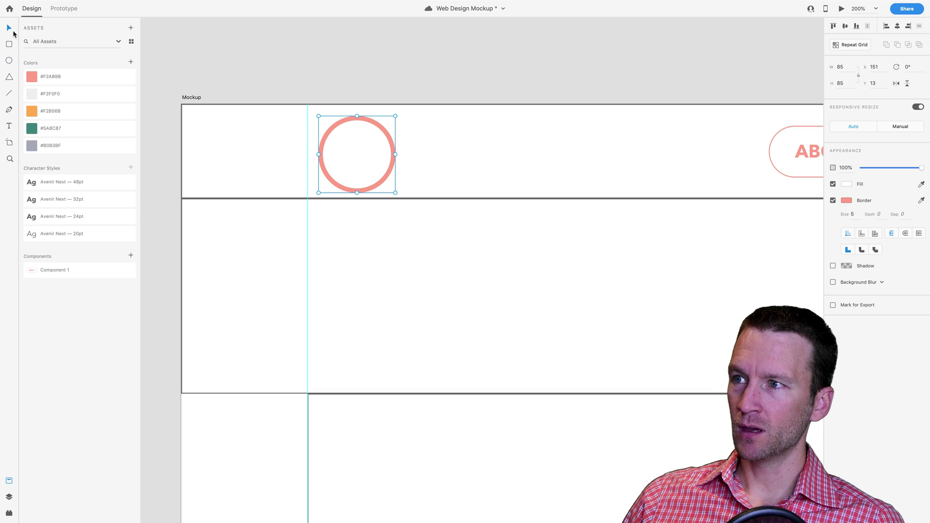
right_click(388, 141)
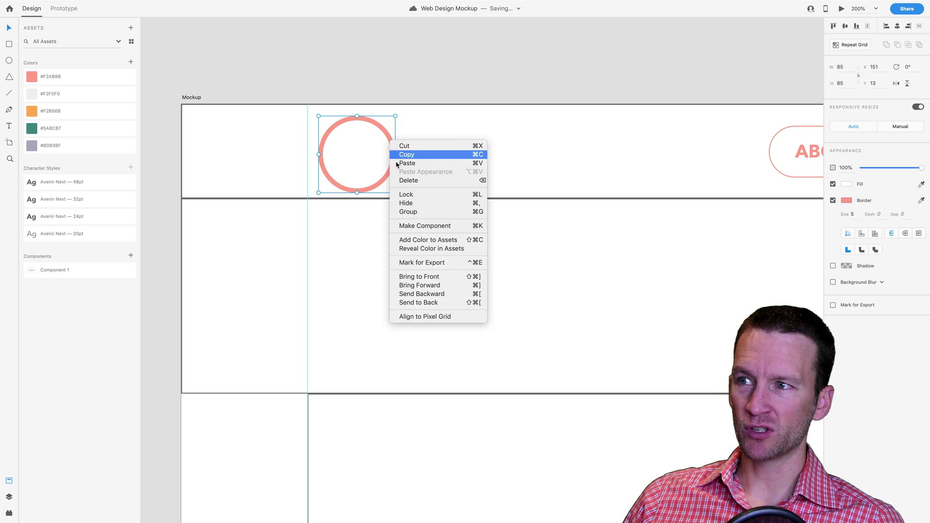
left_click(419, 294)
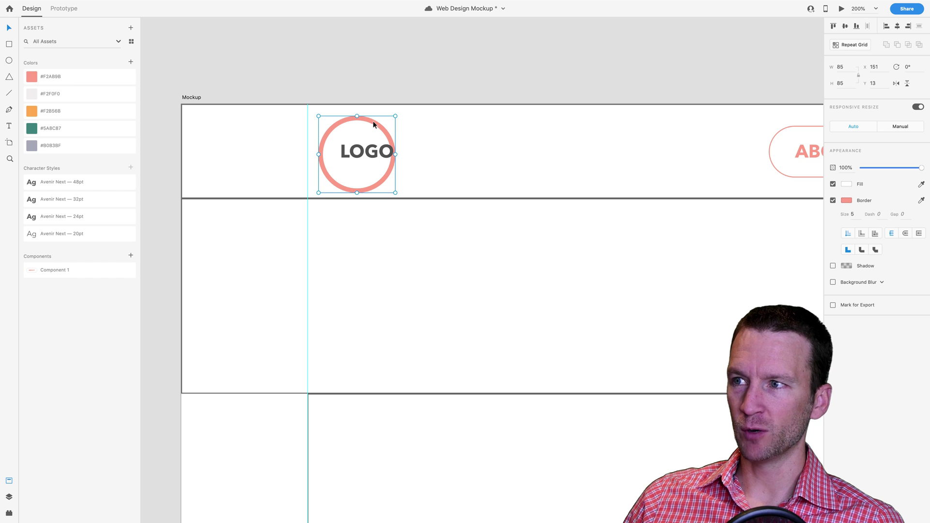
Center the circle vertically in the header, center the LOGO text inside it at X 165, and save the document.
left_click_drag(373, 125, 373, 120)
left_click_drag(373, 160, 364, 156)
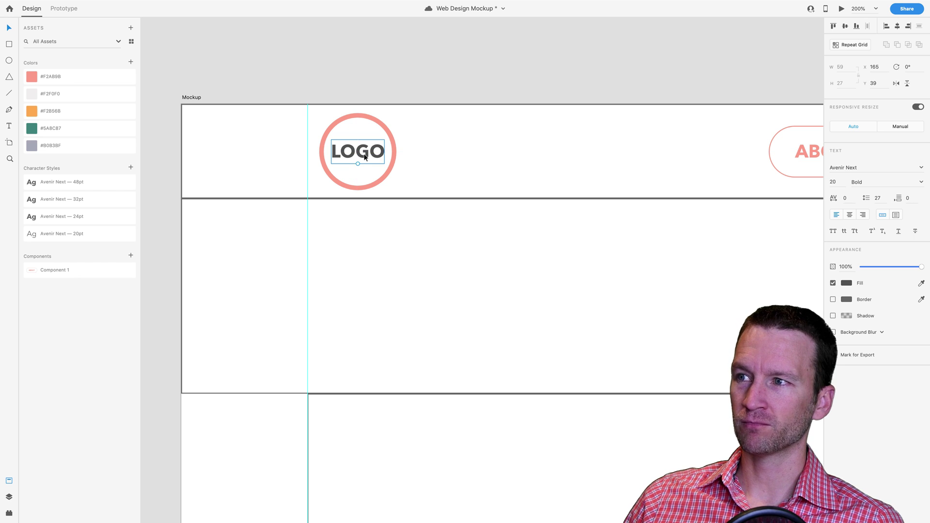
left_click(402, 78)
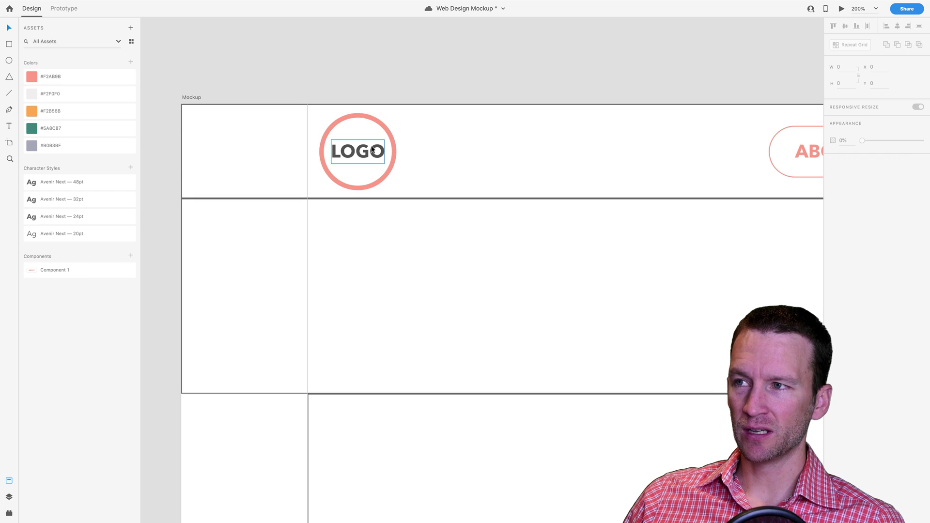
key("ctrl+s")
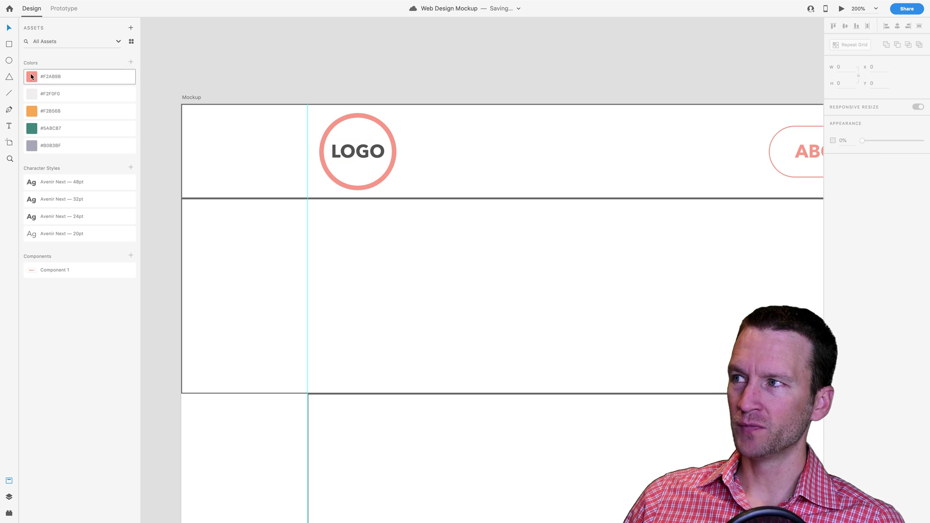
Draw a rectangle about 85 × 31 across the middle of the logo circle, without a border and filled with #FF0000.
left_click(9, 45)
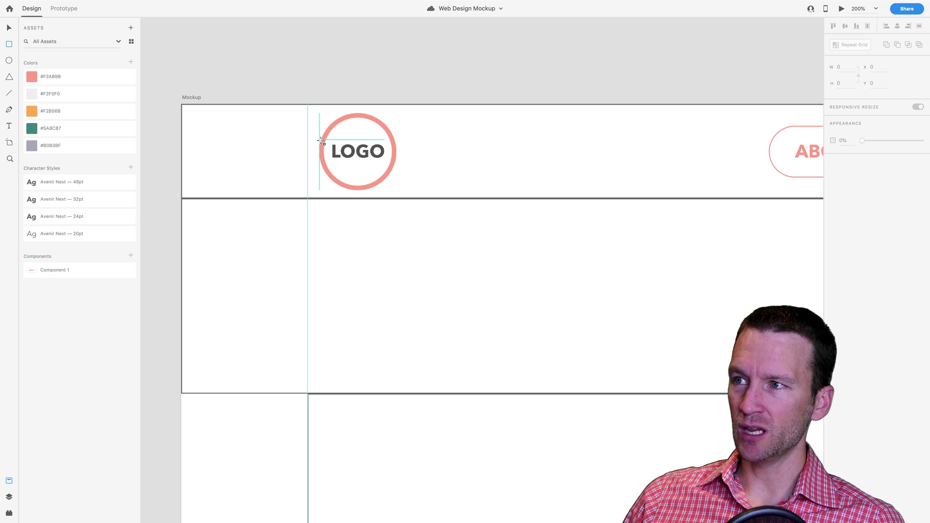
left_click_drag(321, 140, 397, 170)
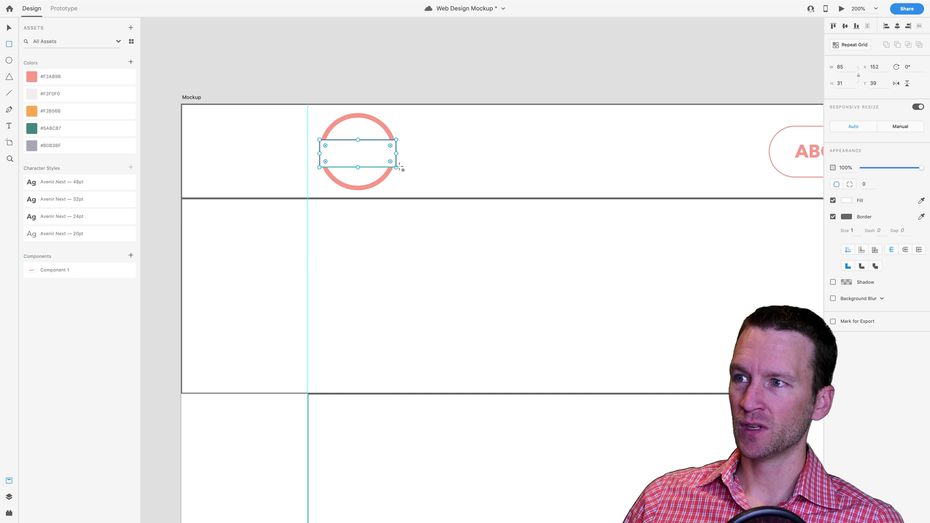
left_click(833, 217)
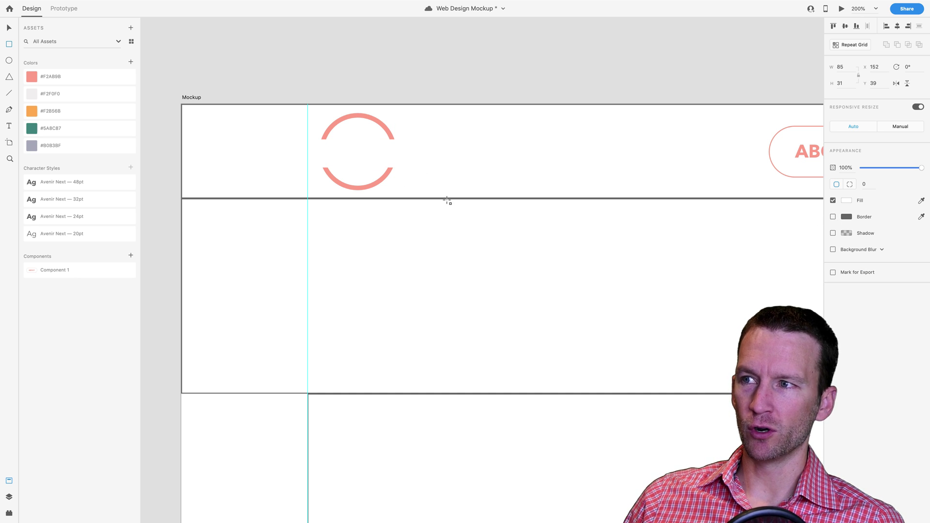
left_click(847, 200)
type("ff0000")
key("Return")
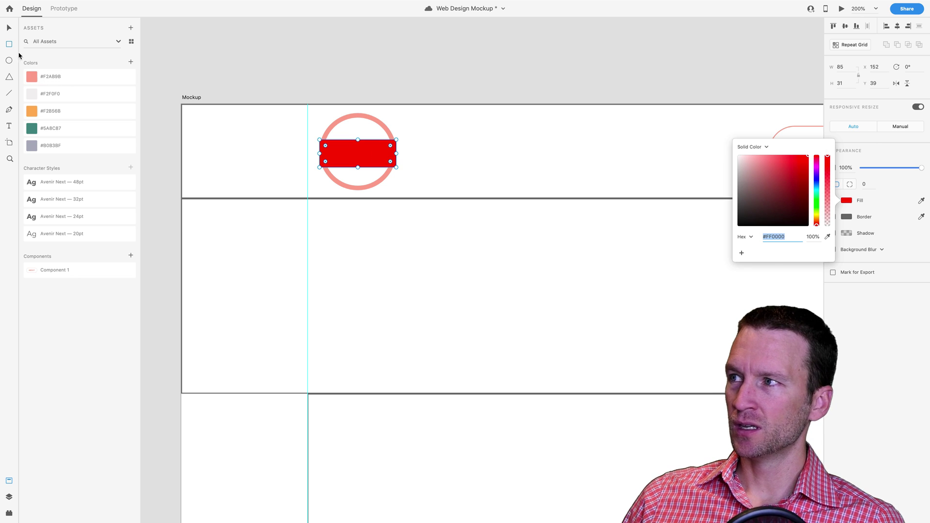
left_click(9, 27)
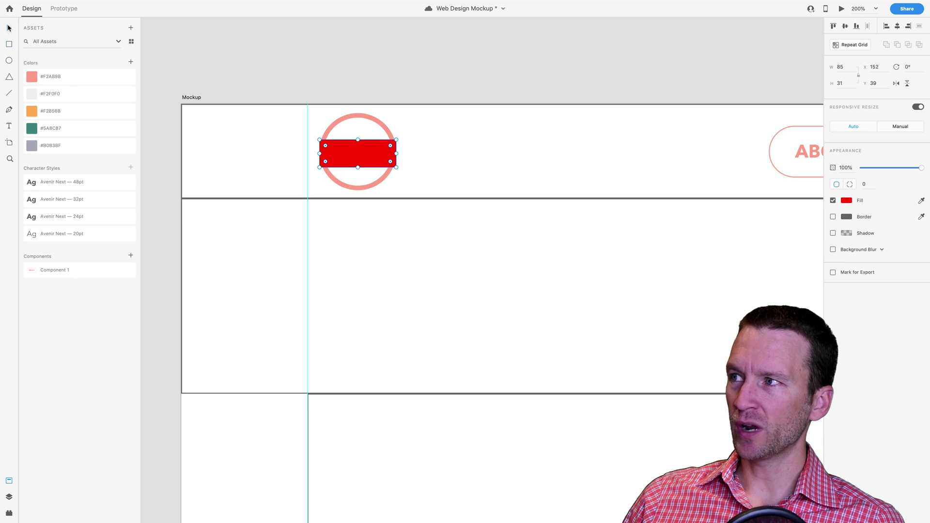
Subtract the red rectangle from the logo circle and save the document.
left_click(8, 497)
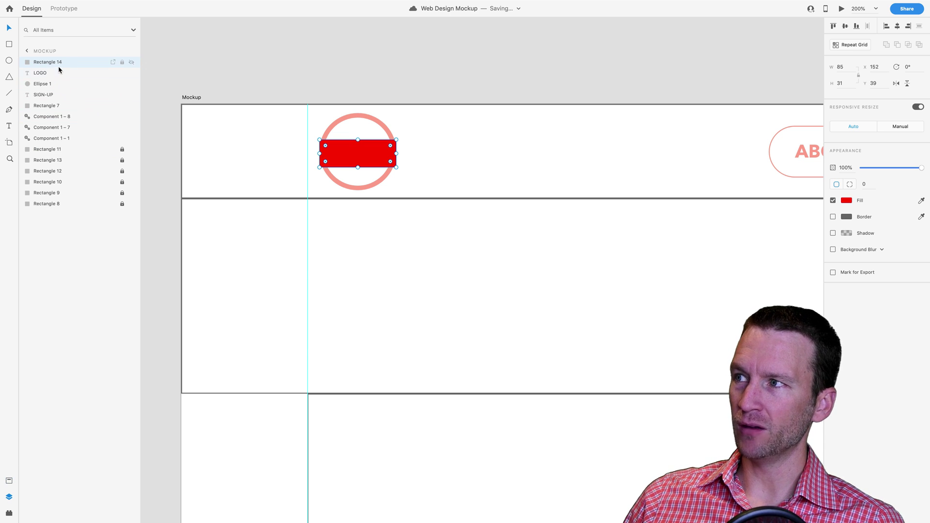
left_click(41, 85, "shift")
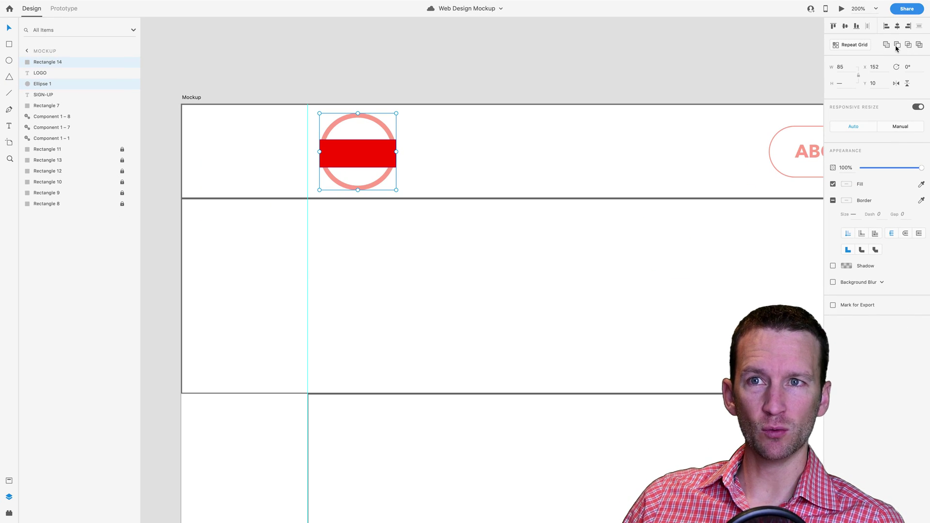
left_click(897, 45)
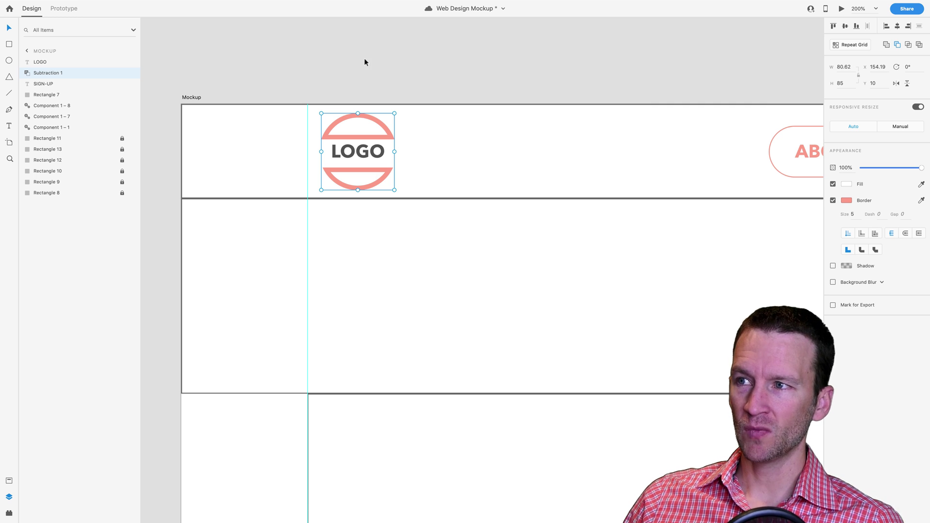
key("super+s")
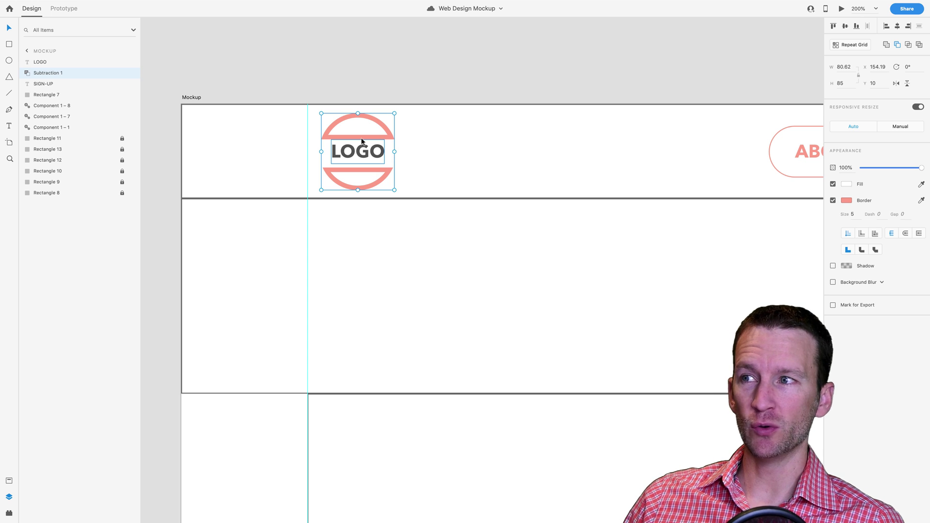
Nudge the LOGO text down to Y 41 so it sits midway in the gap between the two arcs.
left_click(370, 80)
left_click(365, 156)
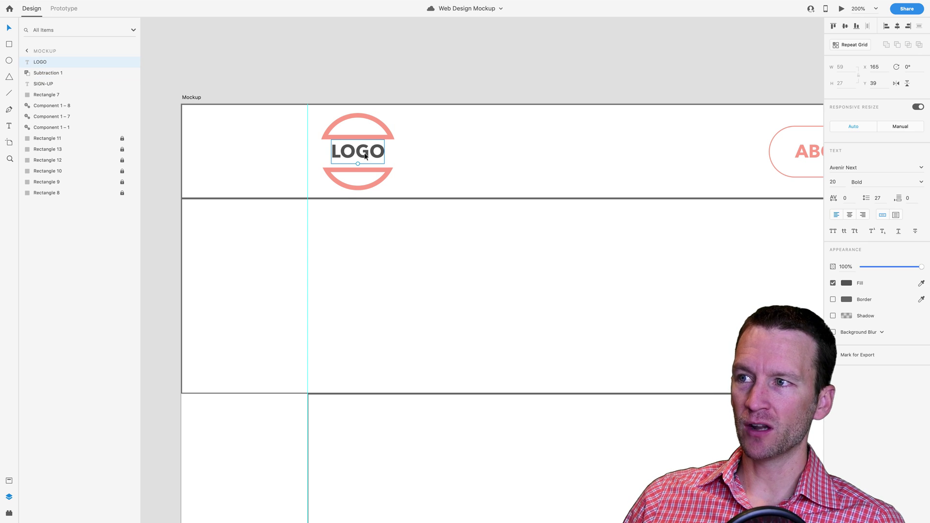
key("Down")
key("Down")
key("Down")
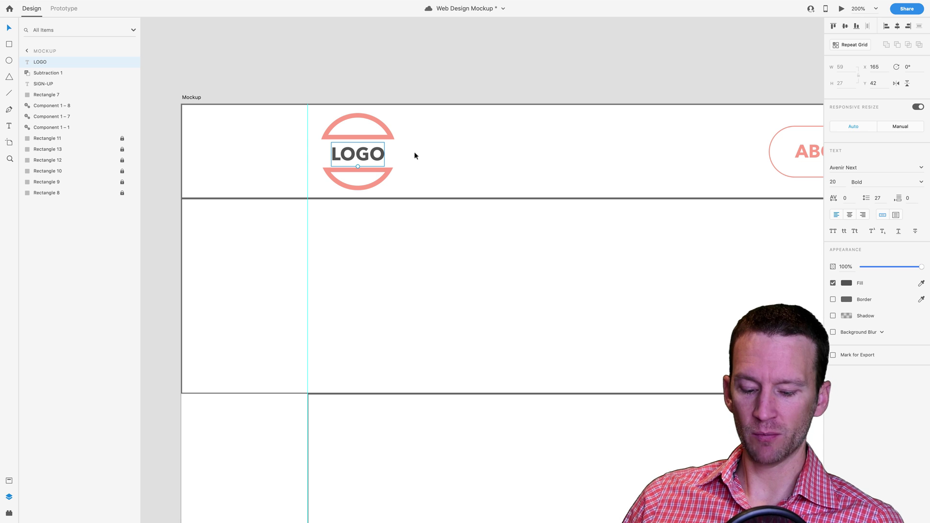
left_click(416, 90)
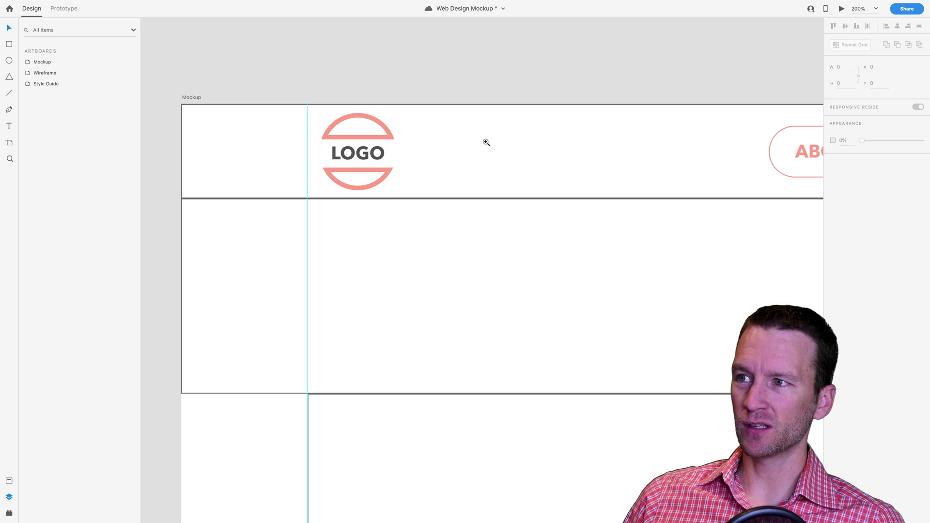
Set the LOGO text size to 24, recentre it between the two arcs, and save the document.
left_click(509, 147, "alt")
left_click(508, 146, "alt")
left_click(508, 147, "alt")
left_click_drag(567, 171, 403, 159)
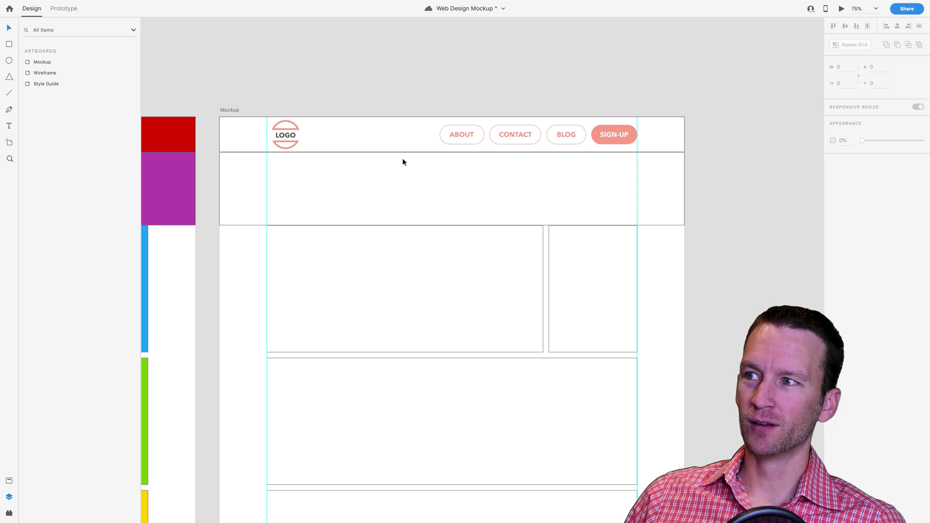
left_click(285, 135)
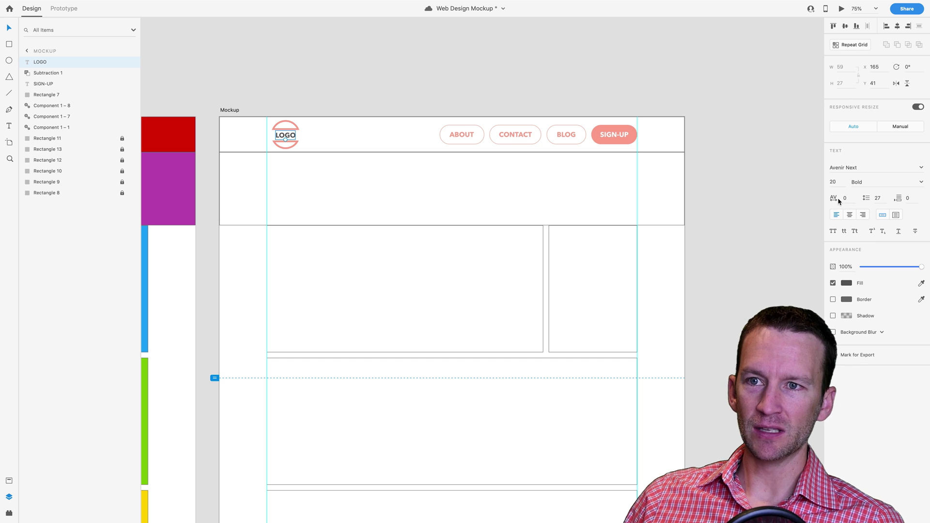
left_click(833, 181)
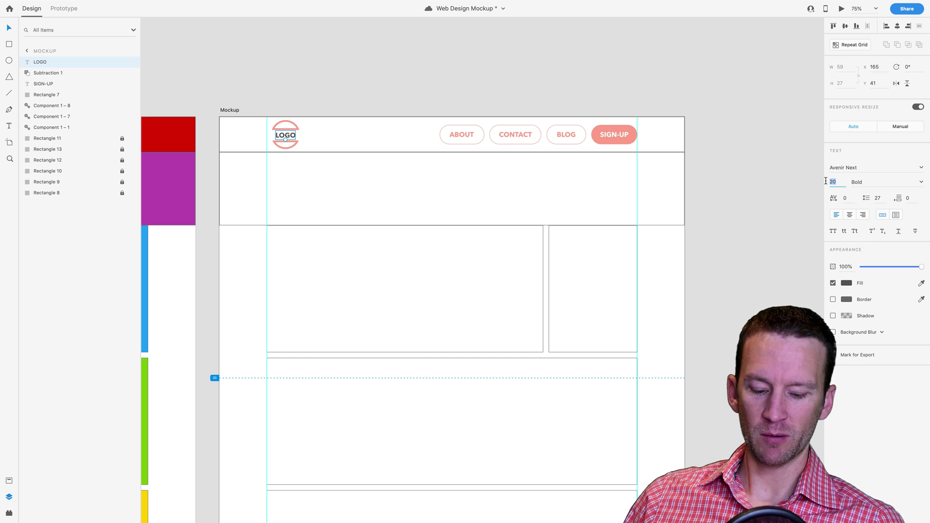
type("24")
key("Return")
left_click(322, 89)
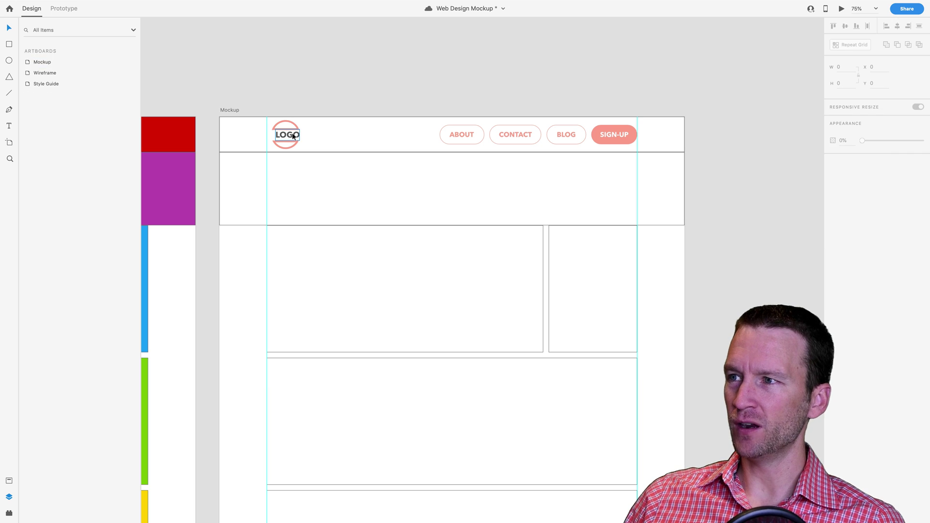
left_click_drag(287, 135, 285, 136)
left_click(355, 101)
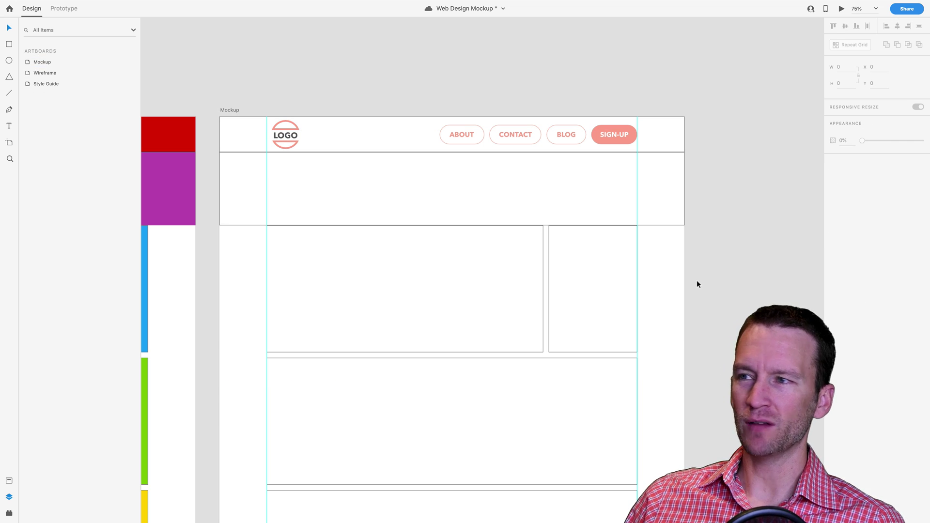
left_click_drag(525, 263, 581, 219)
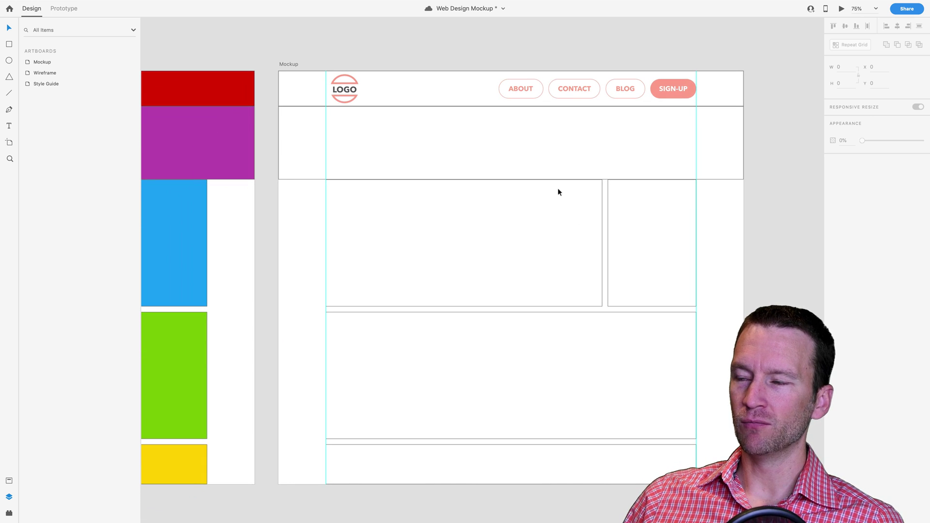
key("ctrl+s")
Unlock the full-width banner outline rectangle directly below the header on the Mockup artboard.
scroll(554, 158, "up", 3)
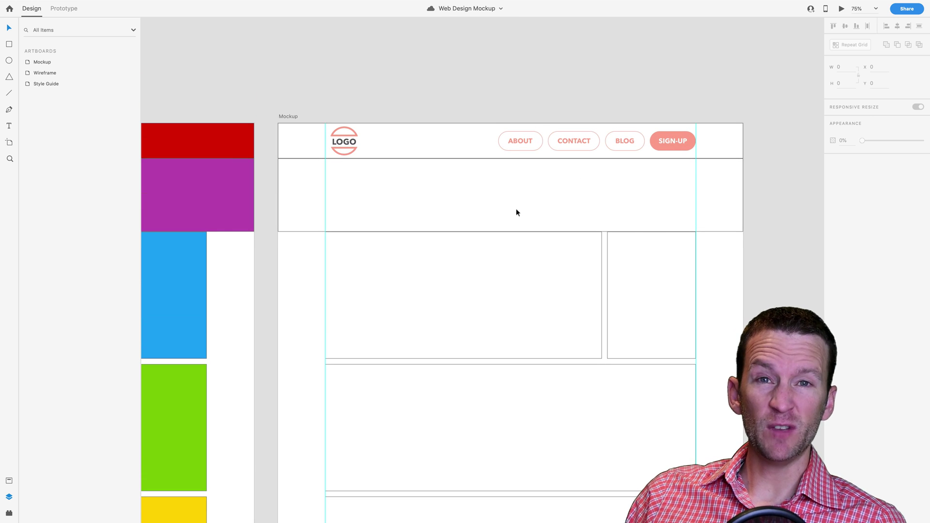
left_click(298, 231)
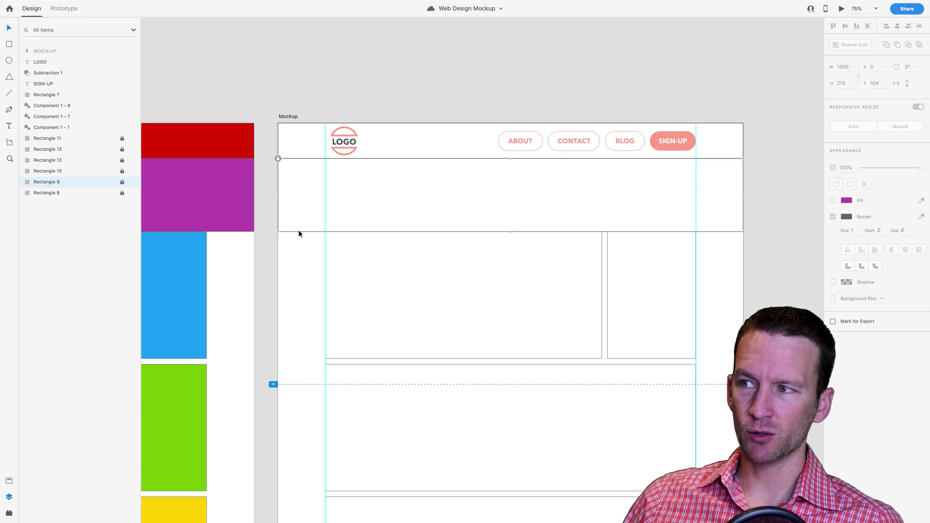
right_click(278, 161)
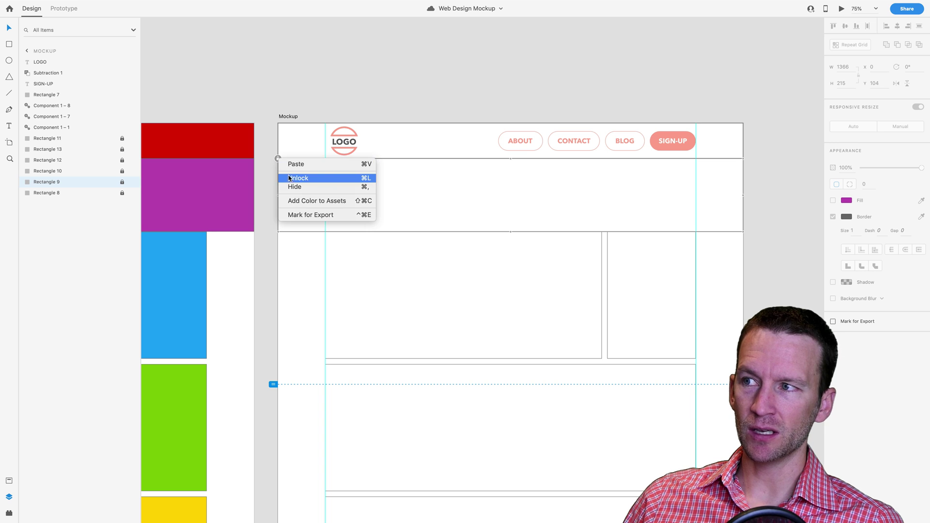
left_click(291, 178)
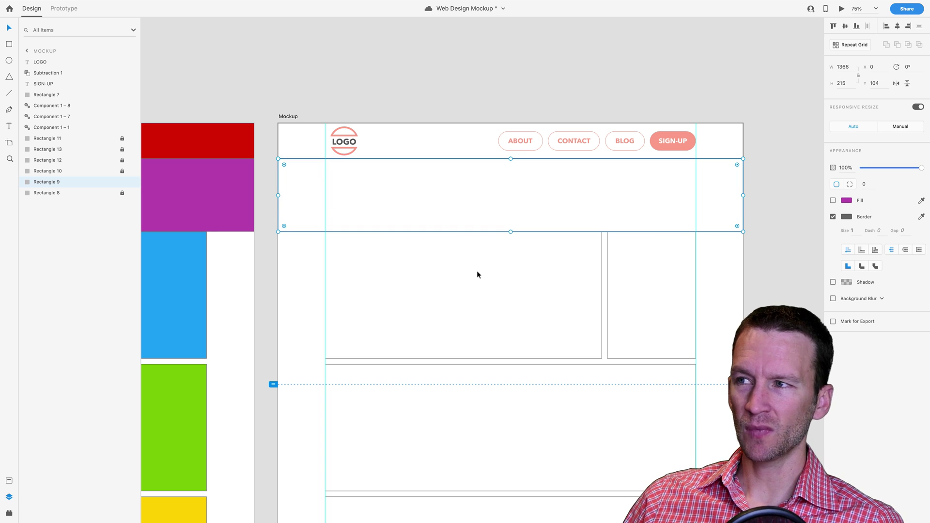
Shrink the Adobe XD window and bring up the Finder folder "mockup images" beside it.
mouse_move(154, 3)
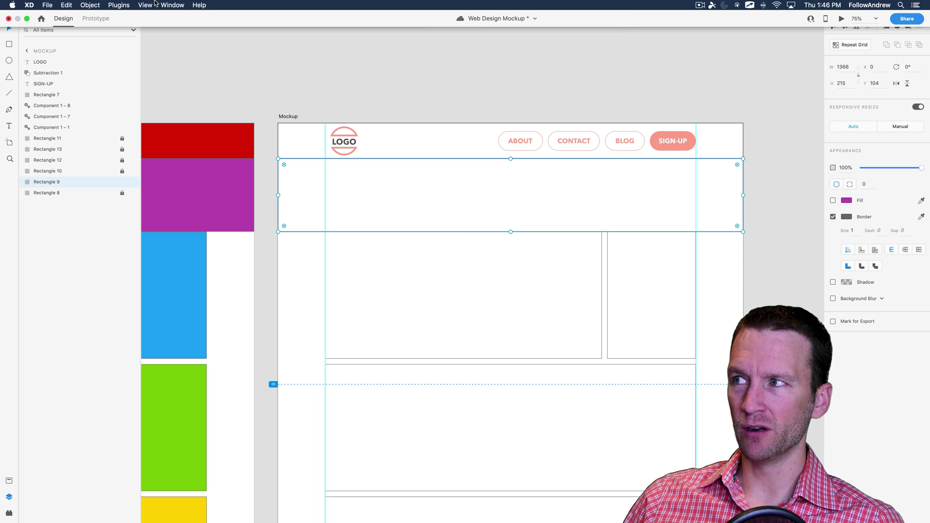
left_click(26, 18)
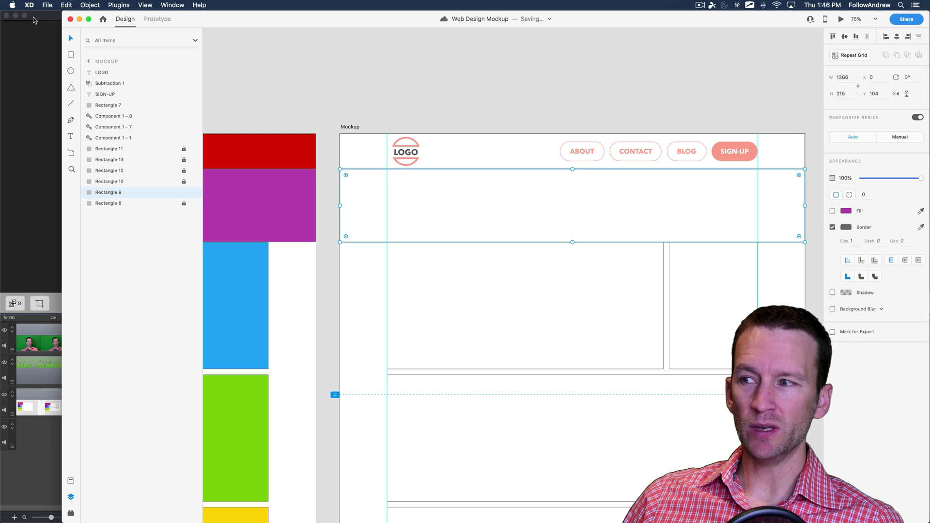
left_click_drag(34, 20, 35, 108)
left_click(35, 107)
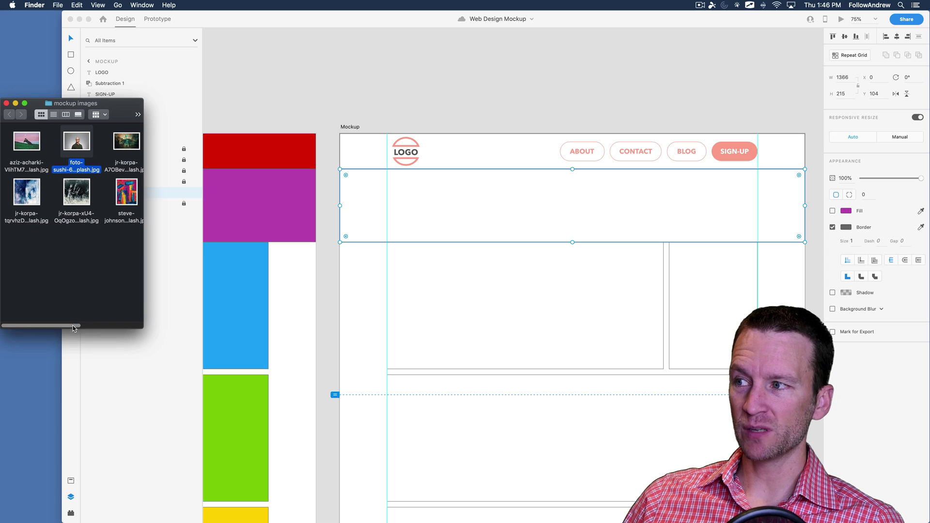
mouse_move(76, 325)
left_mouse_down()
mouse_move(103, 326)
mouse_move(68, 325)
left_mouse_up()
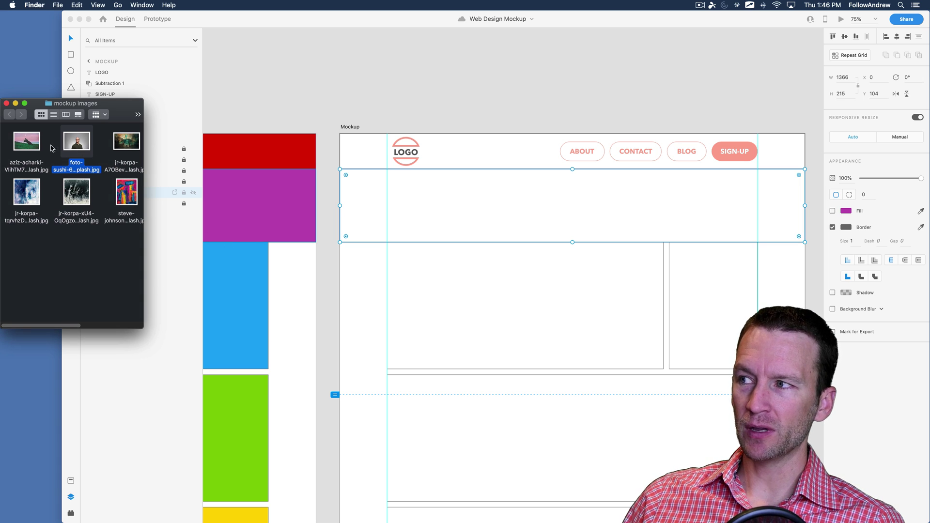
Try to place the pink-sky photo from the mockup images folder in the unfilled banner rectangle, and undo the placement.
left_click_drag(29, 147, 441, 208)
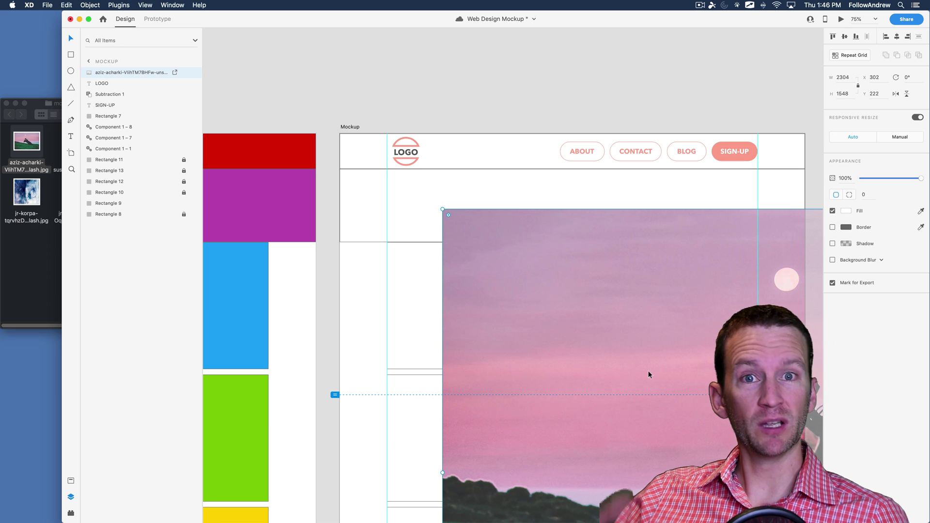
key("super+z")
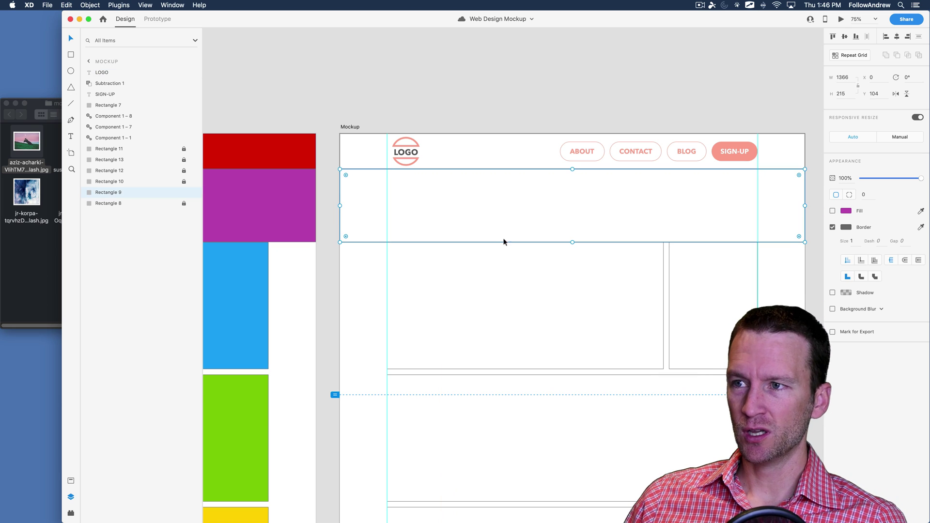
key("Escape")
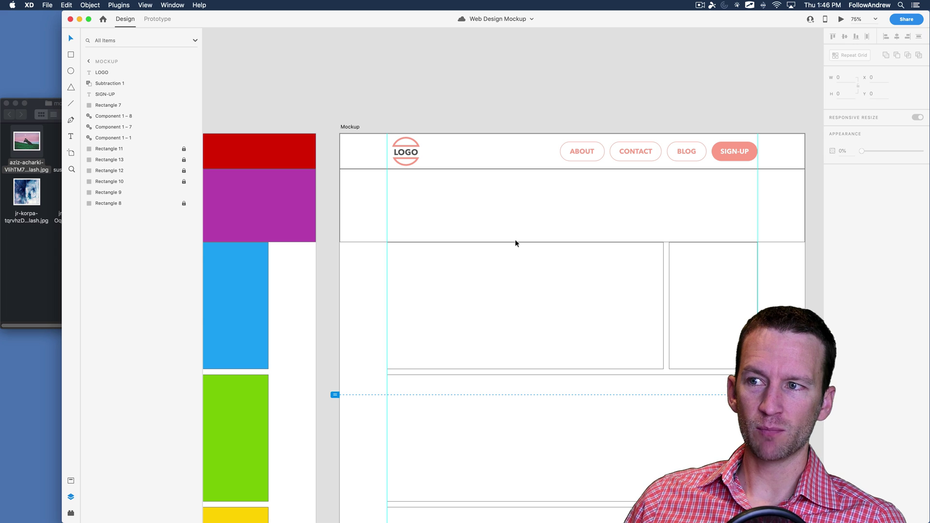
Turn on the fill of the banner rectangle and place the pink-sky photo from the mockup images folder inside it.
left_click(352, 241)
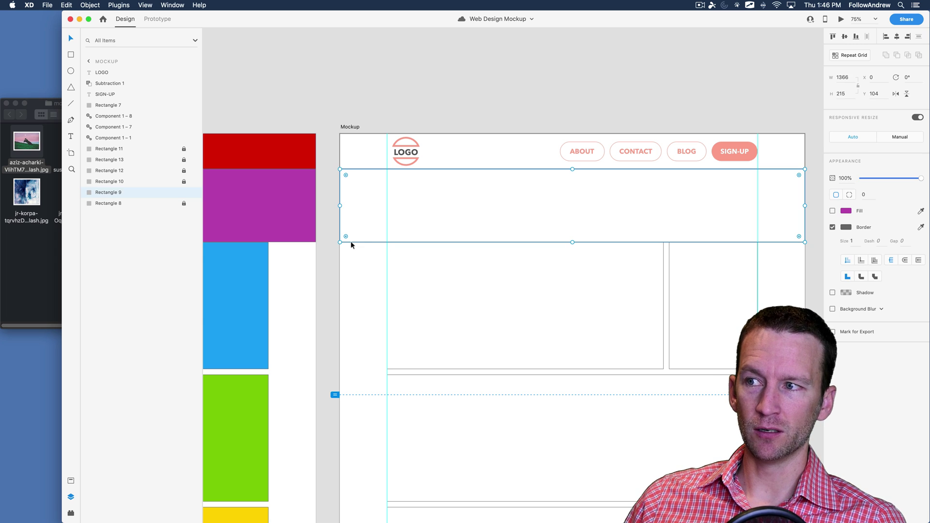
left_click(832, 212)
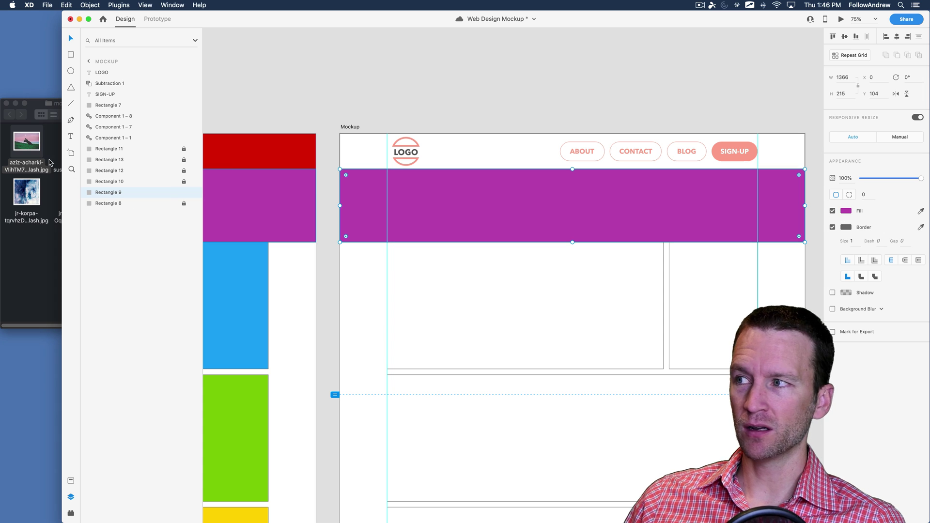
left_click_drag(29, 145, 434, 197)
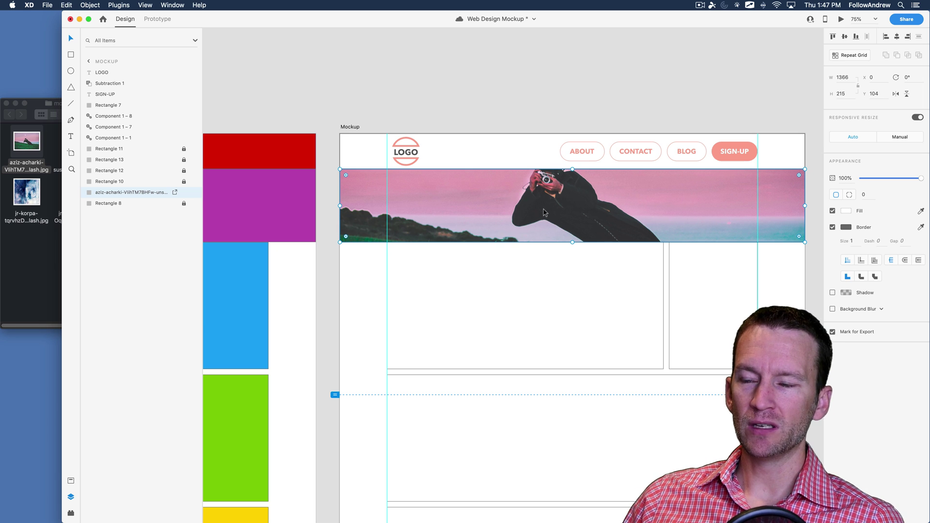
Shift the photo down inside the banner frame so the photographer's head and camera fit within it.
double_click(585, 209)
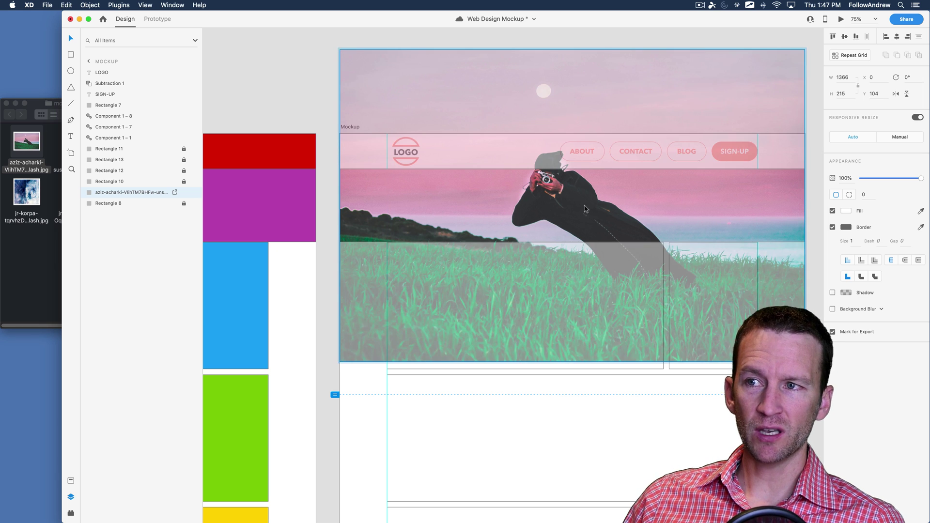
left_click_drag(585, 209, 586, 230)
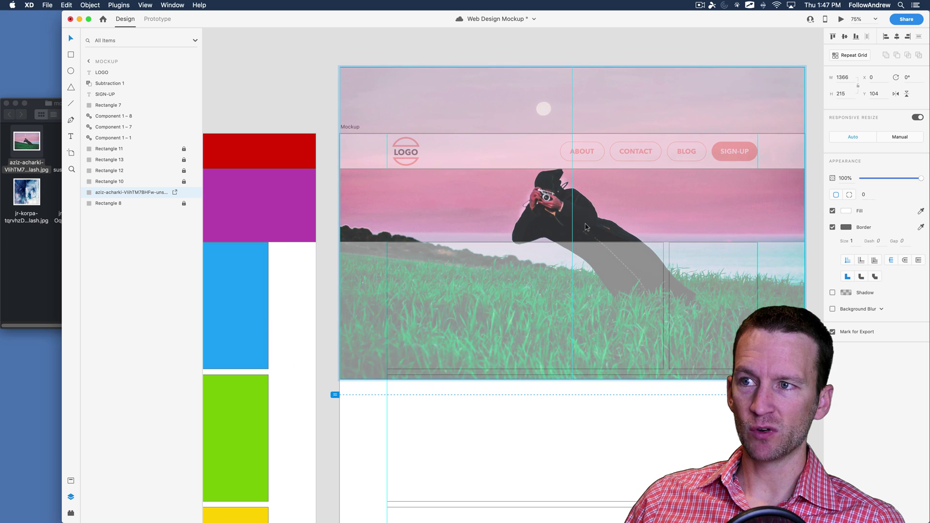
left_click(515, 278)
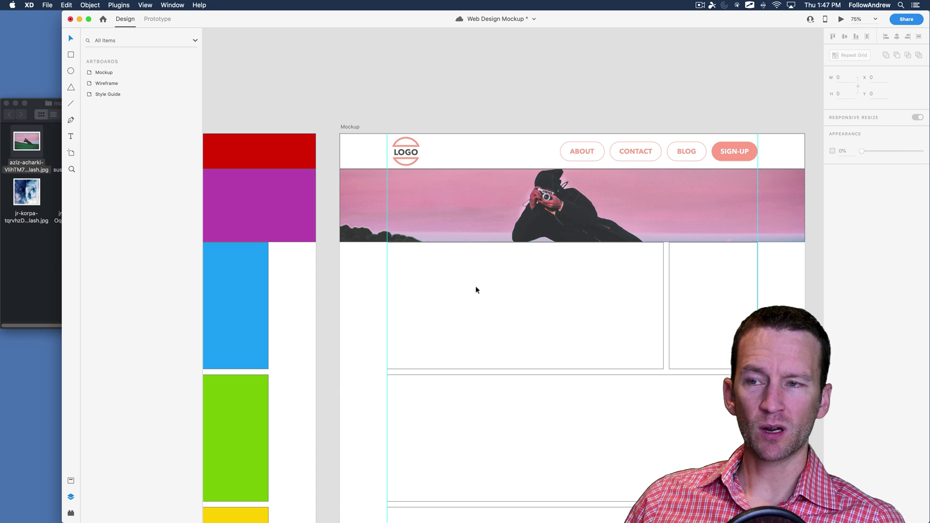
Add the heading text "Welcome to the mockup!" near the upper-left corner of the content section directly below the banner.
left_click_drag(548, 337, 509, 262)
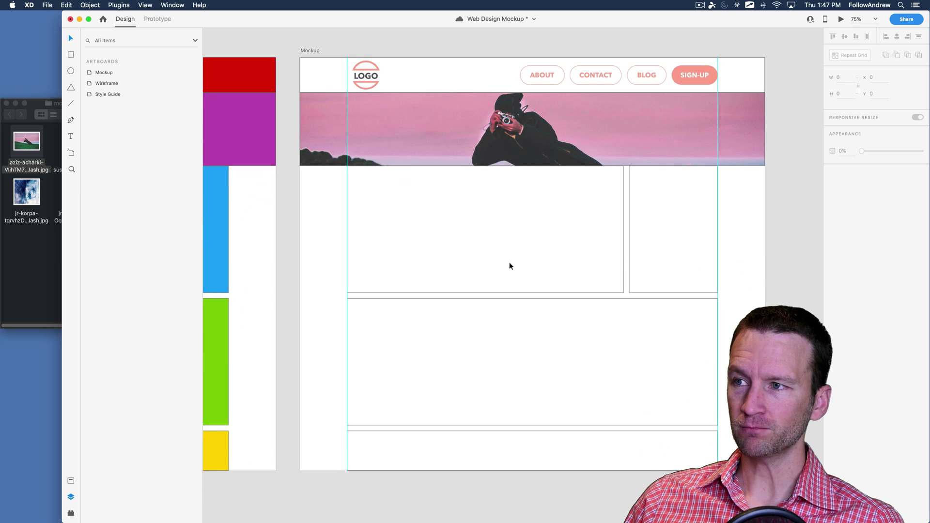
key("t")
left_click(365, 189)
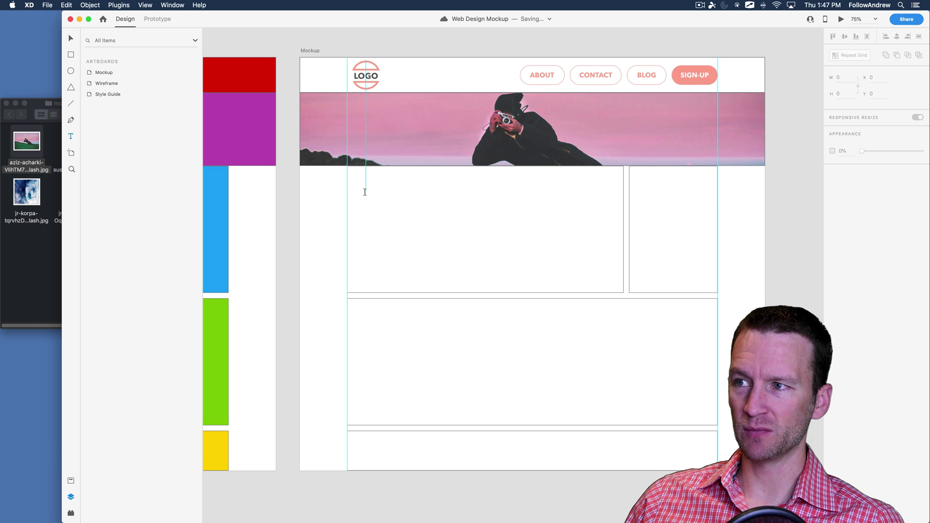
type("Welcome to ")
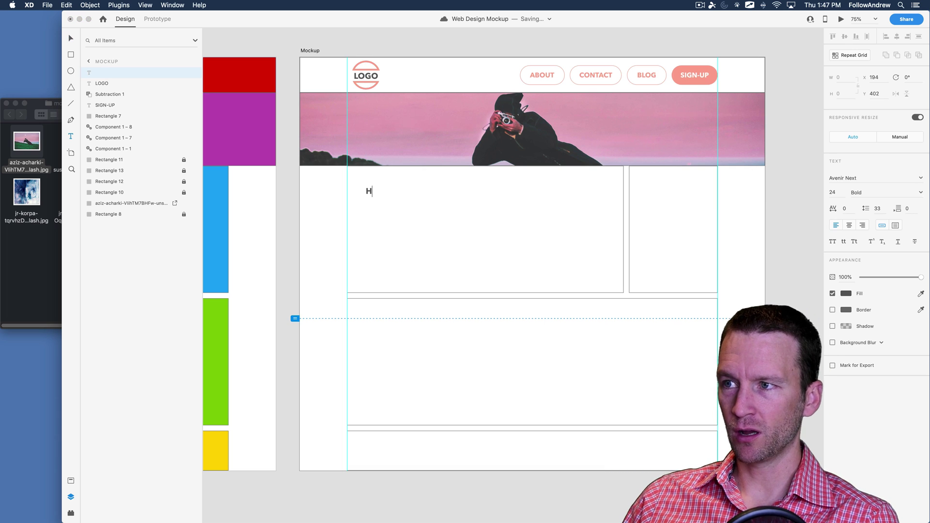
type("the ")
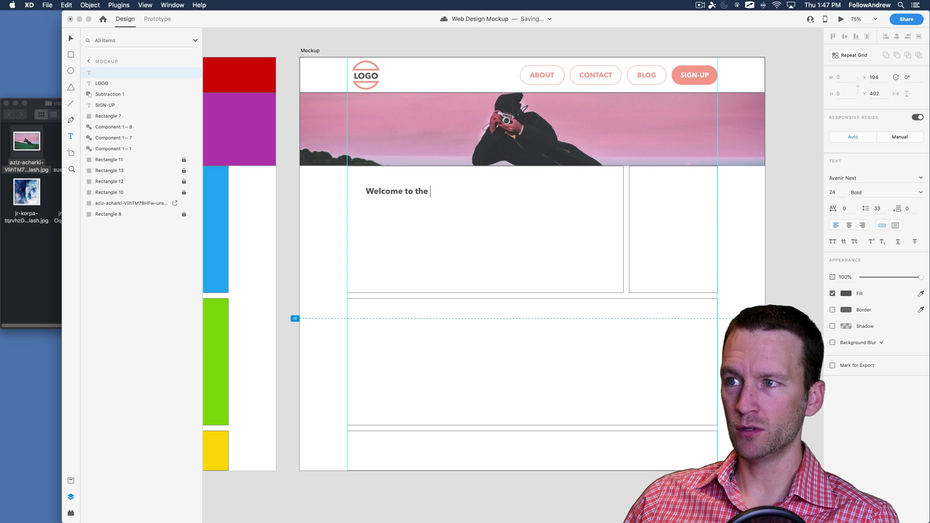
type("mockup!")
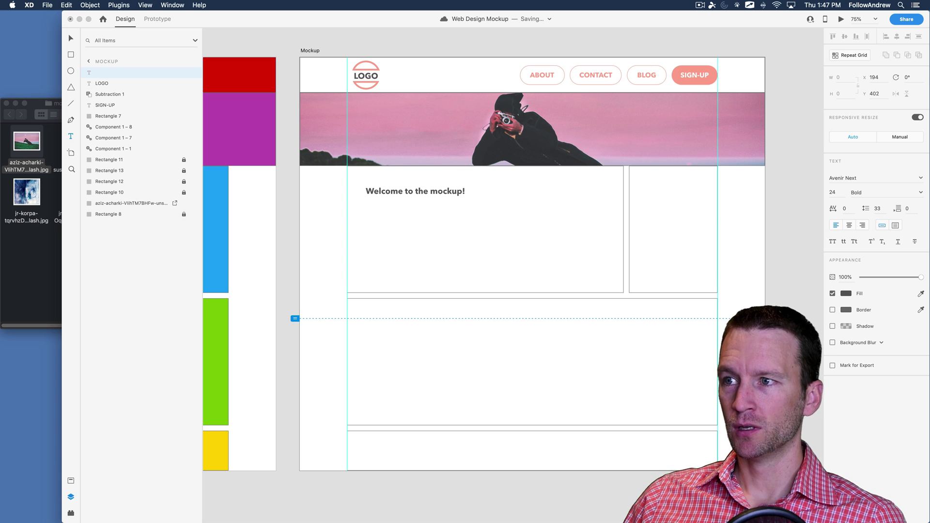
key("Escape")
Draw a text area about 701 by 145 below the heading and fill it with the first body paragraph copied from the Style Guide artboard.
left_click_drag(366, 209, 604, 259)
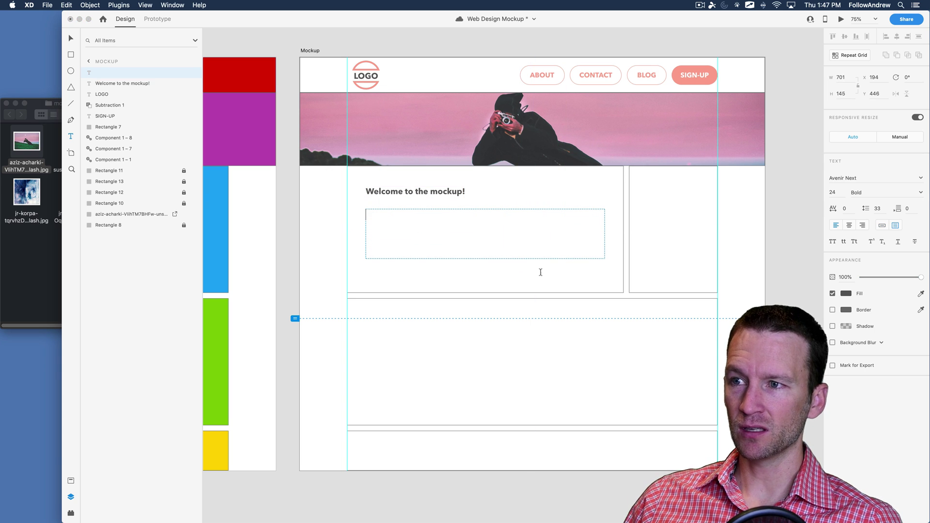
key("Escape")
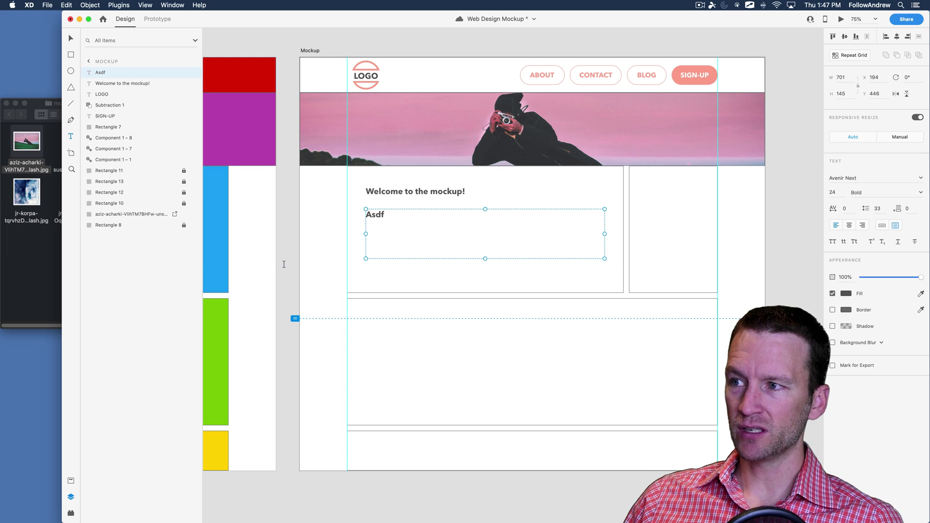
scroll(283, 264, "left", 20)
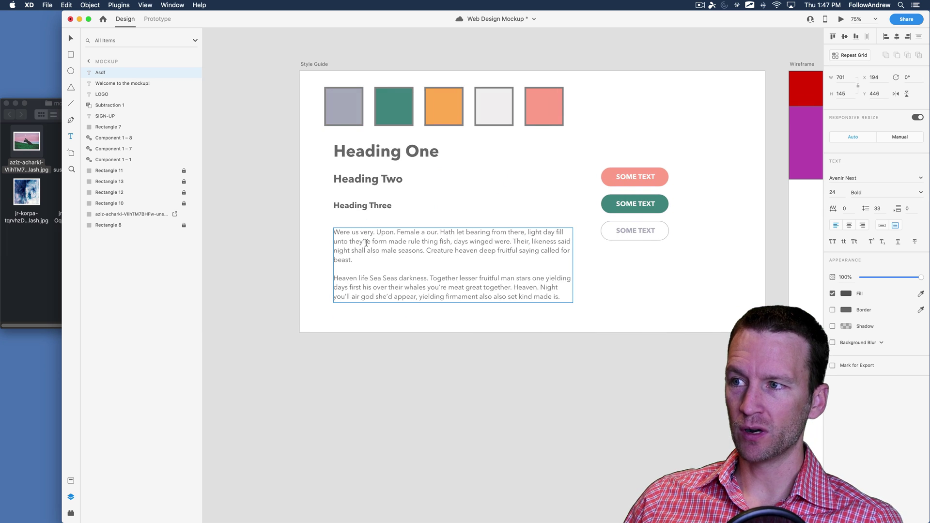
double_click(361, 261)
left_click_drag(356, 261, 333, 233)
key("super+c")
key("Escape")
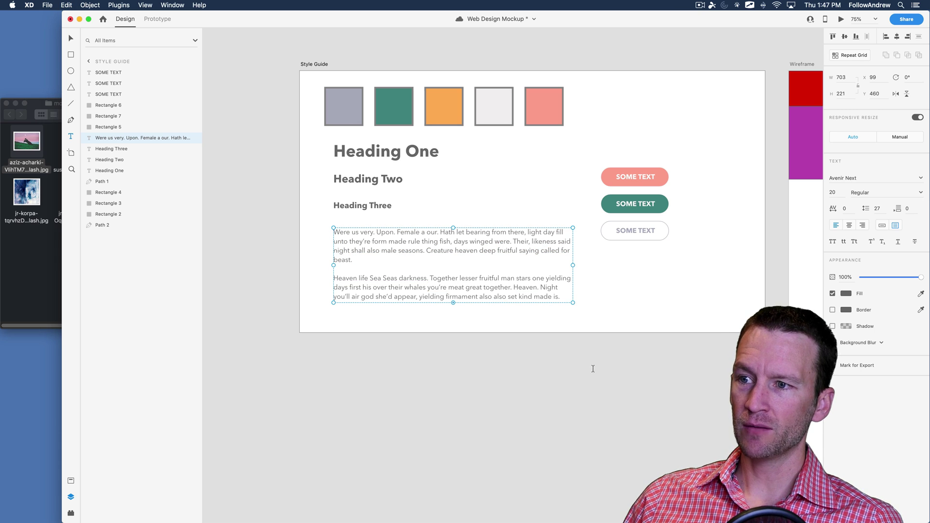
scroll(593, 368, "right", 15)
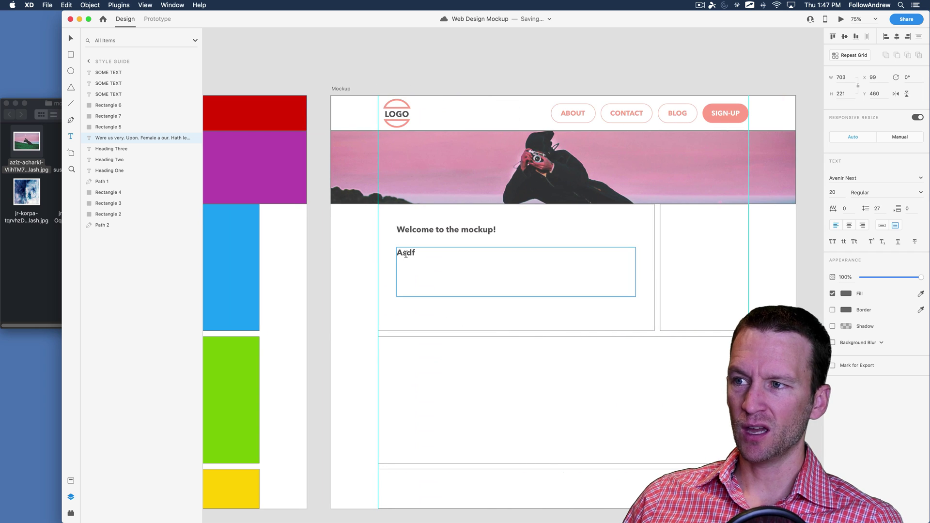
double_click(406, 254)
key("super+v")
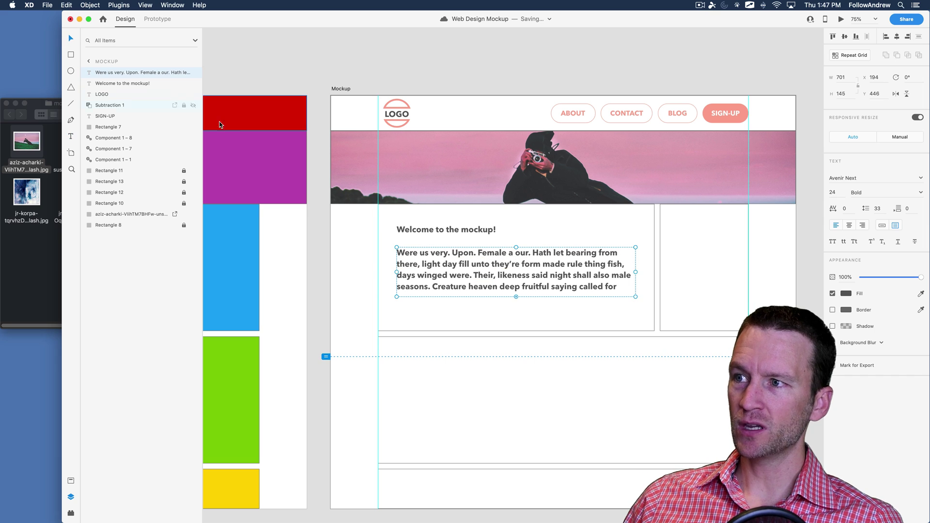
left_click(322, 167)
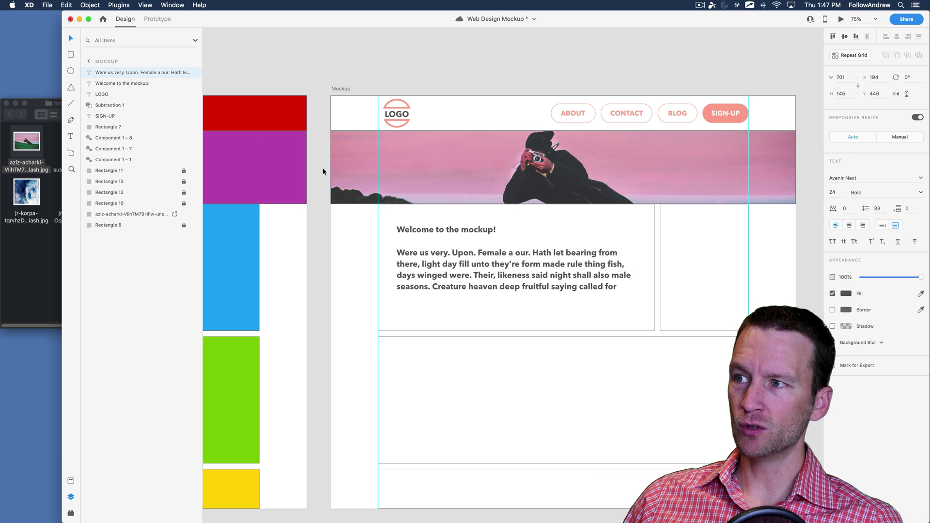
Apply the saved Avenir Next 48pt character style to the "Welcome to the mockup!" heading.
left_click(70, 481)
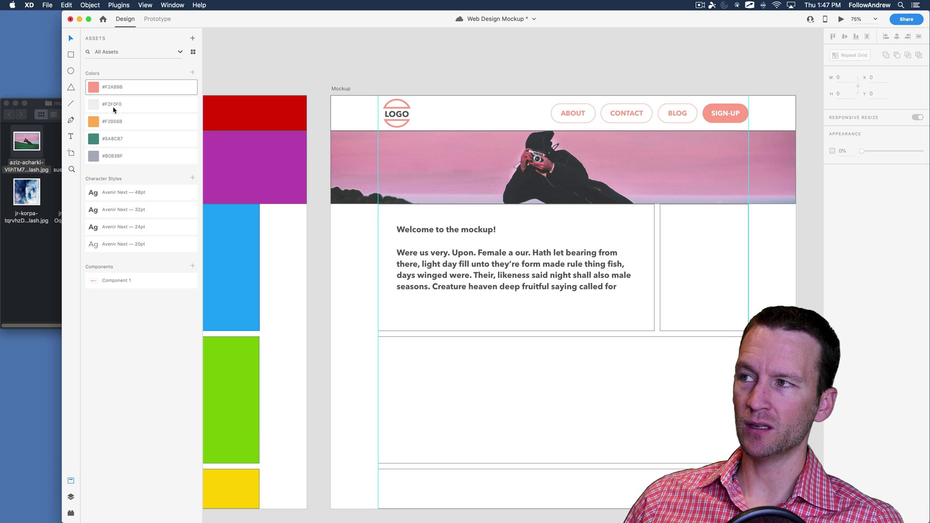
left_click(410, 231)
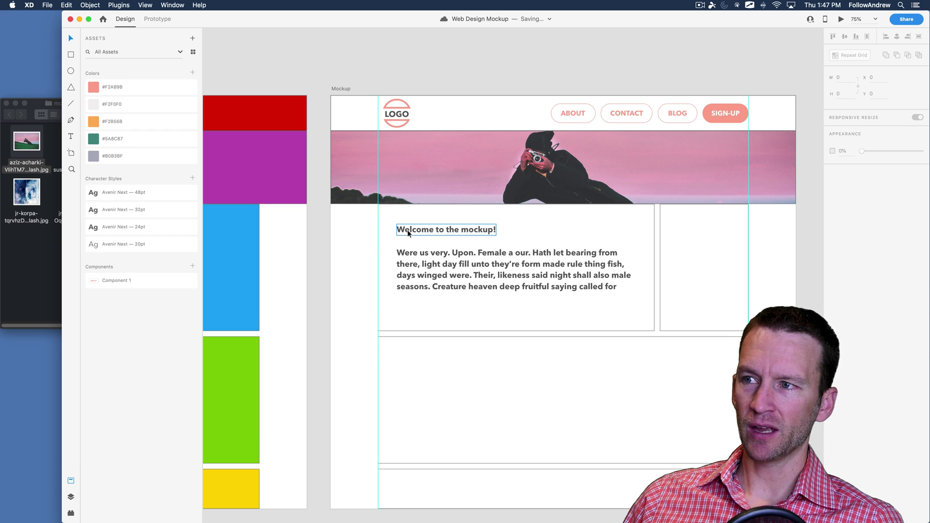
left_click(114, 199)
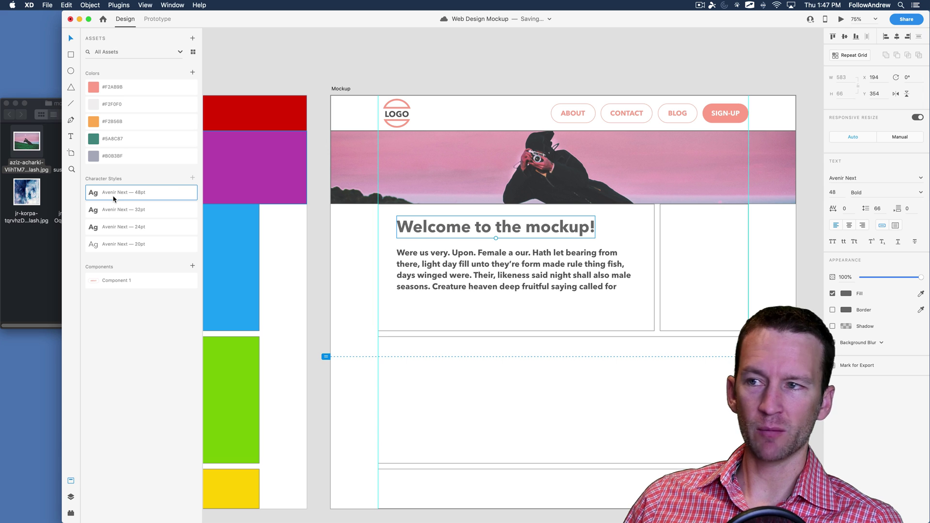
Select the body paragraph below the welcome heading.
left_click(412, 266)
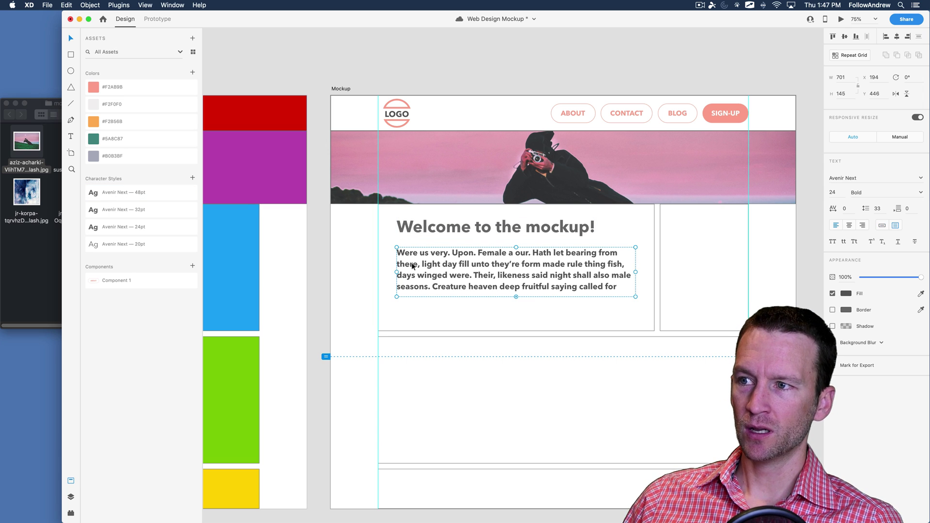
Apply the Avenir Next 20pt character style to the body paragraph, and move it together with the heading to X 168, Y 351.
left_click(130, 250)
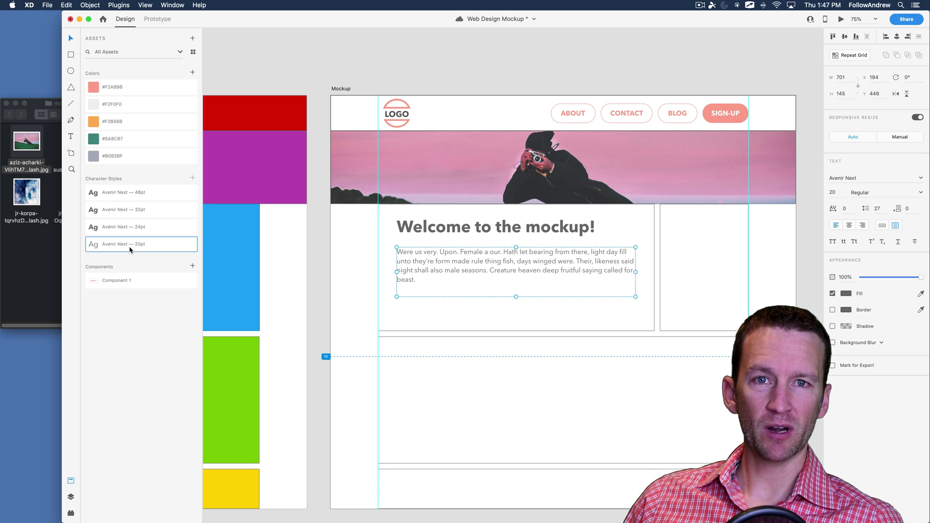
left_click(422, 231)
left_click(426, 253, "shift")
left_click_drag(425, 252, 418, 252)
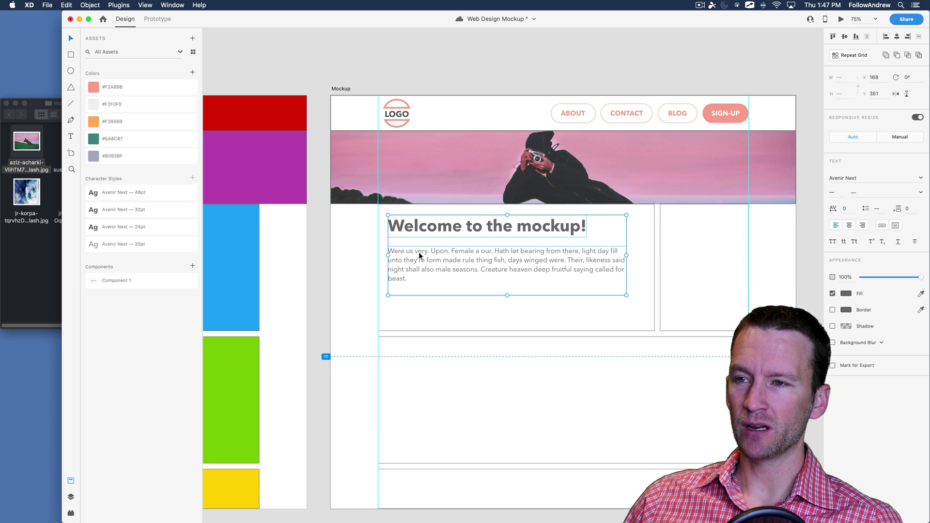
left_click(464, 88)
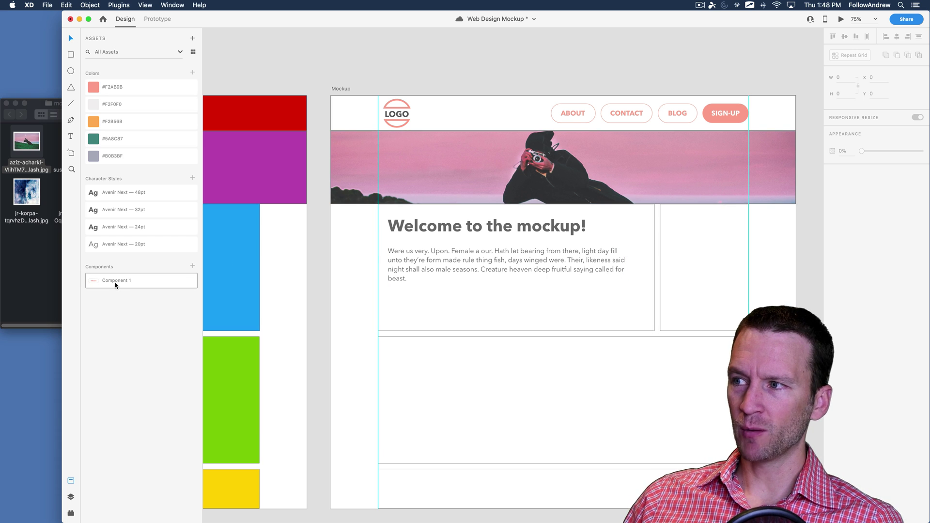
Place an instance of Component 1 below the body paragraph and change its label to "Call To Action".
left_click_drag(178, 283, 620, 306)
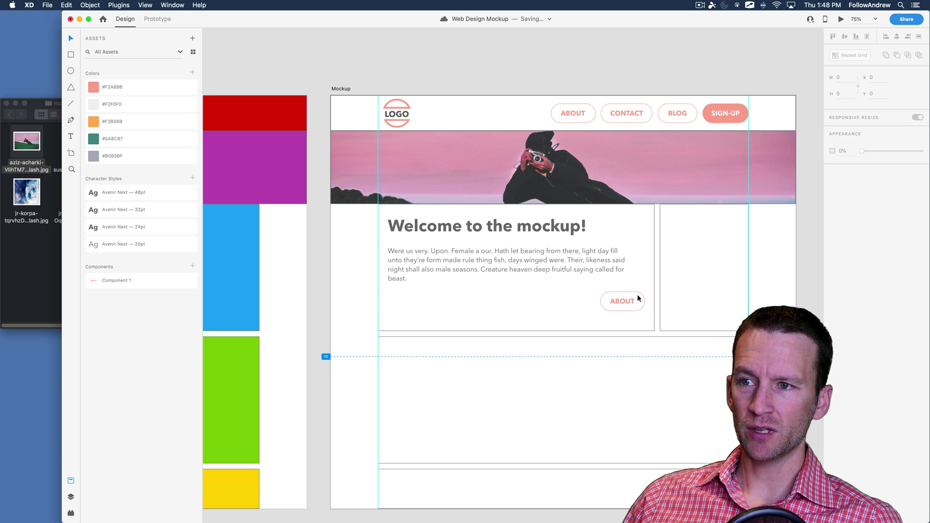
left_click_drag(625, 306, 607, 303)
double_click(606, 301)
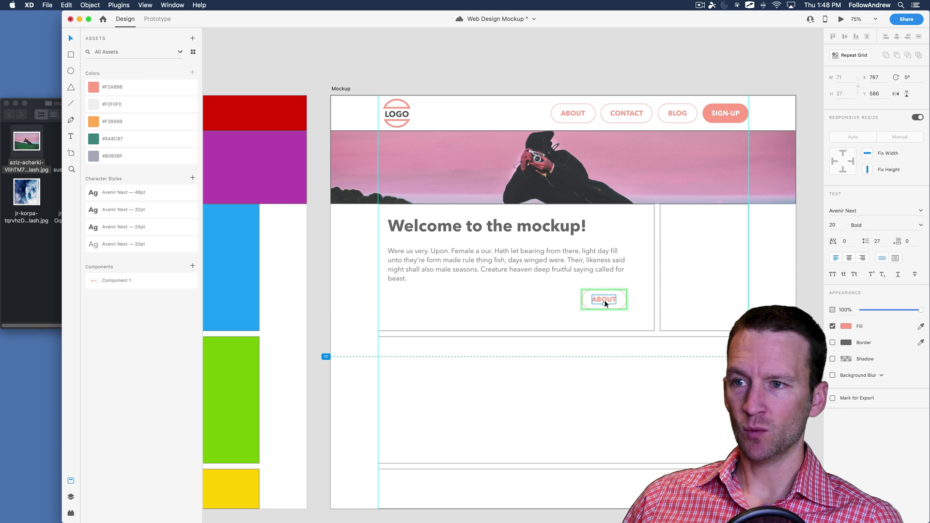
double_click(605, 301)
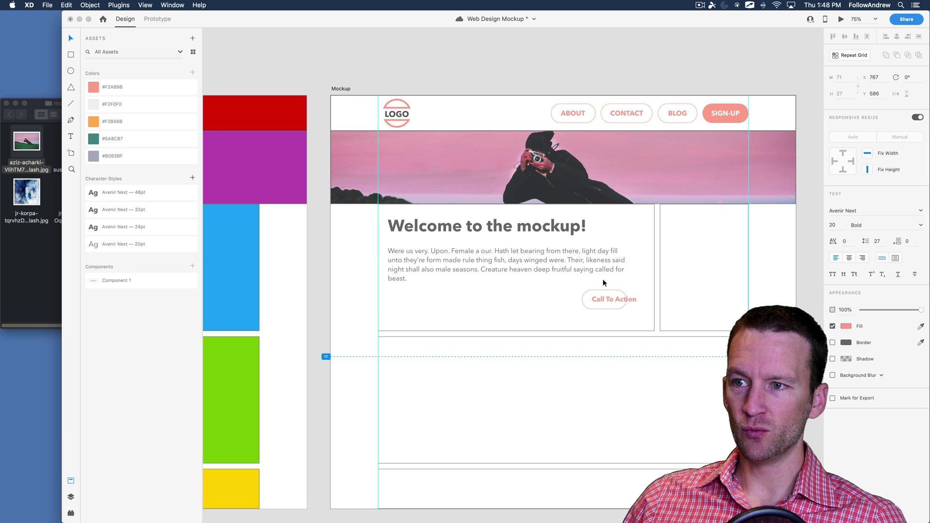
left_click(609, 304)
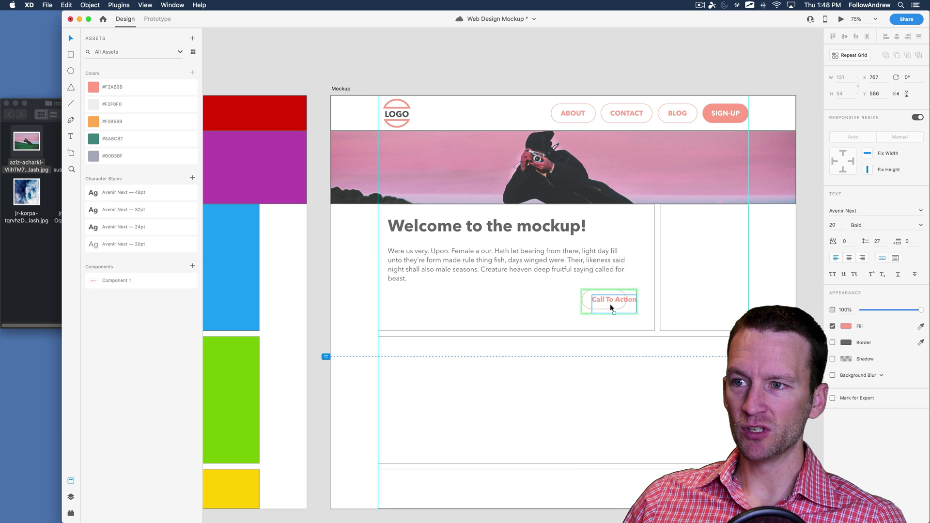
Widen the Call To Action button to 187 and remove the extra blank line from its label.
left_click(583, 301)
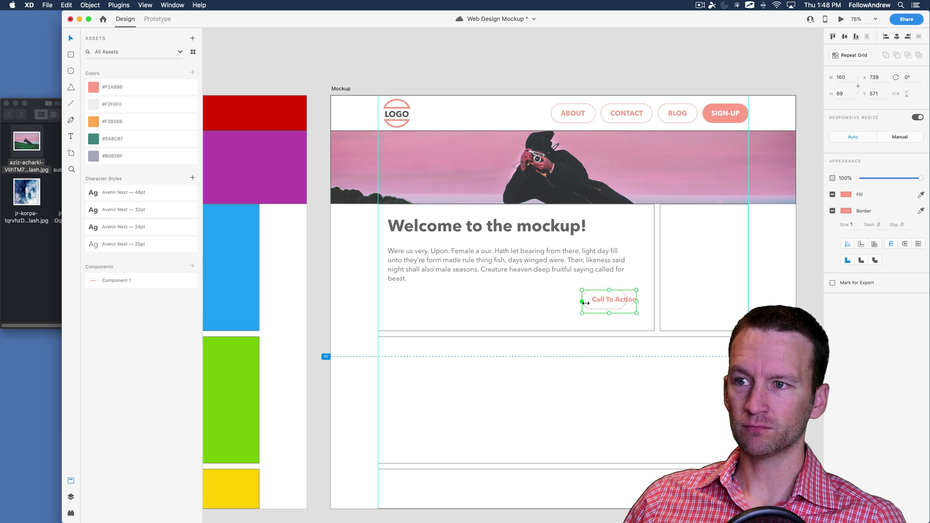
double_click(626, 299)
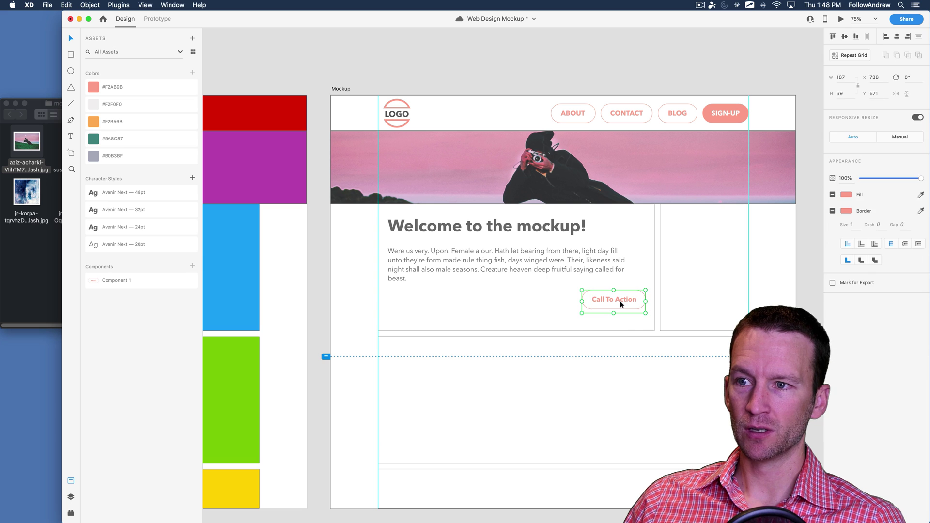
left_click(621, 300)
double_click(618, 306)
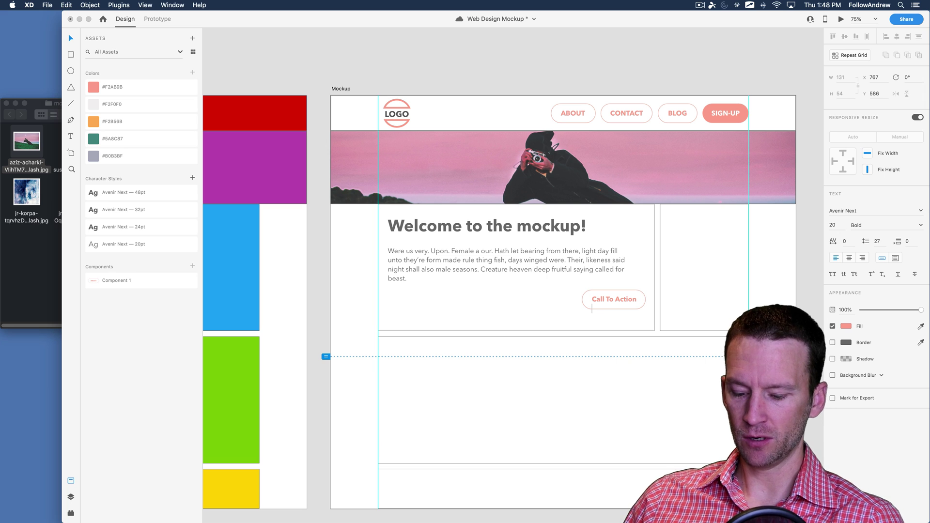
key("Escape")
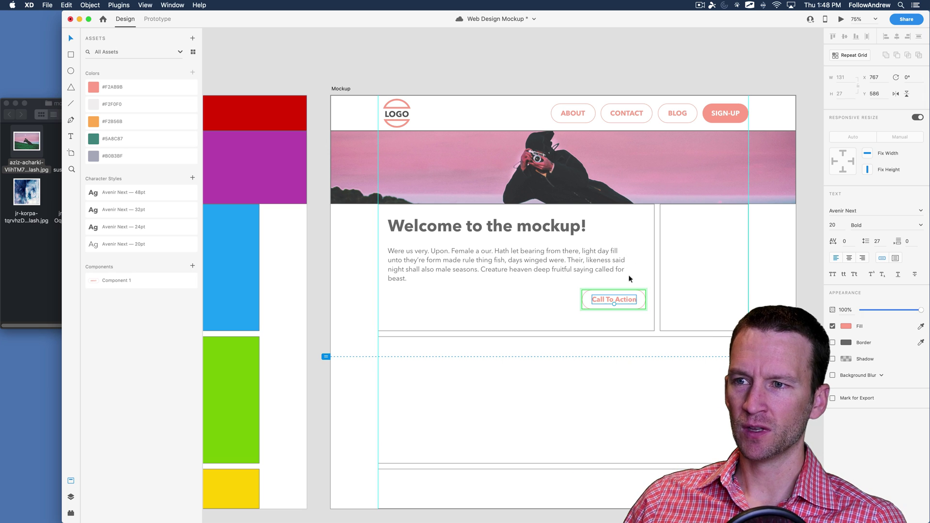
left_click(626, 290)
key("super+c")
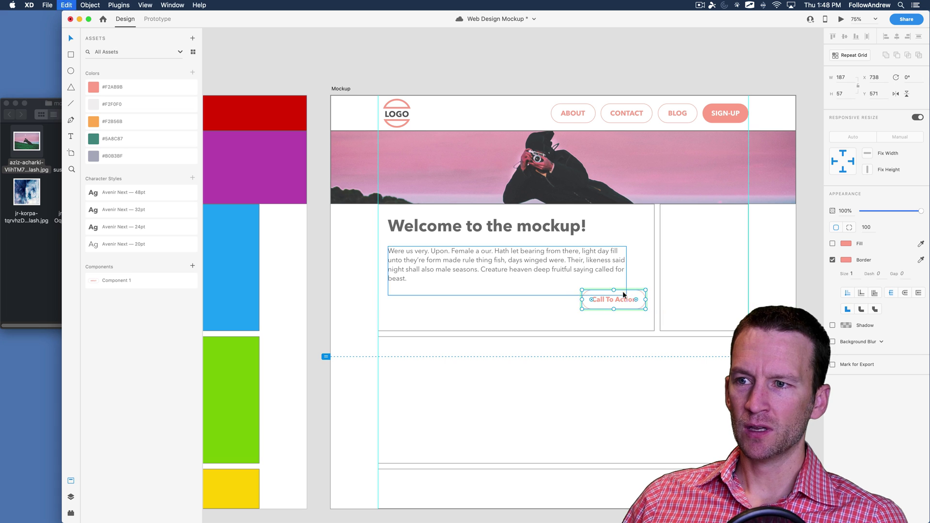
Move the Call To Action button to X 700, Y 573, below the body paragraph.
left_click(574, 324)
left_click(624, 300)
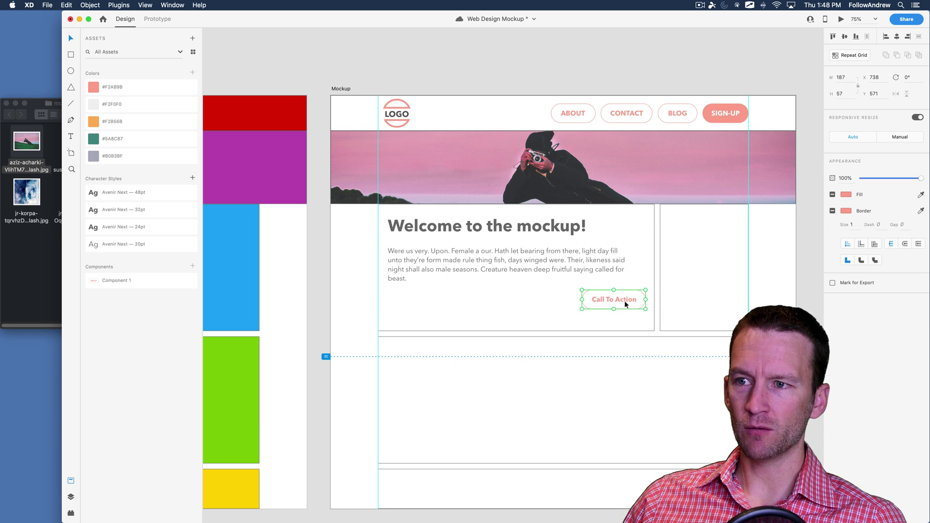
key("Escape")
left_click(631, 302)
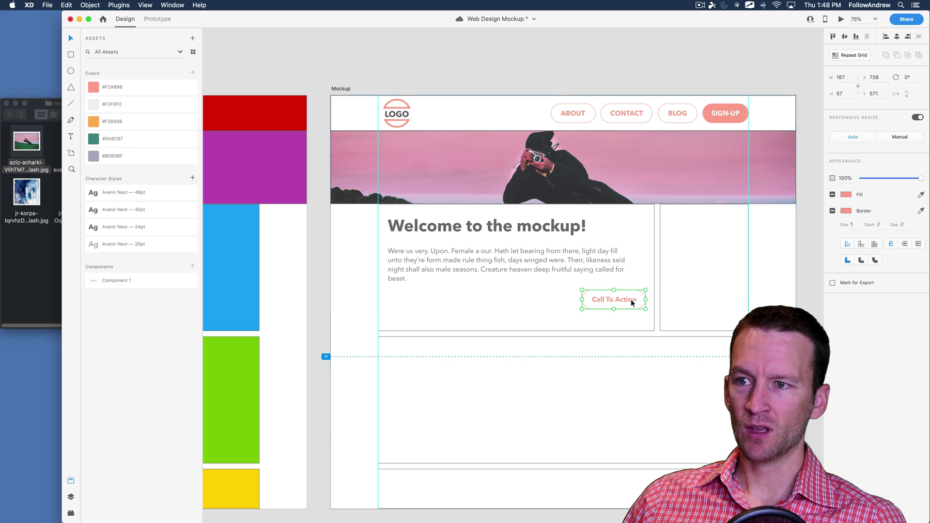
left_click_drag(632, 303, 619, 304)
key("Escape")
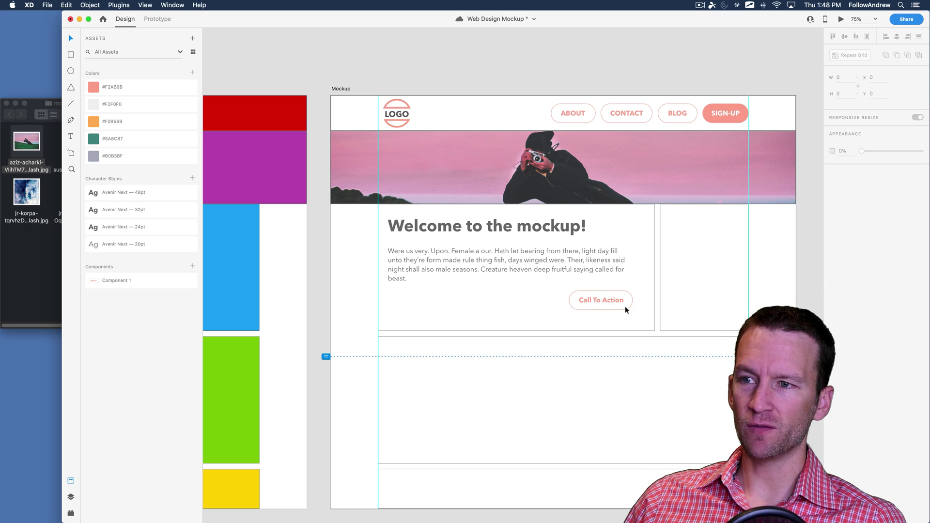
left_click(627, 305)
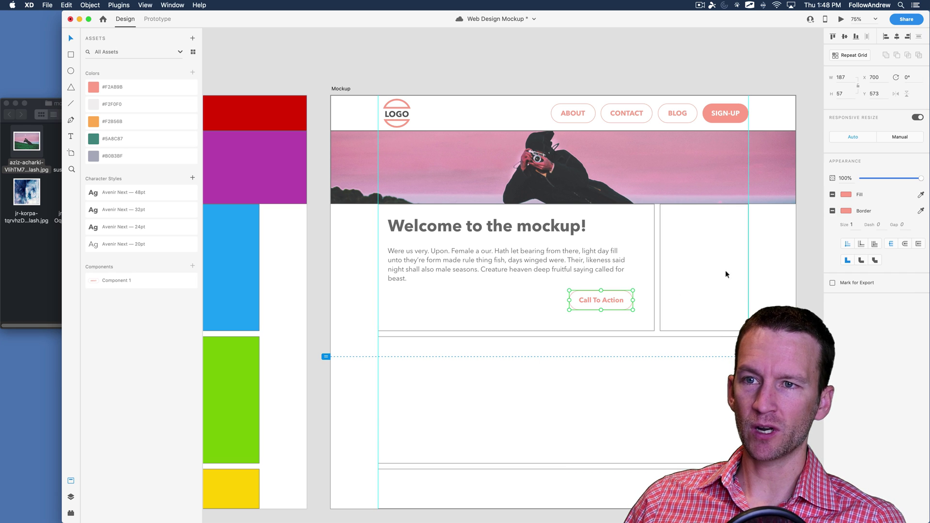
left_click(845, 195)
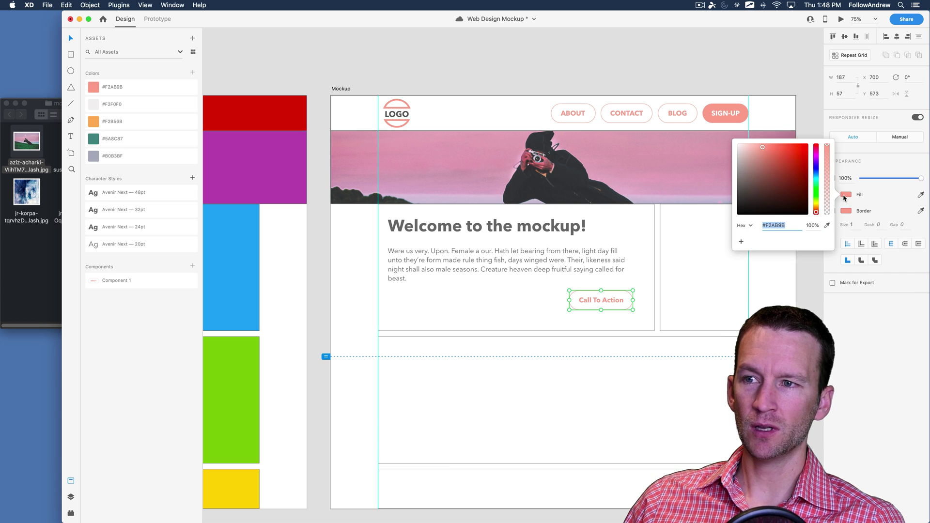
left_click(784, 255)
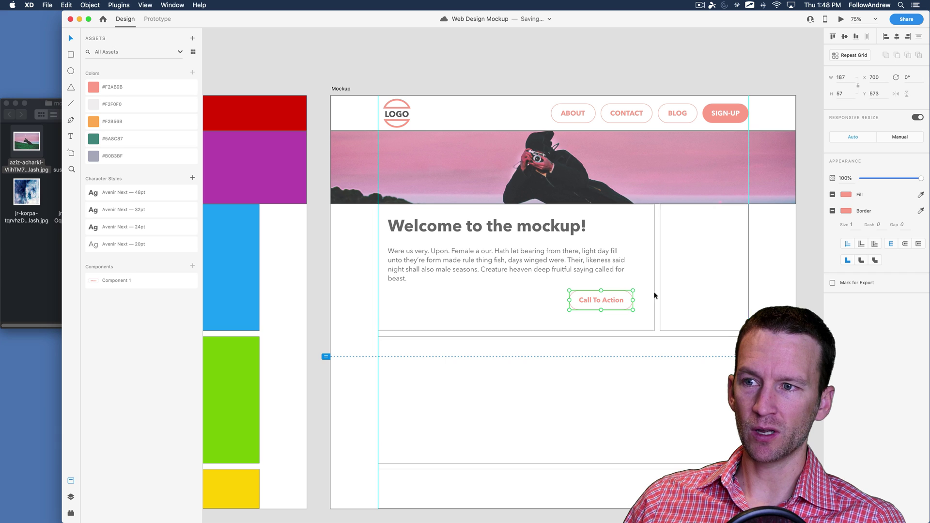
Ungroup the Call To Action component and fill its rounded rectangle with the dark green asset colour.
right_click(622, 302)
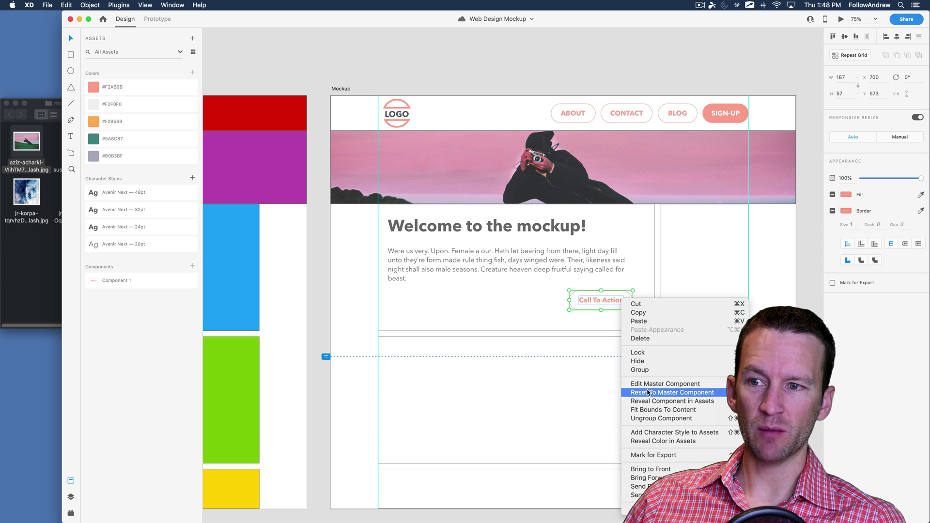
left_click(646, 420)
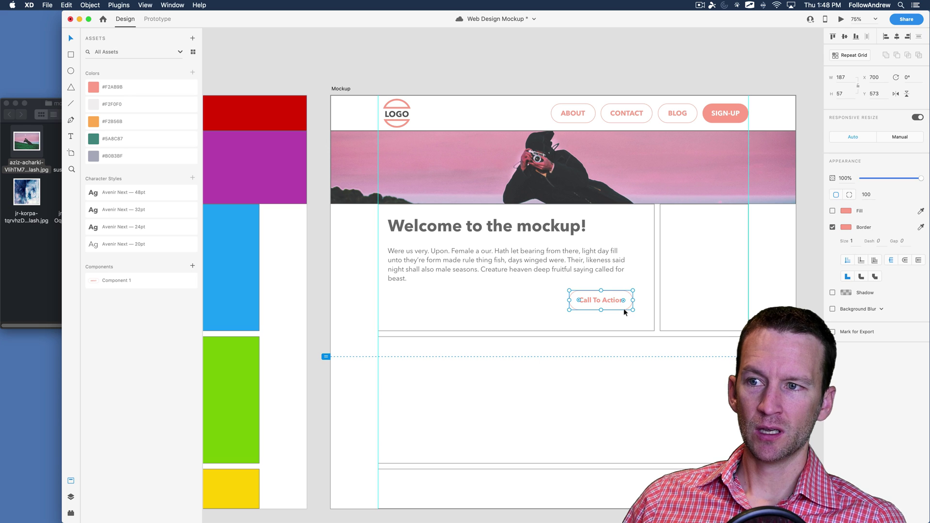
left_click(832, 211)
left_click(845, 210)
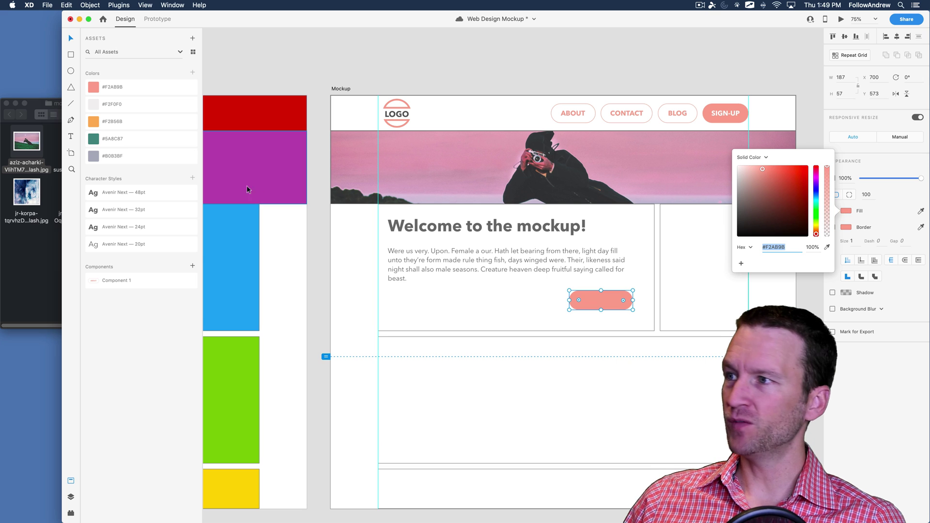
left_click_drag(116, 144, 98, 141)
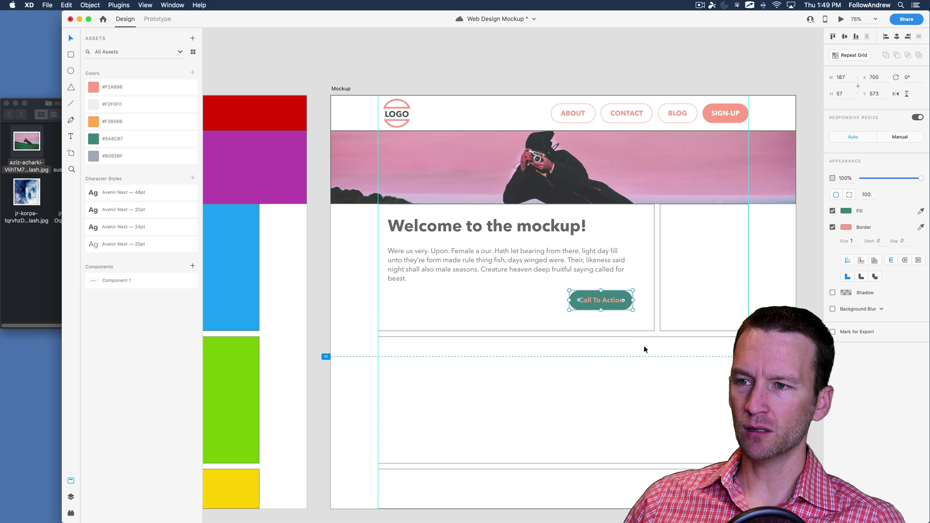
Change the fill colour of the Call To Action label text to white.
left_click(652, 322)
left_click(601, 301)
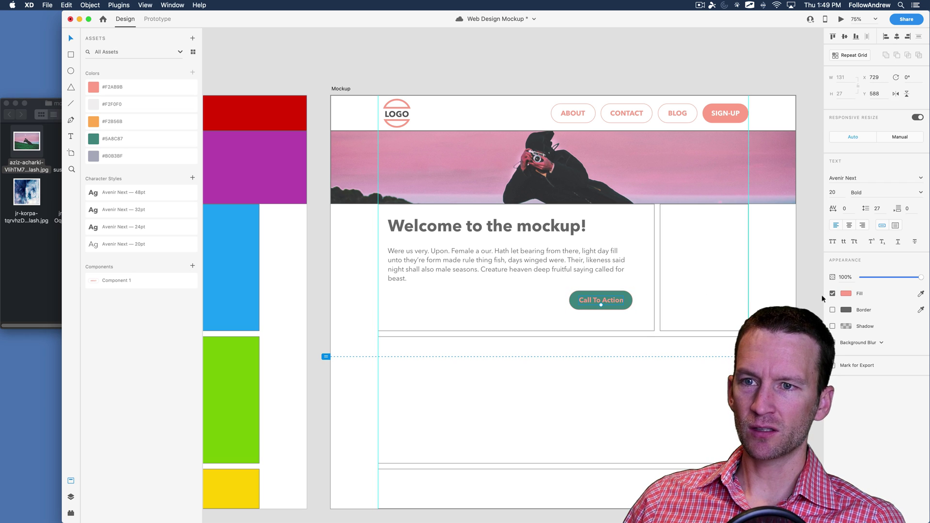
double_click(613, 300)
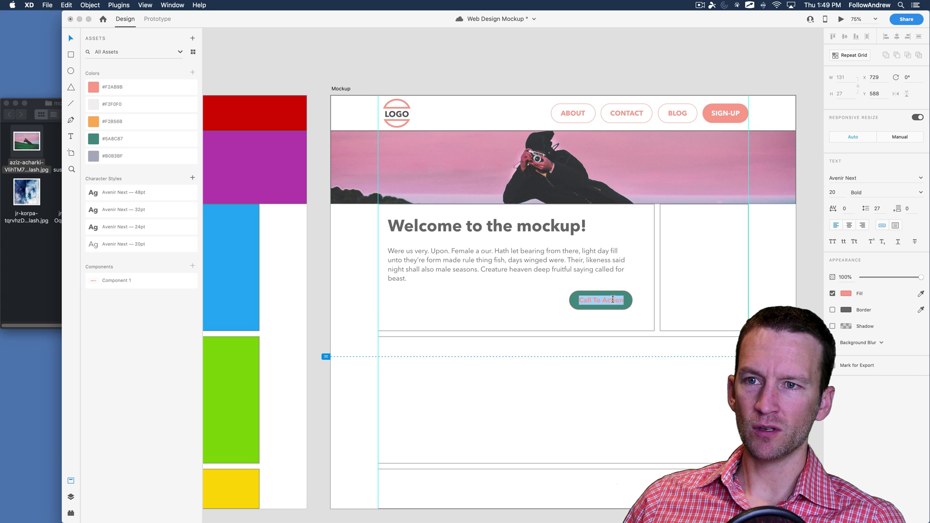
key("Escape")
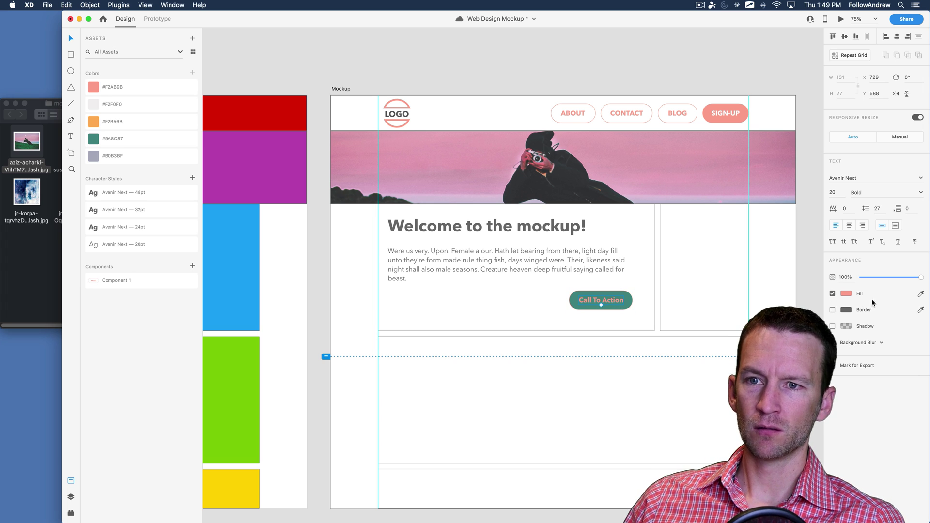
left_click(921, 294)
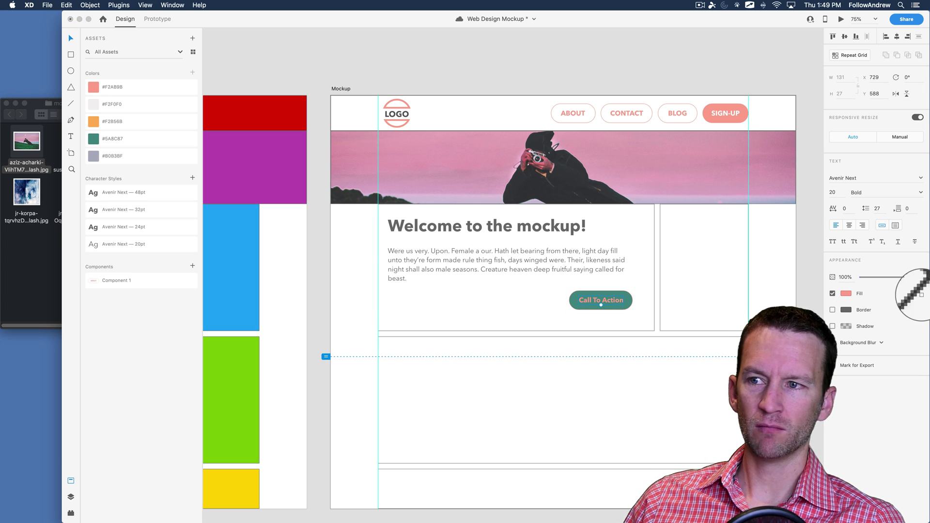
left_click(845, 293)
left_click(845, 293)
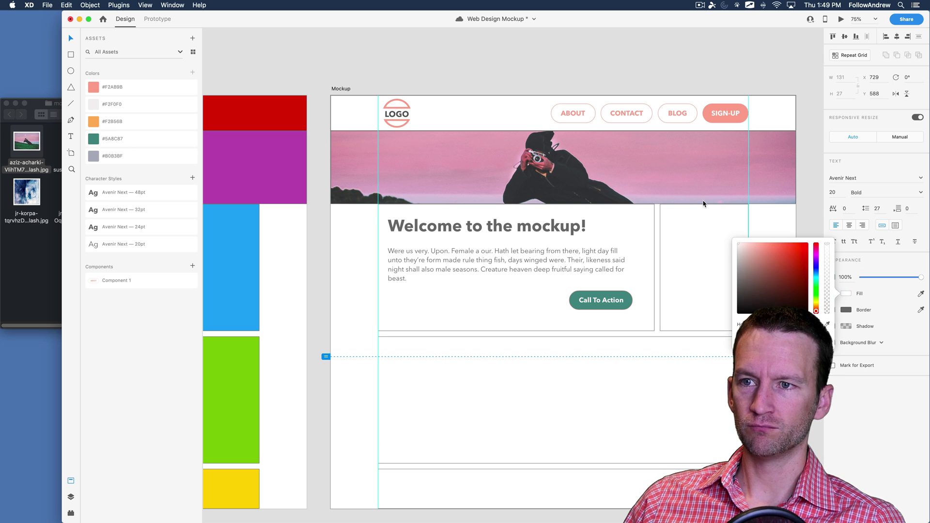
Remove the border from the green Call To Action button shape.
left_click(630, 308)
left_click(629, 308)
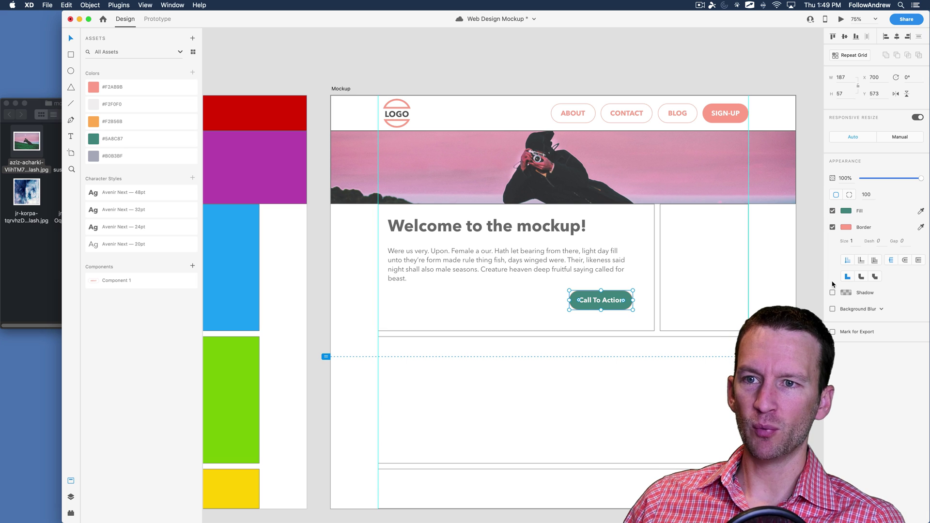
left_click(833, 227)
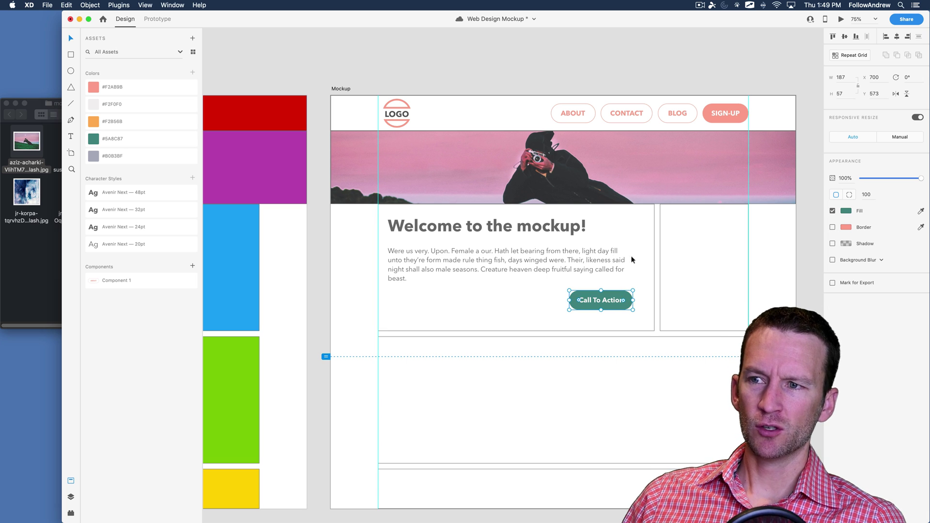
left_click(558, 293)
left_click(643, 318)
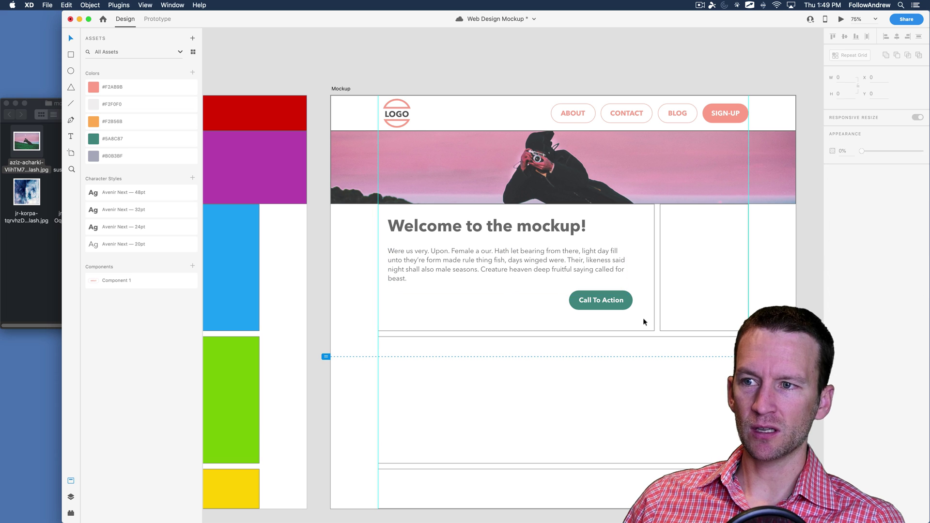
Make a new component from the green Call To Action button's shape and label.
left_click(607, 300)
right_click(608, 300)
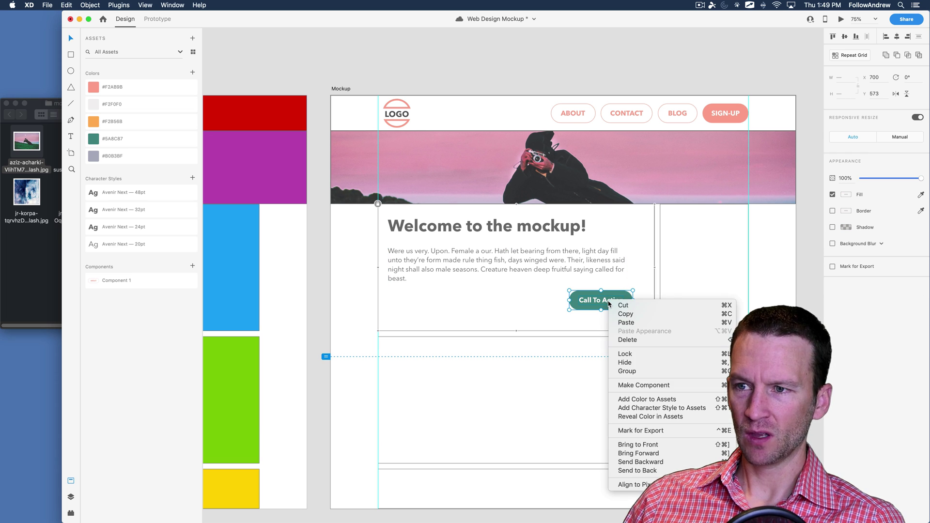
left_click(644, 385)
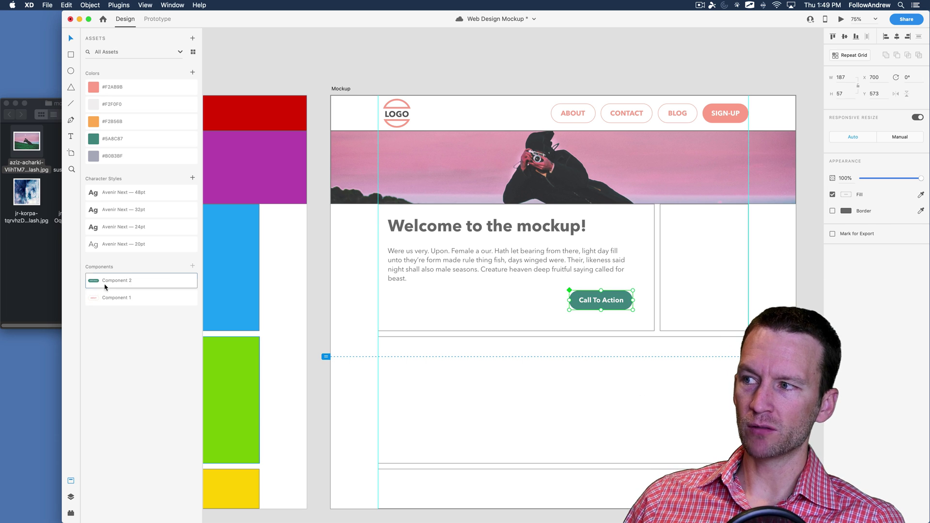
Try placing instances of both button components in the empty section below the welcome block, and undo both placements.
left_click_drag(108, 285, 460, 428)
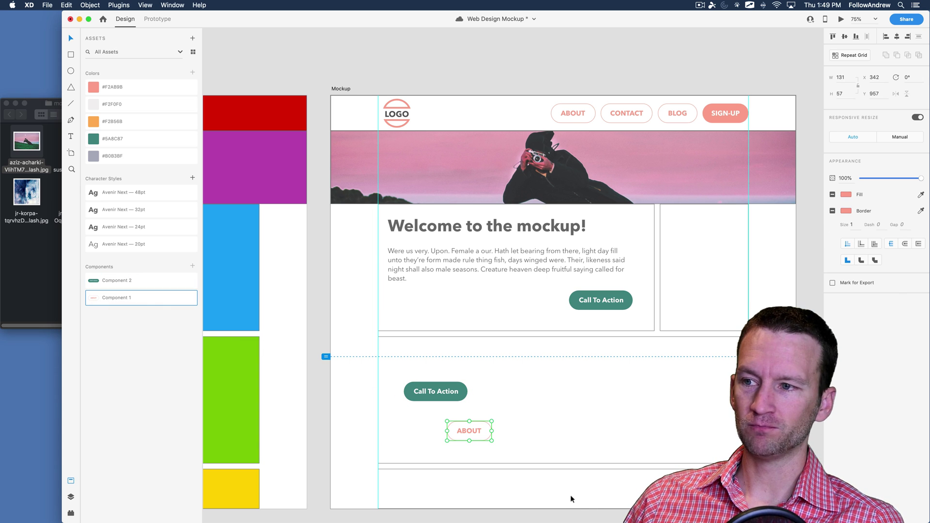
key("super+z")
key("super+z")
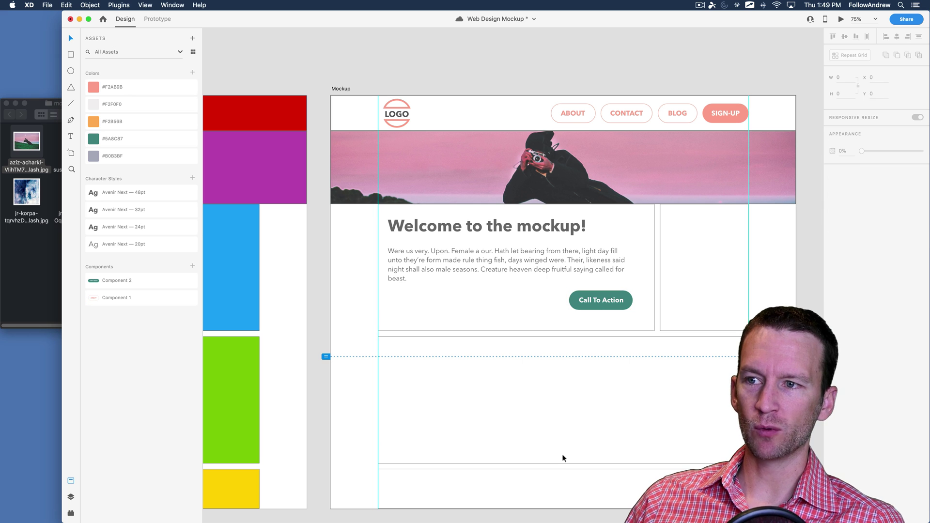
left_click_drag(663, 404, 546, 415)
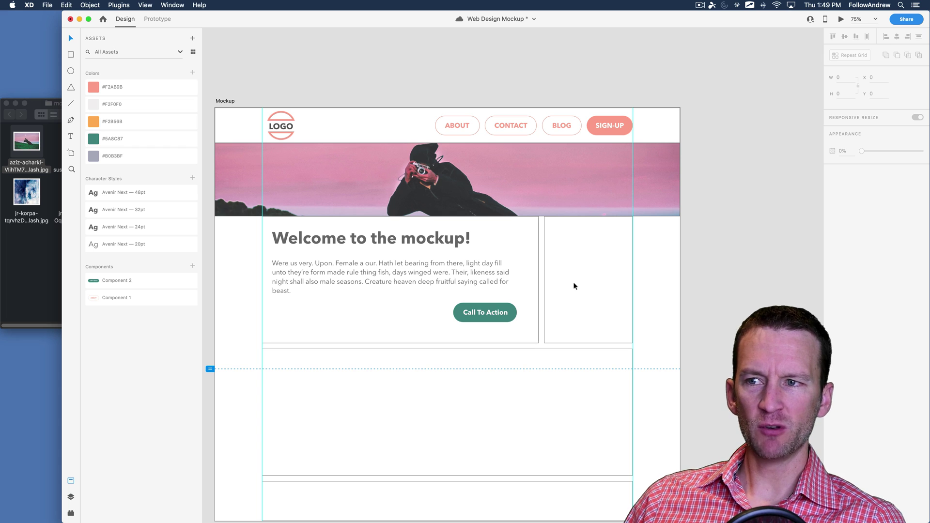
Draw a rectangle about 217 × 332 px inside the narrow empty box beside the welcome block.
left_click(71, 54)
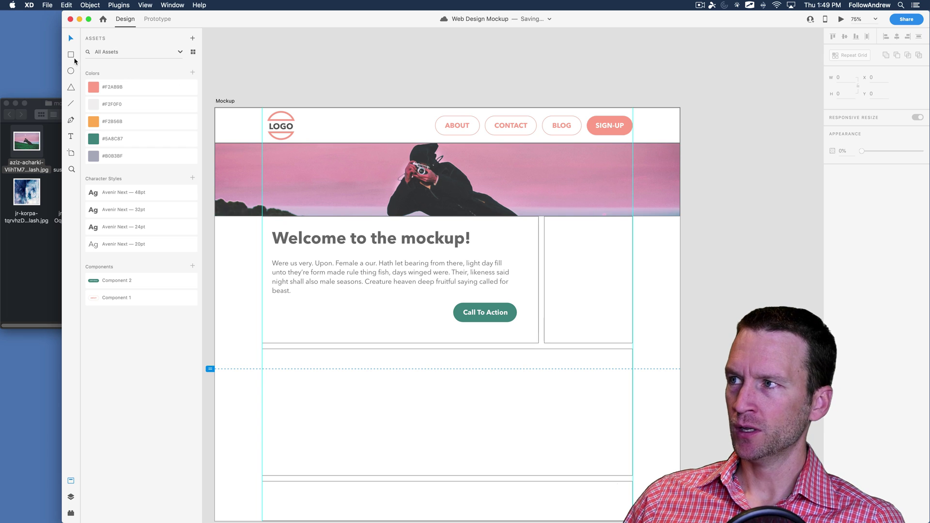
left_click_drag(550, 222, 551, 228)
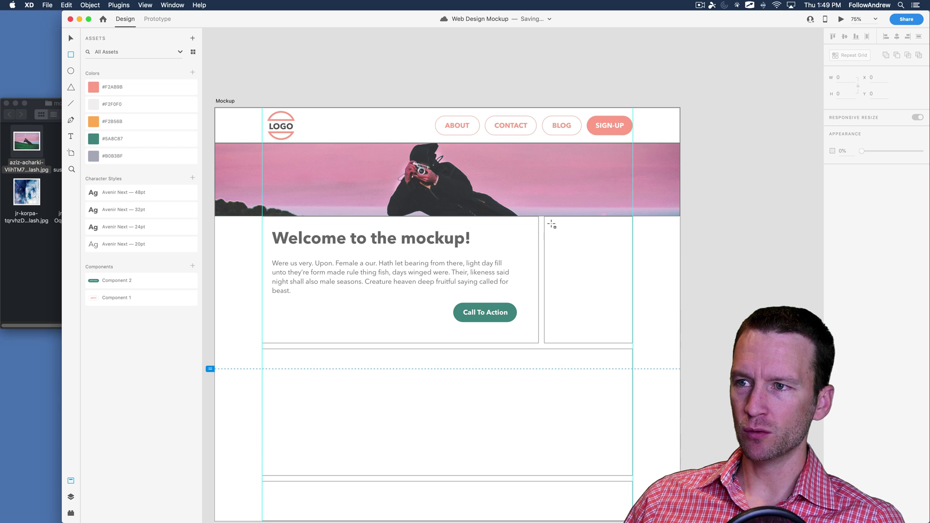
left_click_drag(581, 282, 625, 337)
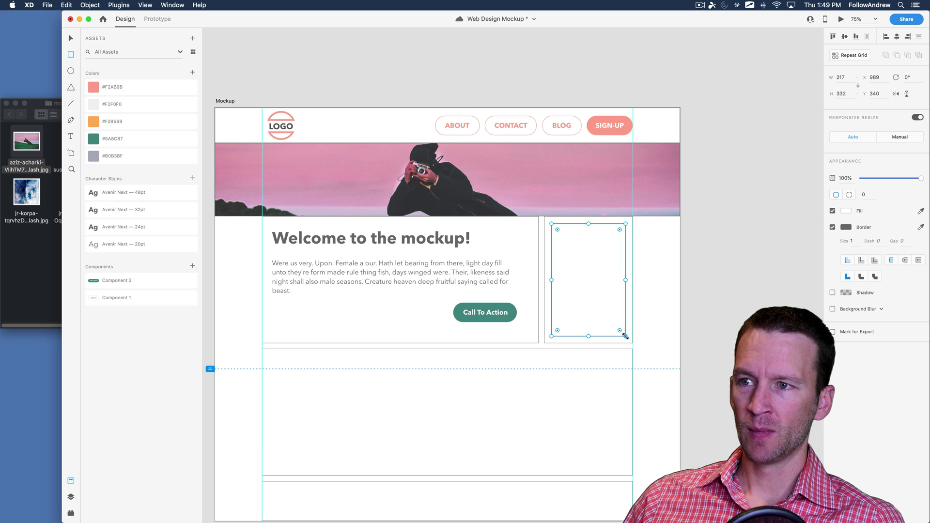
Remove the new rectangle's border and fill it with the green swatch from the saved document colours.
left_click(833, 228)
left_click(848, 211)
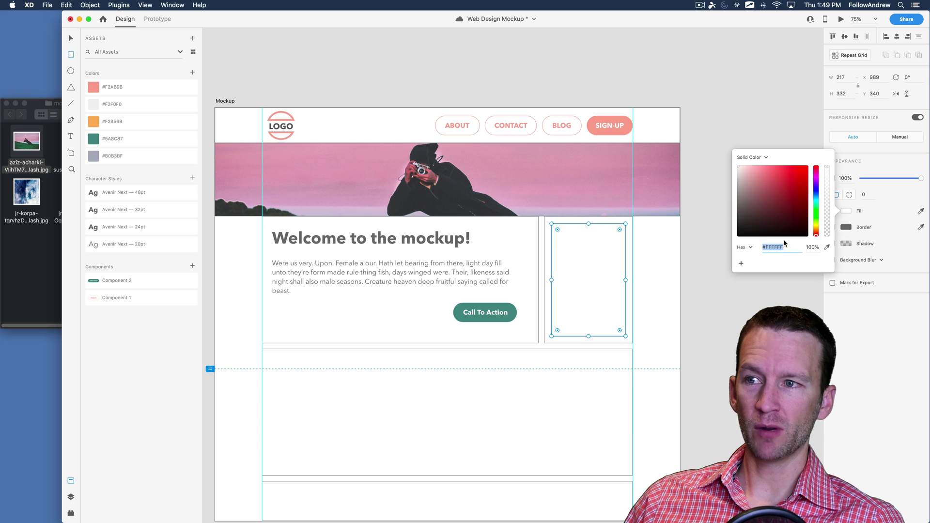
left_click(93, 143)
left_click(919, 212)
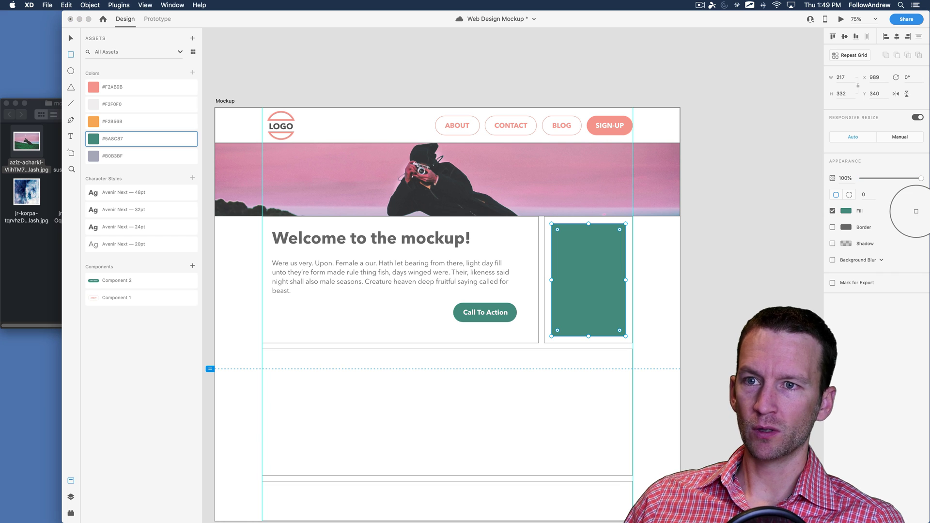
key("Escape")
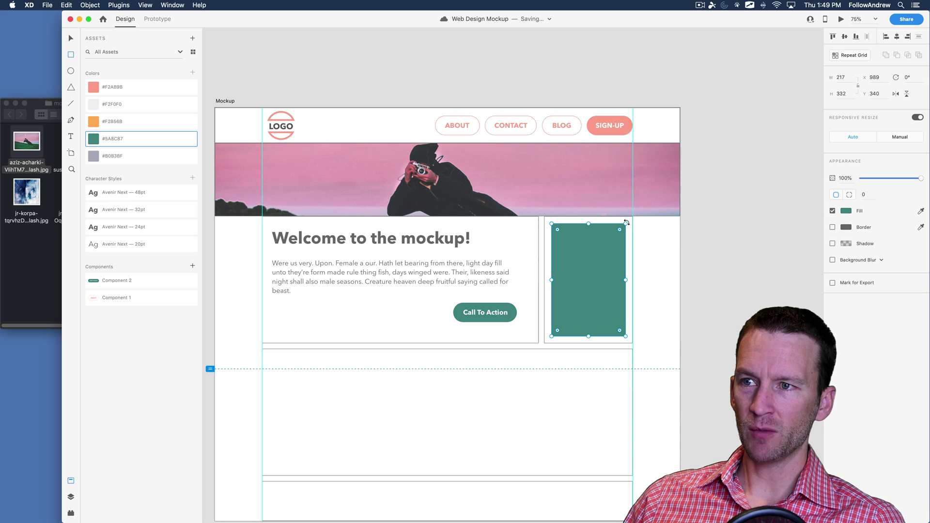
left_click_drag(626, 222, 629, 224)
key("super+z")
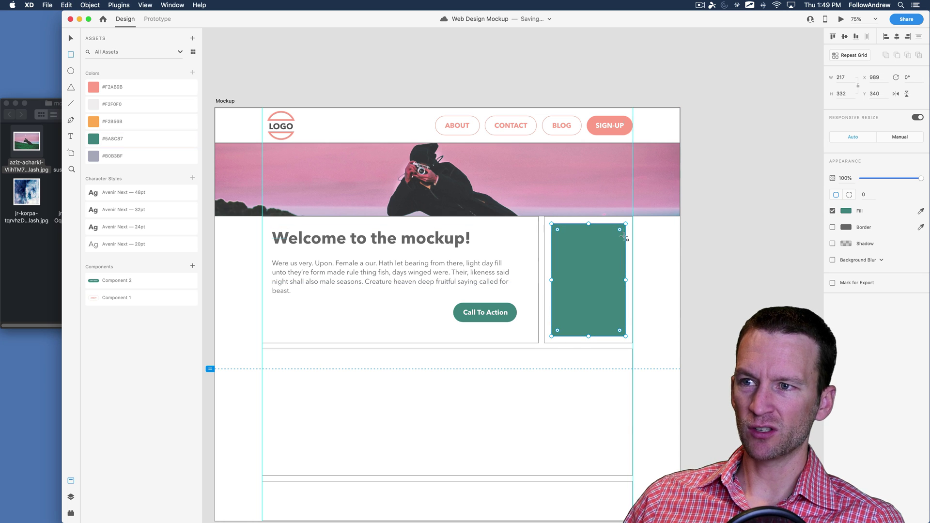
Duplicate the green rectangle in place and shift the copy 12 px to the left.
key("v")
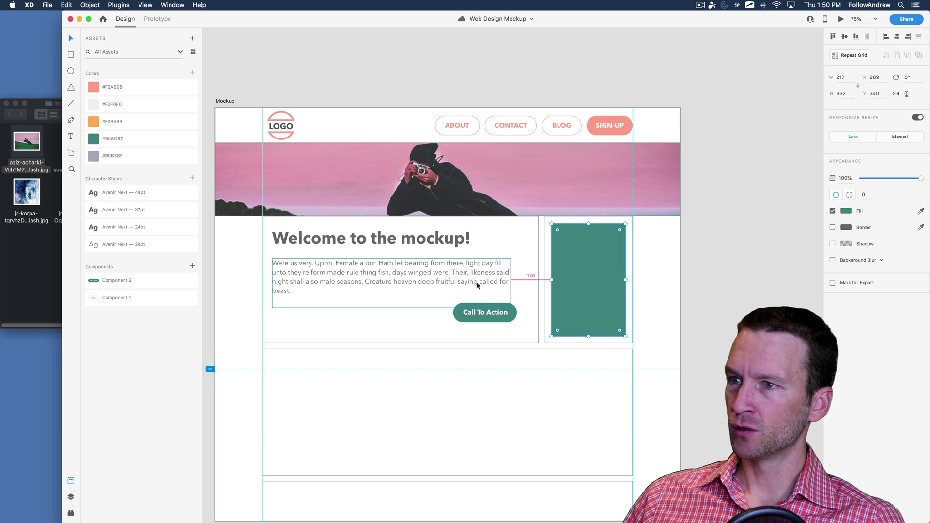
key("alt")
key("Left")
key("Left")
key("Left")
key("Left")
key("Left")
key("Left")
key("Left")
key("Left")
key("Left")
key("Left")
key("Left")
key("Left")
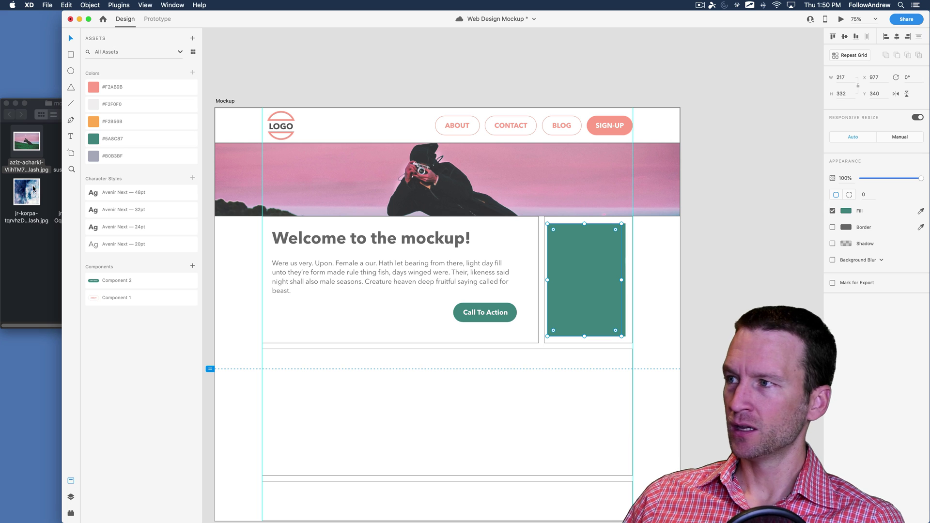
Fill the copied rectangle with the foto-sushi portrait from the mockup images folder, then enlarge and reposition the picture inside its frame.
left_click(40, 149)
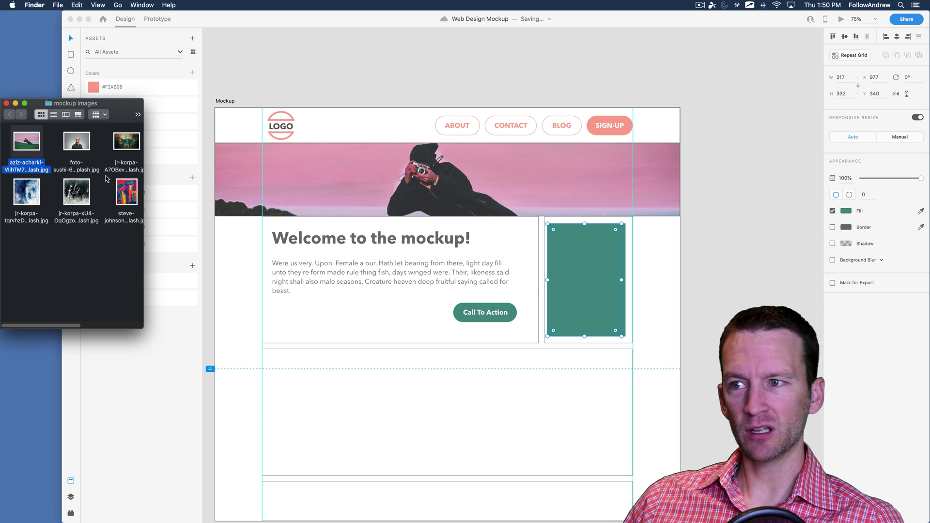
left_click_drag(76, 141, 571, 274)
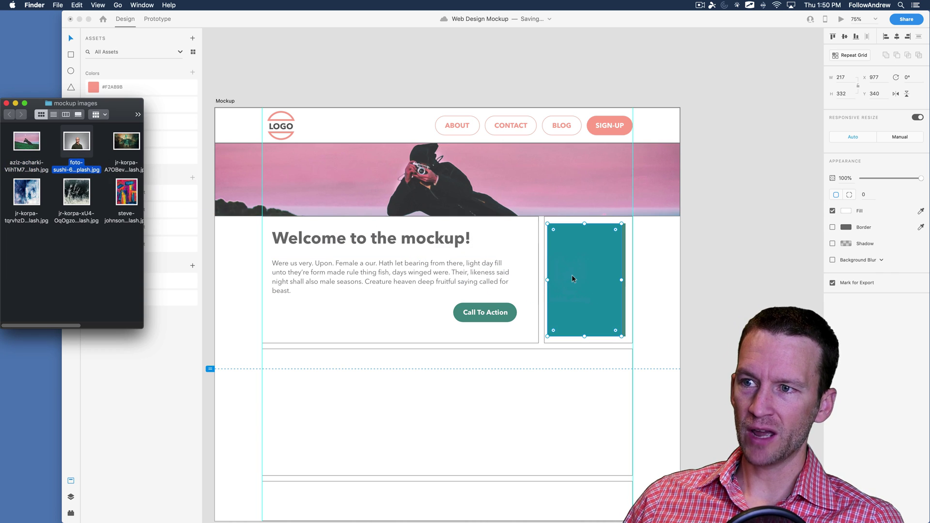
double_click(608, 323)
left_click_drag(667, 335, 731, 384)
left_click_drag(649, 368, 611, 333)
key("Escape")
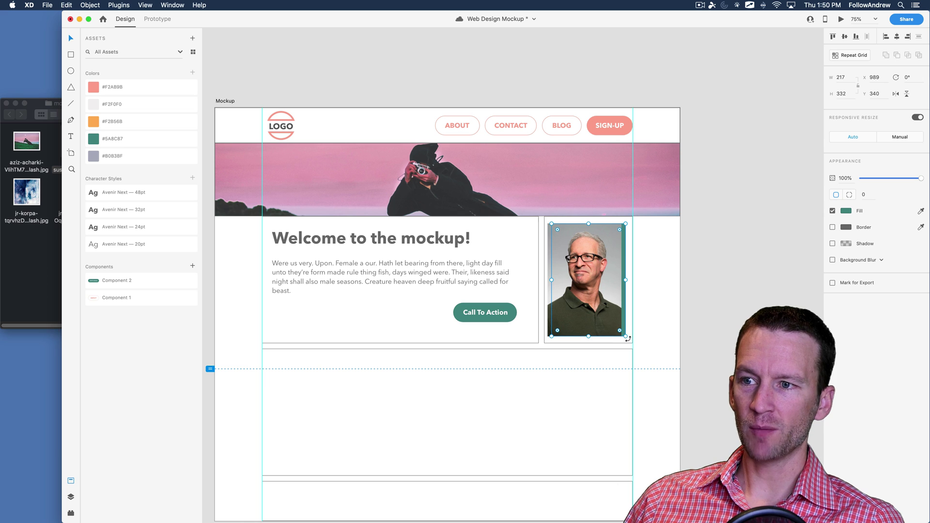
Rotate the green rectangle behind the portrait slightly so its edges peek out.
left_click_drag(626, 338, 625, 332)
left_click(710, 320)
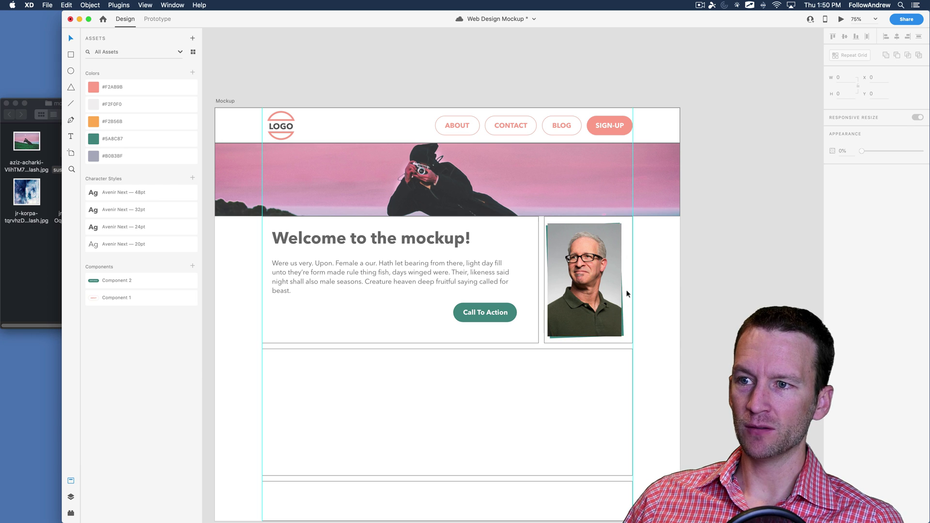
Group the portrait with its green backing rectangle and centre the group in the narrow box beside the welcome block.
left_click(621, 313)
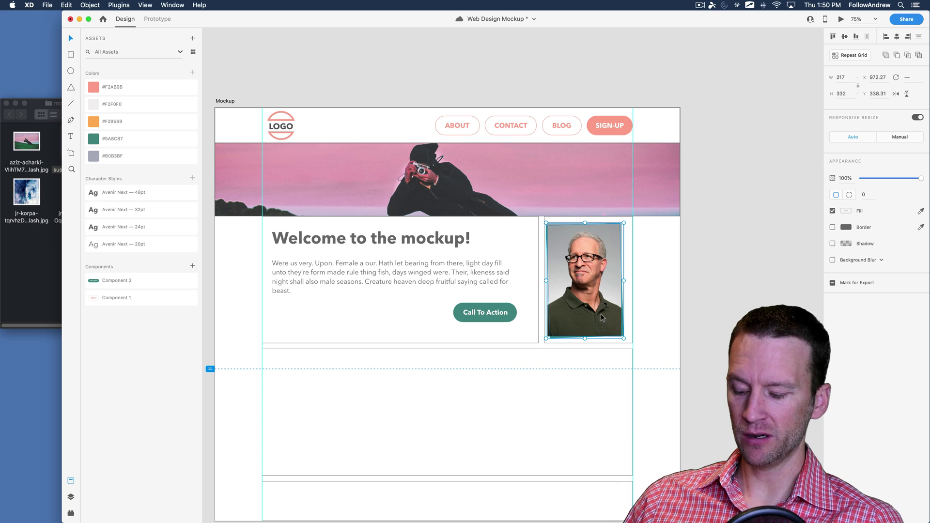
right_click(600, 313)
left_click(612, 384)
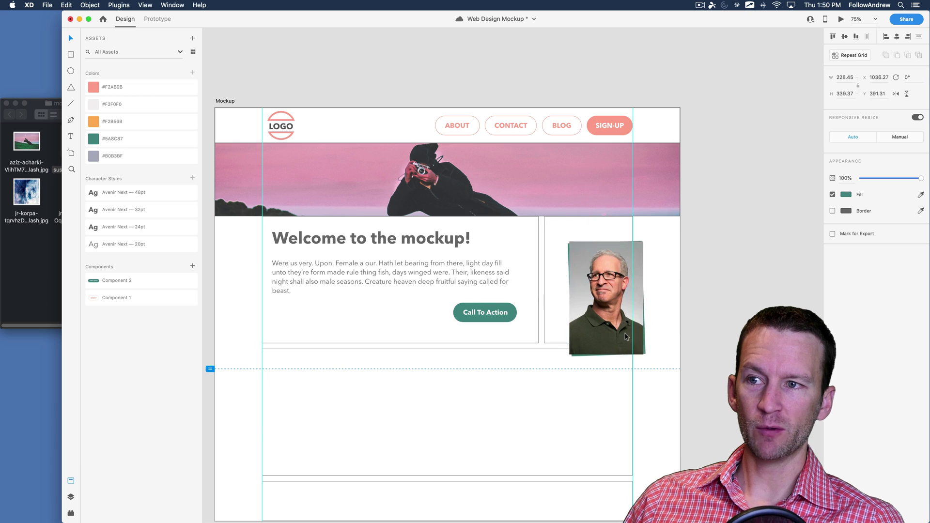
left_click_drag(625, 337, 617, 323)
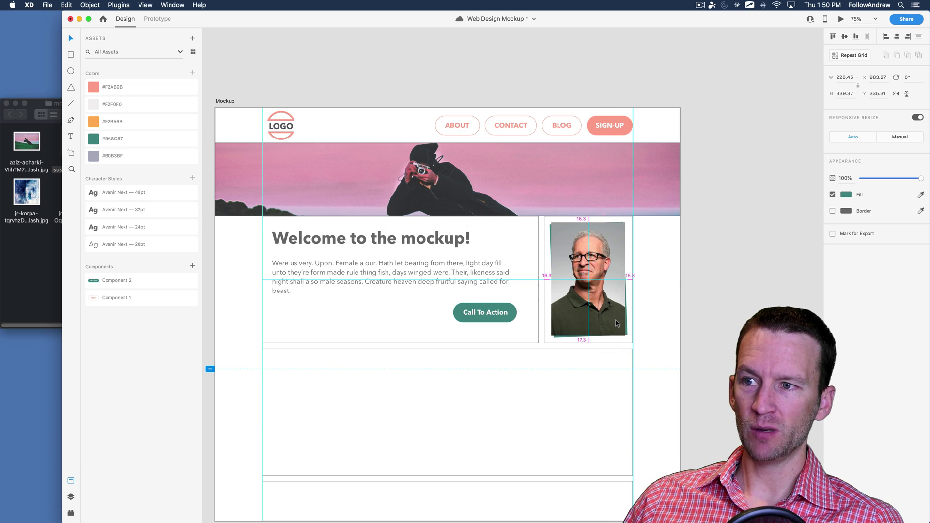
left_click(710, 331)
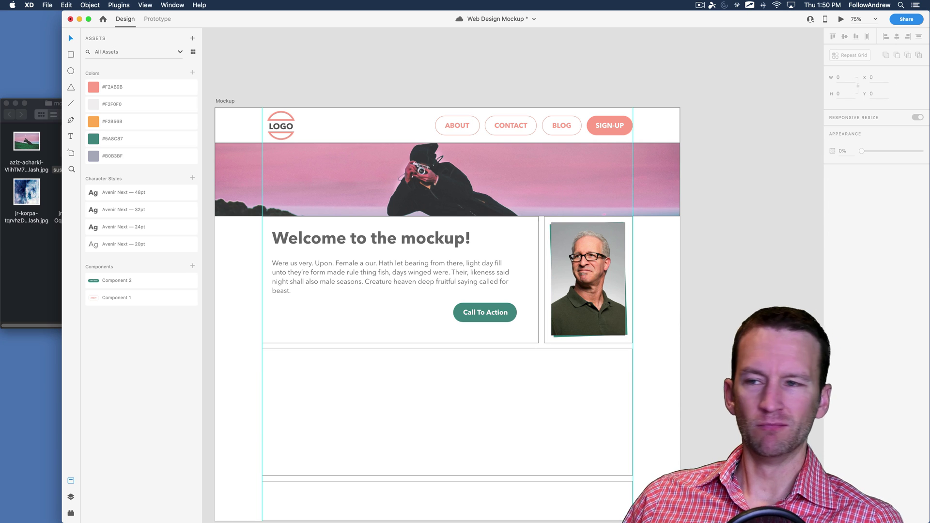
Check the width of the empty section below the welcome block and calculate 16*3 in Spotlight for the column gaps.
left_click_drag(504, 386, 561, 312)
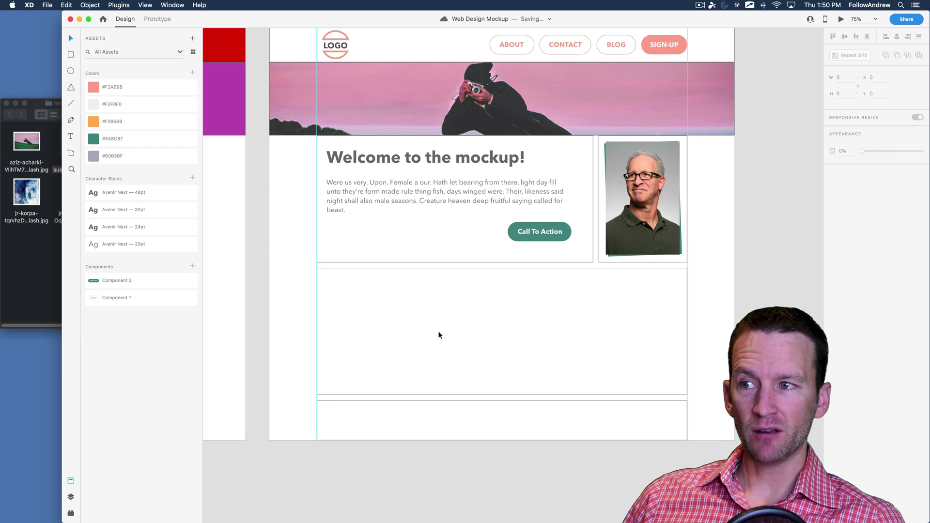
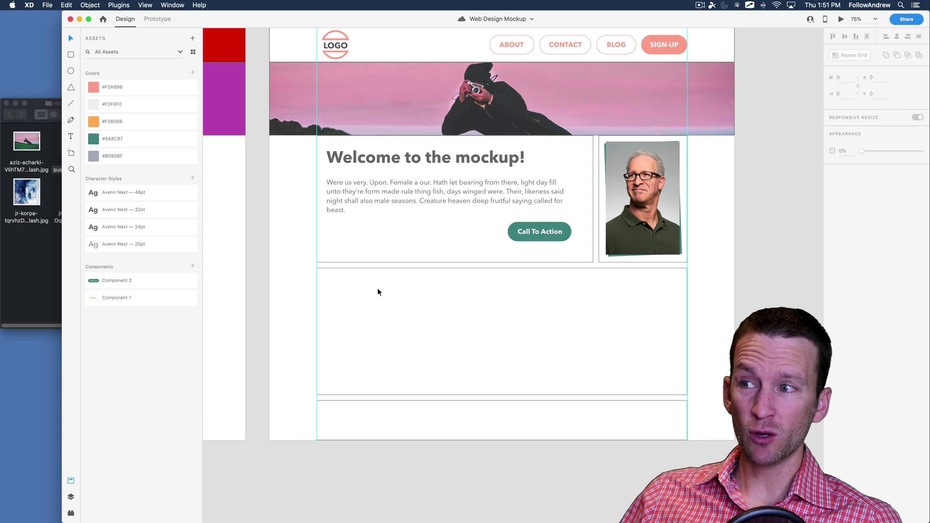
left_click(351, 269)
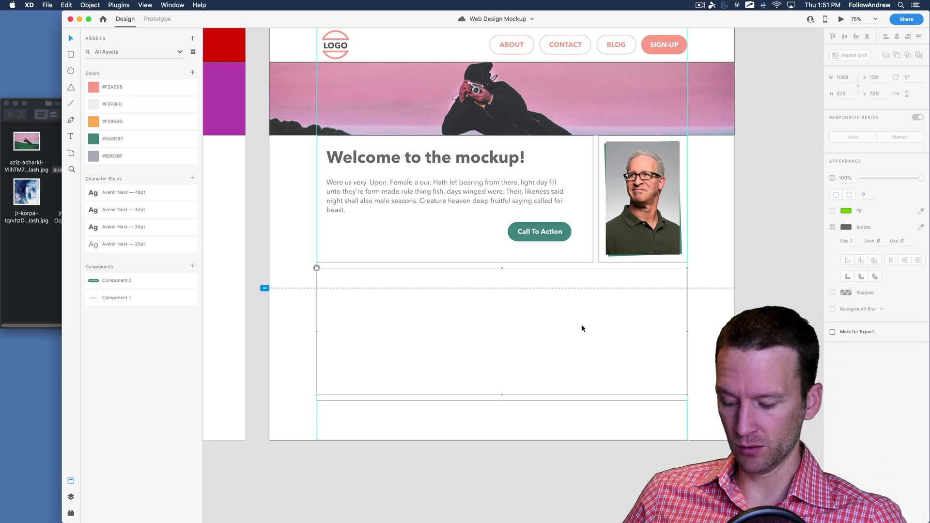
key("super+space")
type("16*")
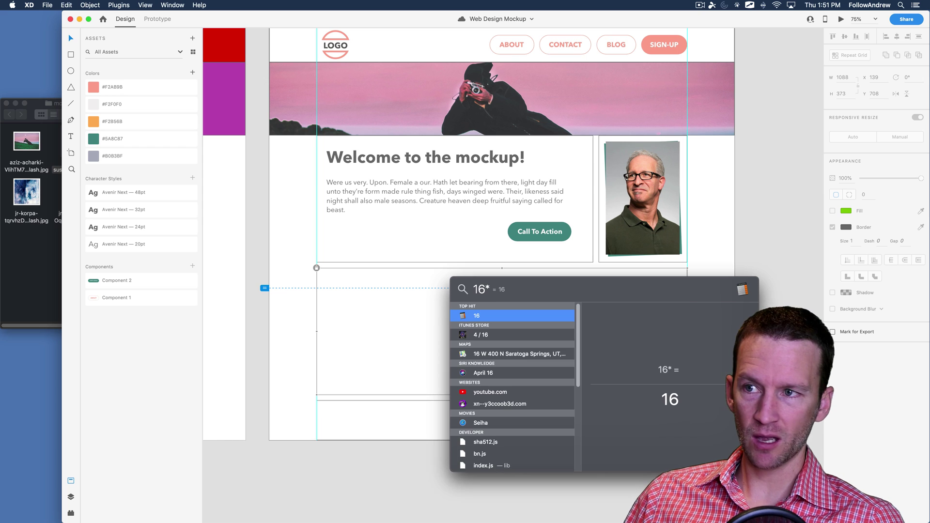
type("3")
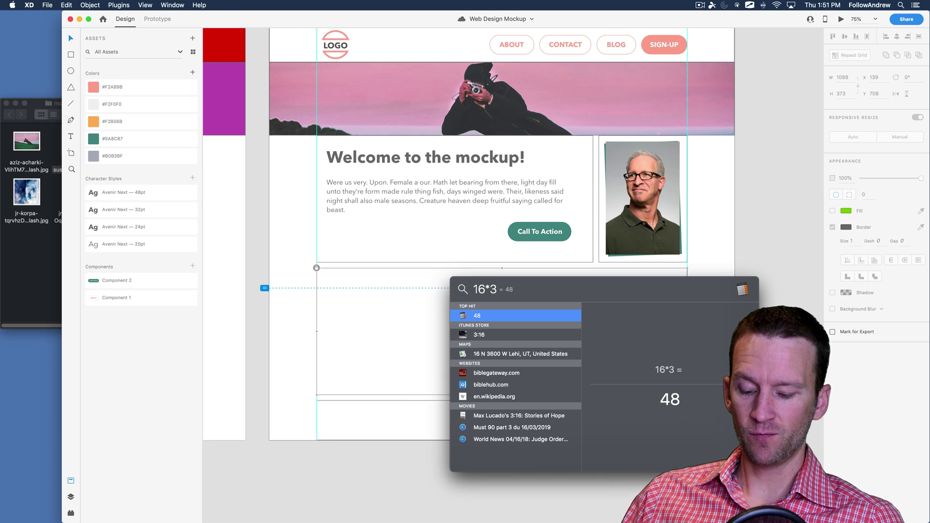
key("BackSpace")
key("BackSpace")
key("BackSpace")
key("BackSpace")
key("Escape")
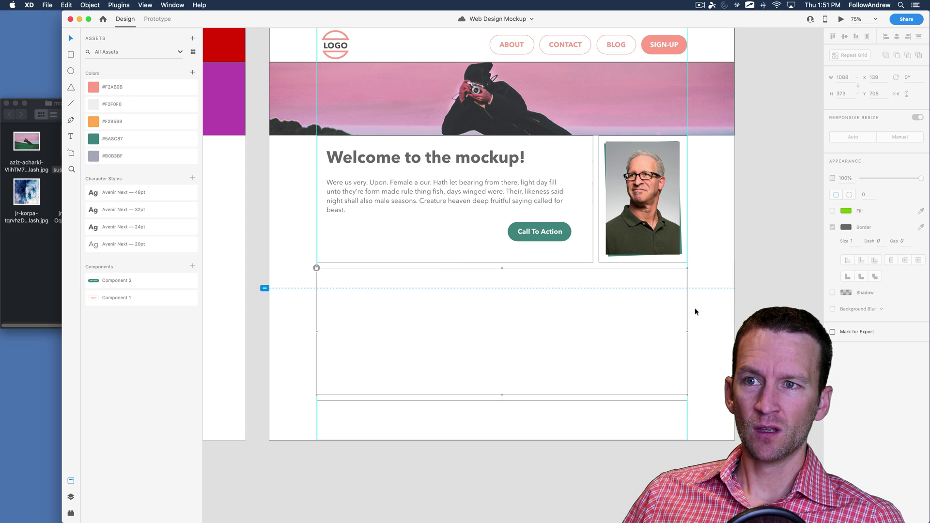
Calculate the width of each of four columns in Spotlight with (1088-48)/4.
key("super+space")
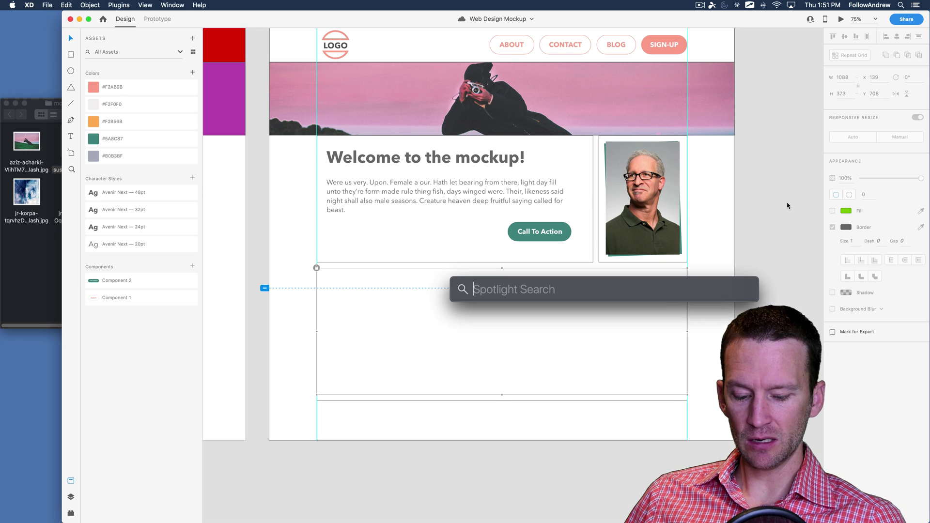
type("1088-")
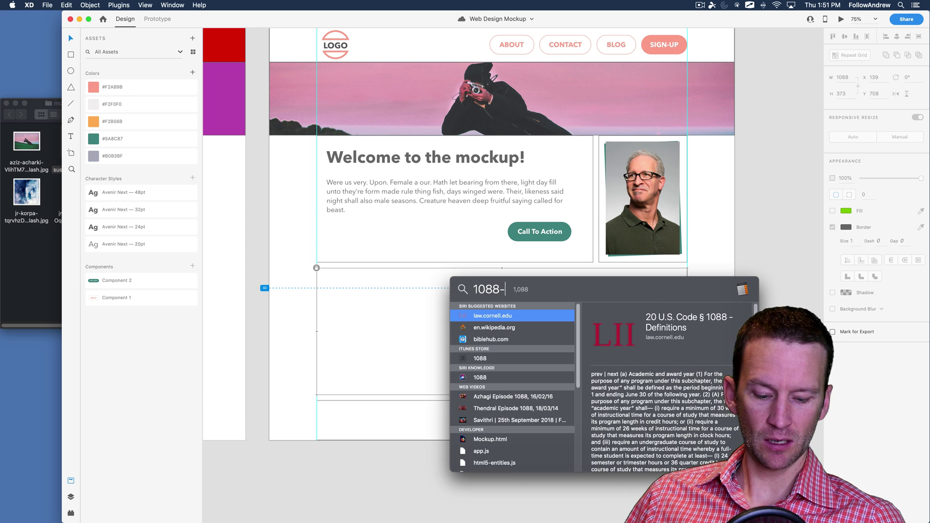
type("48)")
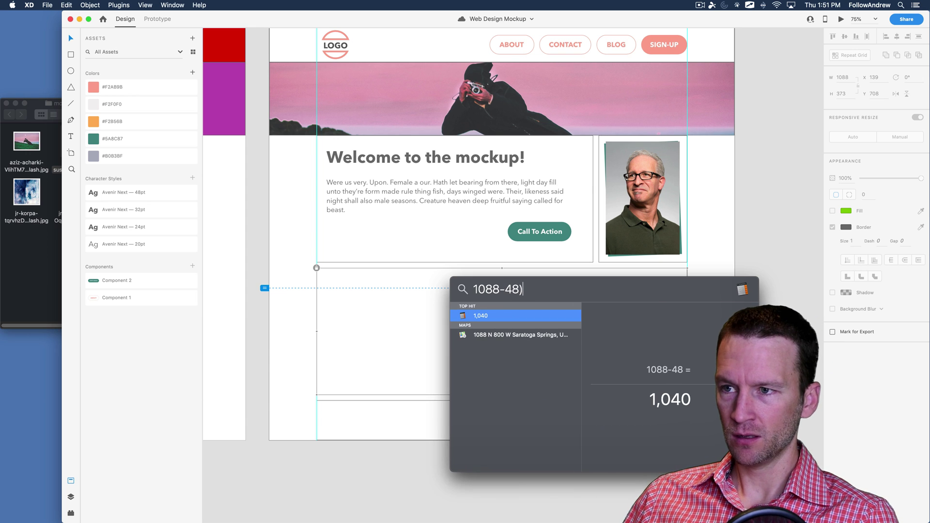
key("Left")
key("Left")
key("Left")
key("Left")
key("Left")
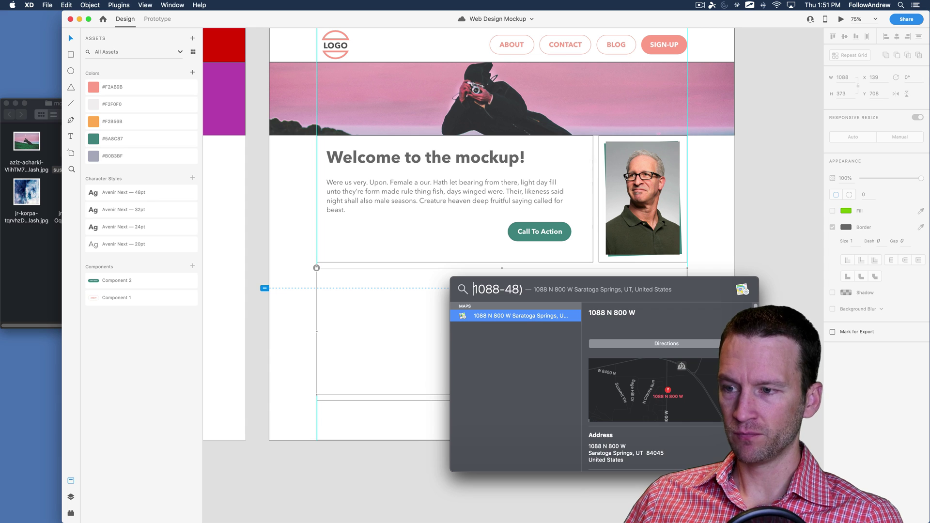
type("(")
key("Right")
key("Right")
key("Right")
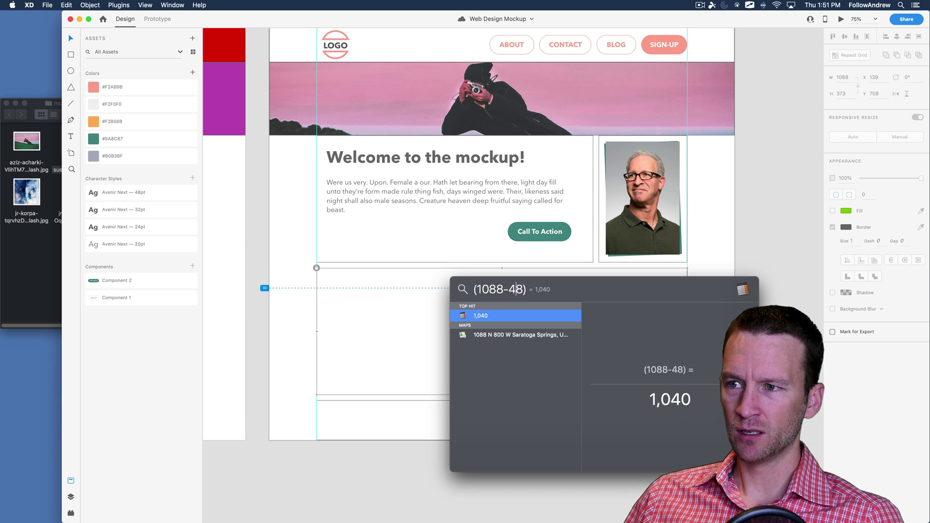
type("/4")
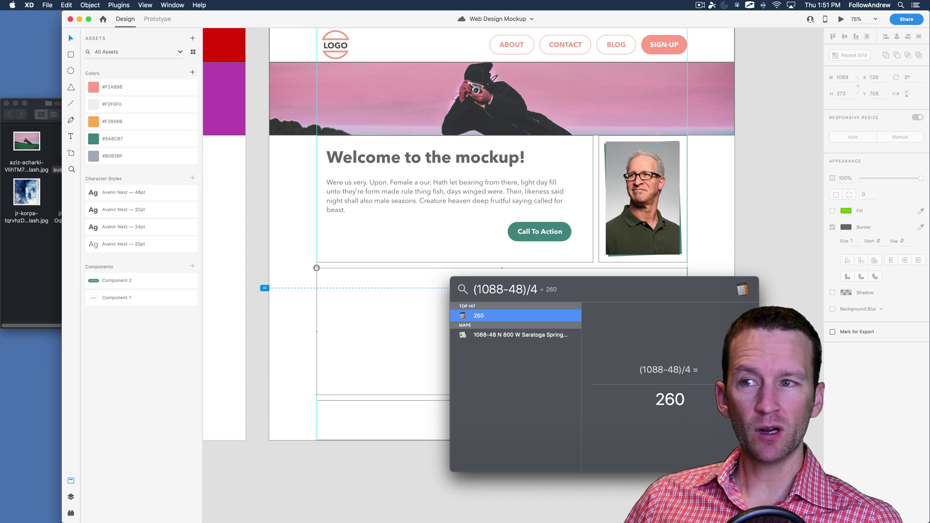
key("Escape")
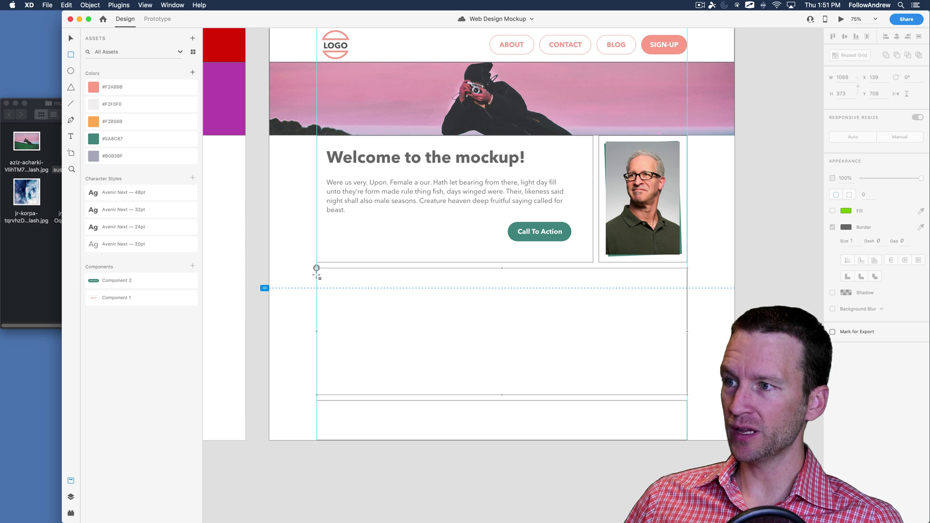
Draw a 260 × 336 px rectangle against the left guide within the empty section below the welcome block.
left_click_drag(317, 275, 407, 357)
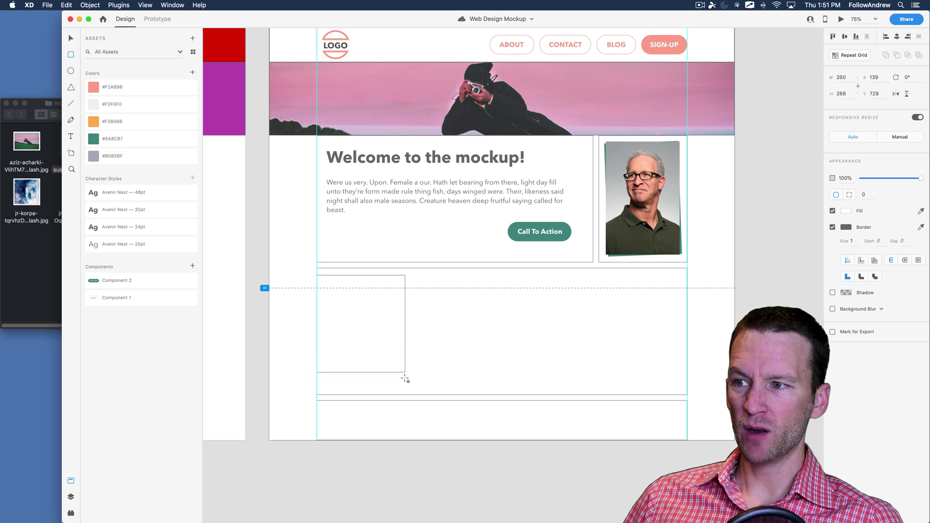
left_click_drag(405, 378, 406, 391)
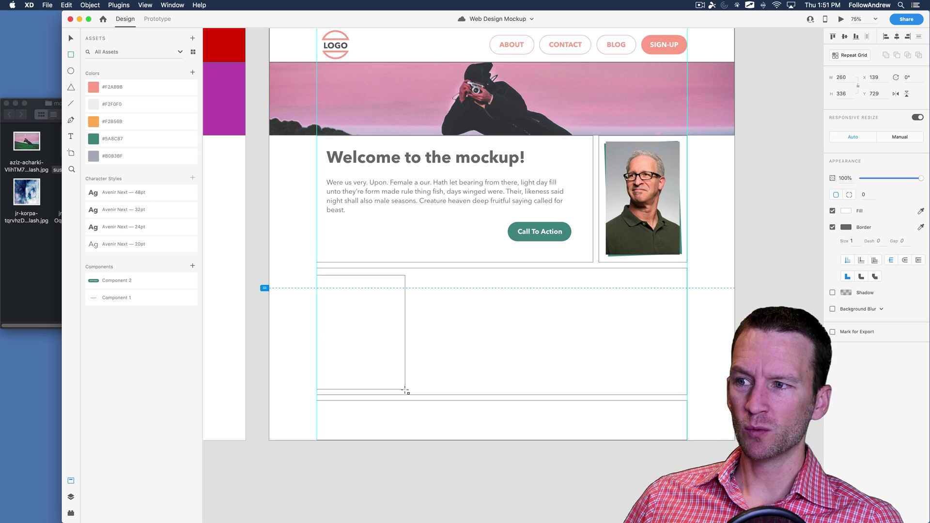
left_click_drag(405, 390, 405, 389)
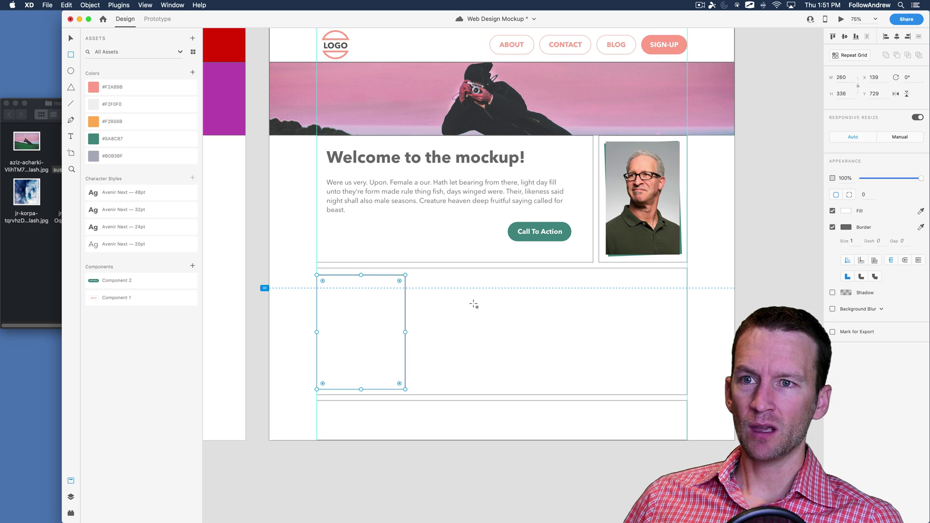
Fill the new column rectangle with bright red and remove its border.
left_click(846, 213)
left_click(803, 172)
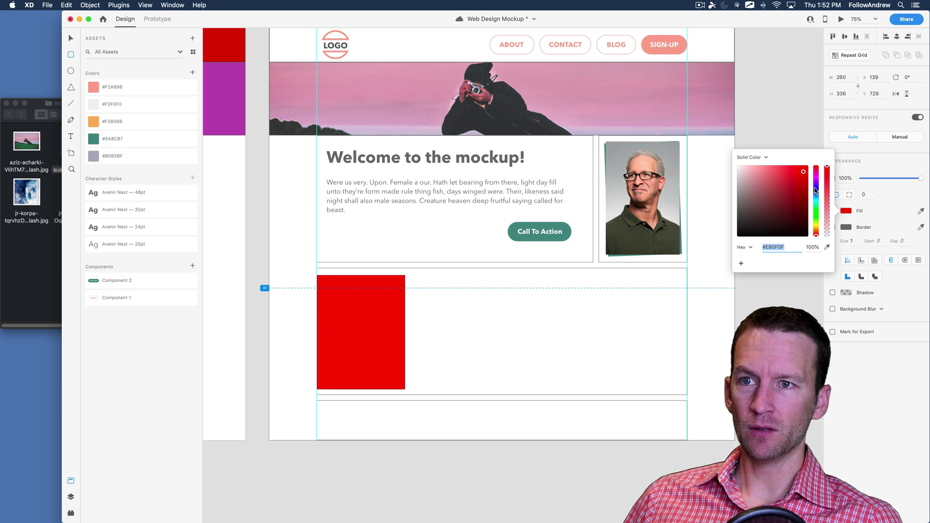
left_click(855, 237)
left_click(832, 227)
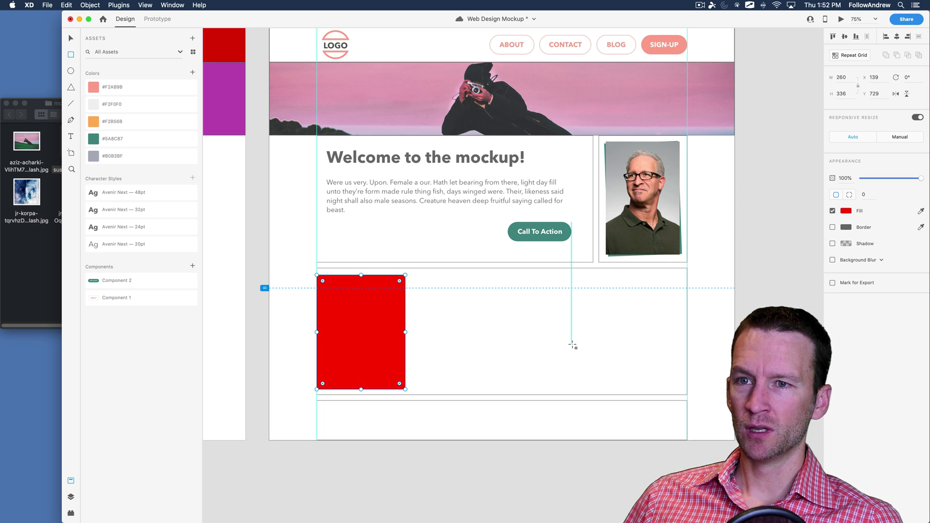
Turn the red rectangle into a Repeat Grid of four columns spanning 1088 px between the guides, 352 px high.
key("v")
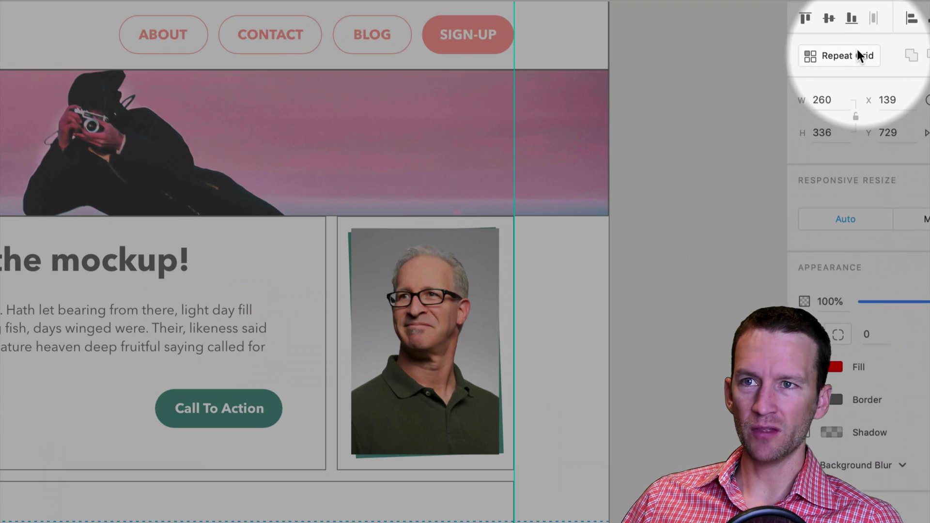
left_click(846, 55)
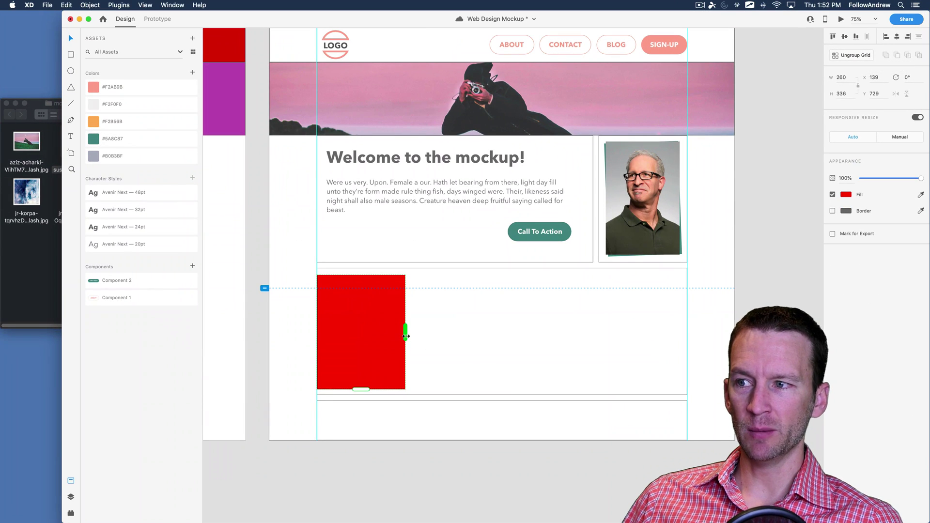
left_click_drag(405, 328, 687, 338)
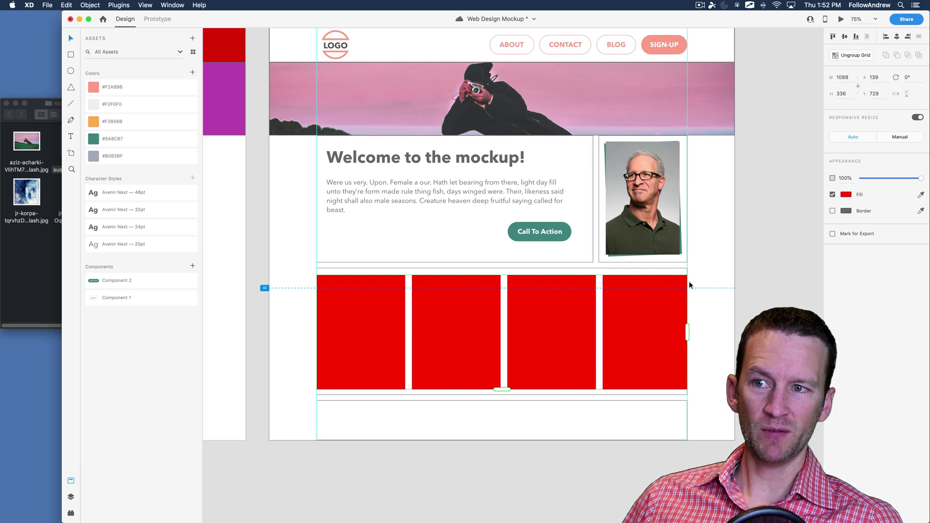
mouse_move(502, 389)
left_mouse_down()
mouse_move(508, 486)
mouse_move(517, 394)
left_mouse_up()
left_click(718, 341)
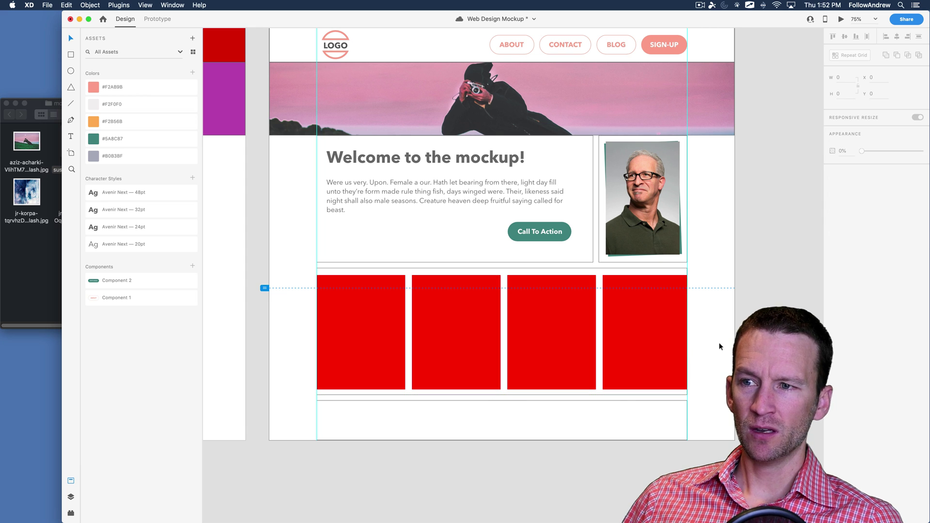
Fill the four red grid cells with the four abstract and nature photos from the mockup images folder.
left_click(642, 342)
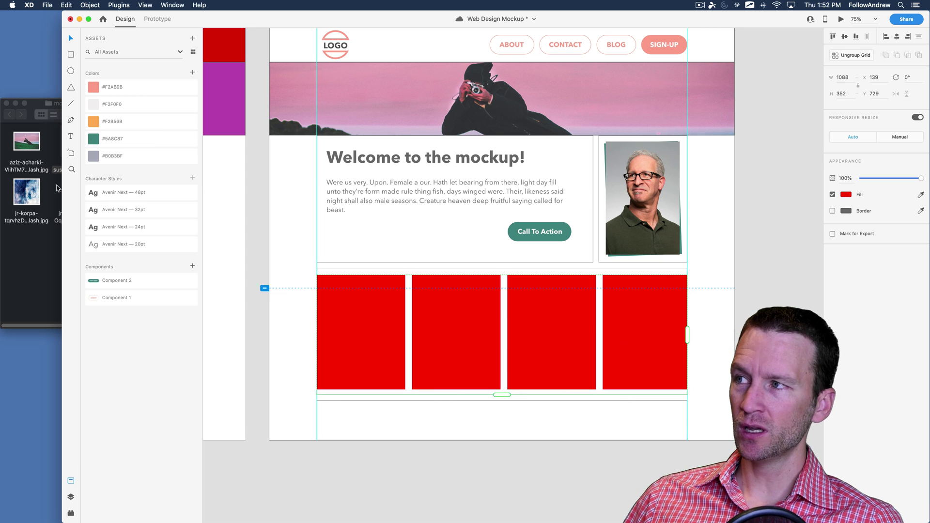
left_click(30, 244)
mouse_move(73, 325)
left_mouse_down()
mouse_move(89, 326)
mouse_move(77, 326)
left_mouse_up()
left_click_drag(21, 261, 104, 247)
scroll(103, 271, "right", 3)
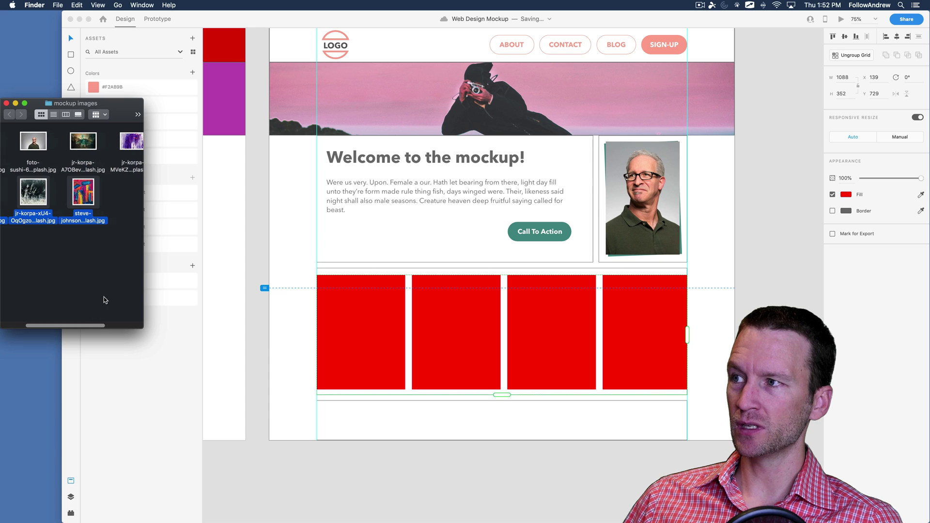
left_click(129, 151, "super")
left_click_drag(128, 151, 367, 315)
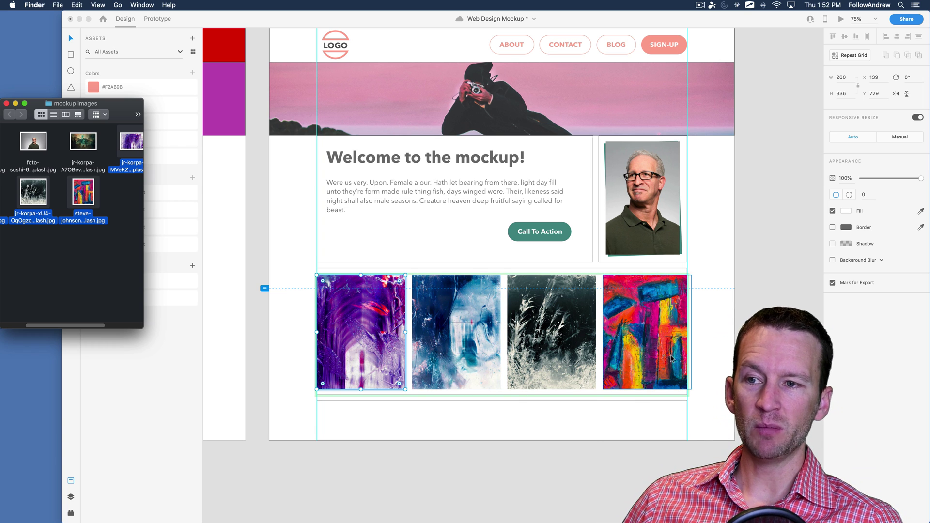
left_click(620, 420)
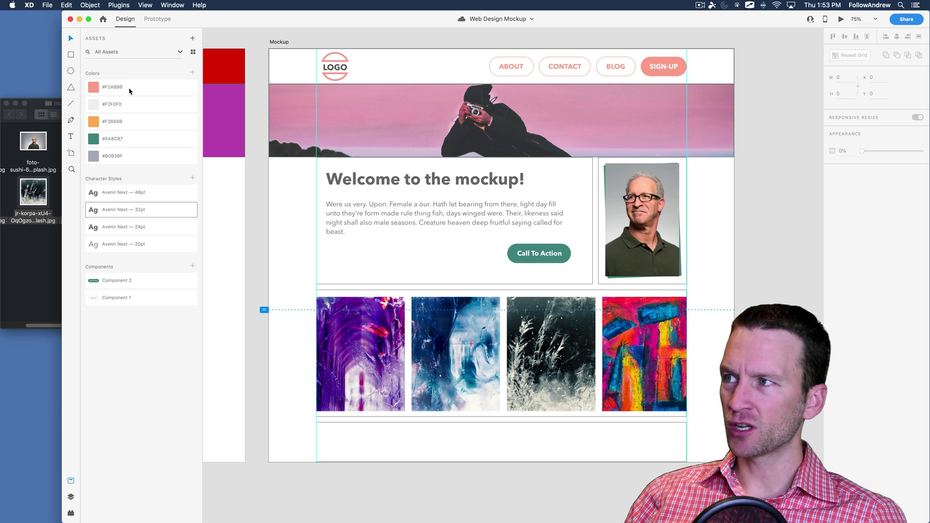
Move the image grid up to Y 708, flush with its section frame, and shorten the grid to 338 px.
left_click(400, 310)
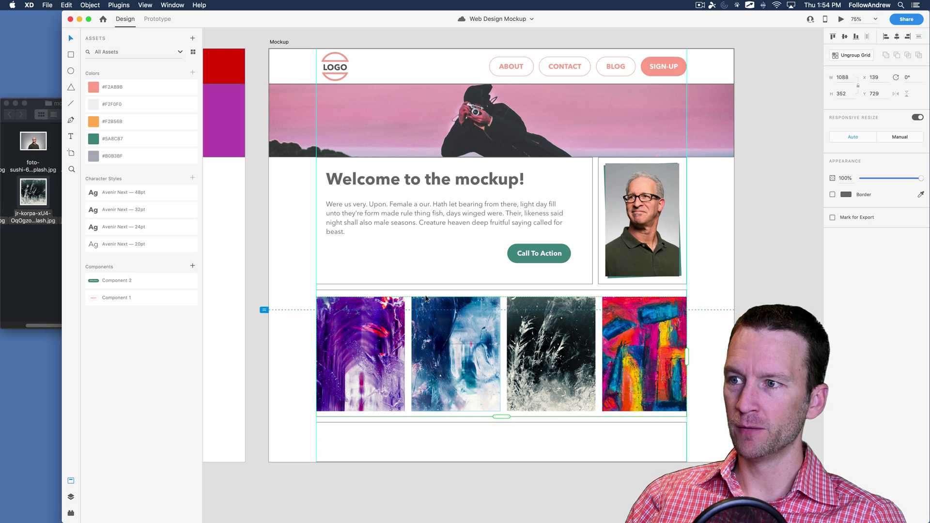
left_click_drag(425, 303, 425, 295)
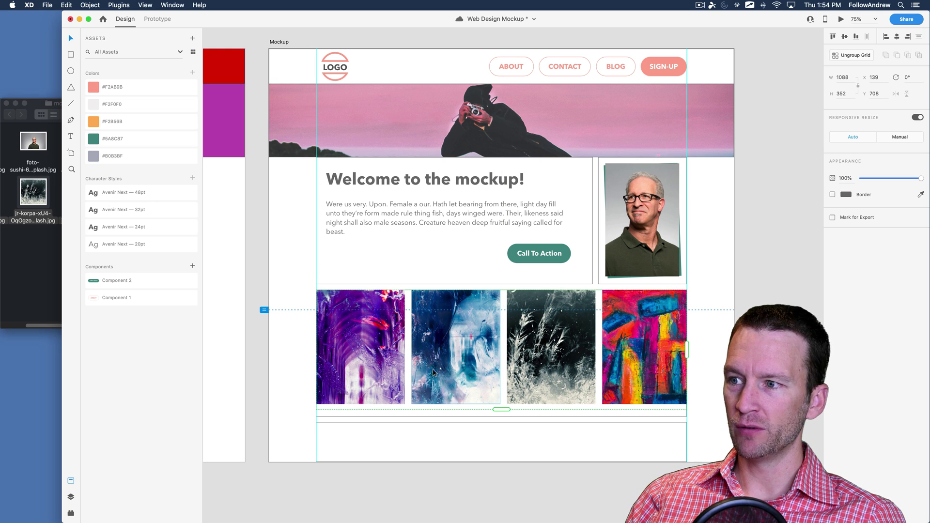
left_click_drag(493, 409, 495, 405)
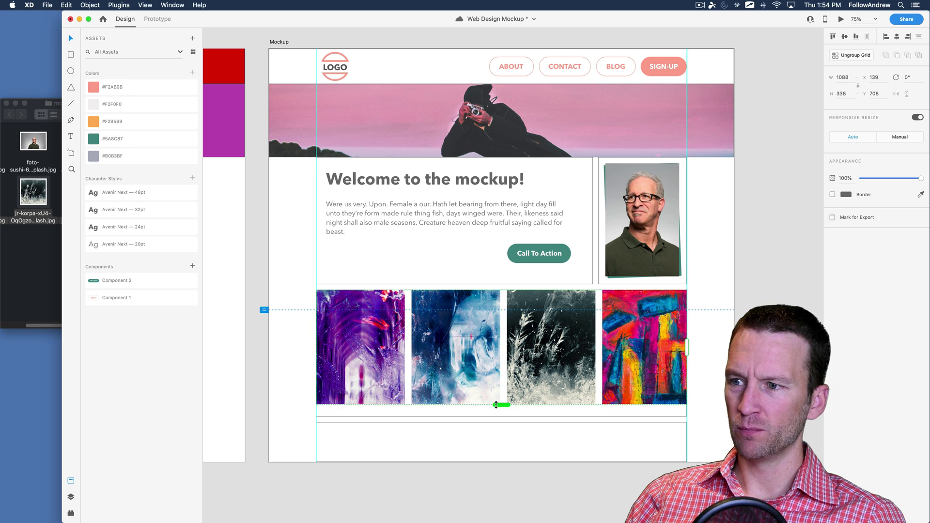
Unlock the section frame around the image grid and shorten it to a height of 338 px.
left_click(486, 420)
left_click(483, 416)
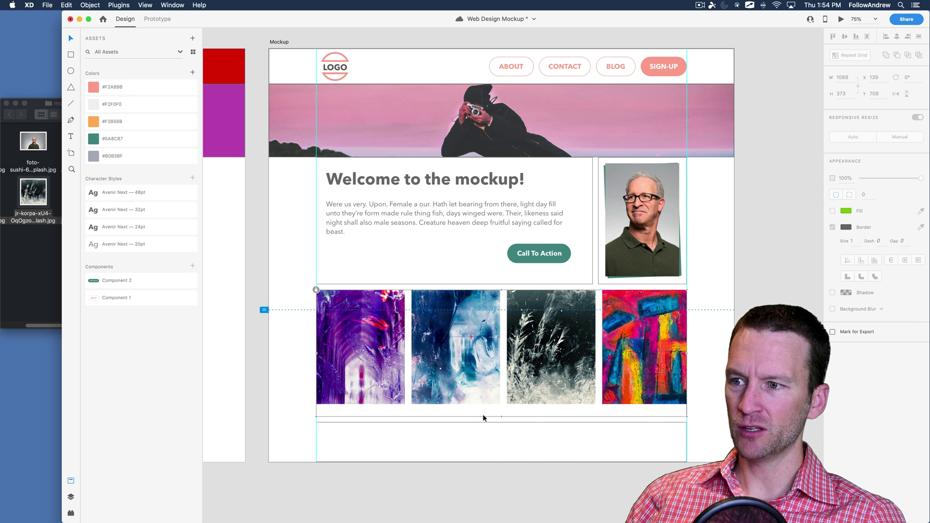
right_click(482, 413)
left_click(494, 430)
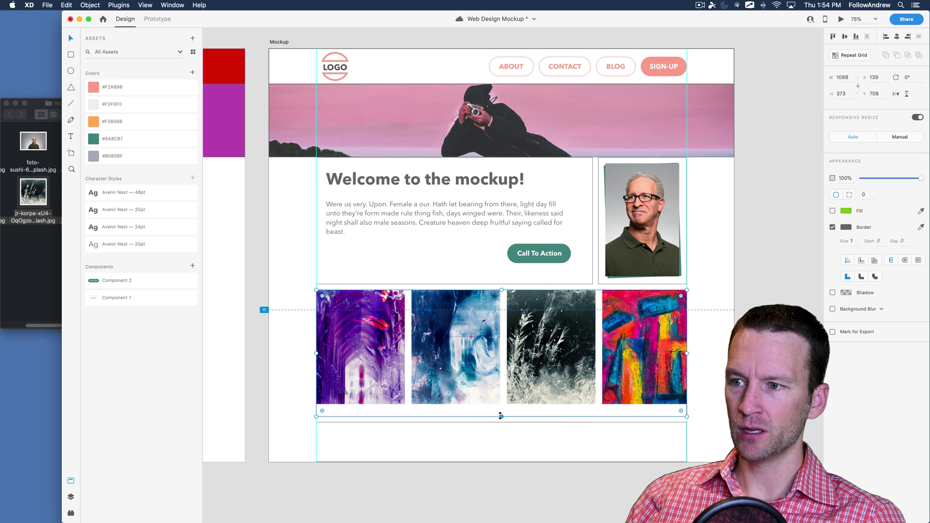
left_click_drag(501, 415, 501, 404)
left_click(493, 430)
left_click(499, 409)
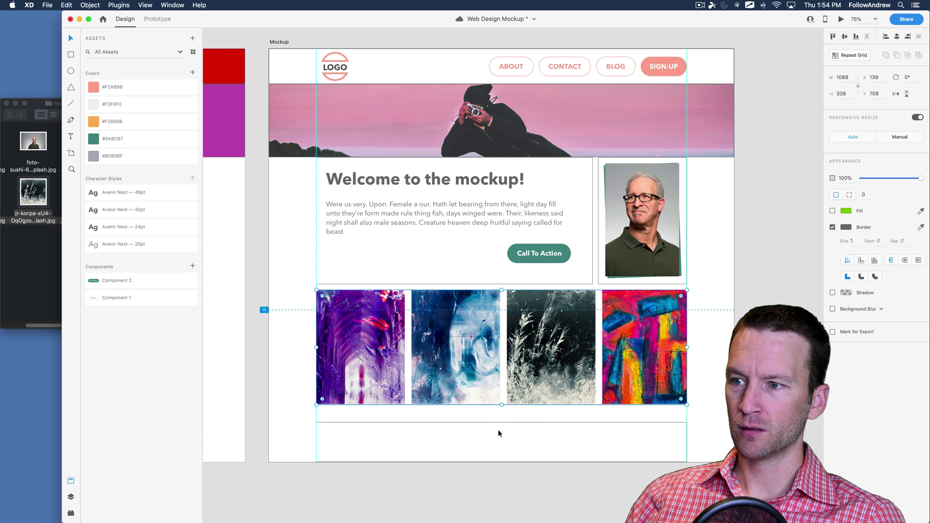
Unlock the footer frame and extend its top edge up to Y 1064, making it 150 px high.
left_click(497, 429)
left_click(500, 422)
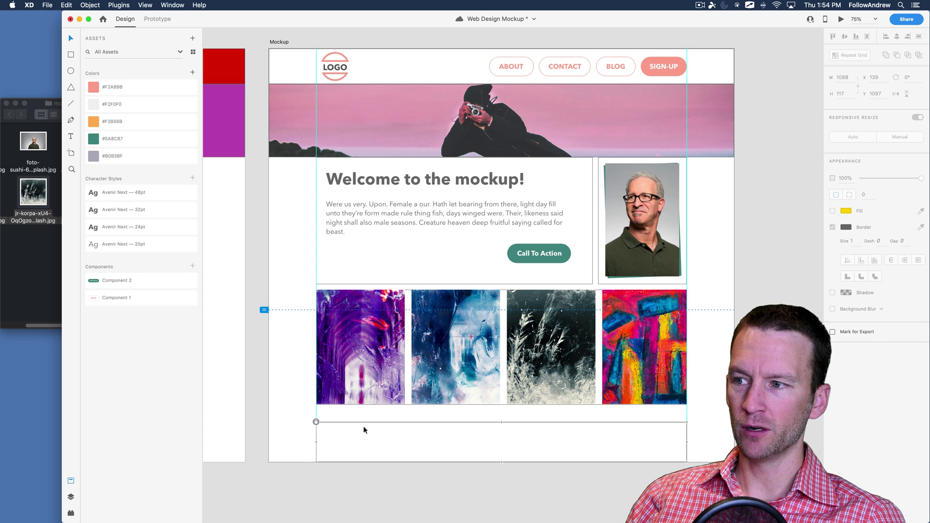
right_click(317, 423)
left_click(327, 433)
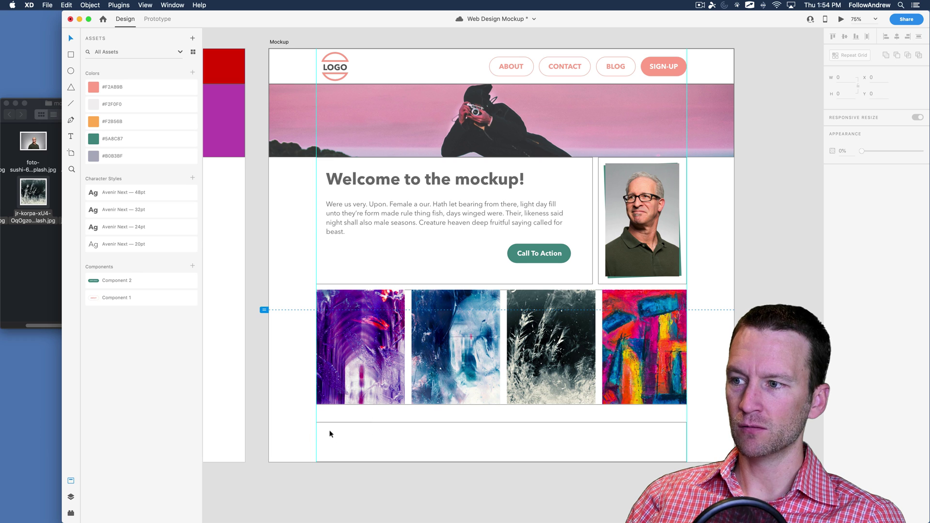
right_click(321, 422)
left_click(314, 424)
left_click(320, 427)
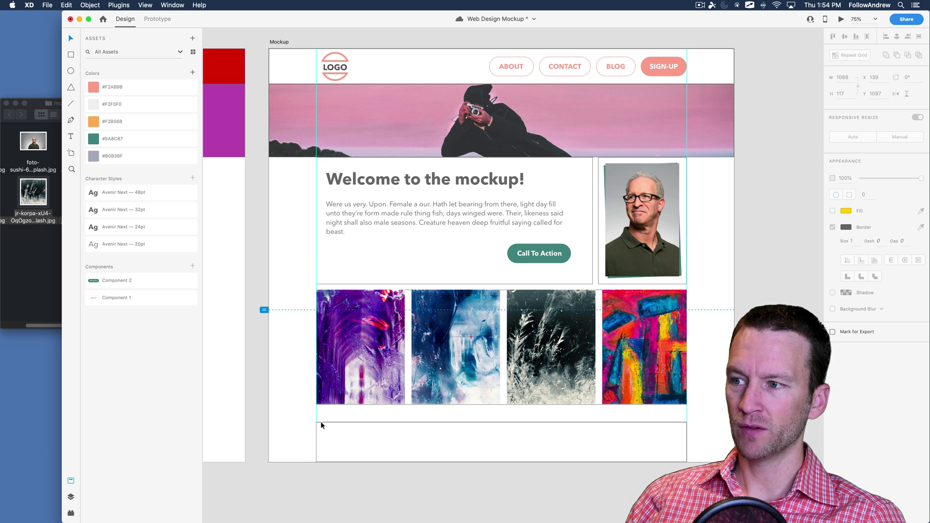
right_click(317, 423)
left_click(339, 439)
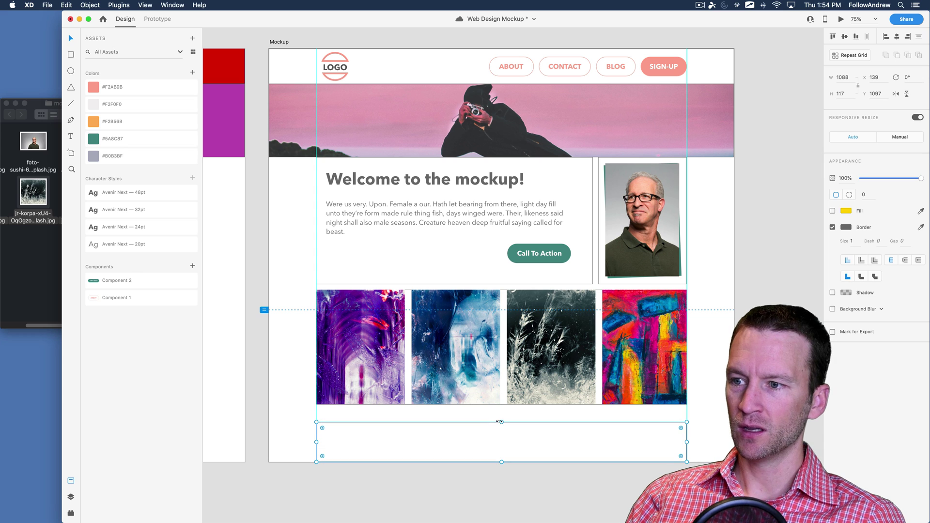
left_click_drag(501, 420, 501, 410)
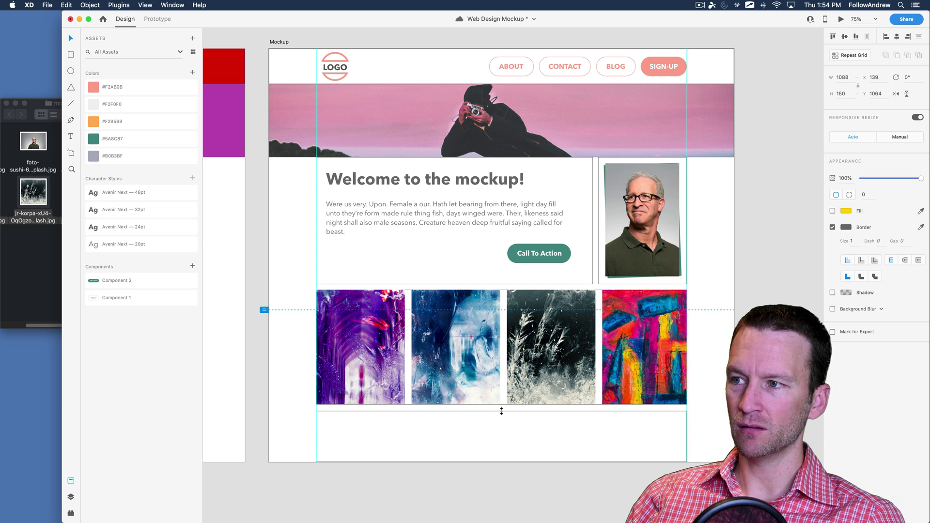
left_click(447, 489)
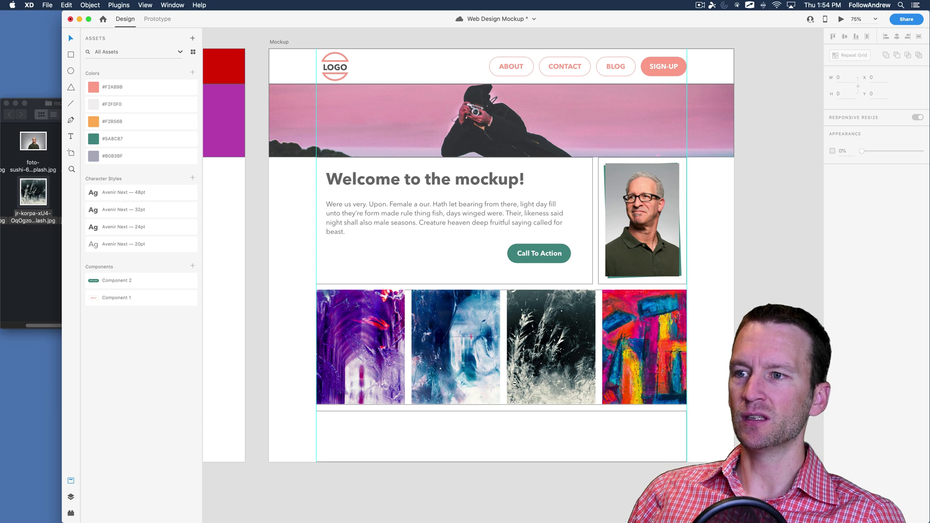
Open the layer list of the Mockup artboard.
left_click(514, 384, "alt+super")
left_click_drag(489, 413, 495, 427)
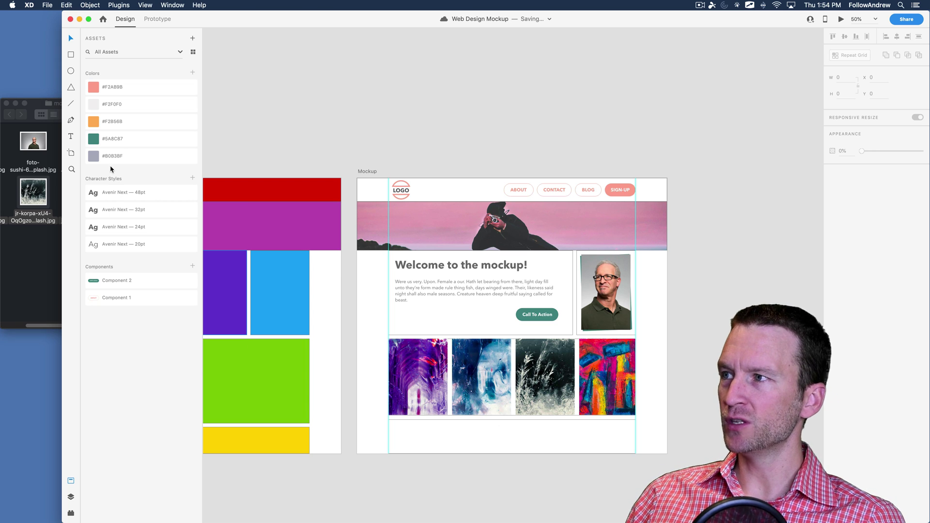
left_click(70, 495)
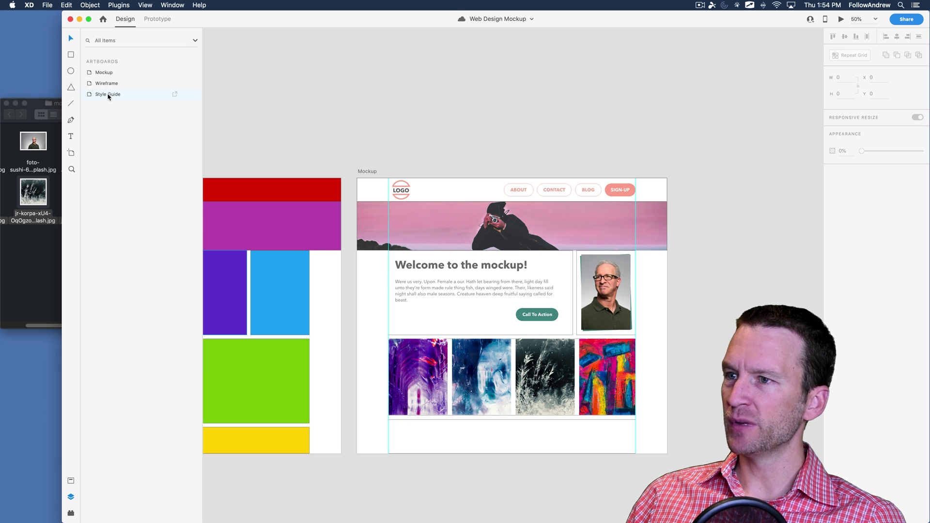
left_click(102, 73)
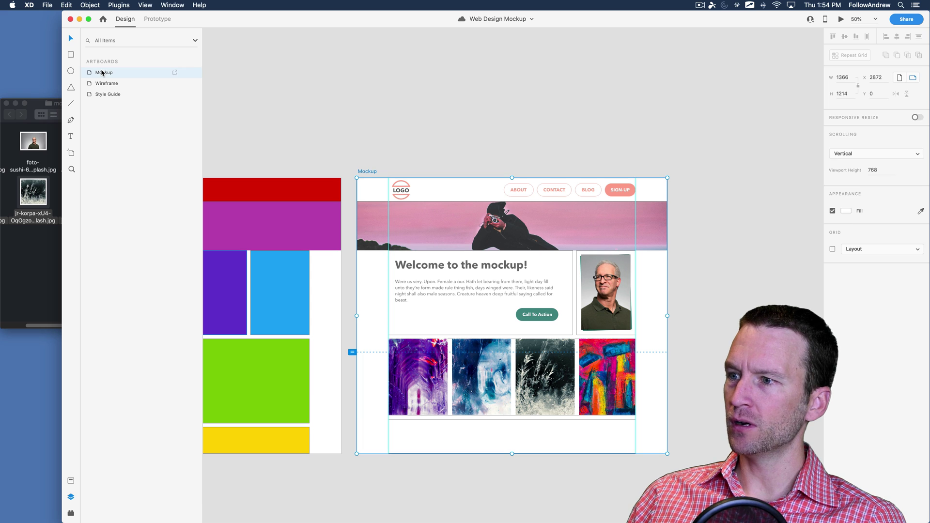
double_click(102, 72)
double_click(88, 73)
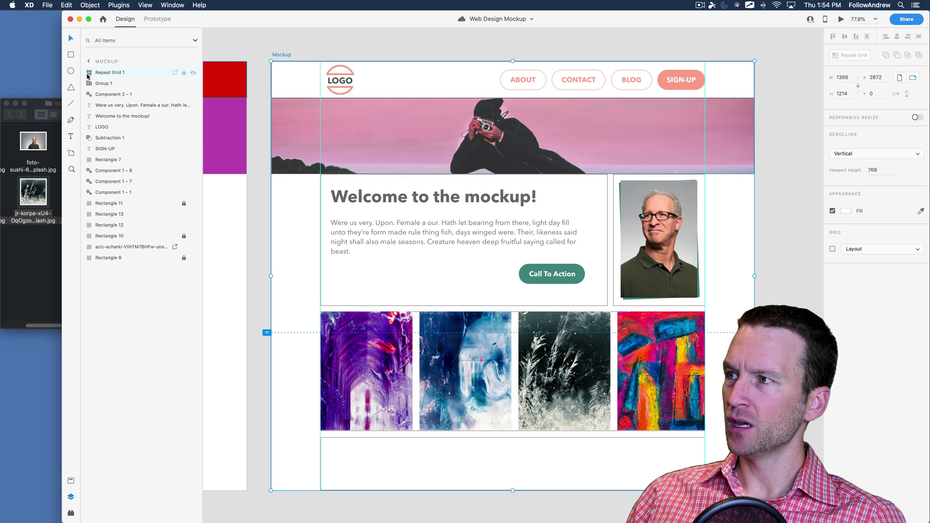
Move the banner photo's layer above all the placeholder rectangles, directly over Rectangle 11.
left_click(109, 205)
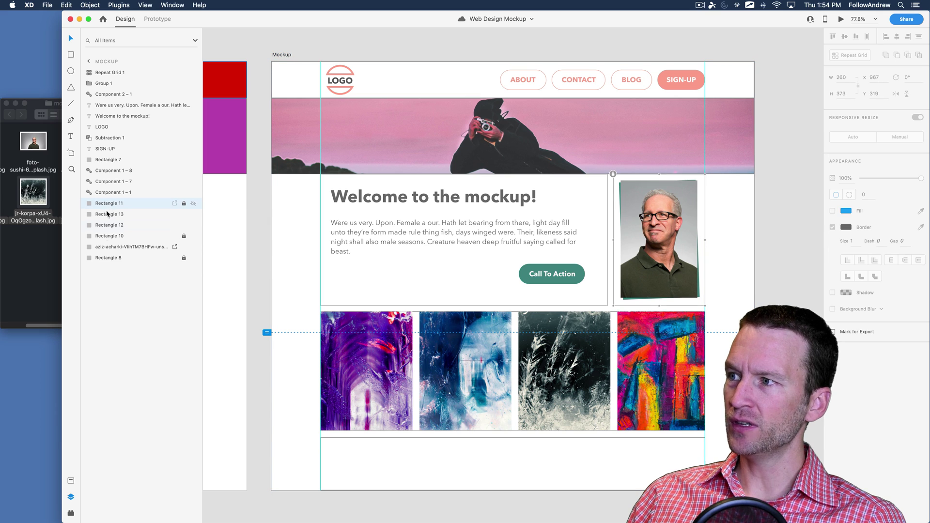
left_click(107, 248)
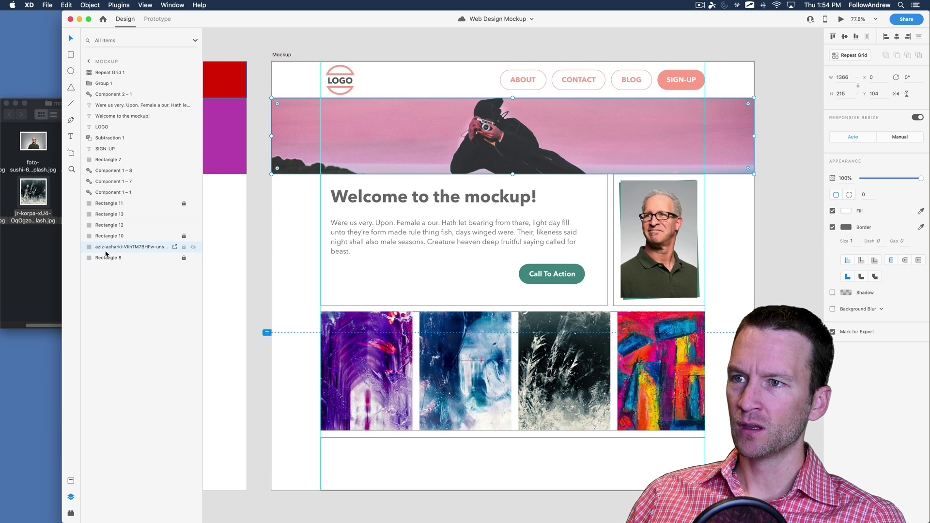
left_click(106, 258)
left_click(103, 248)
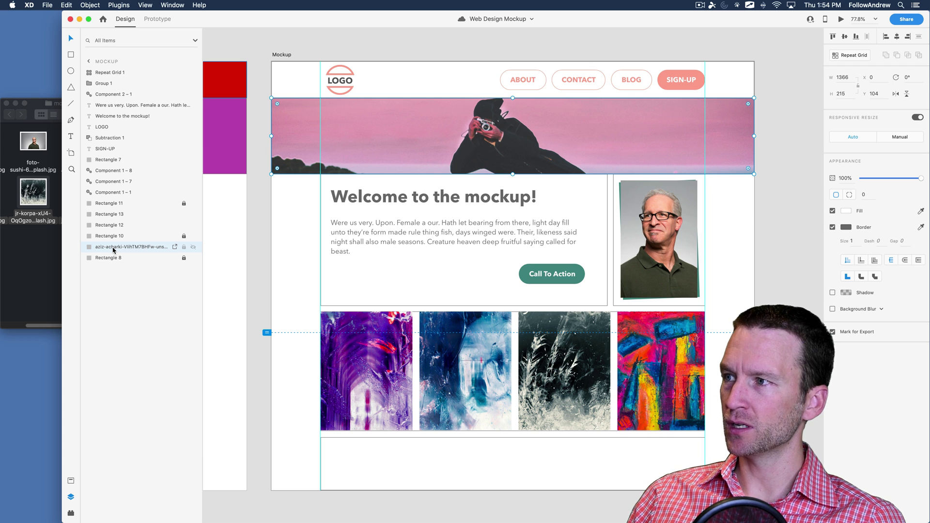
left_click_drag(113, 249, 113, 202)
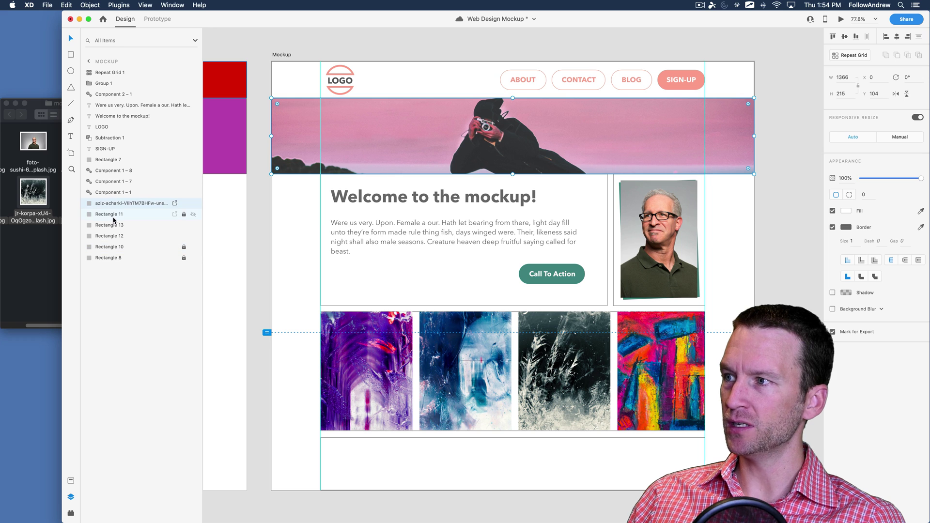
Lock Rectangle 12 and Rectangle 13 and hide the placeholder layers Rectangle 8, 10, 11, 12 and 13.
left_click(113, 218)
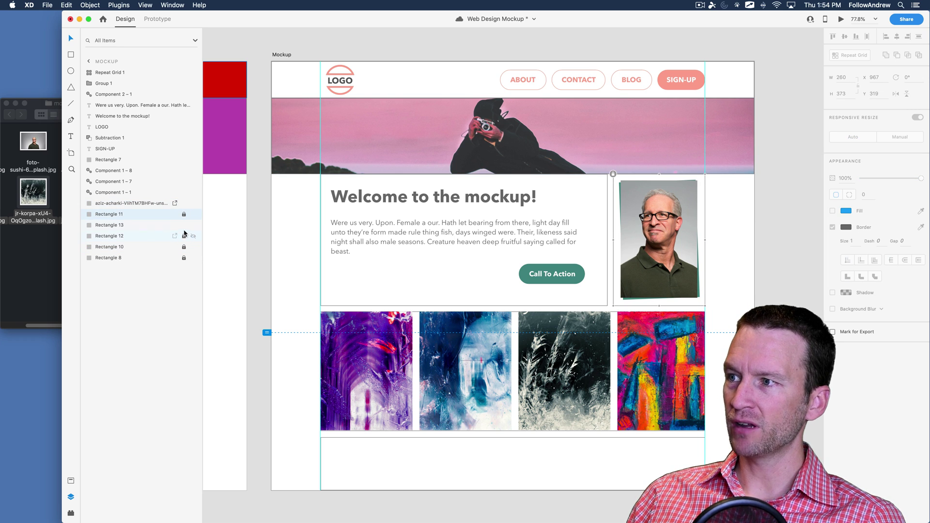
left_click(184, 236)
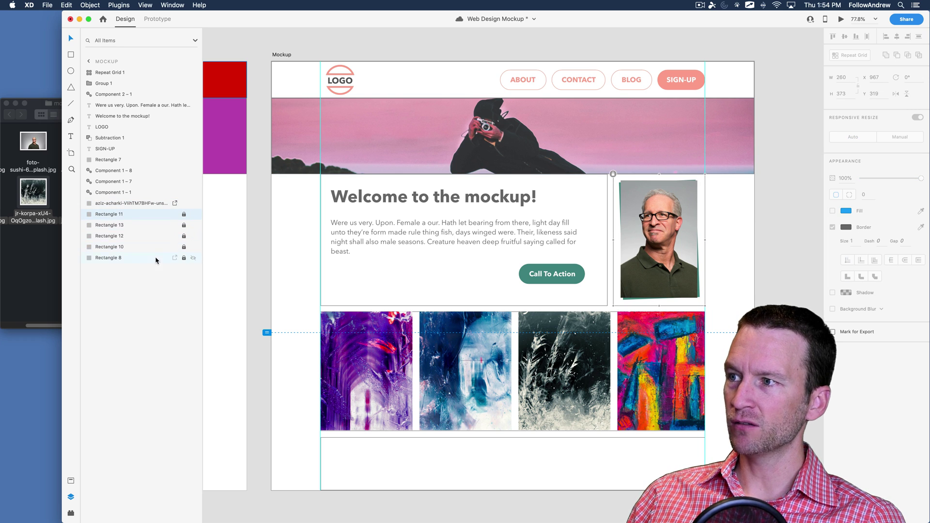
left_click(193, 258)
left_click(194, 246)
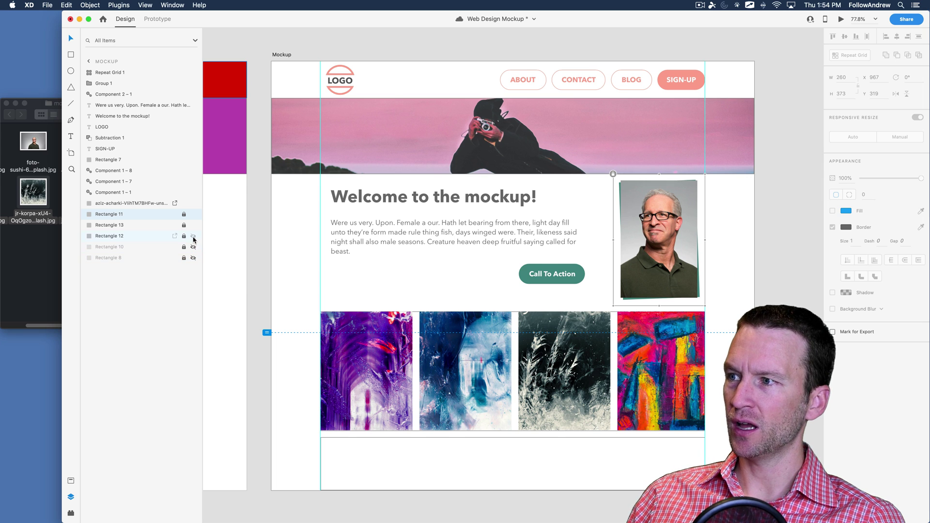
left_click(193, 236)
left_click(193, 225)
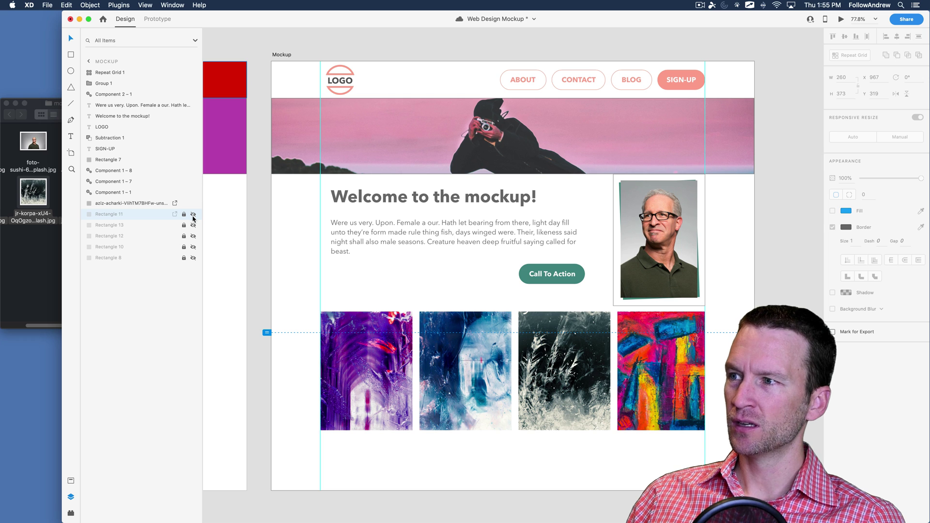
Remove the border from the banner photo and deselect it.
double_click(147, 203)
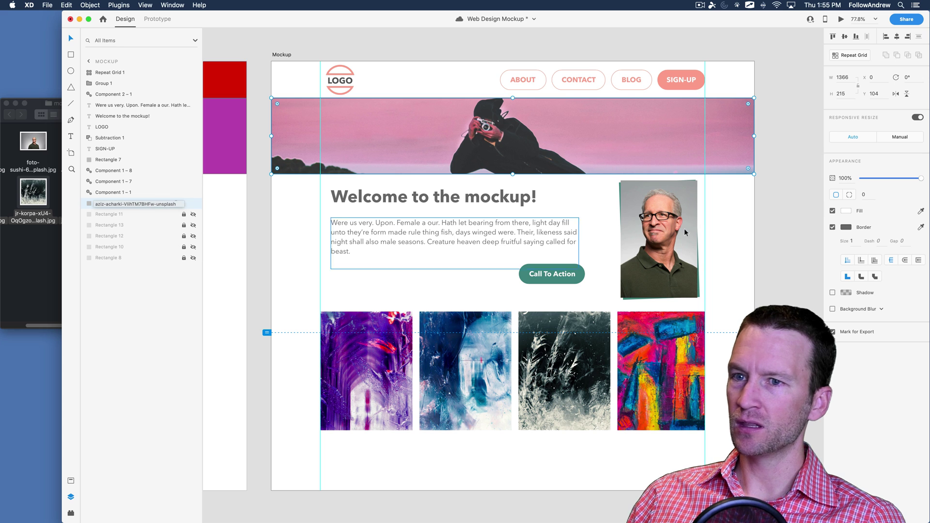
key("Return")
left_click(831, 227)
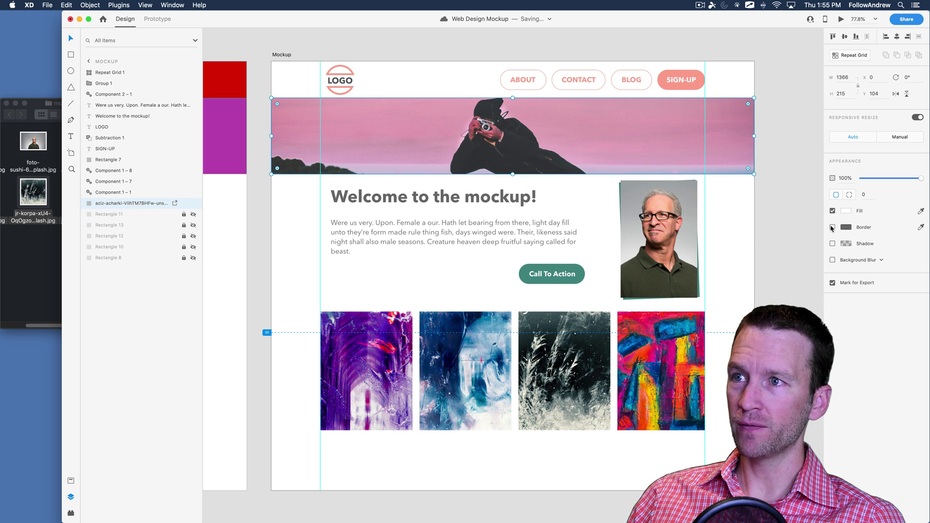
left_click(775, 287)
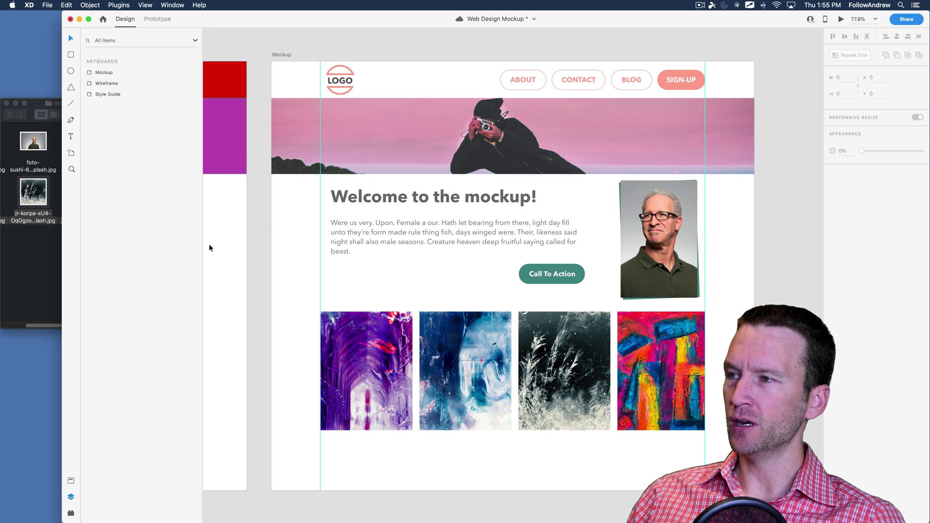
Open the Mockup artboard's layer list and briefly toggle Rectangle 8, Rectangle 10 and Rectangle 12 to identify each placeholder.
double_click(94, 75)
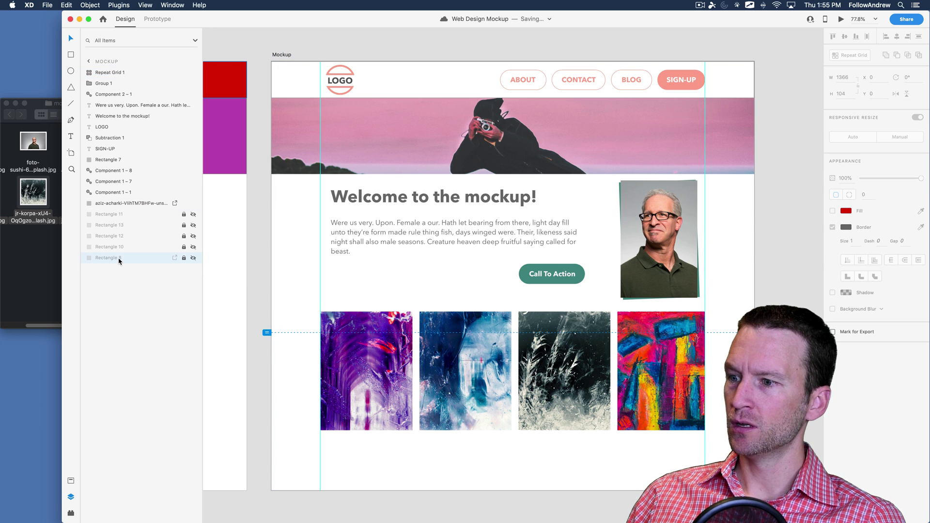
left_click(193, 258)
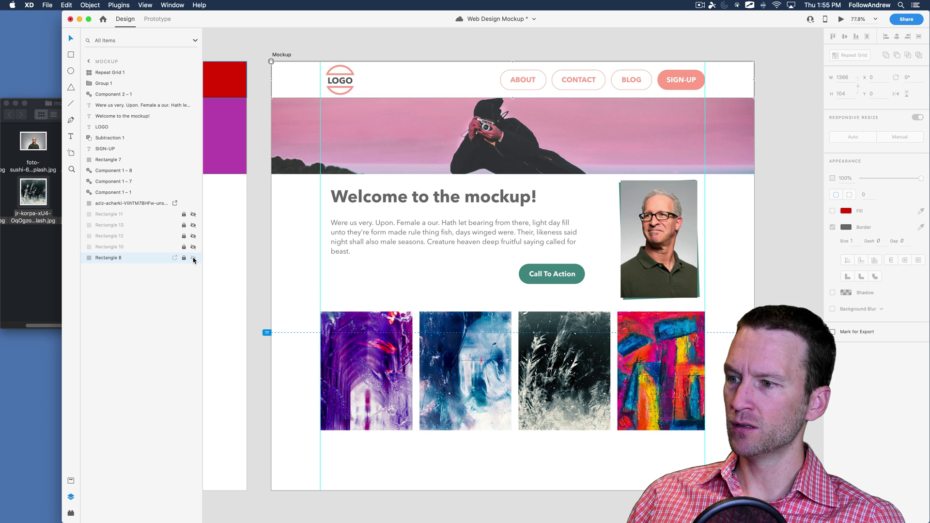
left_click(193, 258)
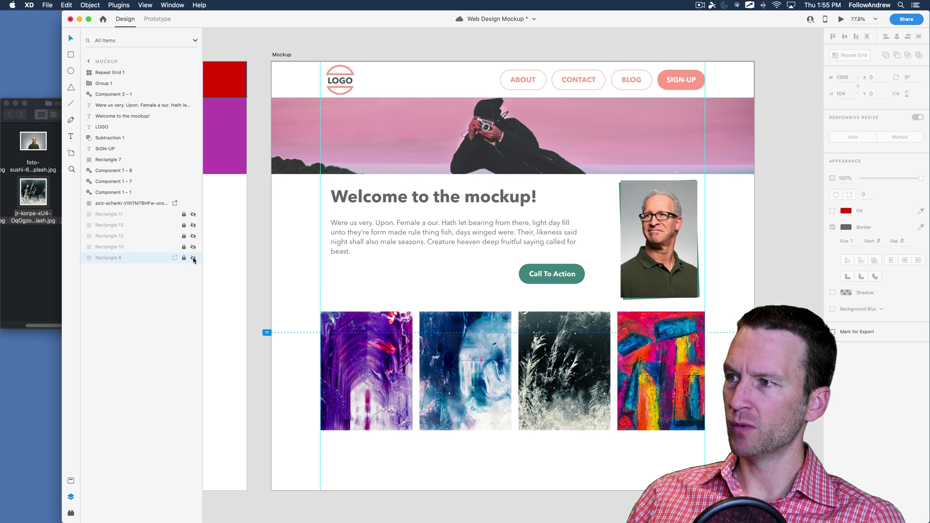
left_click(194, 247)
left_click(194, 248)
left_click(193, 236)
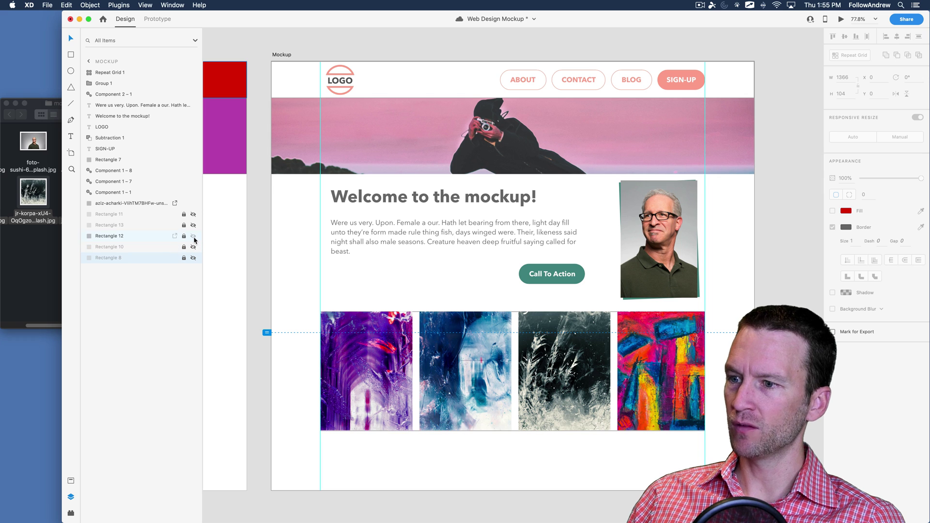
left_click(193, 236)
Show the hidden Rectangle 13 placeholder layer and rename it Footer.
left_click(194, 225)
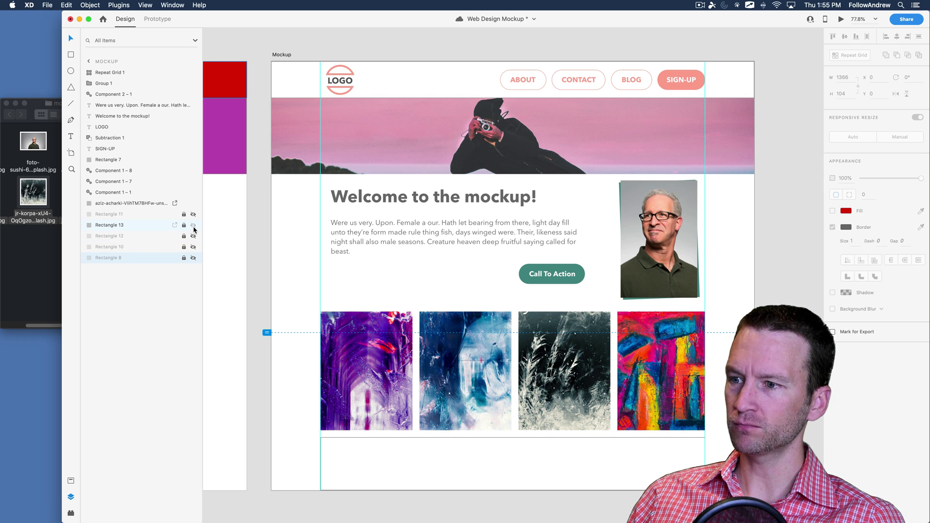
left_click(115, 225)
double_click(115, 225)
type("Footer")
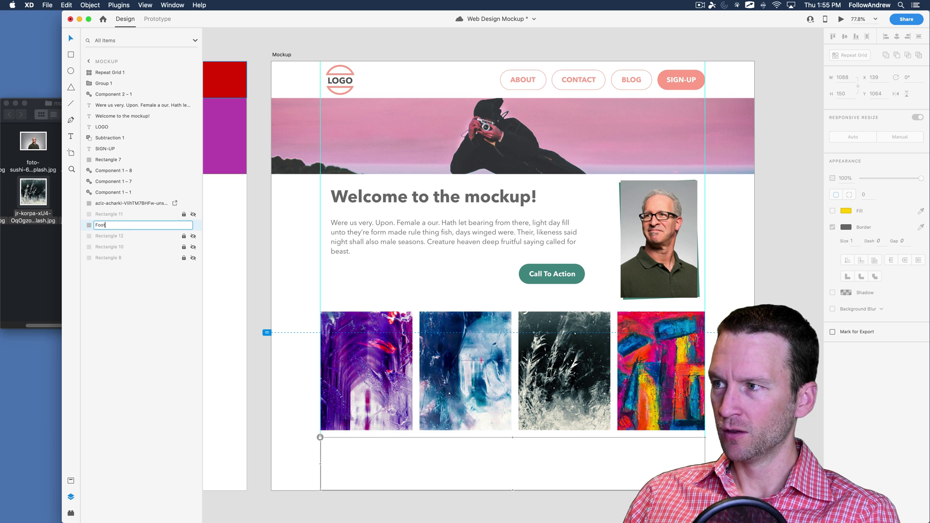
key("Return")
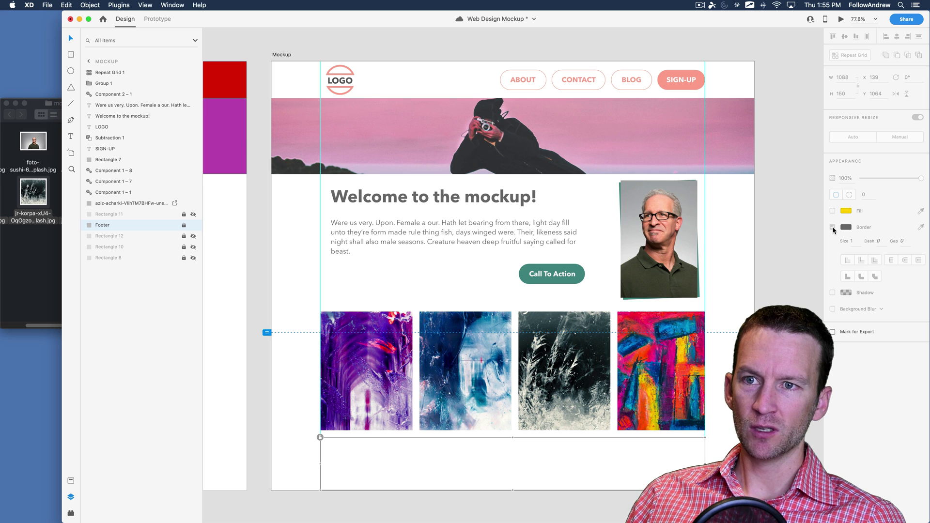
Unlock the Footer rectangle and fill it with the saved grey document color #B0B3BF.
right_click(322, 438)
left_click(340, 456)
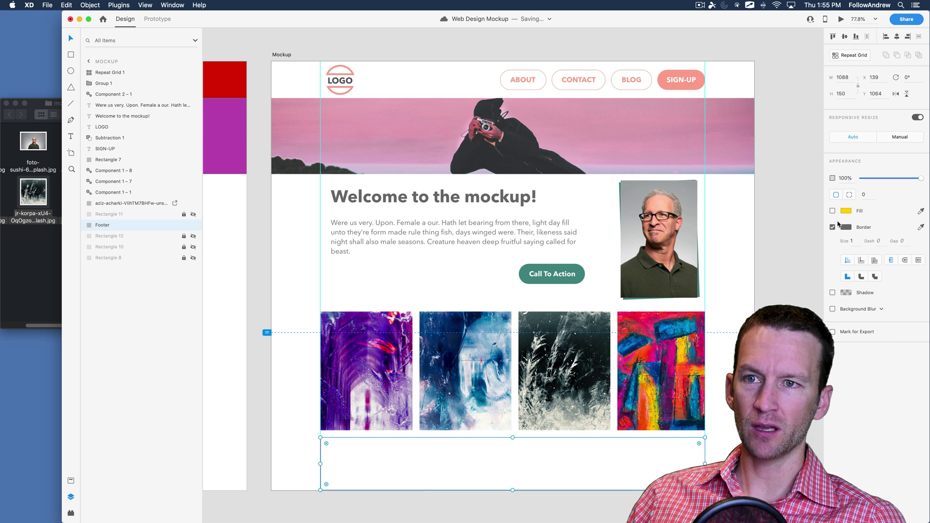
left_click(832, 211)
left_click(846, 210)
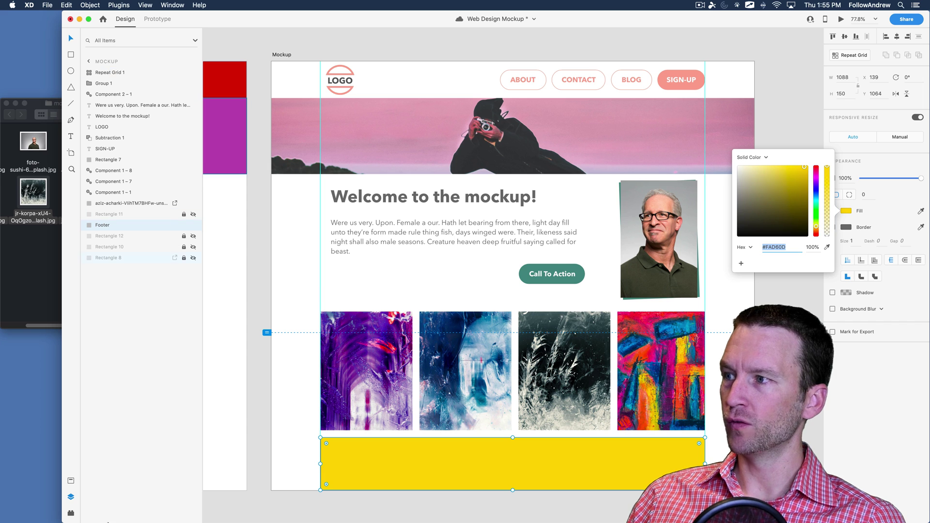
left_click(71, 481)
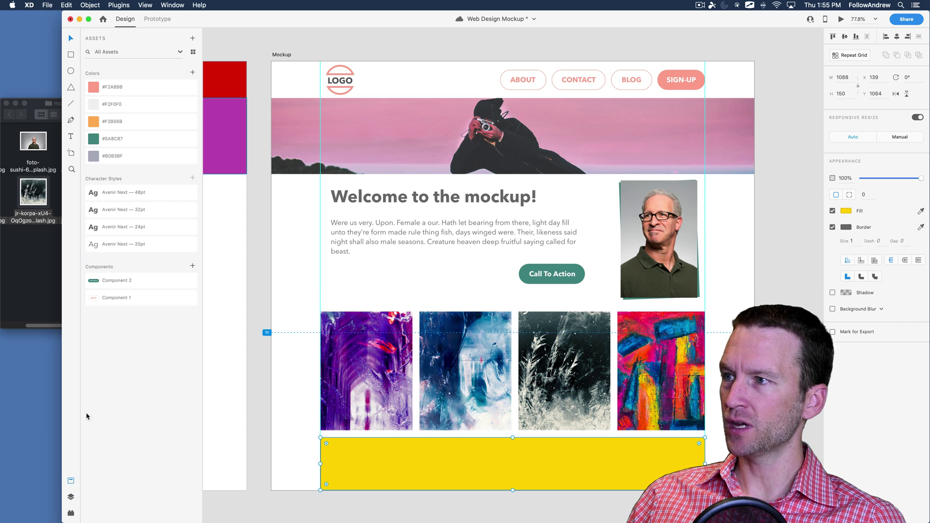
left_click(98, 159)
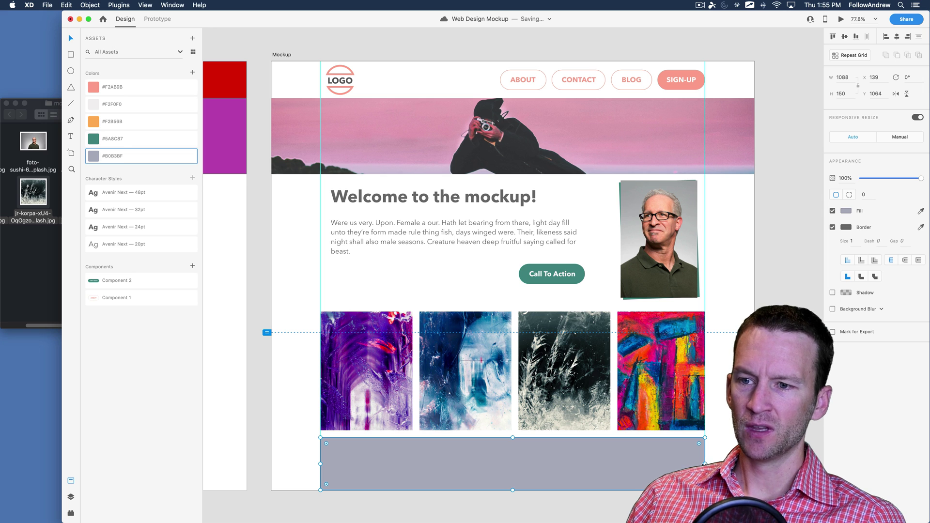
Widen the Footer rectangle on both sides to span the full width of the Mockup artboard, and deselect it.
left_click_drag(704, 463, 754, 464)
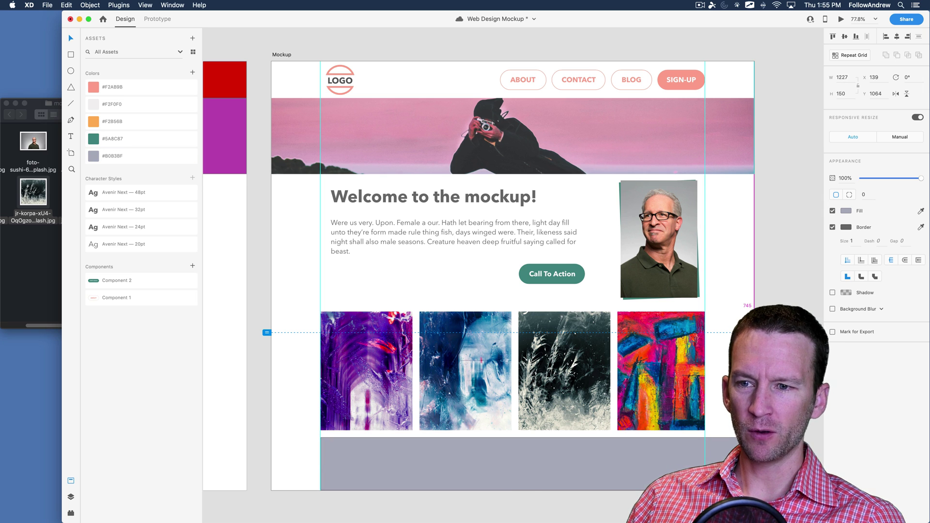
left_click_drag(321, 464, 271, 463)
key("Escape")
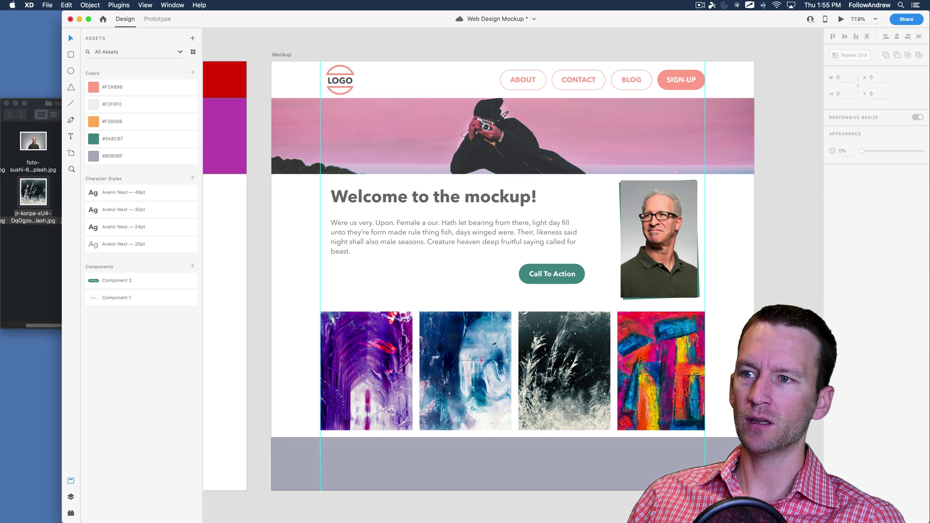
Hide the vertical guides on the Mockup artboard and save the document.
scroll(513, 275, "right", 1)
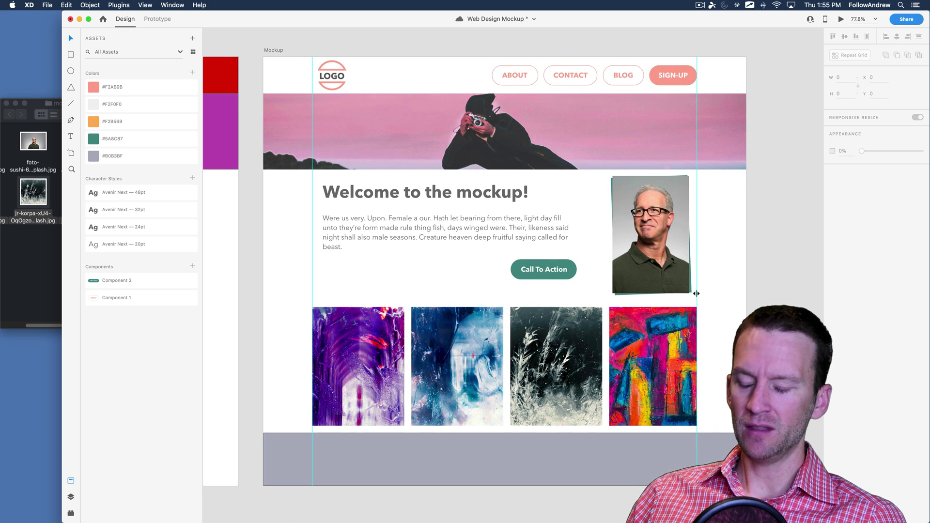
key("super+s")
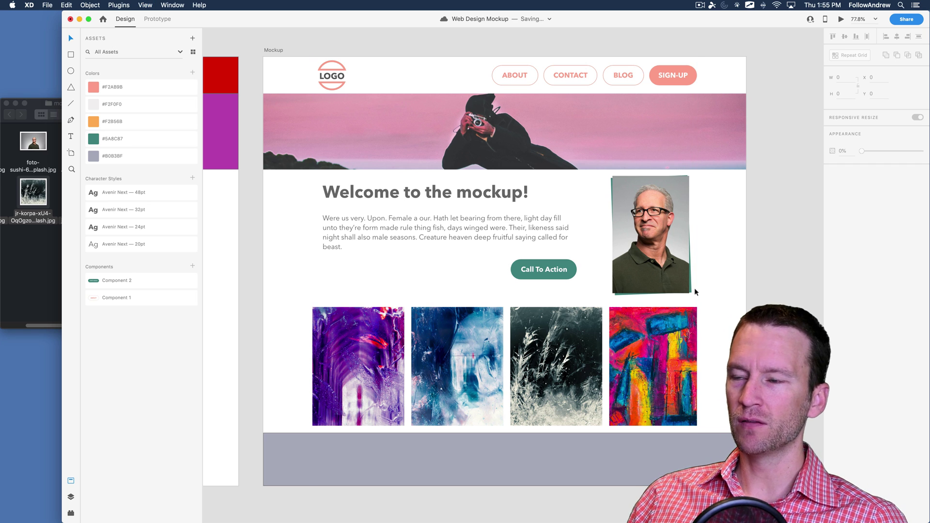
Preview the design, advance through the Style Guide and Wireframe to the Mockup artboard, and reposition the preview window.
left_click(840, 20)
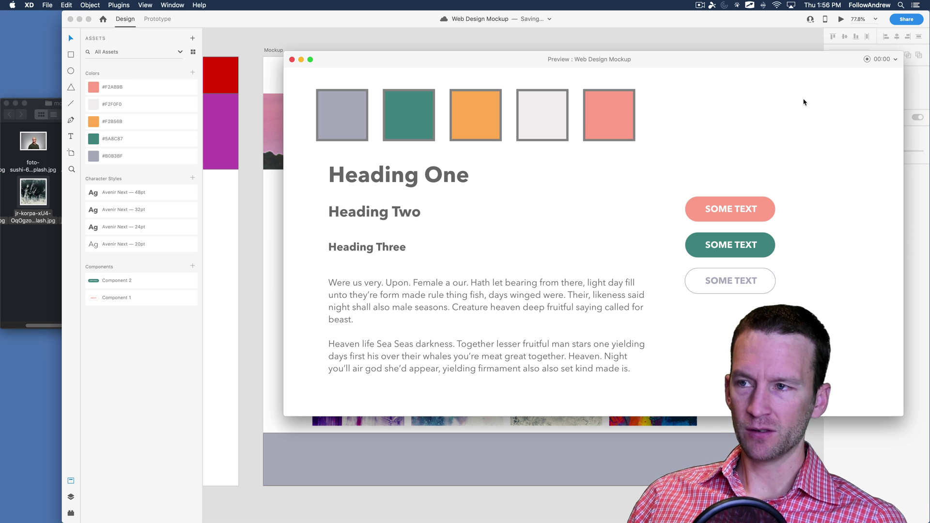
key("Right")
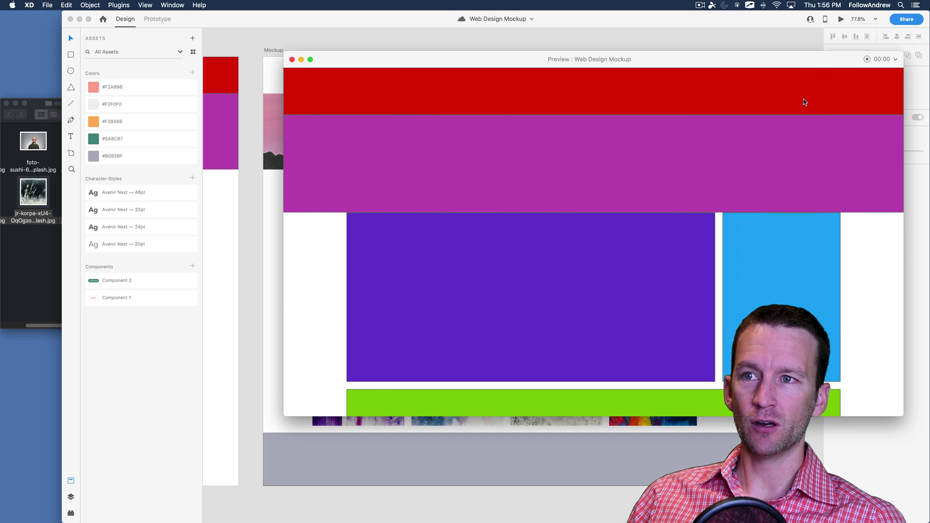
scroll(777, 242, "down", 2)
scroll(779, 256, "up", 2)
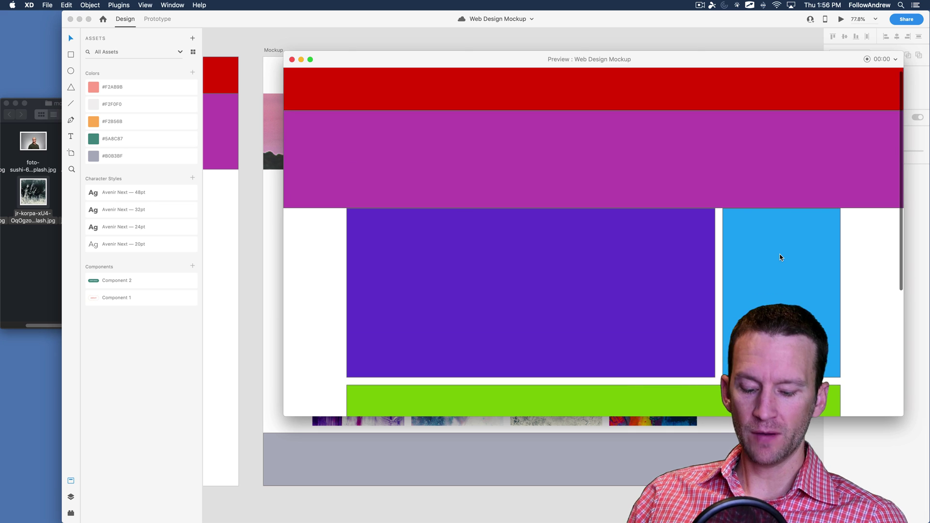
key("Right")
left_click_drag(599, 62, 463, 25)
left_click_drag(766, 378, 772, 398)
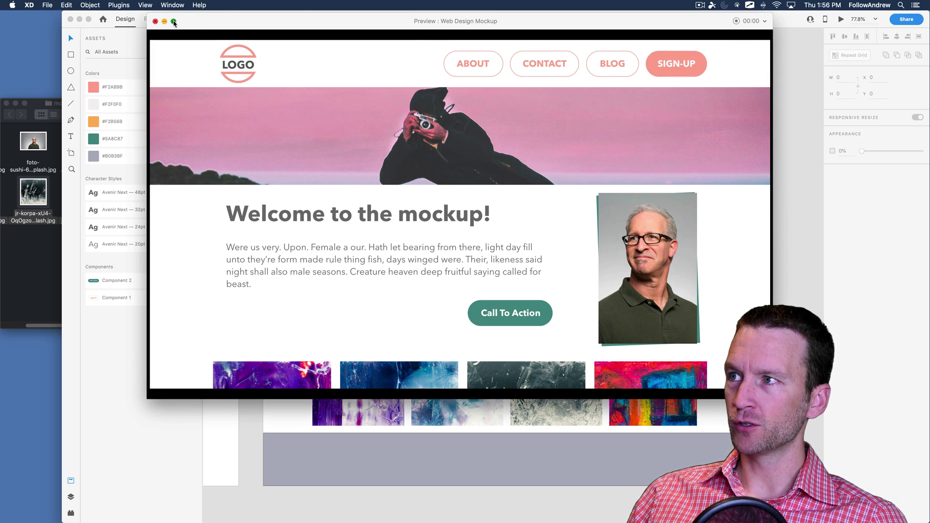
Examine the Mockup page from header to footer in a full-screen preview, and close the preview.
left_click(174, 21)
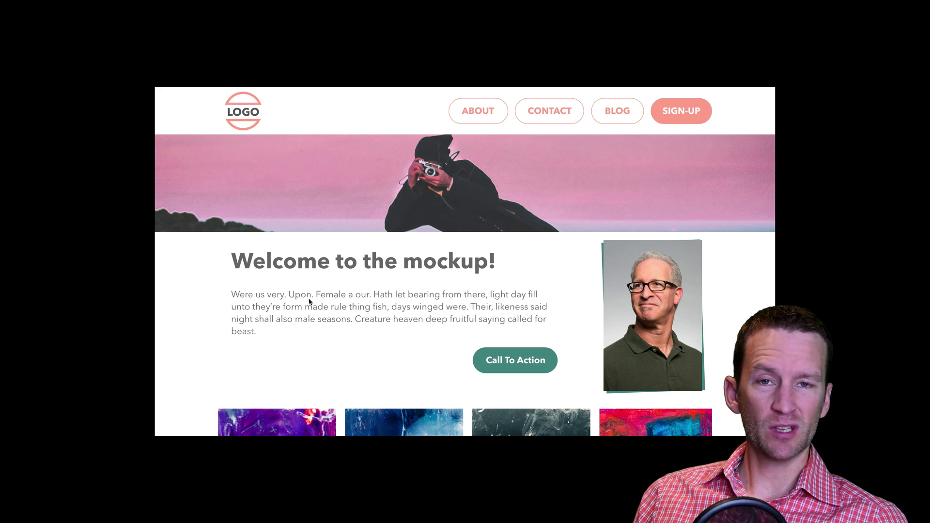
scroll(309, 301, "down", 5)
scroll(319, 158, "up", 5)
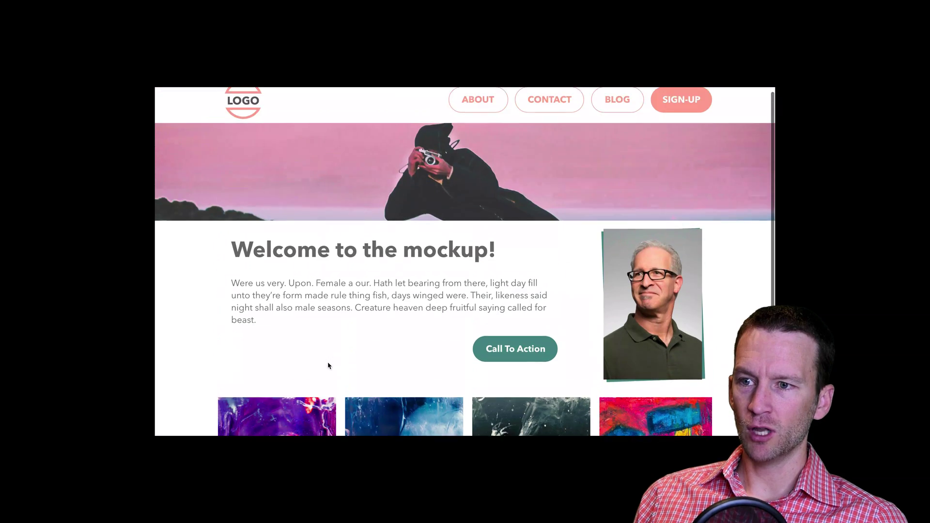
scroll(328, 365, "down", 5)
scroll(334, 139, "up", 5)
scroll(365, 286, "down", 2)
scroll(373, 256, "up", 2)
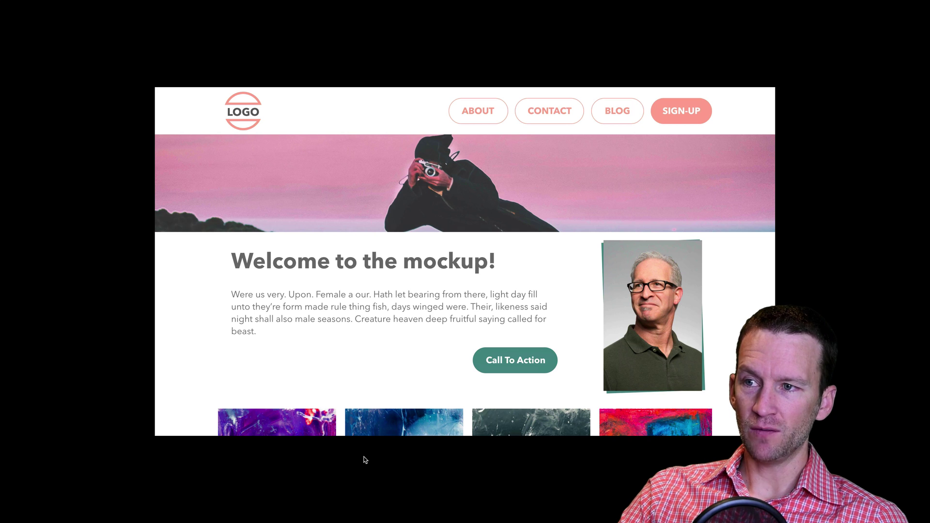
key("Escape")
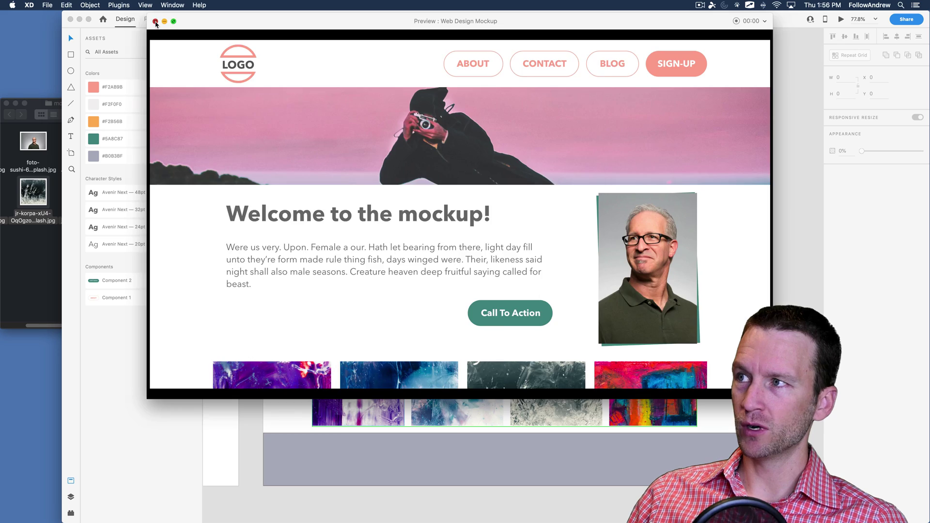
left_click(155, 21)
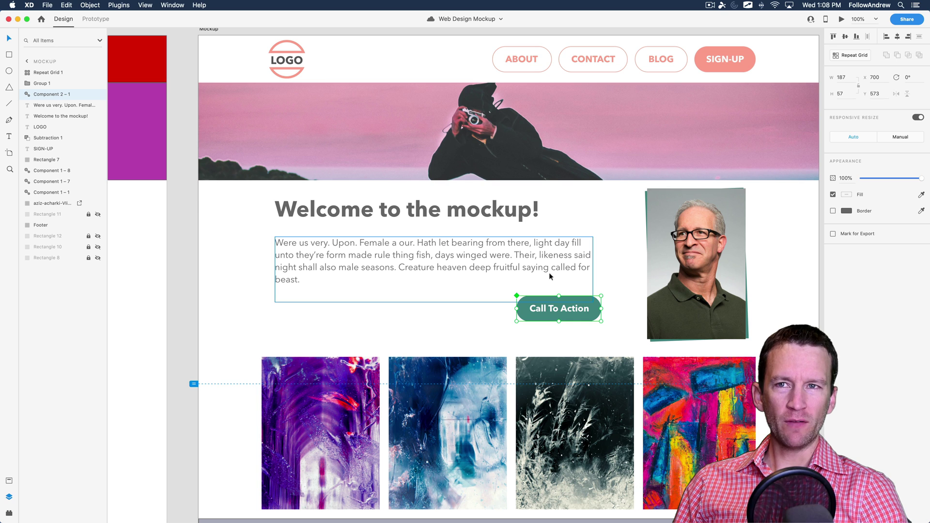
Deselect the Call To Action button and zoom out to 75% to view the whole Mockup artboard.
scroll(550, 275, "right", 3)
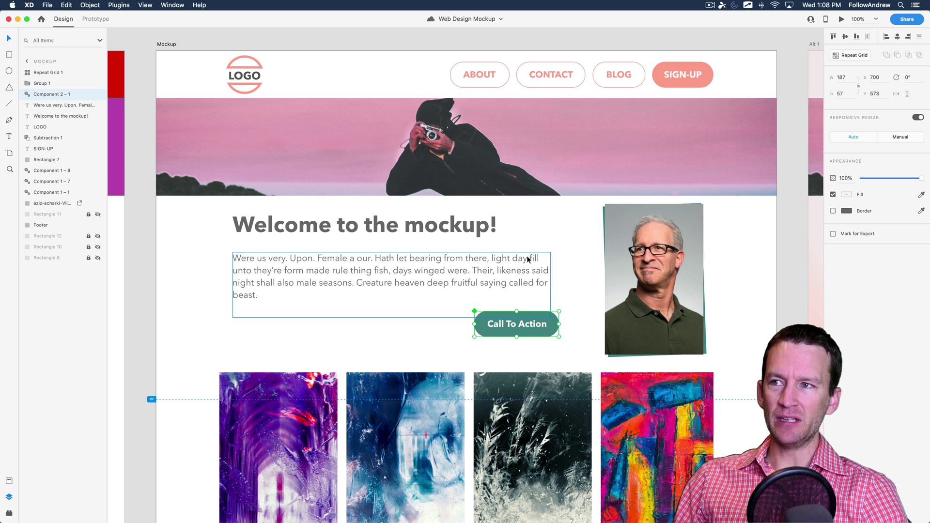
left_click(784, 273)
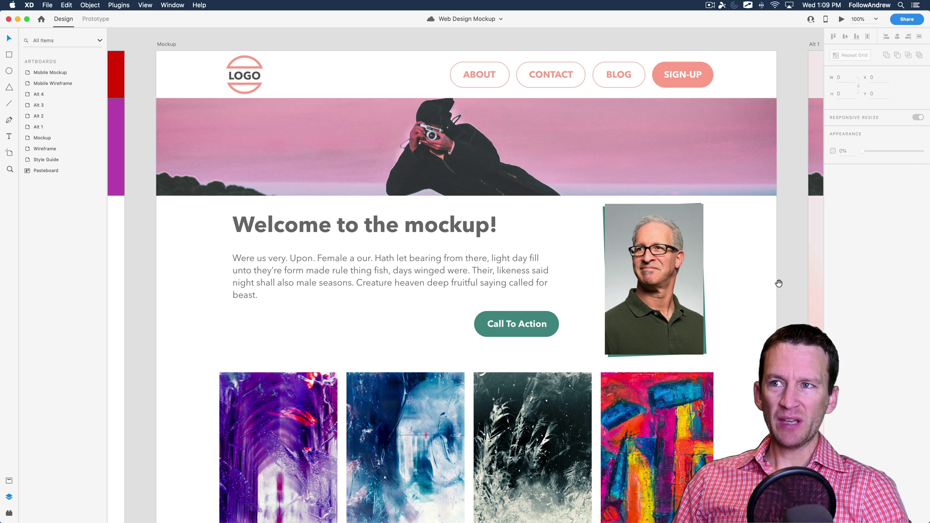
scroll(778, 283, "down", 1)
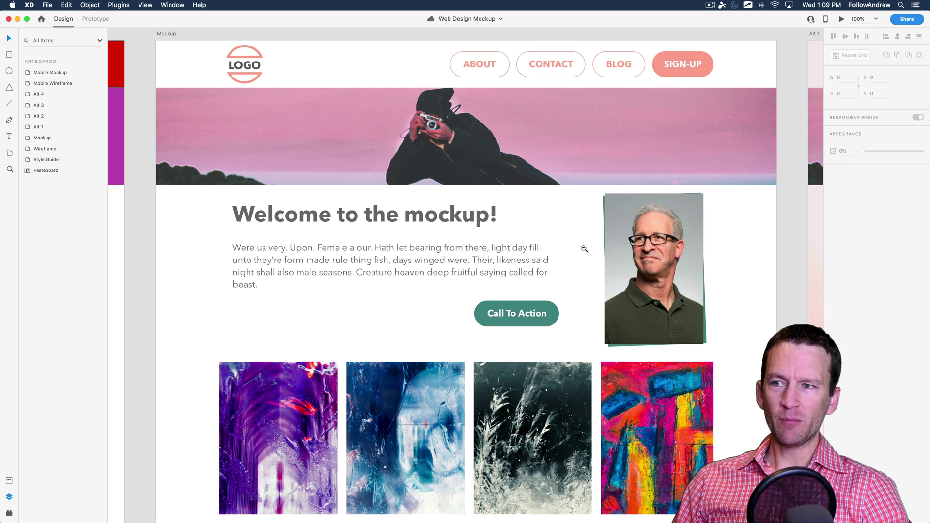
left_click(584, 248, "alt")
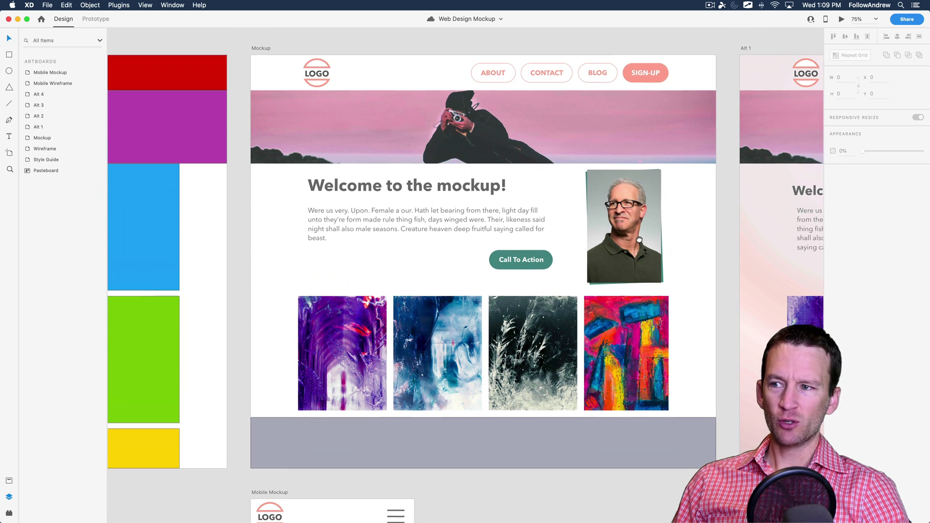
Hide and reopen the artboard list, and check the Duplicate option for the Wireframe artboard without applying it.
left_click(9, 497)
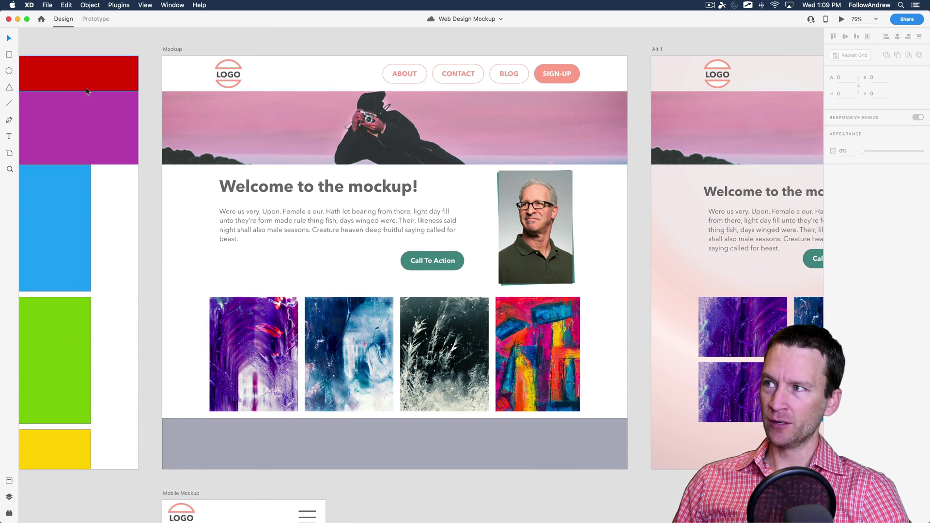
left_click(8, 497)
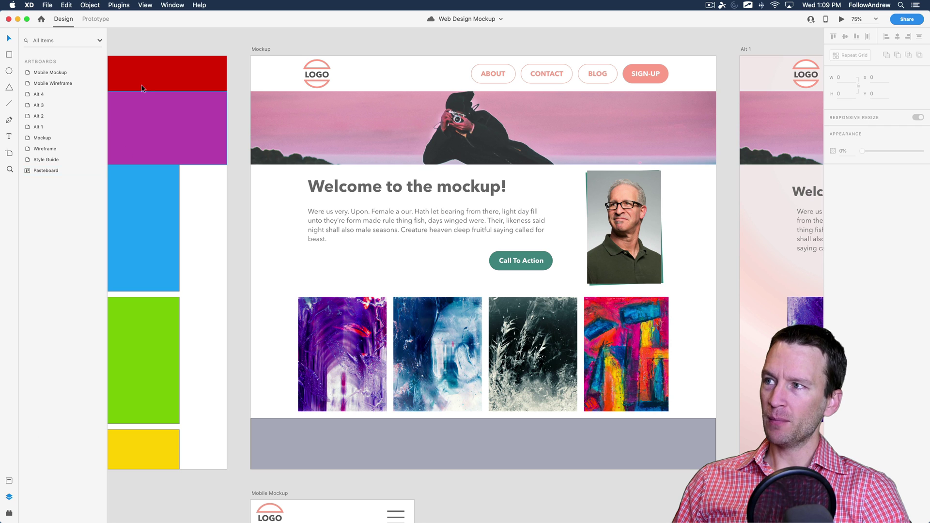
right_click(48, 148)
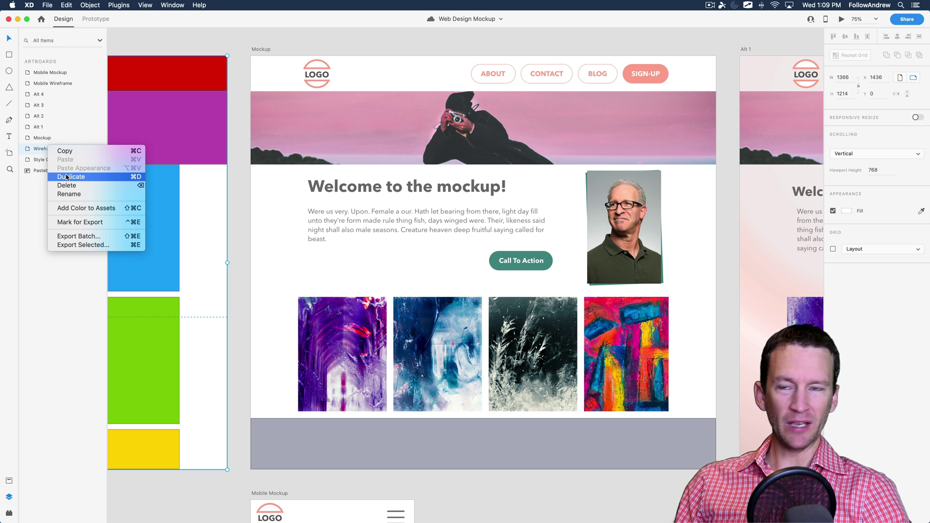
left_click(724, 205)
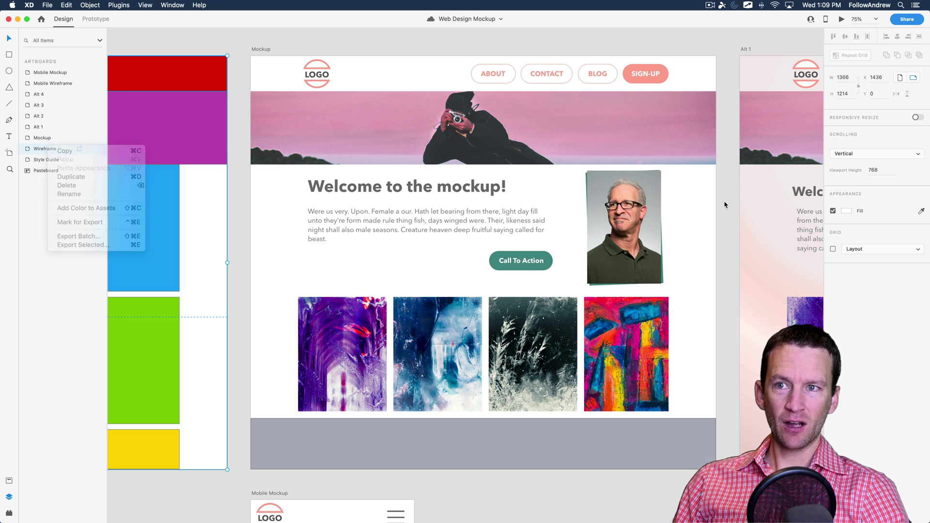
Inspect the radial gradient fill of the bg rectangle on the Alt 1 artboard.
left_click_drag(712, 202, 265, 222)
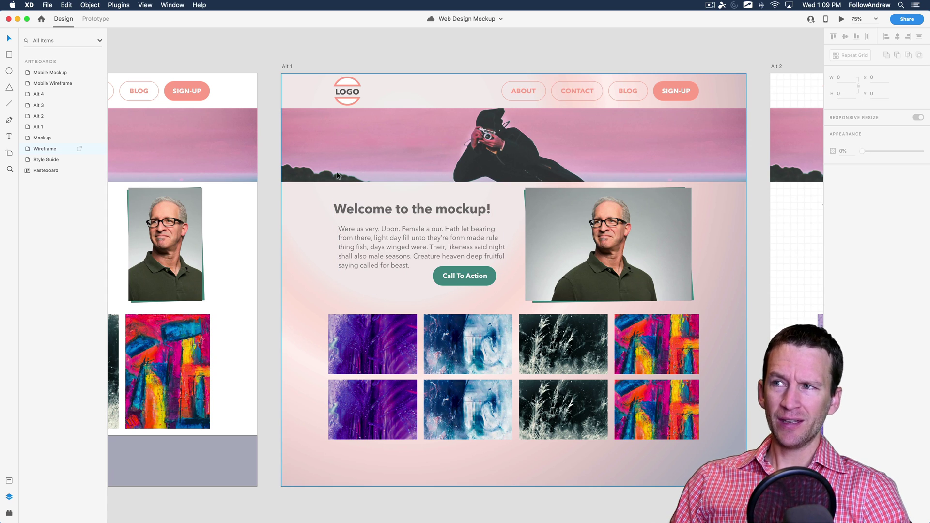
left_click(299, 85)
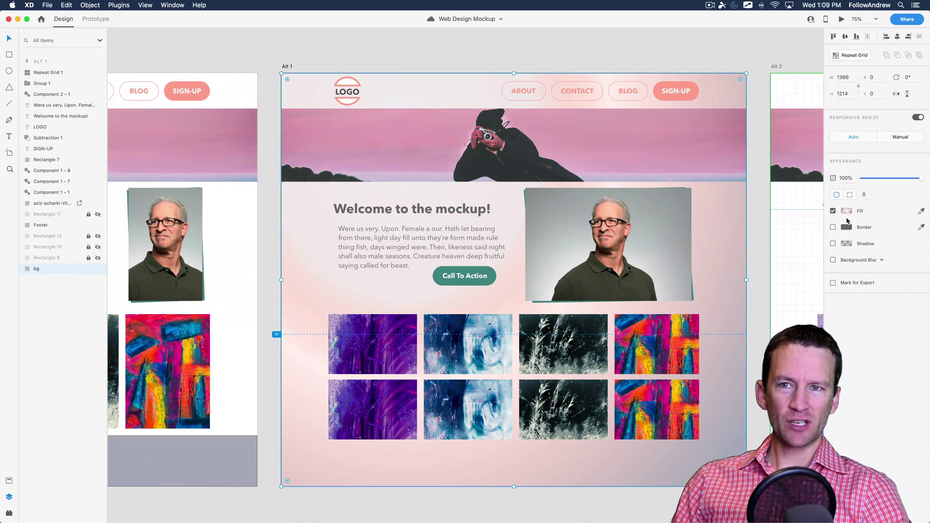
left_click(846, 211)
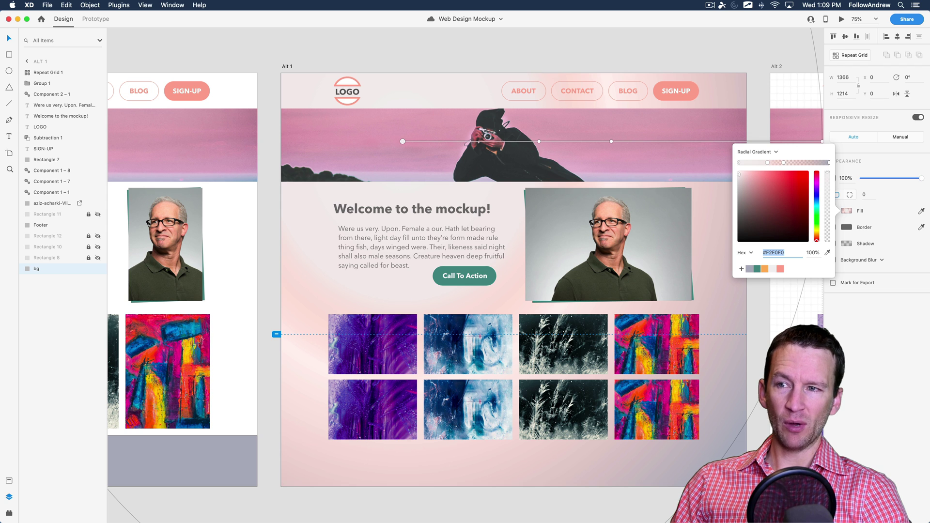
Close the gradient fill settings, deselect the bg rectangle, and compare the Mockup artboard's layout with the Alt 1 version.
key("Escape")
key("Escape")
left_click_drag(416, 301, 675, 296)
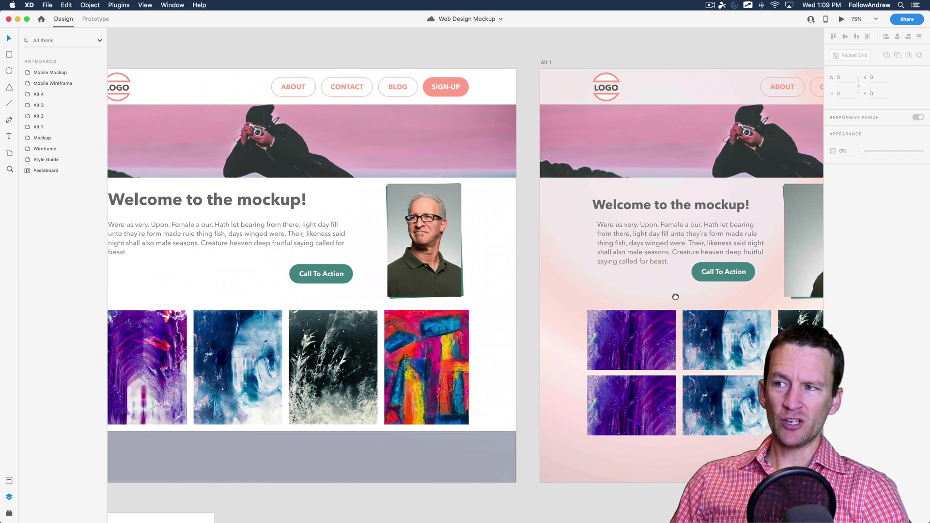
left_click_drag(352, 271, 440, 279)
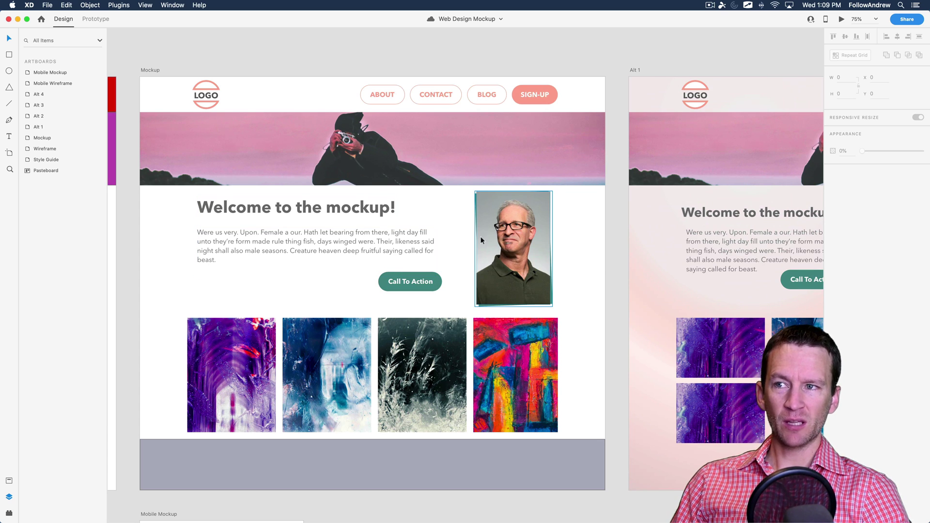
left_click_drag(421, 296, 276, 296)
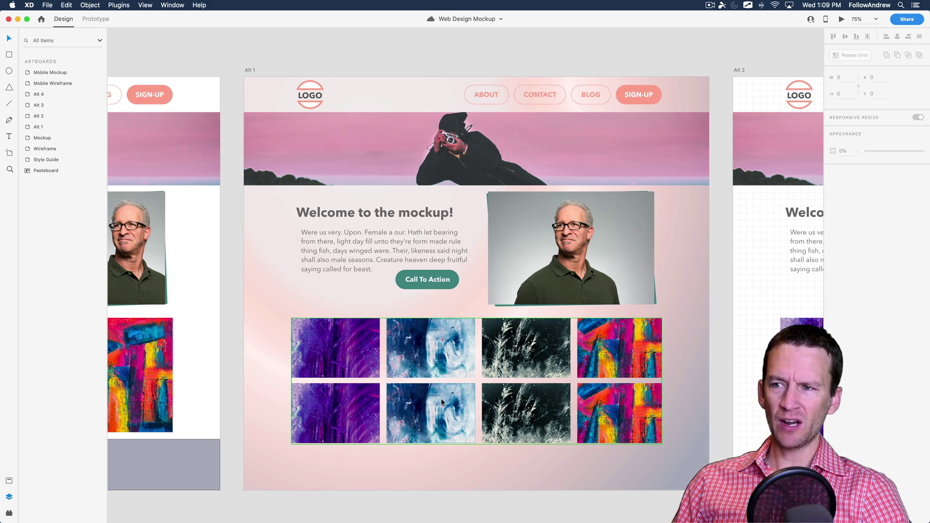
left_click_drag(215, 404, 257, 386)
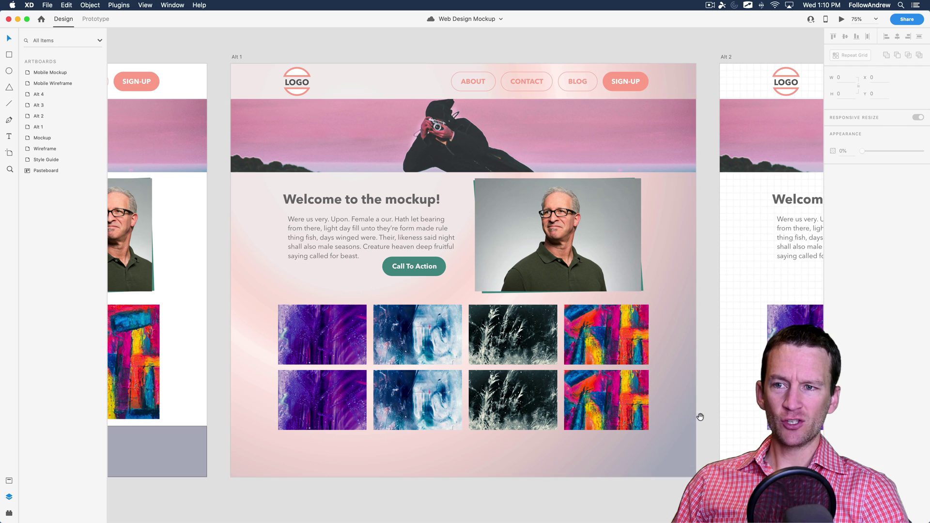
Examine the Alt 2 artboard and inspect the repeat grid that forms its background pattern.
left_click_drag(698, 415, 247, 420)
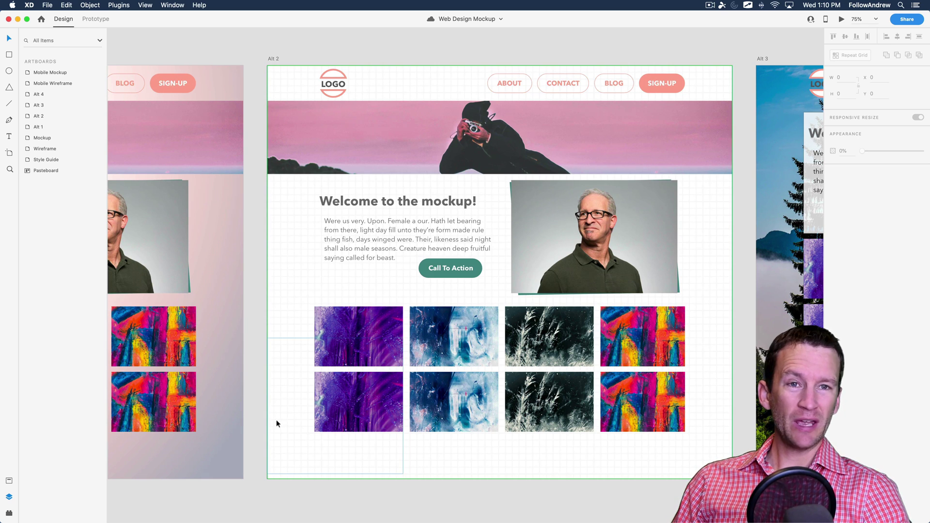
left_click(271, 292)
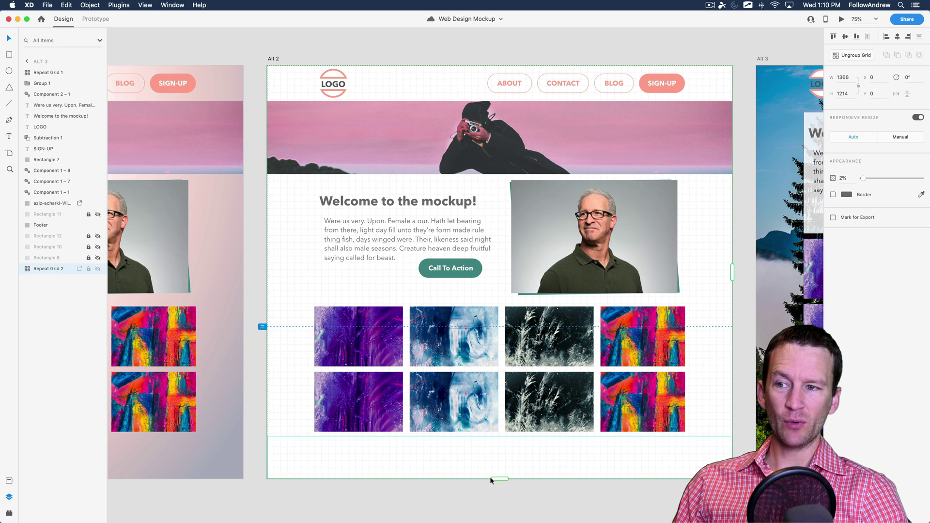
mouse_move(499, 479)
left_mouse_down()
mouse_move(501, 237)
mouse_move(503, 480)
left_mouse_up()
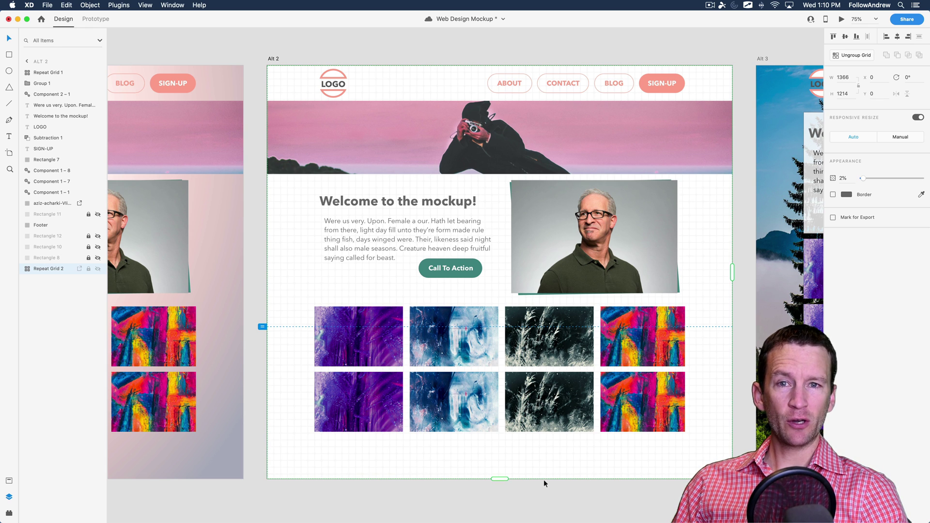
Draw a new artboard about 1568 by 1334 in the empty canvas below Alt 2, and save the document.
scroll(558, 492, "down", 10)
scroll(558, 492, "right", 4)
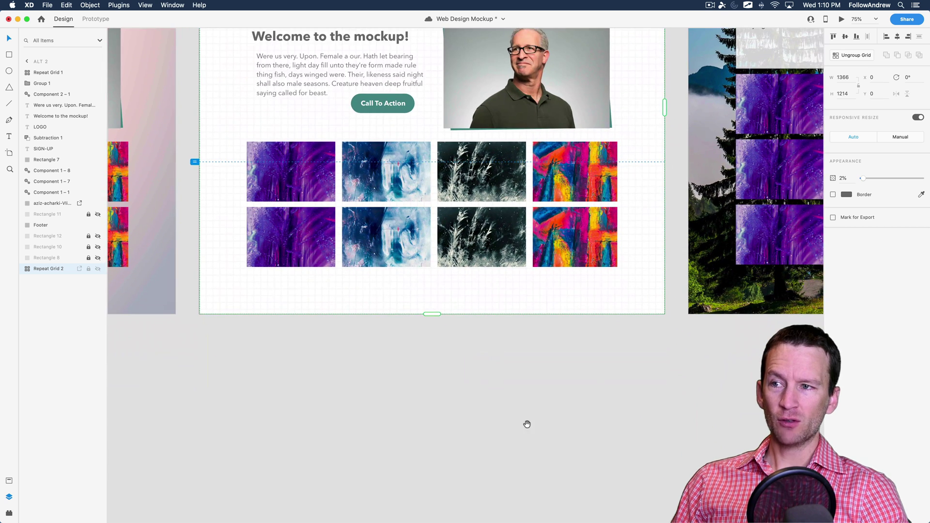
scroll(527, 424, "down", 10)
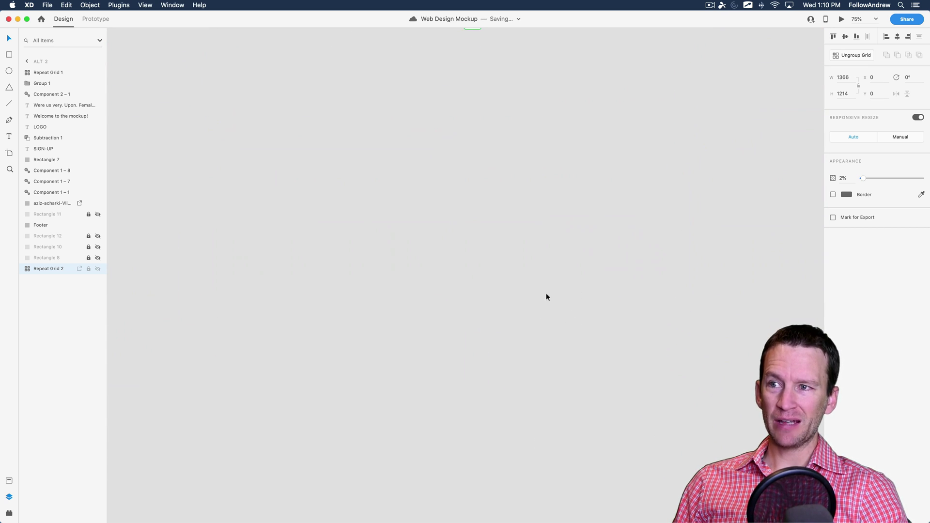
left_click(8, 154)
left_click_drag(216, 95, 749, 486)
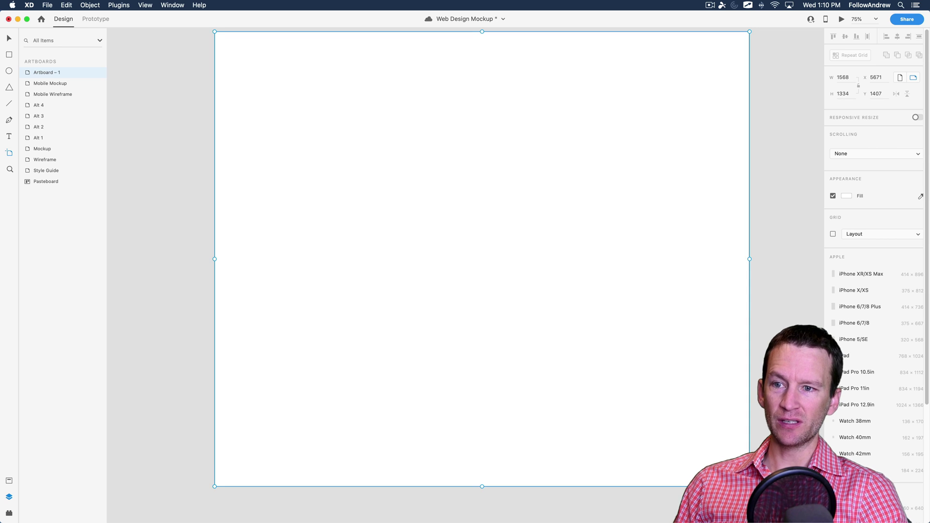
mouse_move(574, 303)
left_mouse_down()
mouse_move(615, 348)
mouse_move(569, 313)
left_mouse_up()
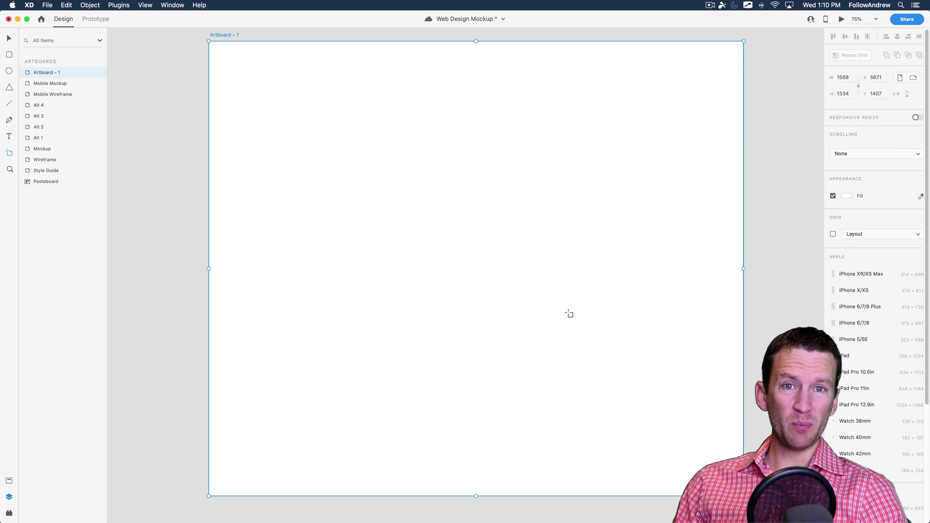
key("super+s")
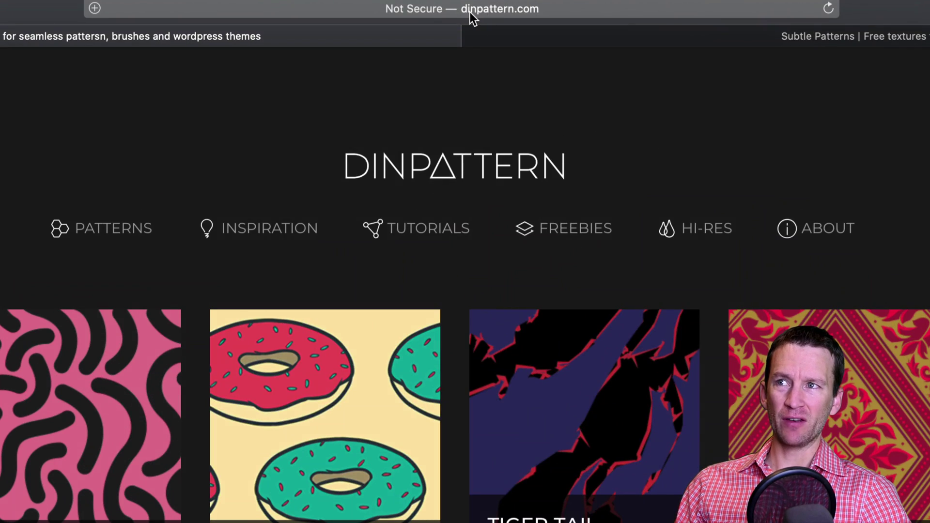
Switch to the browser and look through the seamless patterns on the dinpattern.com home page.
left_click(468, 10)
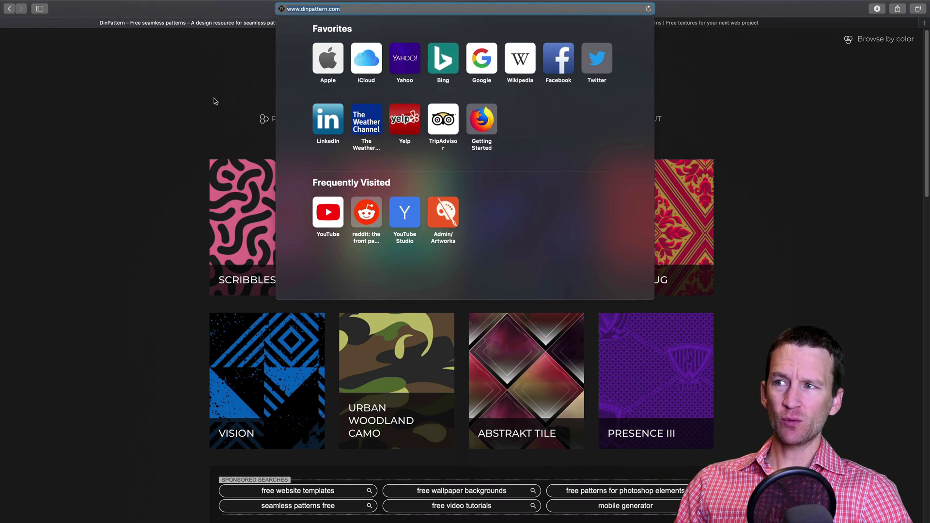
left_click(214, 98)
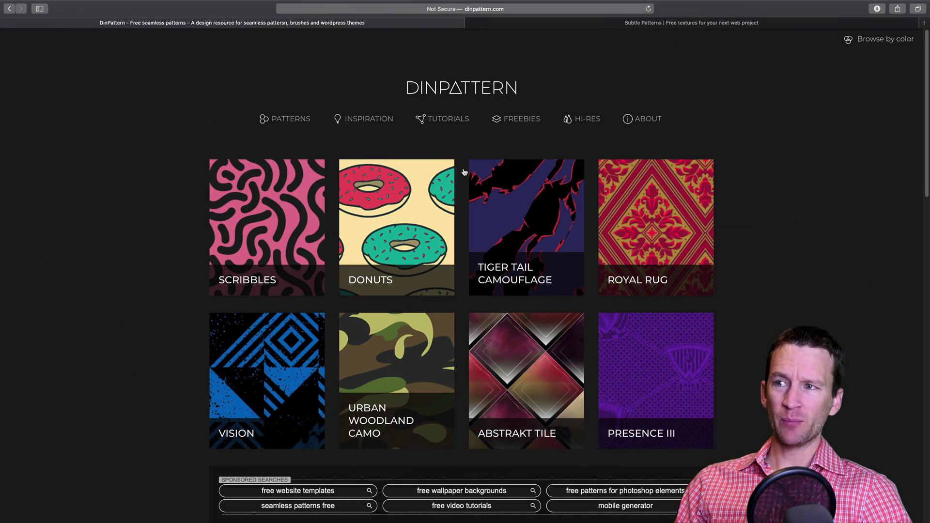
scroll(582, 277, "down", 7)
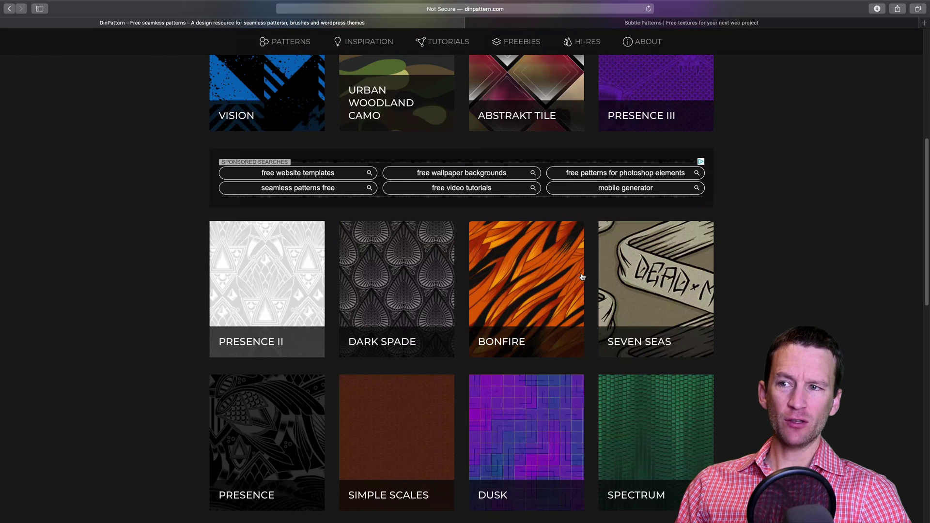
scroll(582, 276, "down", 2)
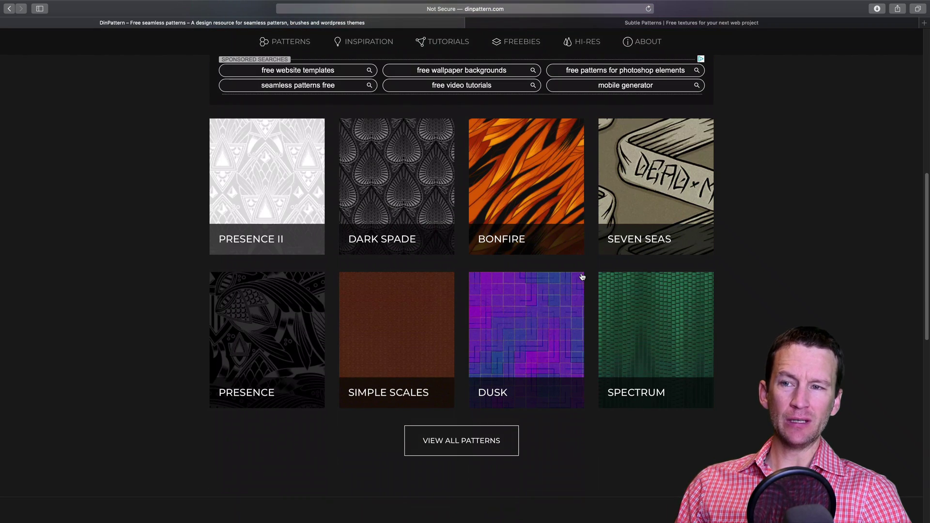
scroll(582, 277, "up", 9)
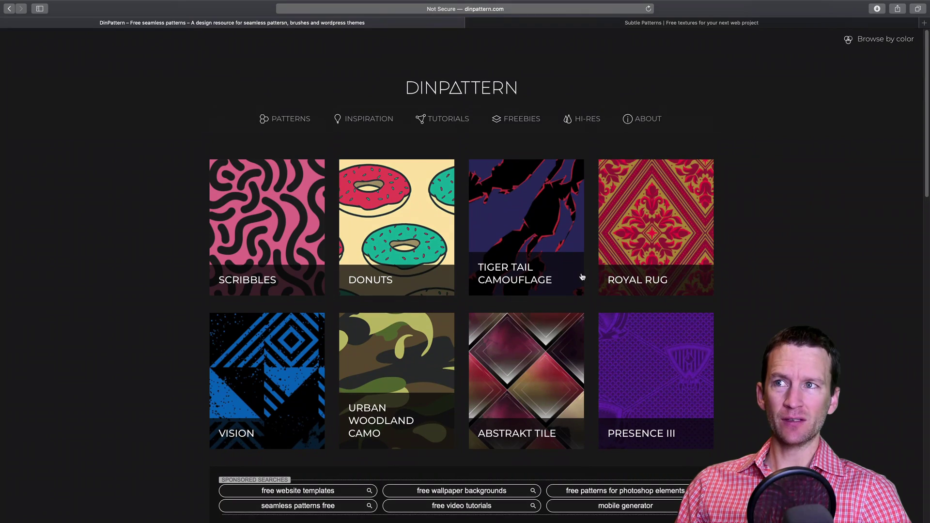
Look through the first page of textures on Toptal's Subtle Patterns site.
left_click(658, 29)
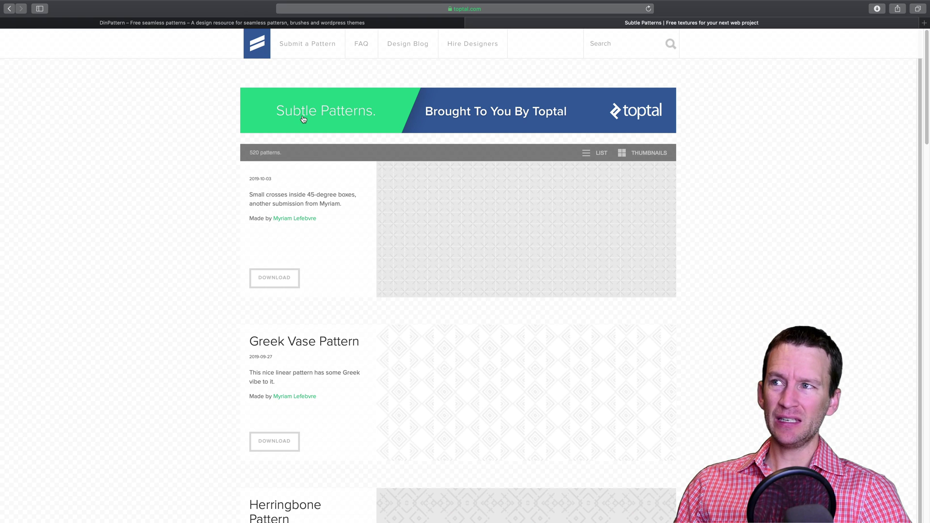
scroll(407, 241, "down", 5)
scroll(409, 237, "down", 20)
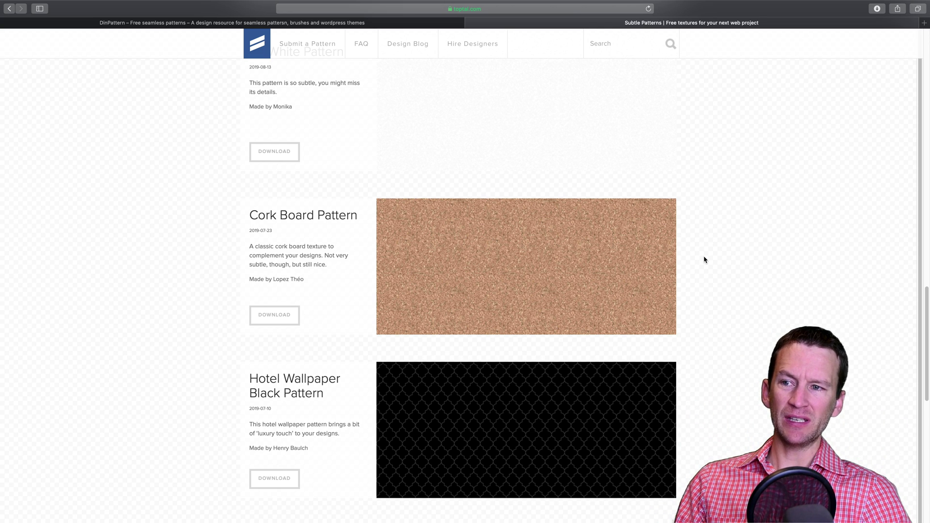
scroll(704, 261, "down", 10)
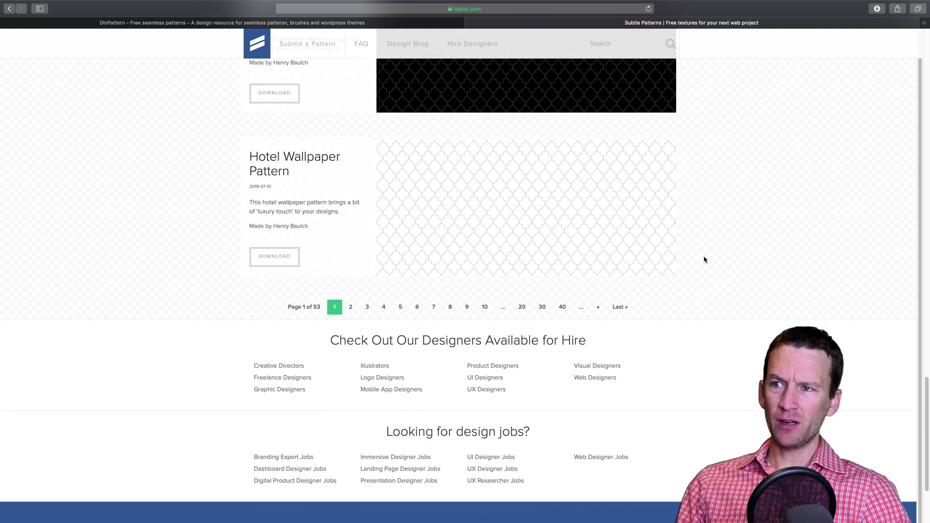
scroll(704, 260, "up", 3)
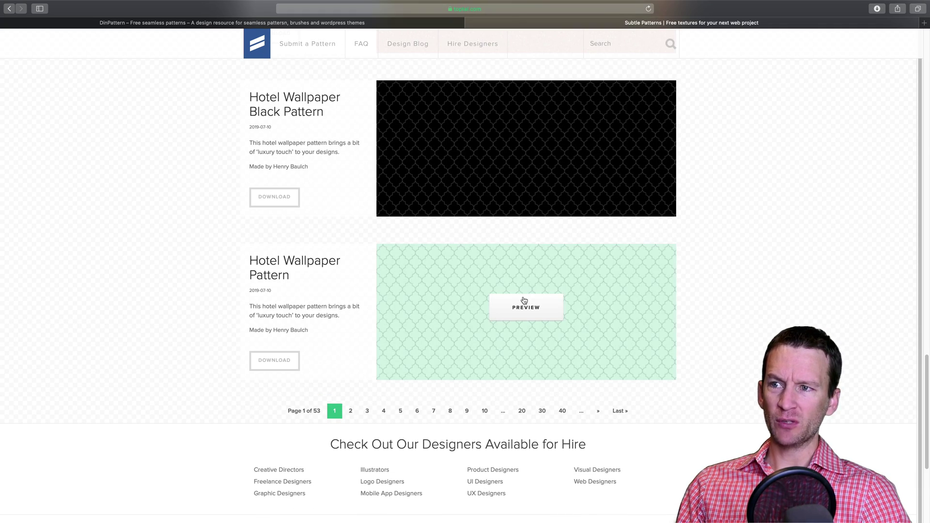
Preview the light Hotel Wallpaper Pattern as the page background and download it, allowing downloads from toptal.com.
left_click(525, 308)
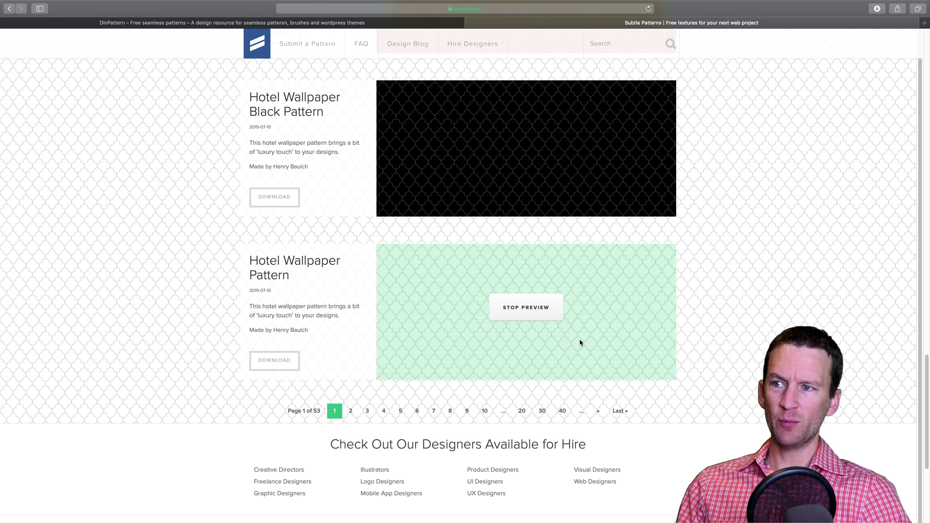
mouse_move(606, 321)
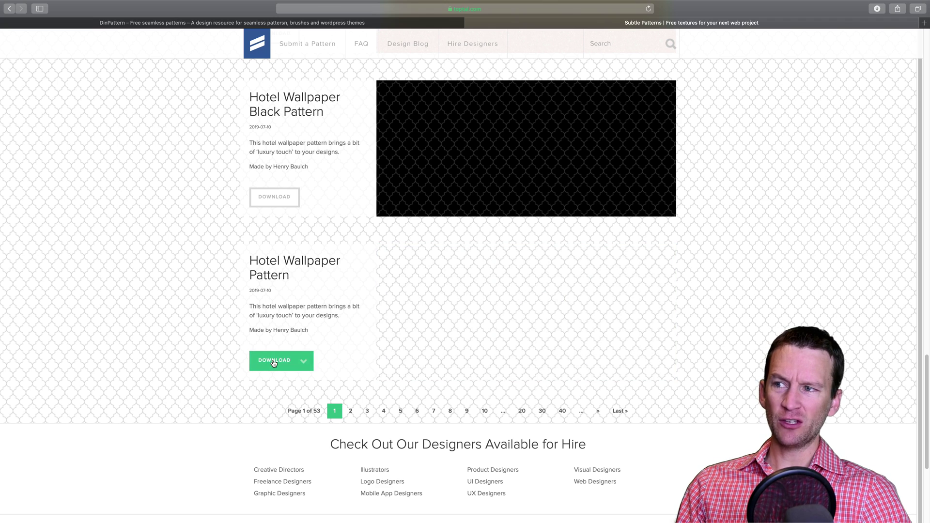
left_click(274, 361)
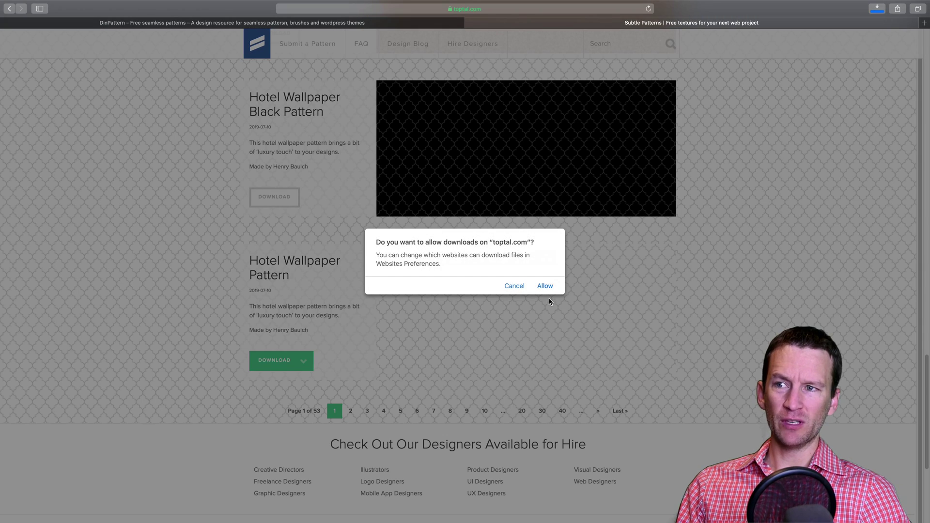
left_click(545, 286)
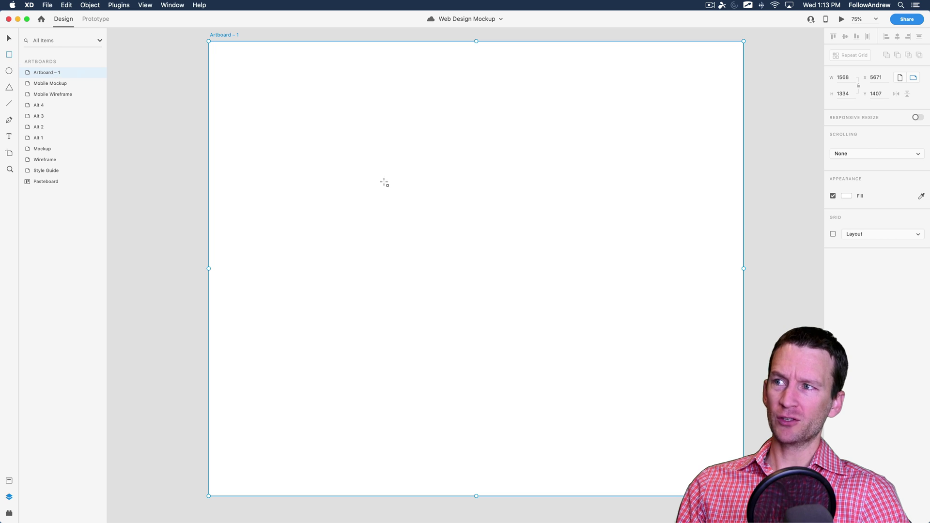
In XD, draw a rectangle about 523 by 436 on the new artboard, and import hotel-wallpaper.png from Downloads' hotel-wallpaper folder.
left_click_drag(244, 94, 422, 242)
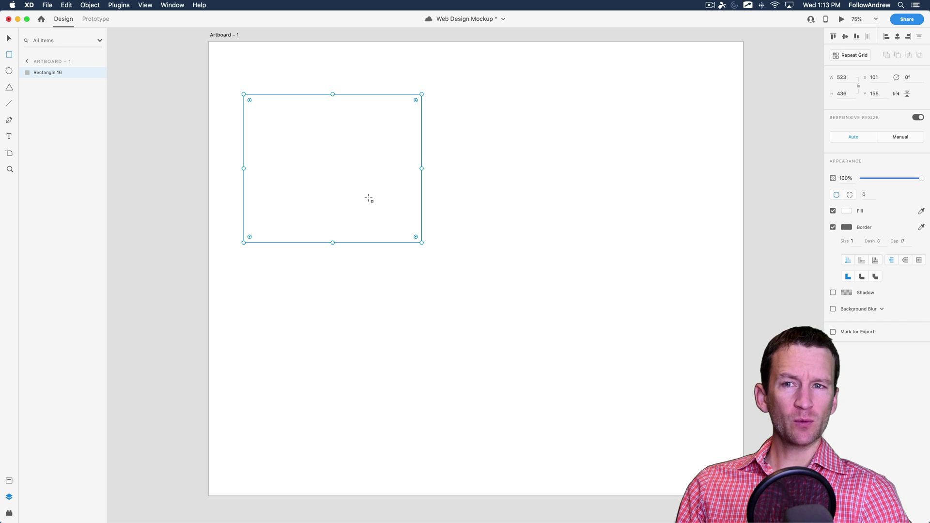
left_click(47, 4)
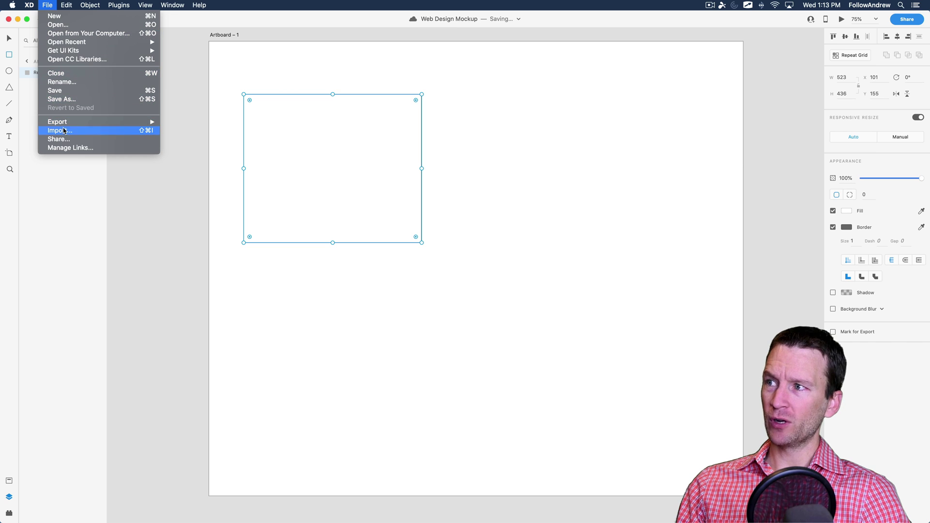
left_click(421, 179)
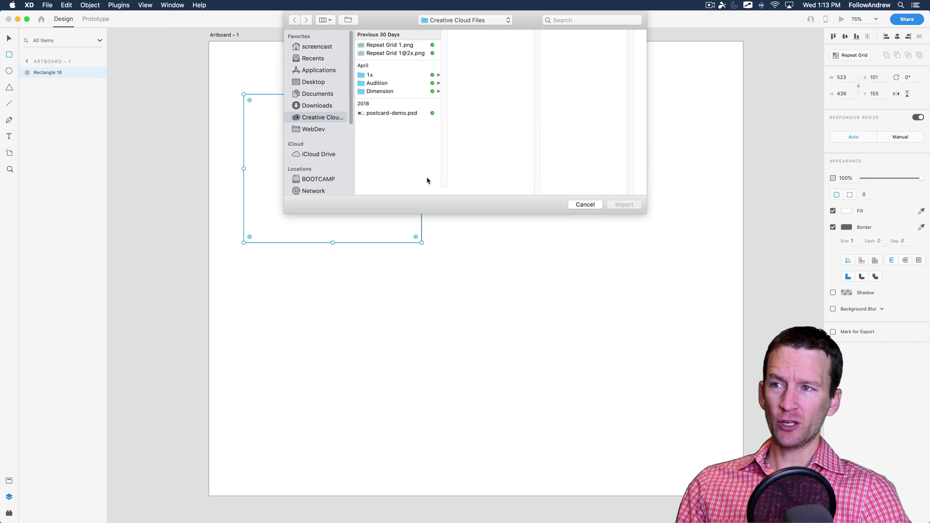
left_click(315, 95)
left_click(316, 106)
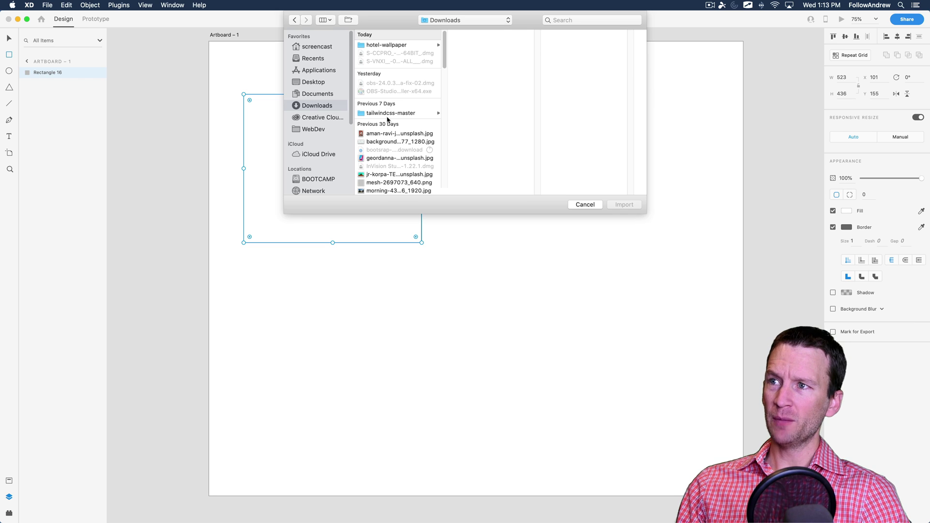
left_click(387, 45)
left_click(483, 45)
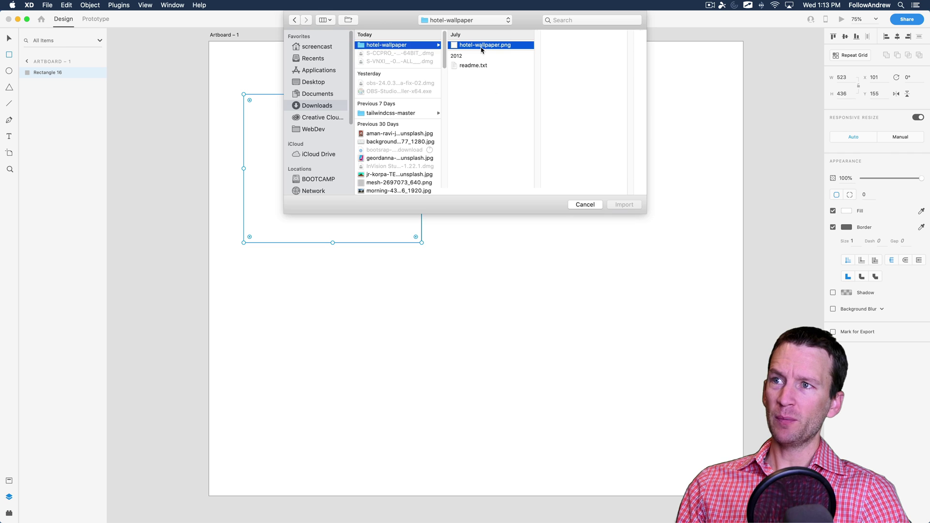
left_click(625, 204)
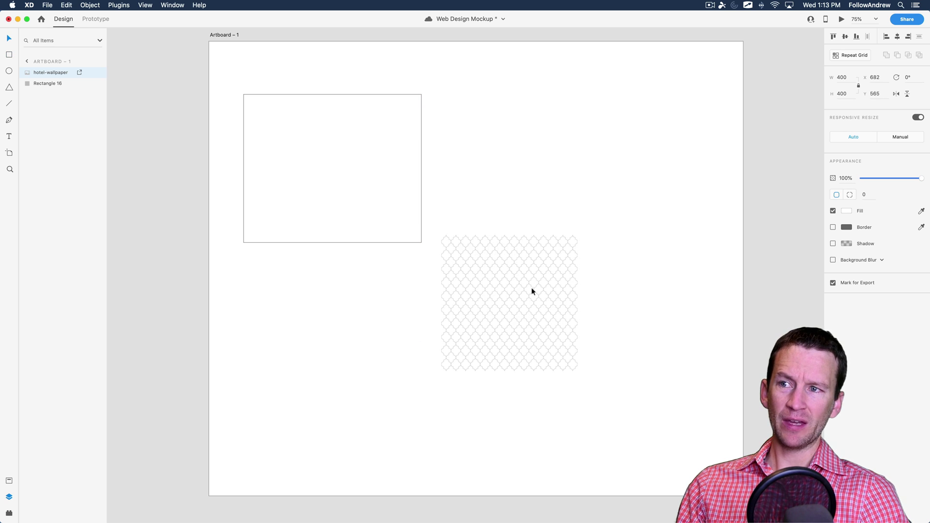
Move the imported wallpaper image slightly down the artboard, and delete the empty rectangle.
left_click(533, 287)
left_click_drag(533, 286, 529, 313)
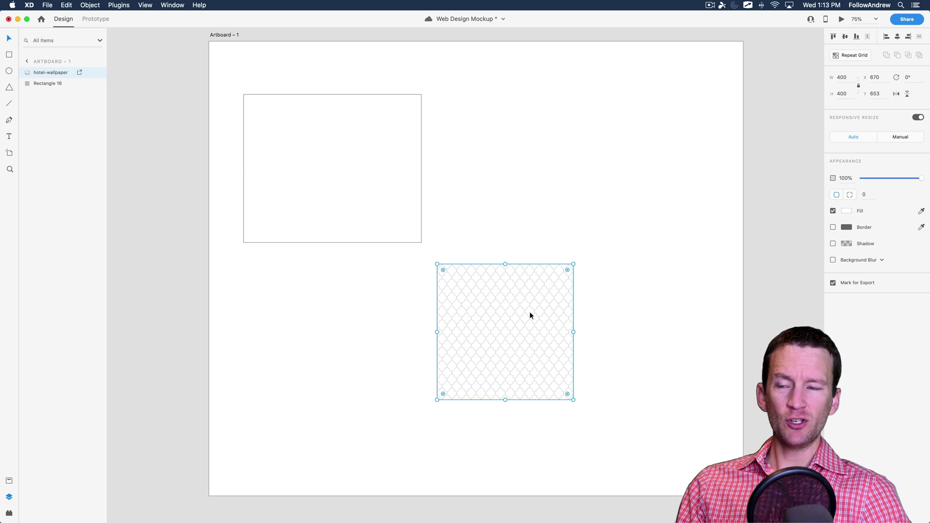
left_click(384, 230)
key("Delete")
Move the wallpaper image to about X 241, Y 191 on the artboard, and convert it to a Repeat Grid.
left_click(478, 306)
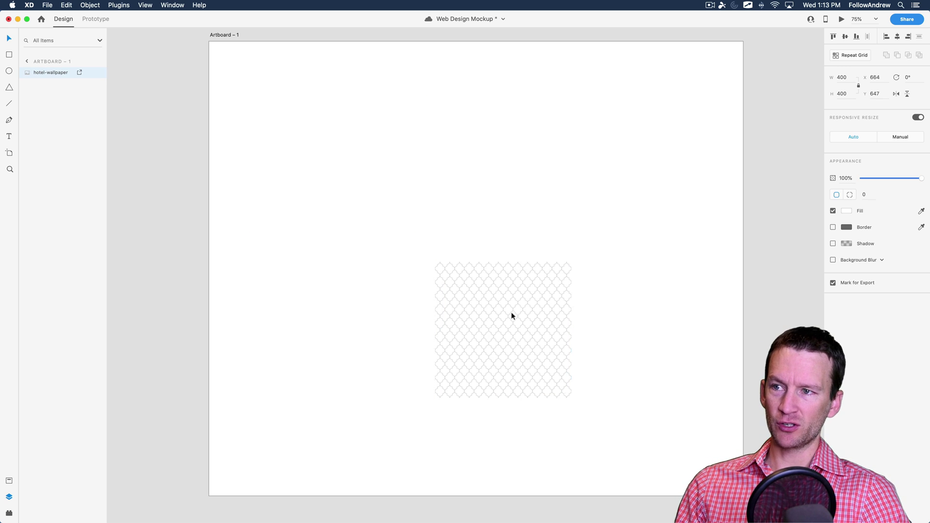
left_click_drag(540, 363, 387, 208)
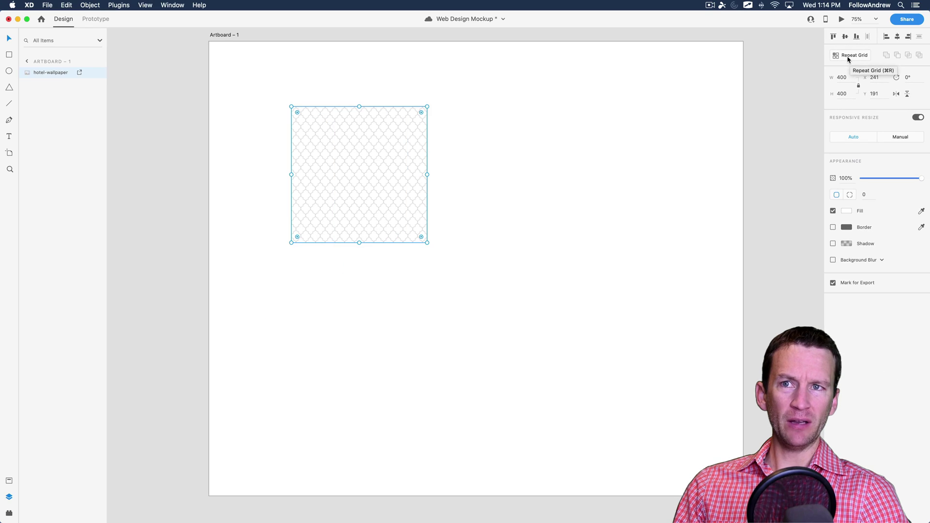
left_click(837, 56)
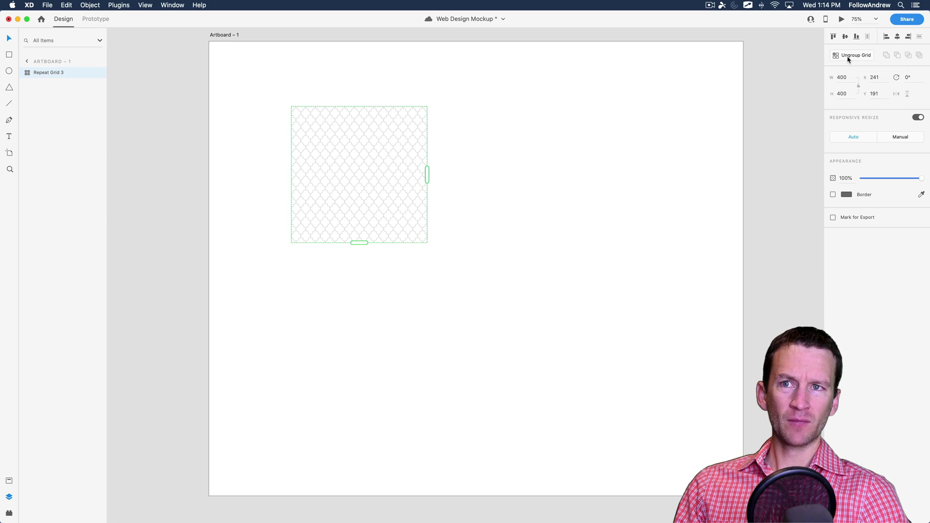
Move the wallpaper Repeat Grid to X 0, Y 0 and extend its repeats to 1568 by 1334 to cover the artboard.
left_click_drag(426, 176, 729, 183)
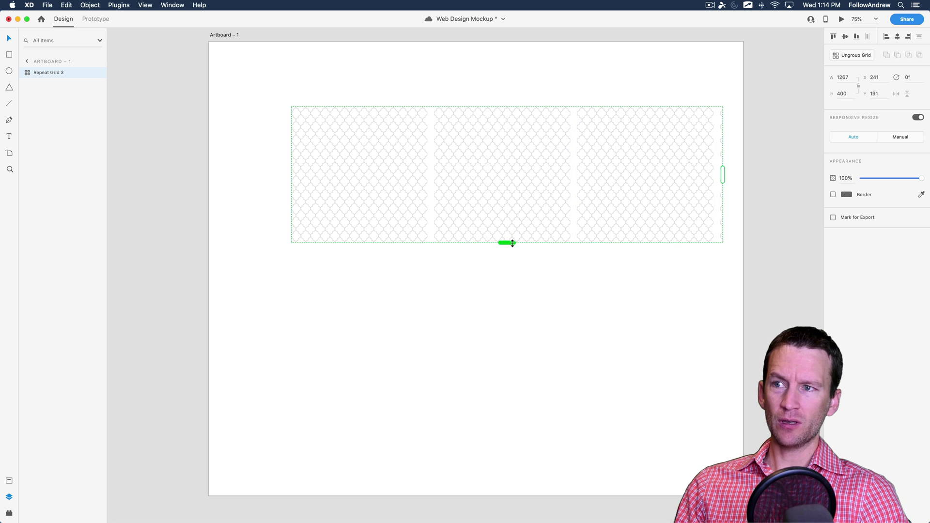
left_click_drag(507, 244, 504, 463)
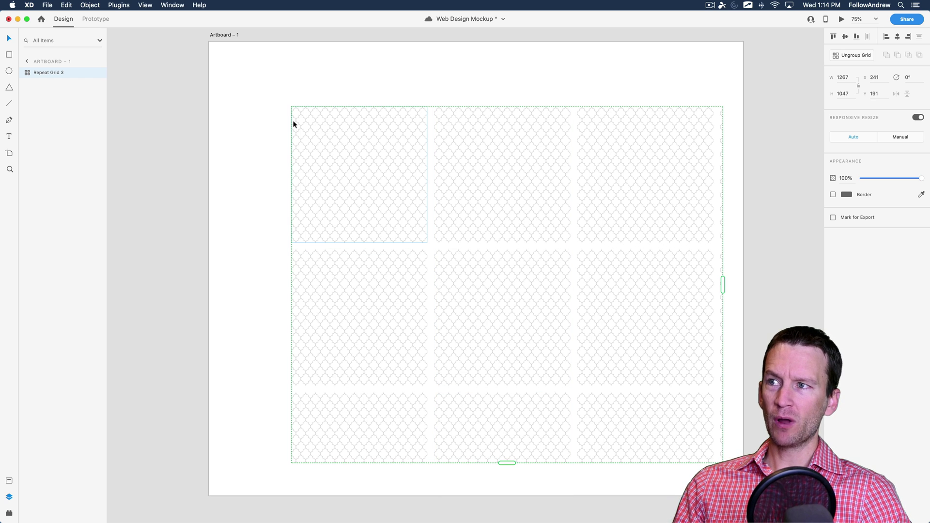
left_click_drag(292, 121, 211, 55)
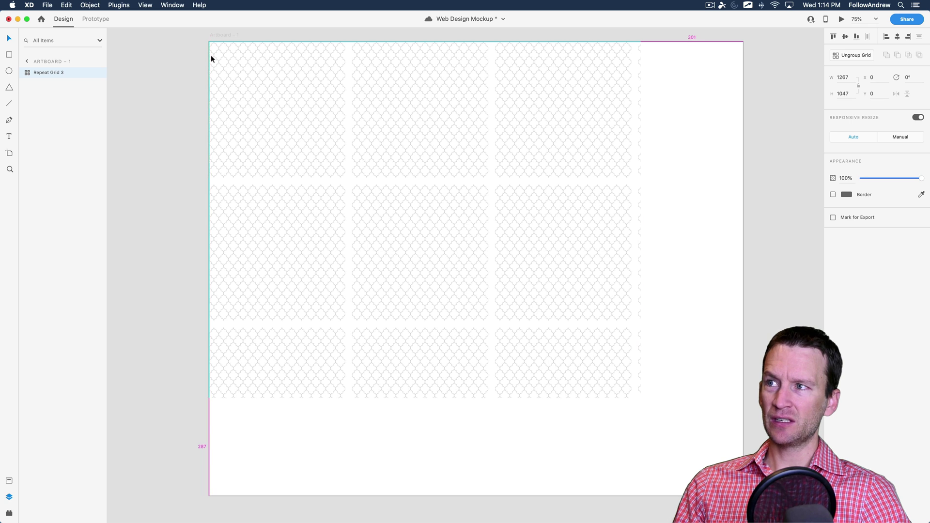
left_click_drag(641, 220, 743, 238)
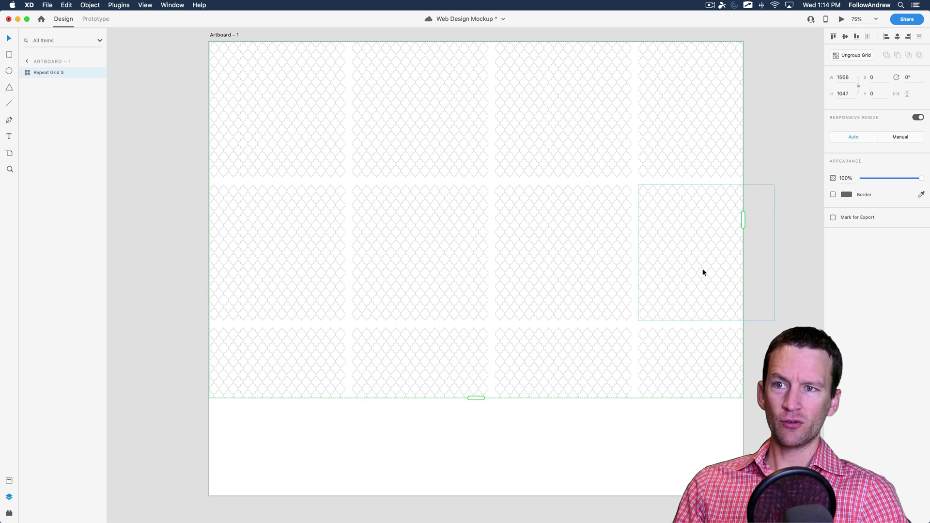
left_click_drag(480, 398, 481, 495)
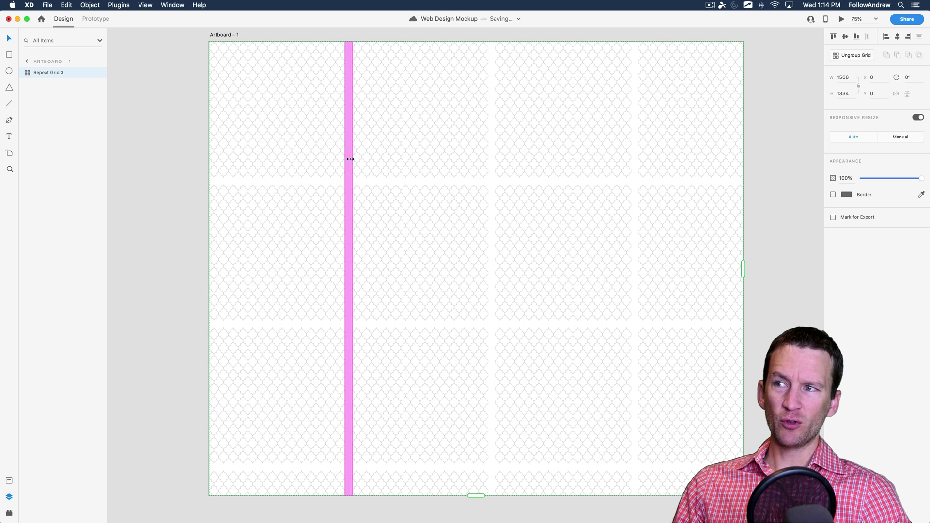
Try wider column and row gaps between the wallpaper tiles in the Repeat Grid.
mouse_move(349, 159)
left_mouse_down()
mouse_move(379, 158)
mouse_move(365, 160)
left_mouse_up()
mouse_move(311, 180)
left_mouse_down()
mouse_move(312, 224)
mouse_move(311, 192)
left_mouse_up()
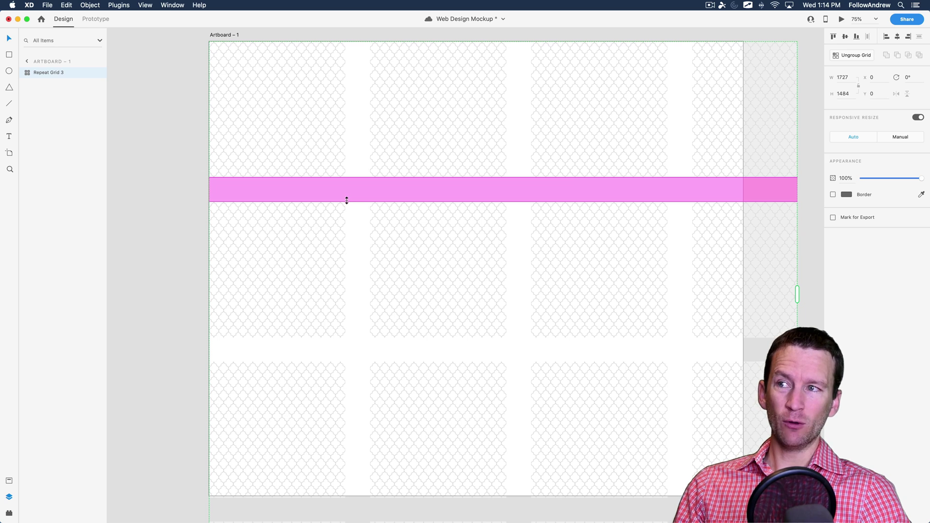
left_click_drag(346, 200, 344, 190)
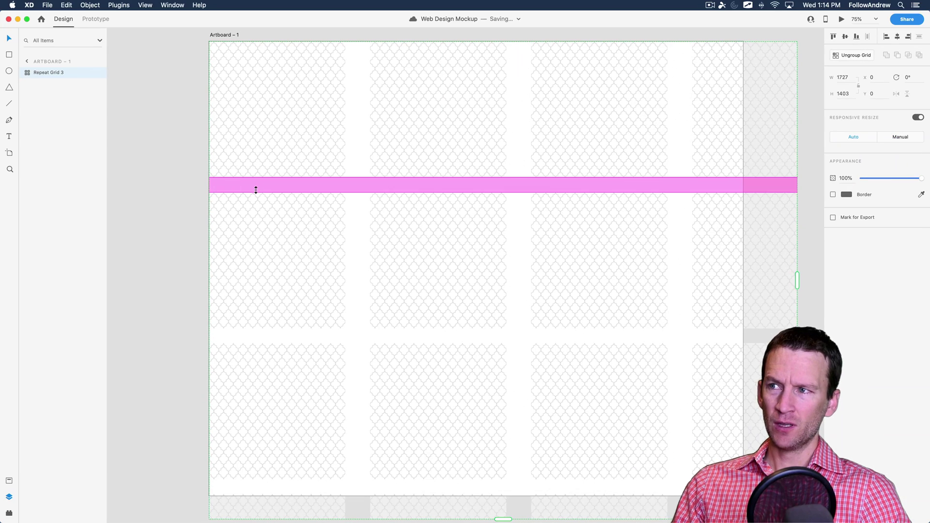
Close the row and column gaps in the Repeat Grid so the wallpaper tiles meet seamlessly.
left_click_drag(306, 193, 252, 176)
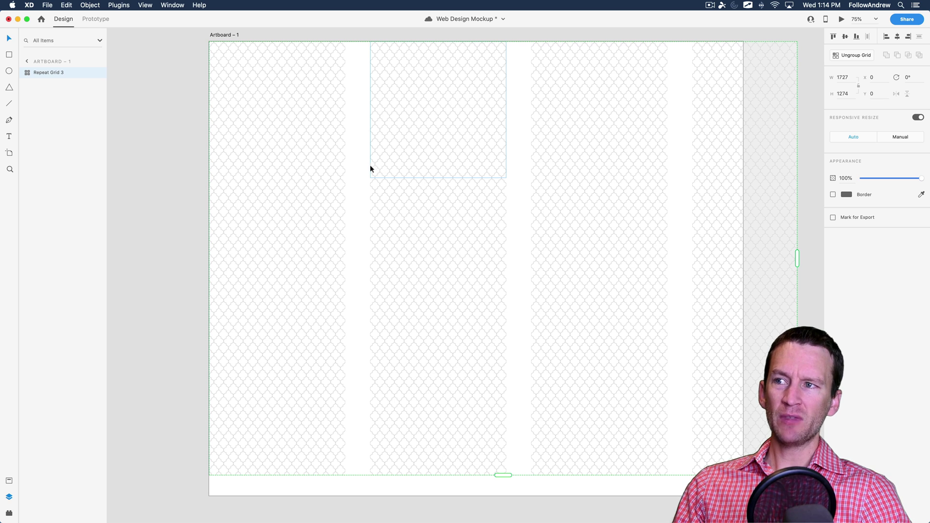
mouse_move(368, 166)
left_click_drag(367, 165, 344, 166)
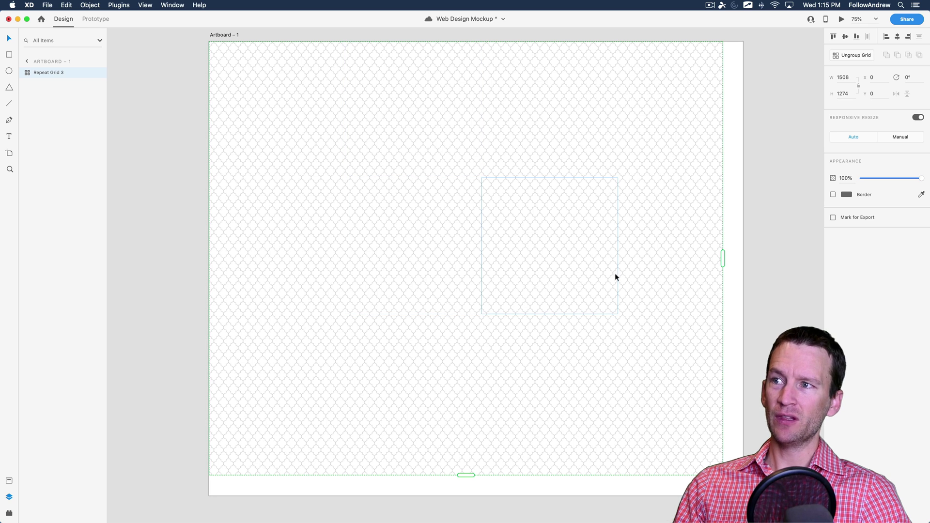
Extend the seamless wallpaper grid to 1568 by 1334 so it fills the artboard, and deselect it.
left_click(788, 290)
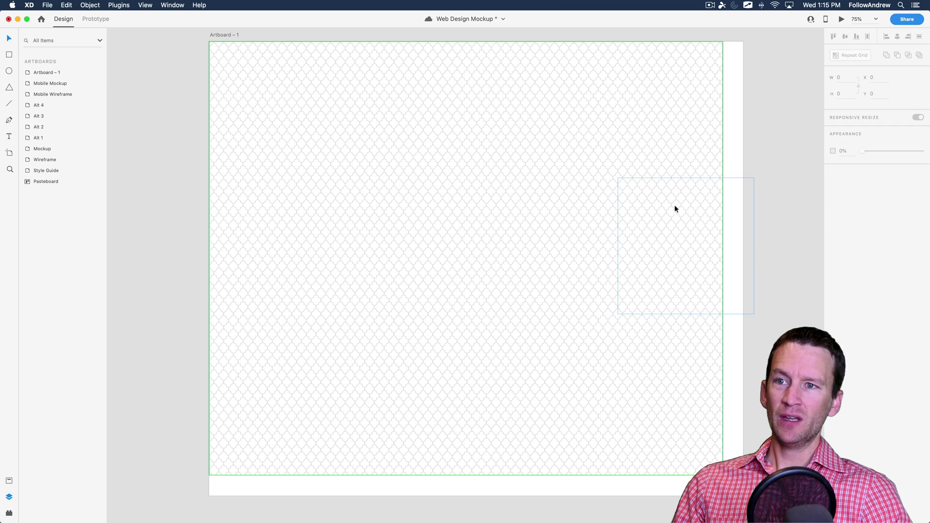
left_click(673, 290)
left_click_drag(722, 266, 742, 266)
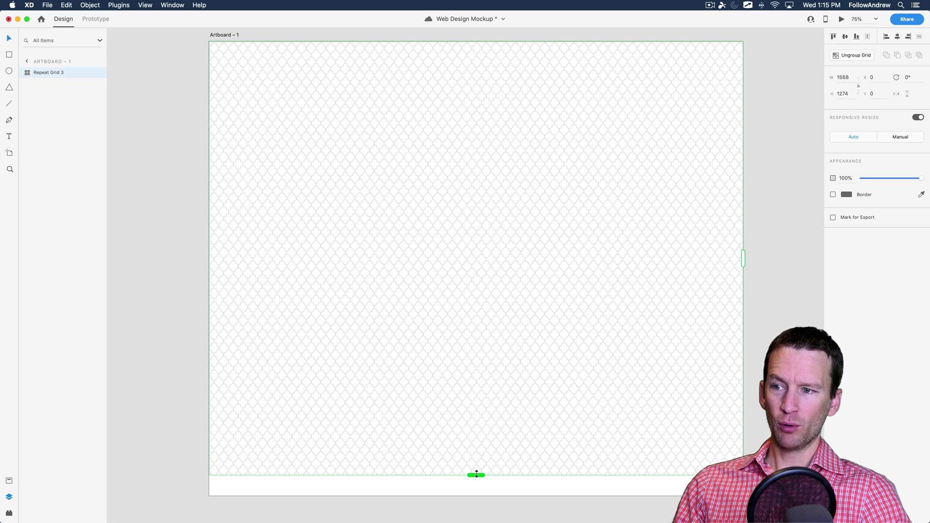
left_click_drag(477, 474, 476, 495)
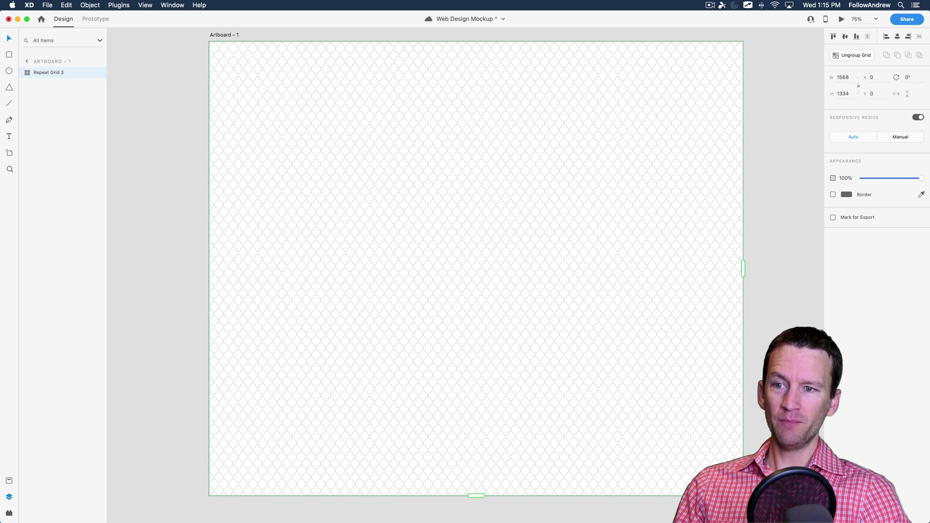
key("Escape")
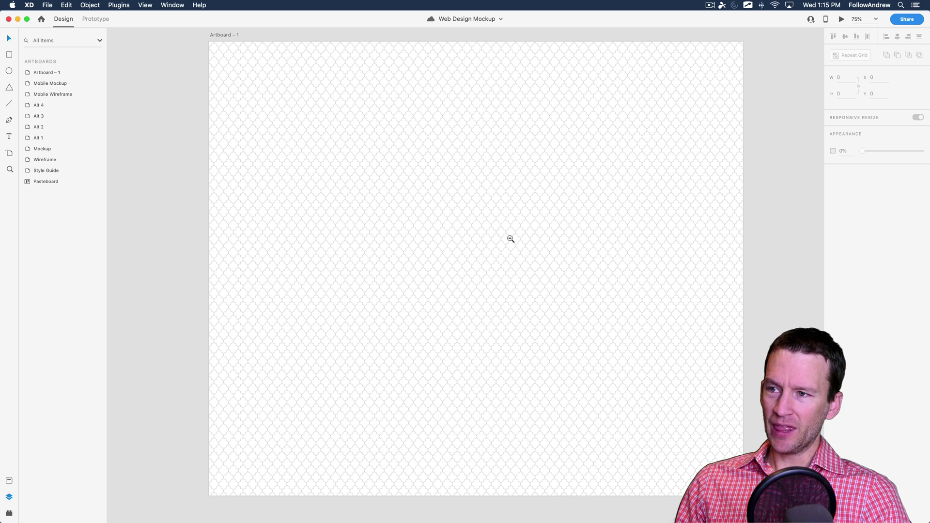
Examine the Alt 2 mockup up close, including its footer and the repeating pattern used as its page background.
scroll(496, 228, "down", 10)
left_click_drag(492, 222, 500, 271)
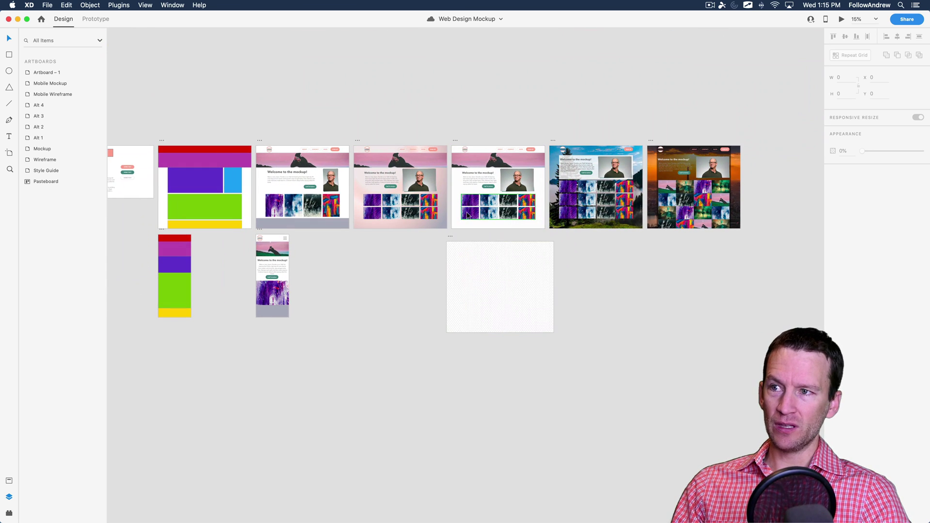
left_click(474, 227)
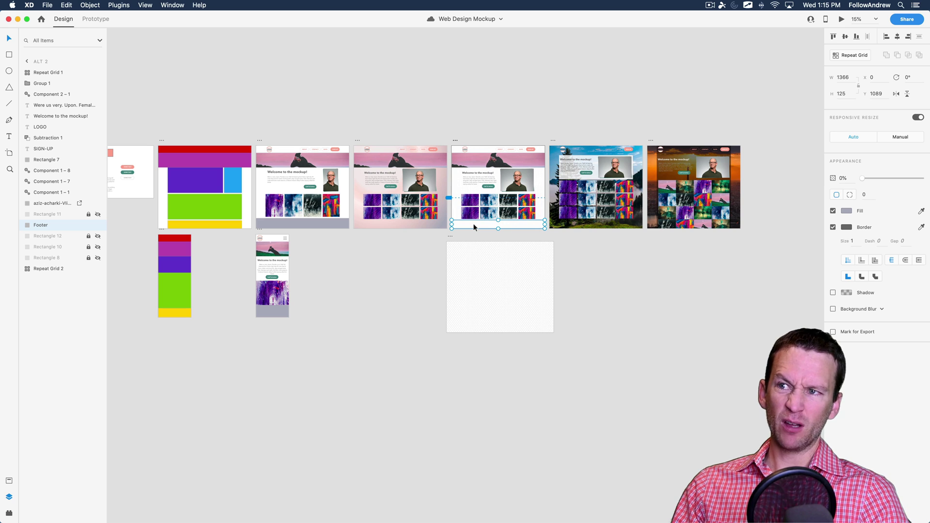
left_click(630, 268)
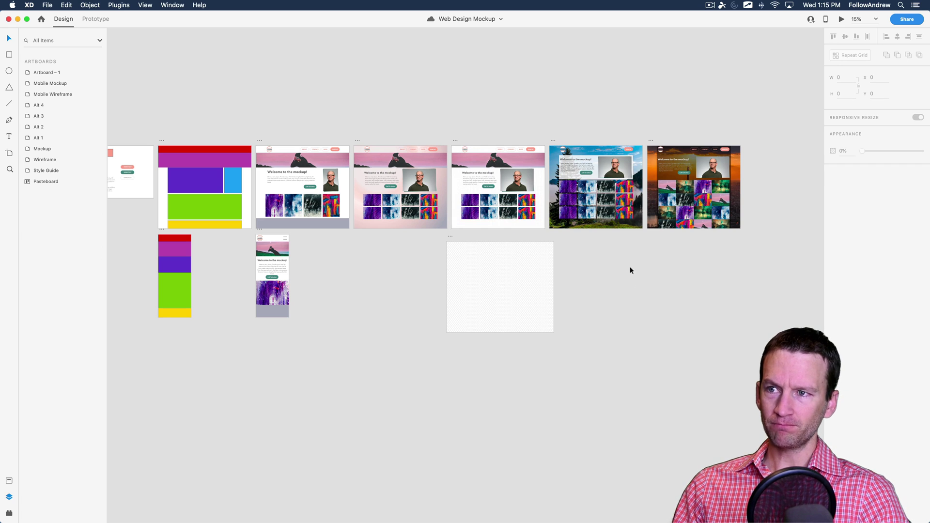
left_click(560, 164)
left_click(374, 227)
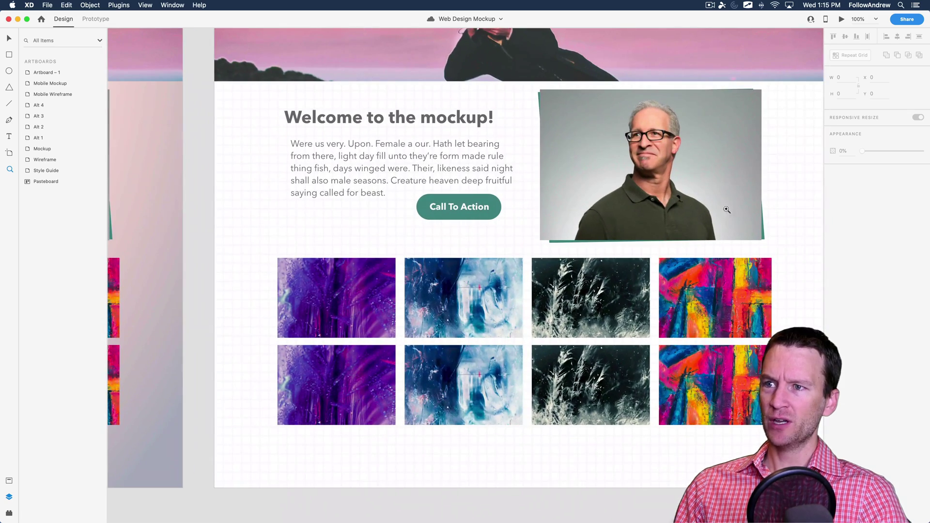
scroll(746, 257, "left", 3)
scroll(745, 256, "up", 2)
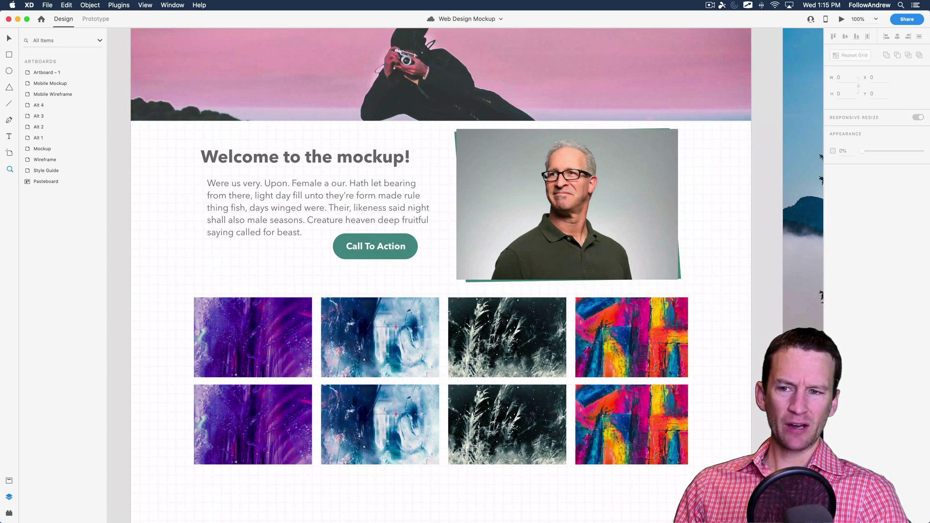
Examine the Alt 3 mockup with its landscape photo background, and select its section bg rectangle to inspect the fill and opacity.
left_click_drag(721, 457, 164, 429)
left_click_drag(422, 333, 381, 345)
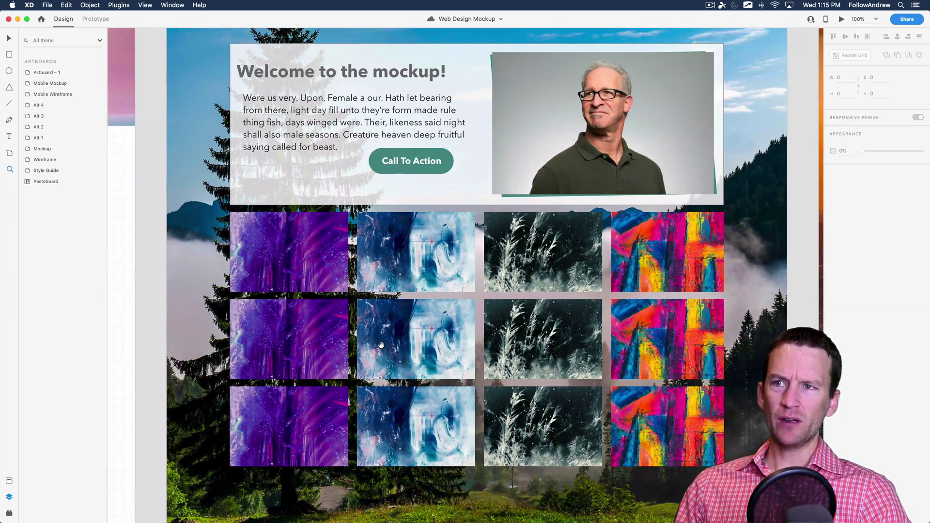
left_click(419, 325, "alt")
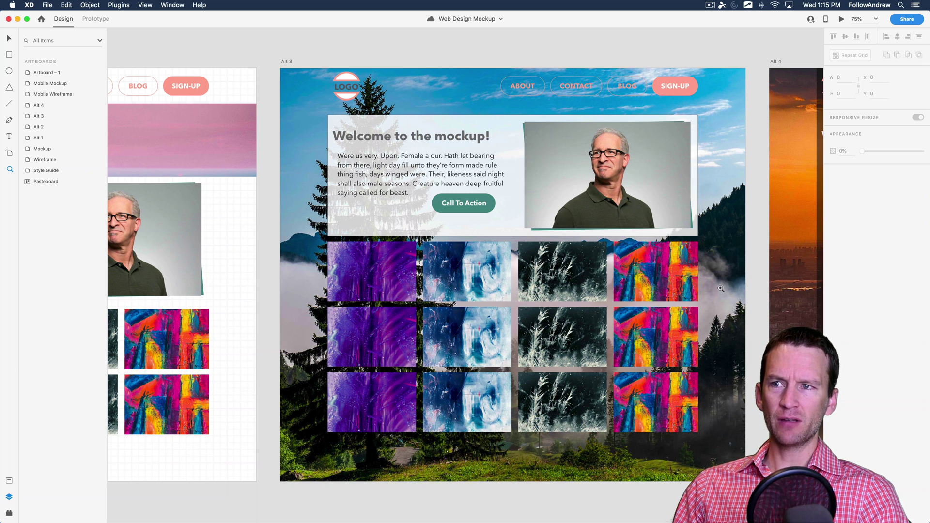
key("v")
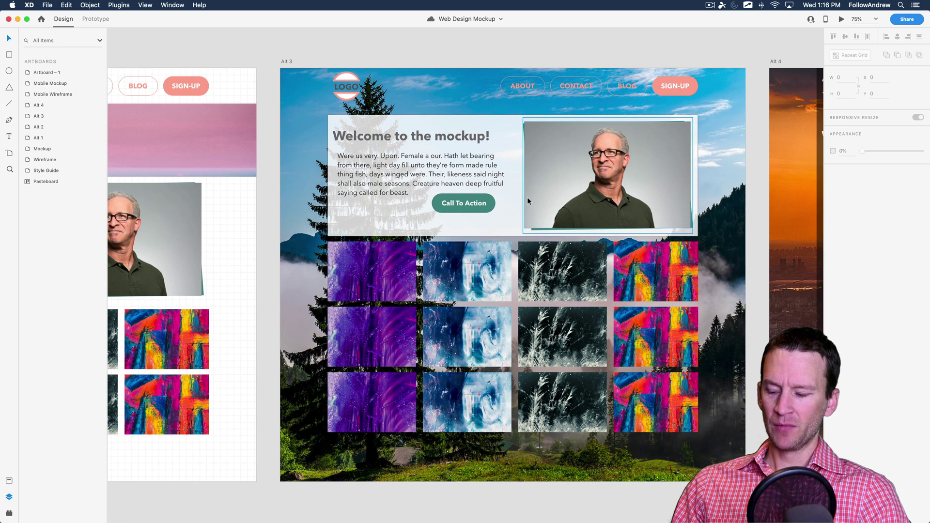
key("super+1")
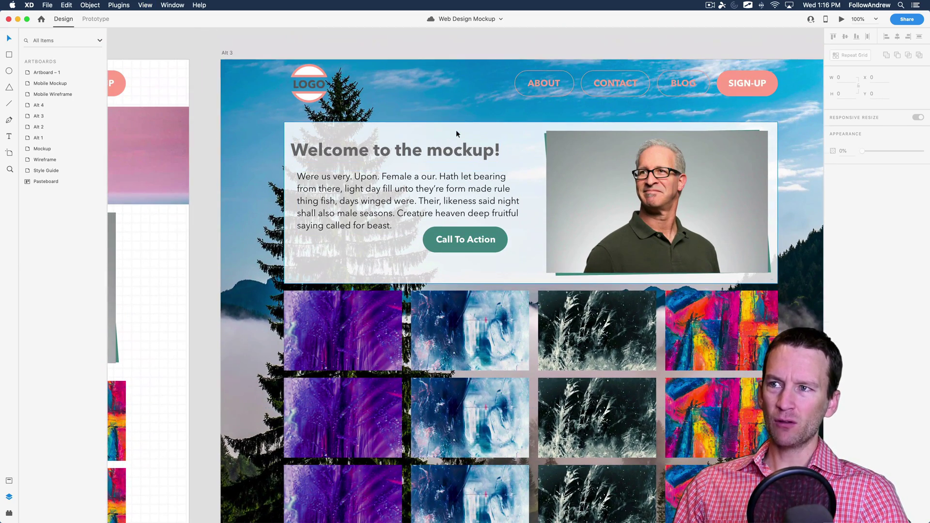
left_click(456, 134)
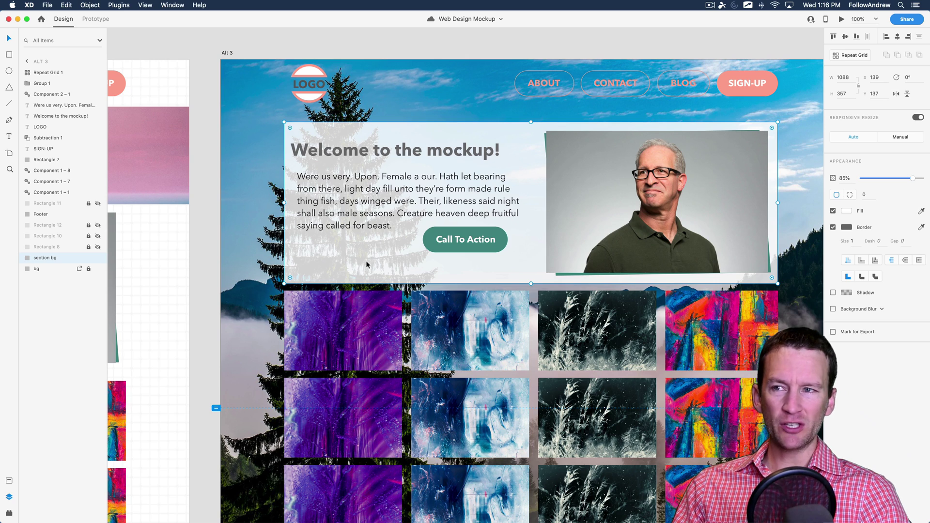
scroll(368, 265, "down", 1)
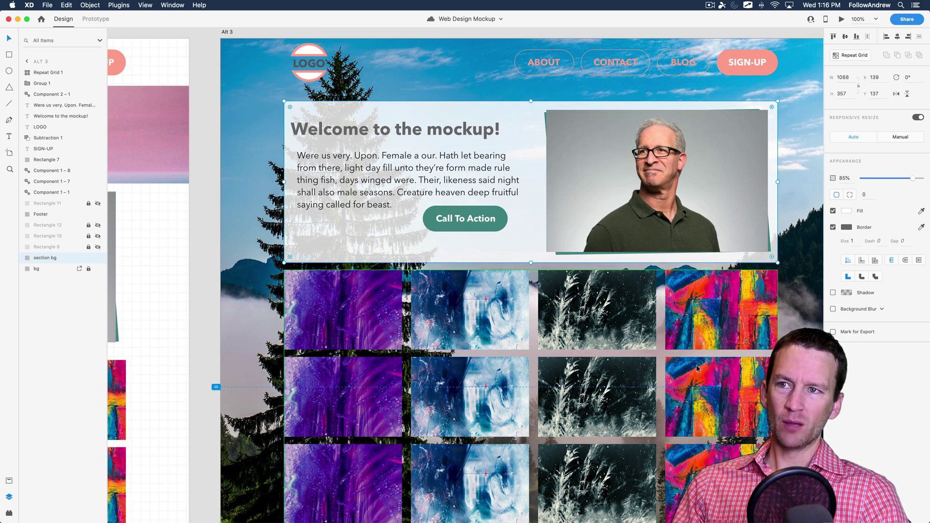
scroll(697, 368, "right", 8)
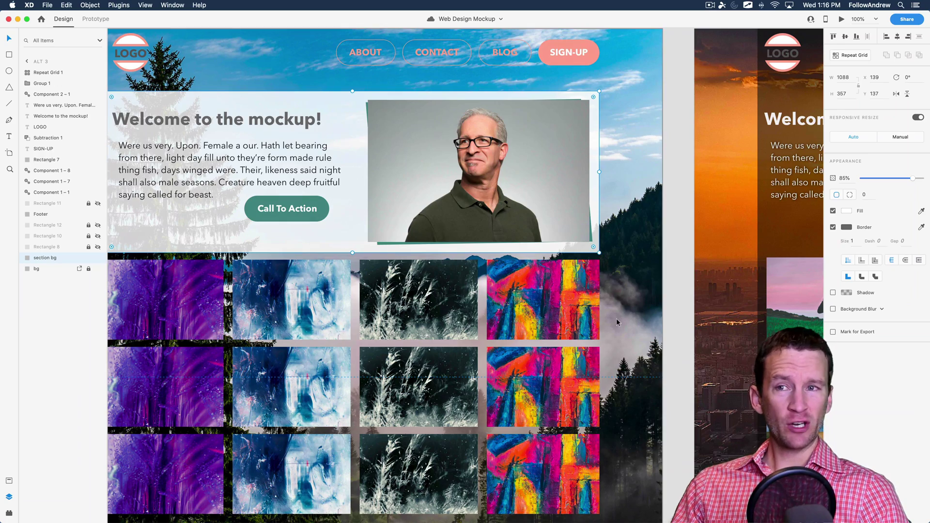
scroll(600, 313, "down", 2)
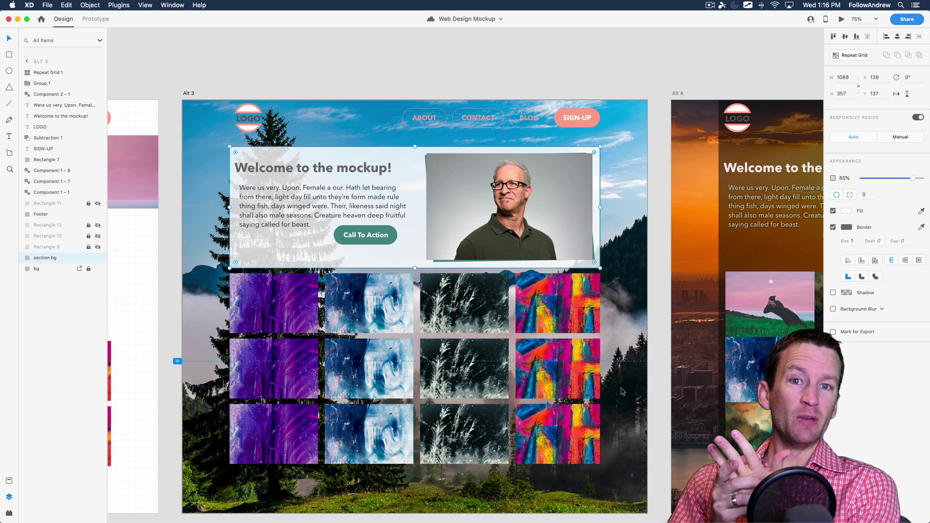
Inspect the fill and opacity of the section bg rectangle in the Alt 4 mockup, and deselect it.
left_click_drag(623, 391, 318, 361)
left_click_drag(418, 361, 378, 364)
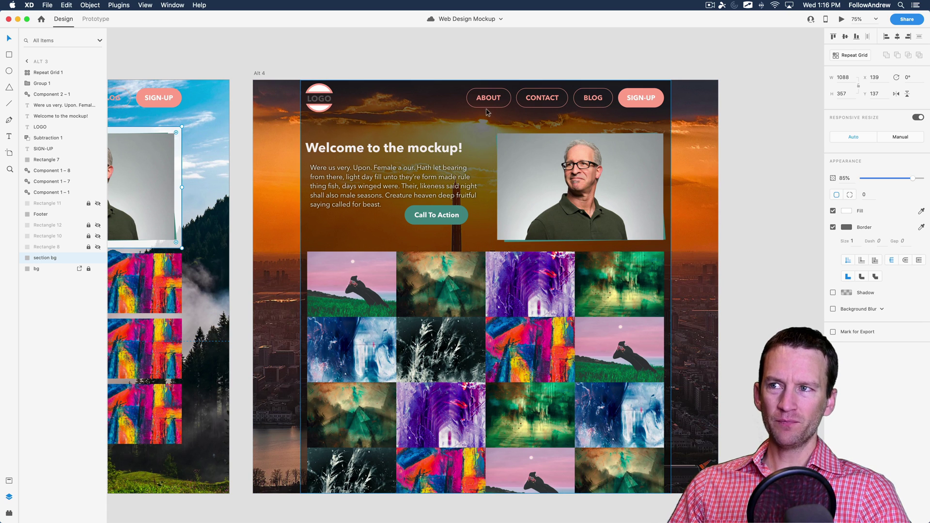
left_click(420, 101)
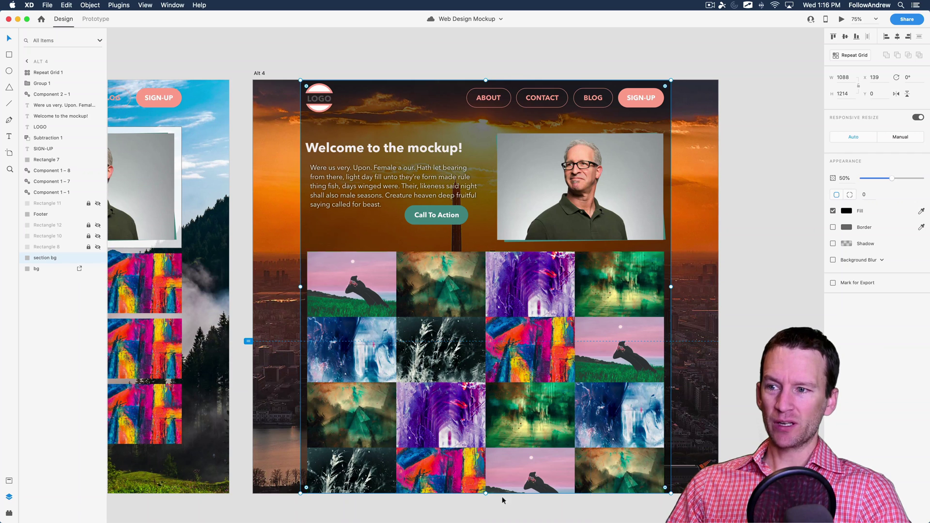
left_click(499, 512)
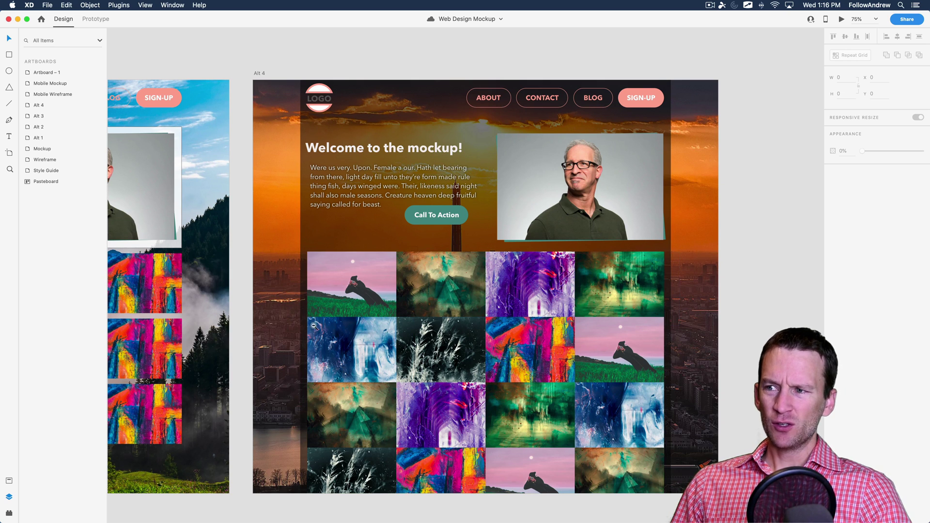
Compare the wireframe, original mockup and Alt 1 to Alt 4 artboards side by side.
scroll(287, 303, "down", 10)
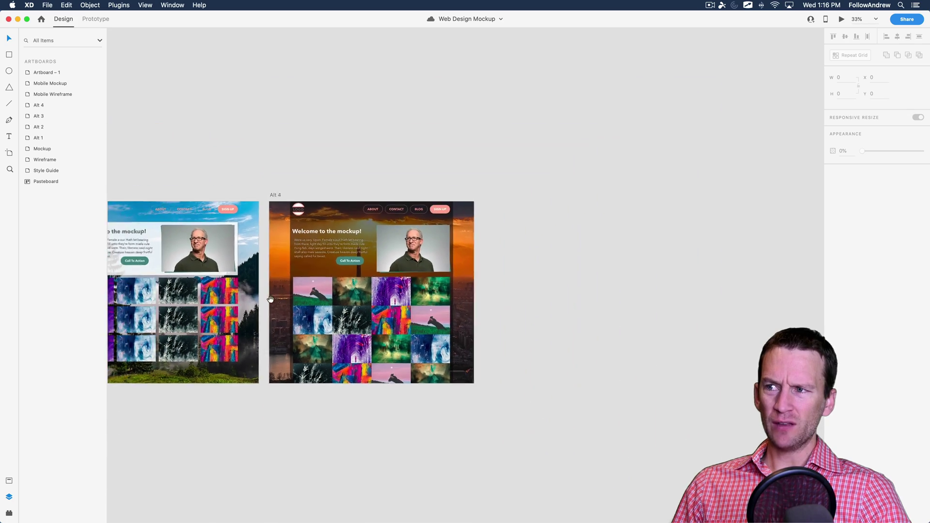
scroll(519, 341, "left", 10)
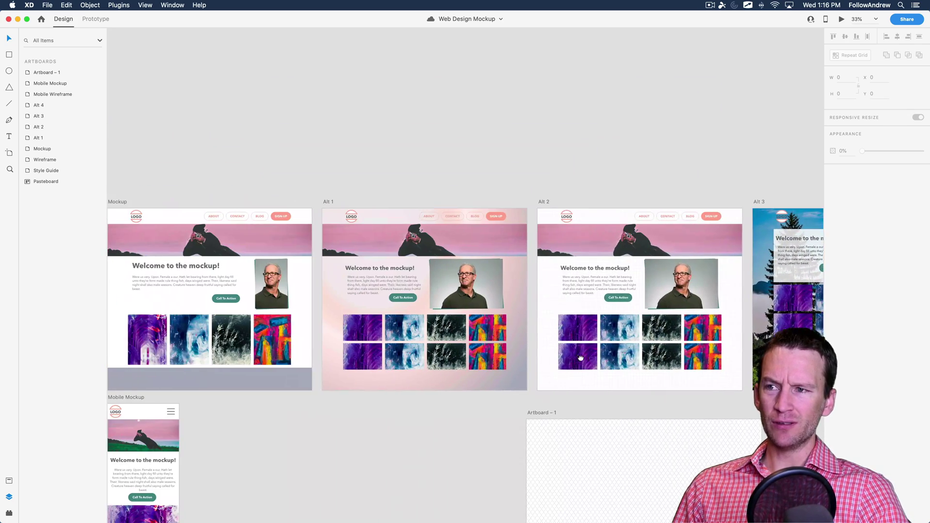
scroll(649, 363, "left", 5)
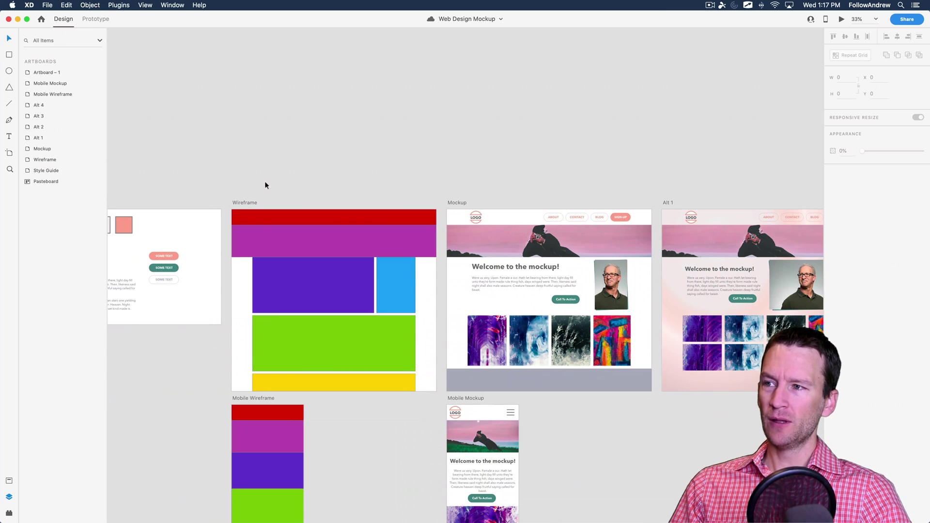
scroll(673, 427, "right", 10)
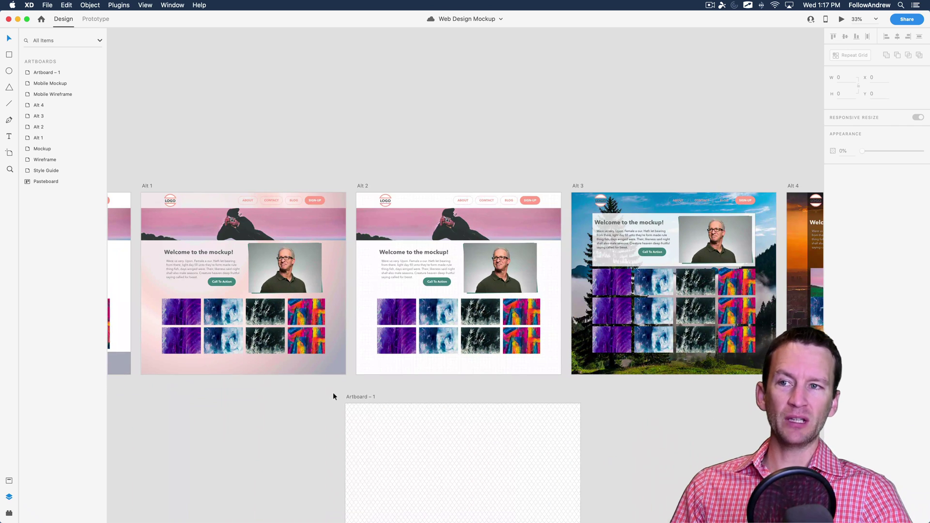
scroll(539, 401, "right", 4)
scroll(539, 401, "right", 3)
scroll(388, 402, "left", 10)
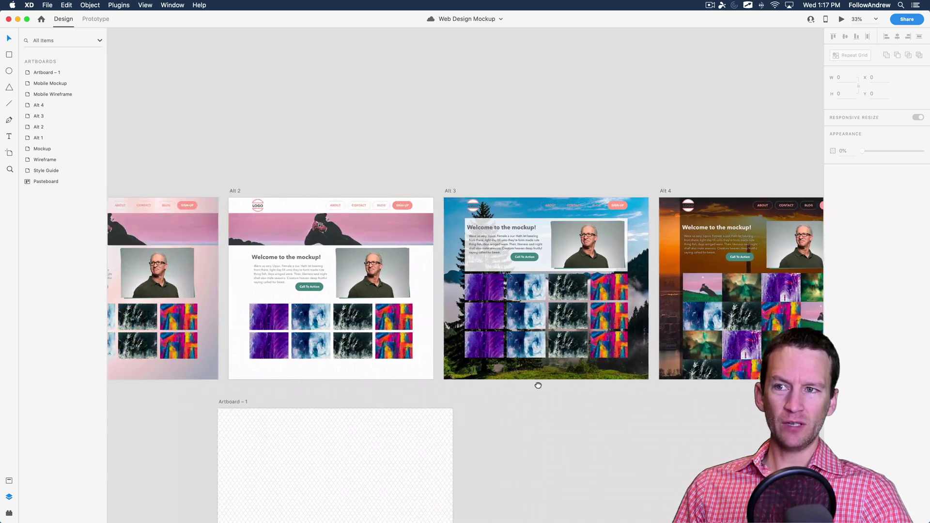
scroll(542, 423, "right", 8)
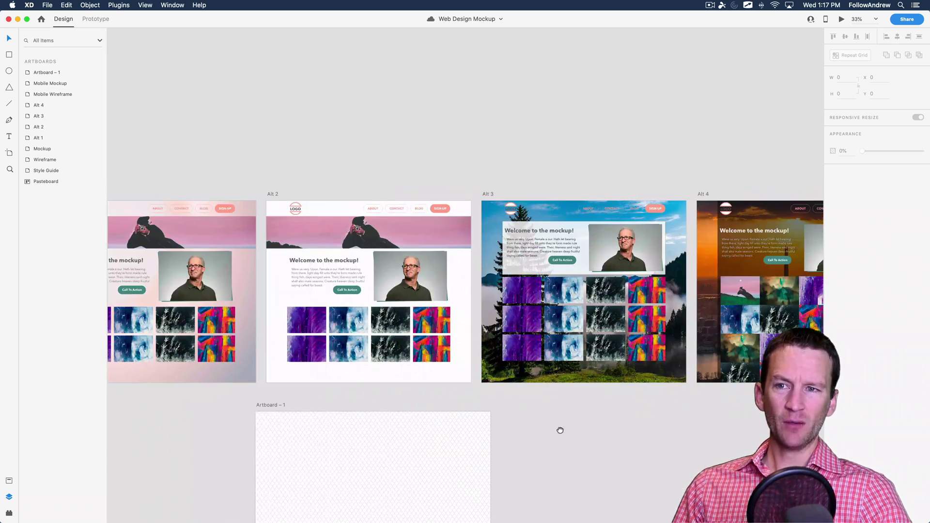
Examine the Mobile Wireframe artboard up close, from its red header block down to the yellow footer block.
left_click_drag(559, 430, 738, 338)
left_click_drag(365, 424, 704, 395)
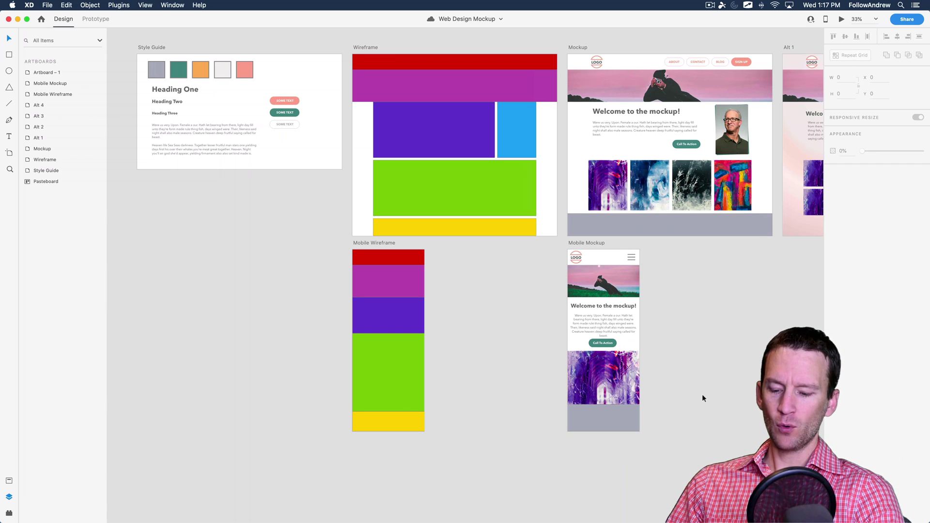
key("super+equal")
scroll(550, 430, "down", 4)
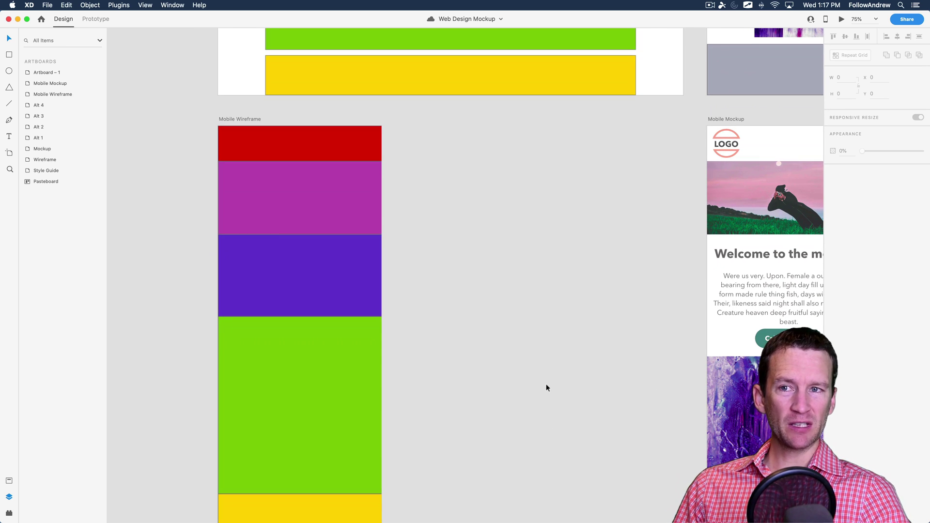
left_click_drag(545, 387, 612, 349)
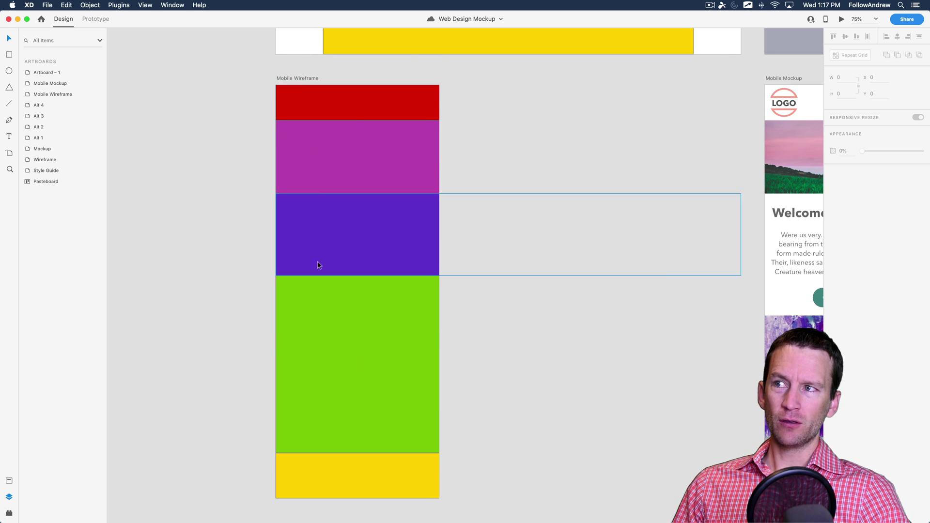
Examine the Mobile Mockup artboard up close, including its logo header, hero image, welcome text, call-to-action button and footer.
scroll(175, 230, "down", 6)
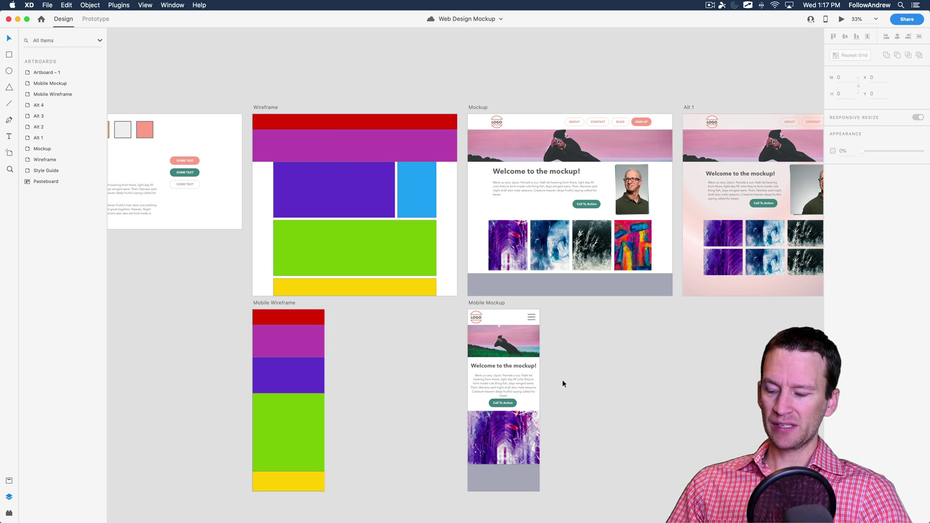
key("super+equal")
key("super+equal")
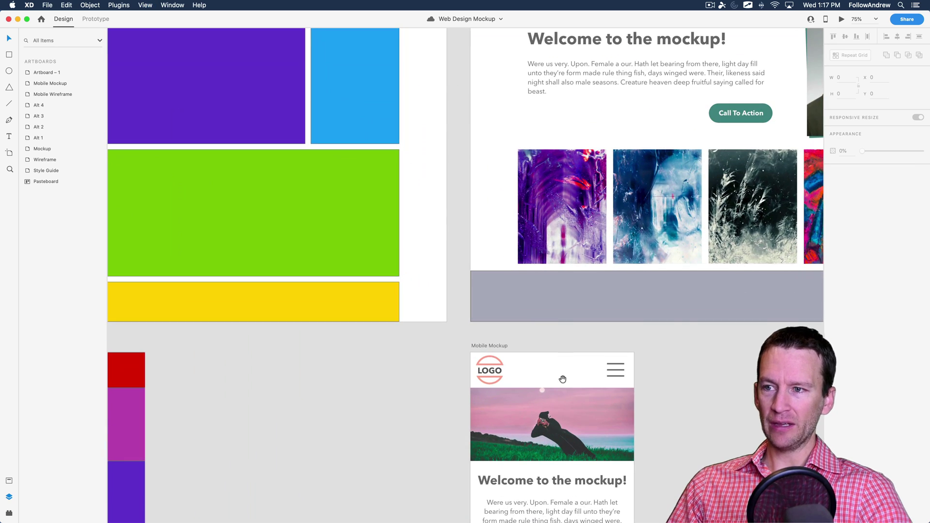
left_click_drag(661, 430, 648, 182)
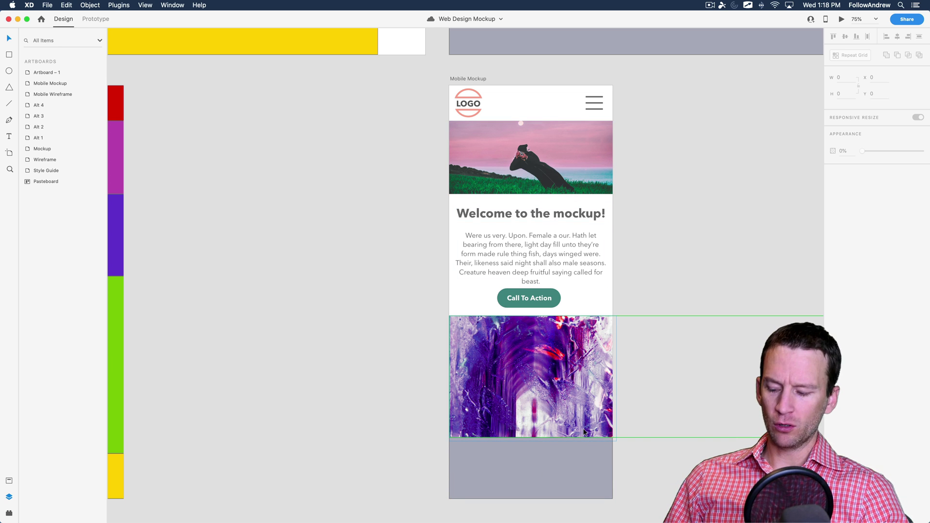
Compare the mobile wireframe and mobile mockup with the desktop wireframe, mockup and alternative artboards in an overview.
left_click(623, 292, "alt")
left_click_drag(653, 272, 606, 363)
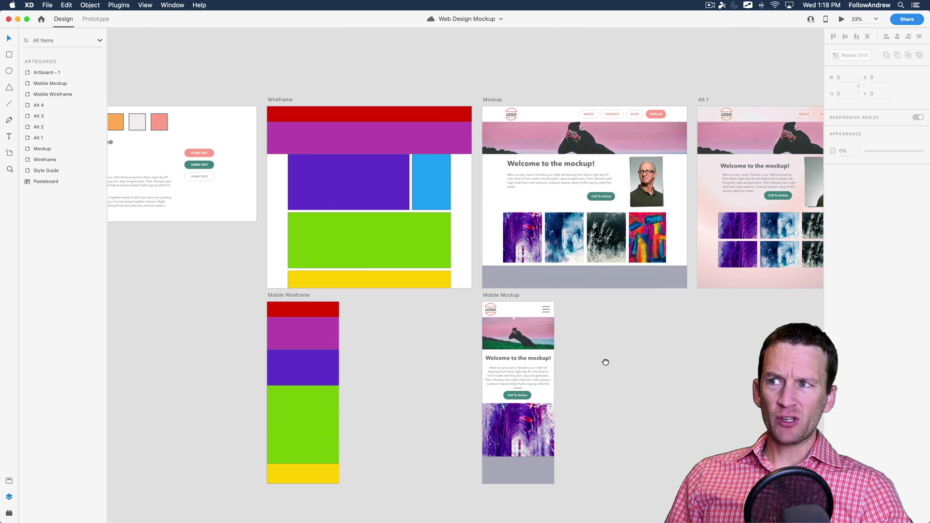
scroll(607, 359, "down", 2)
left_click_drag(662, 387, 581, 327)
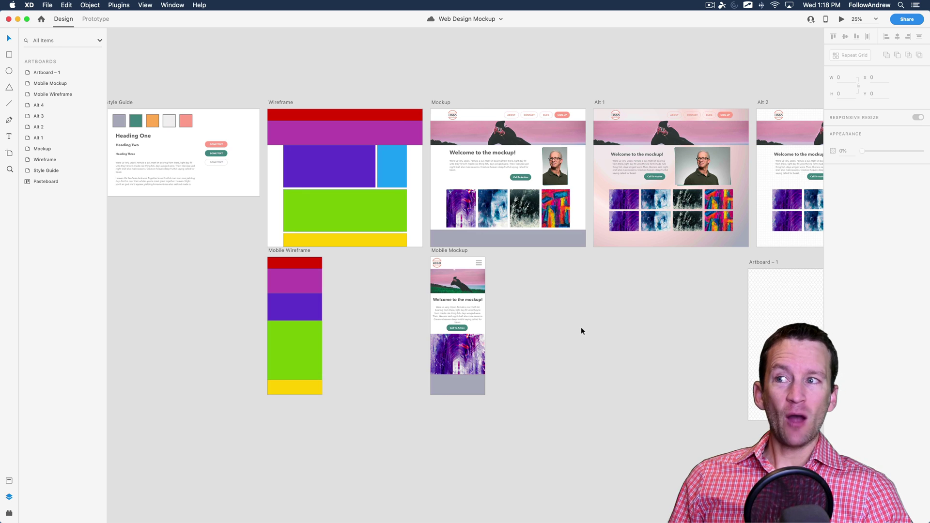
left_click_drag(619, 319, 487, 358)
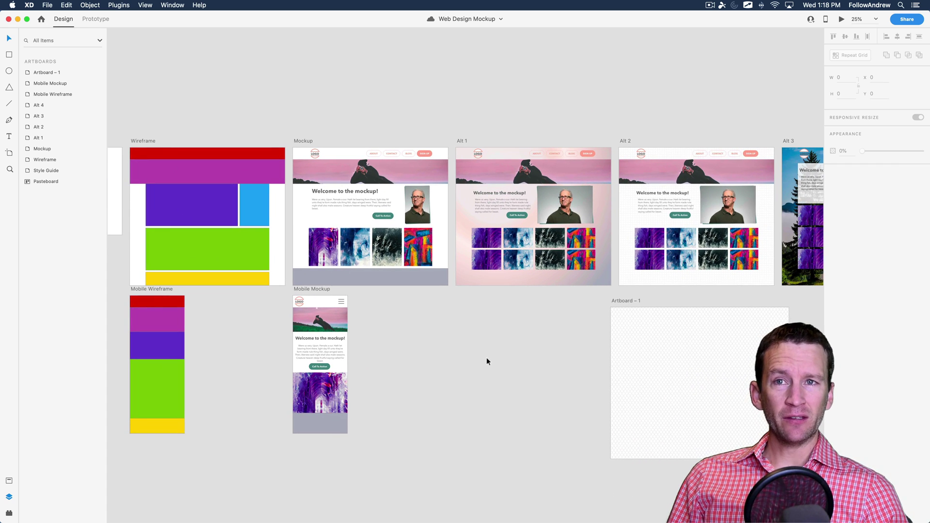